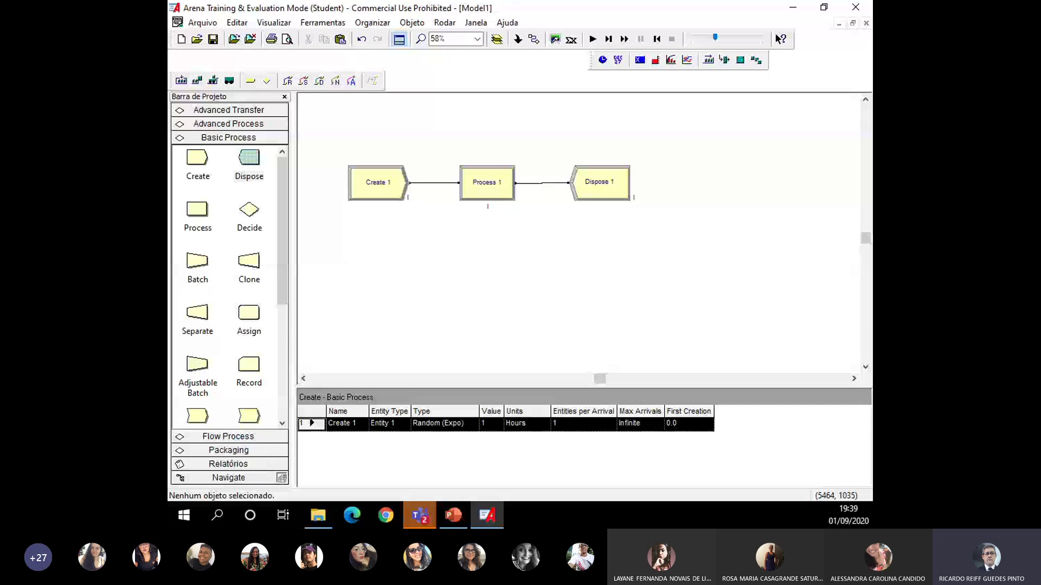
double_click(378, 191)
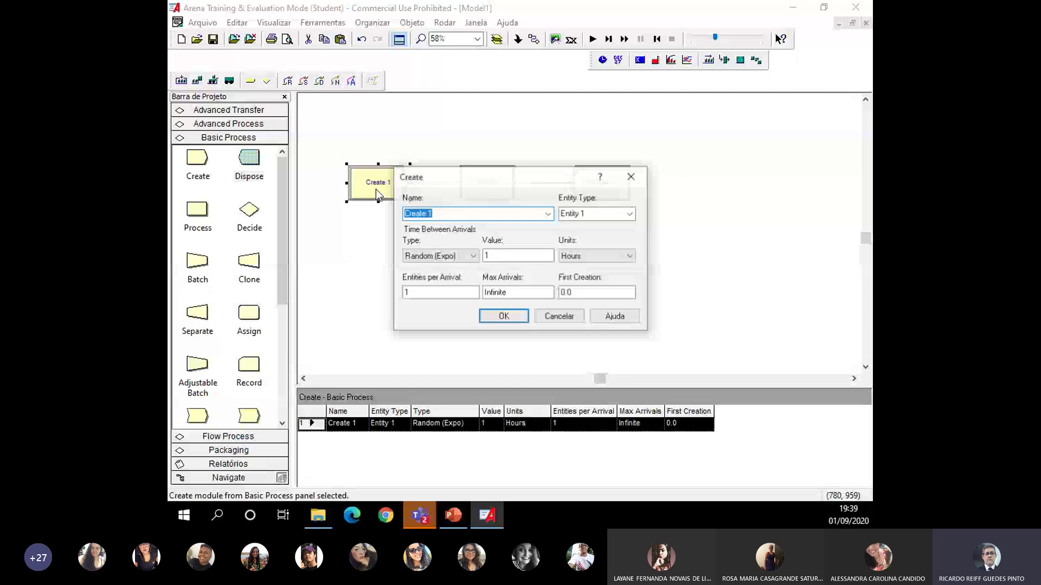
text(Chegada )
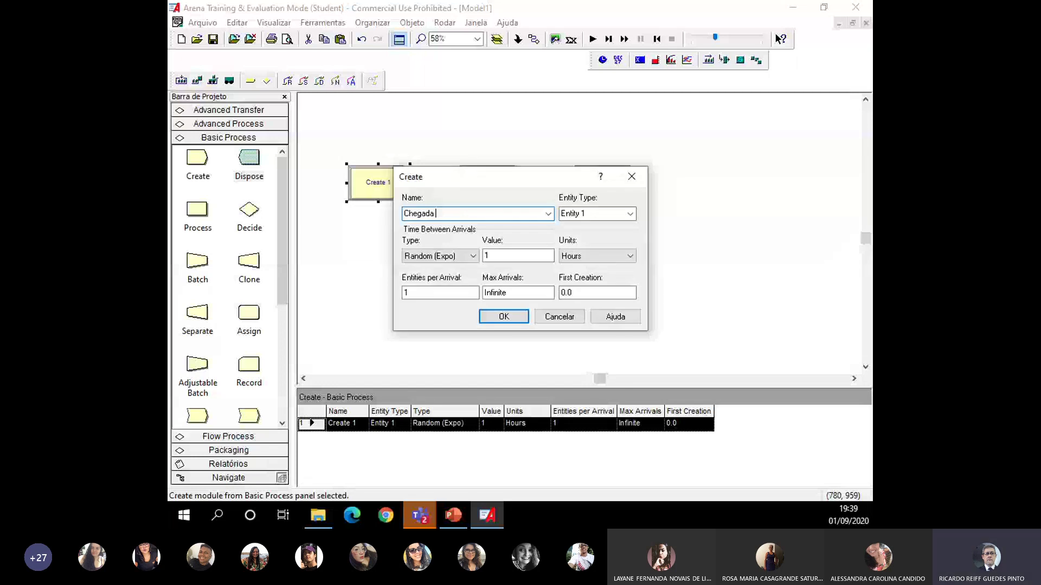
text(de pacien)
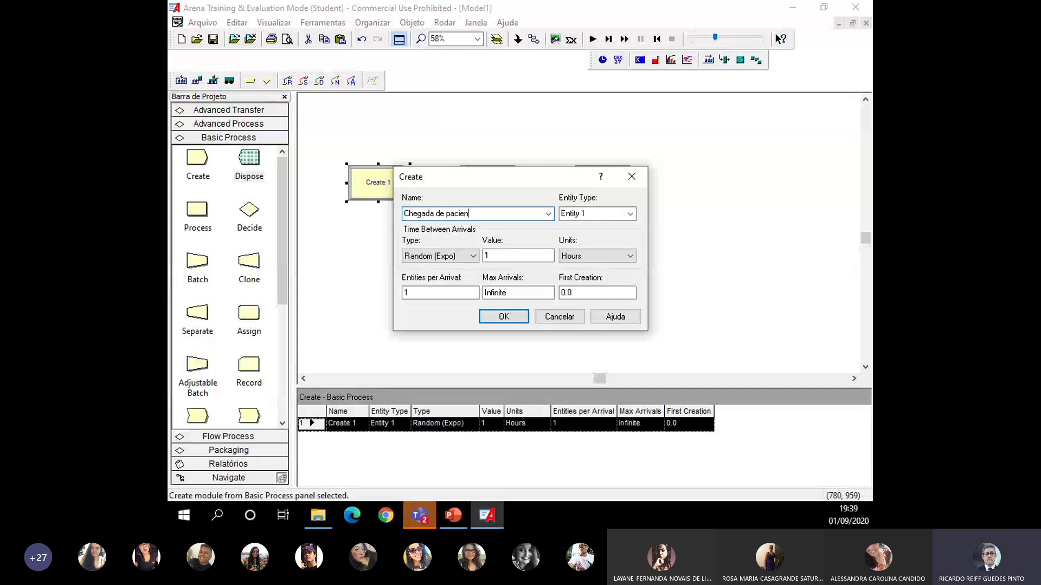
text(tes)
key(Tab)
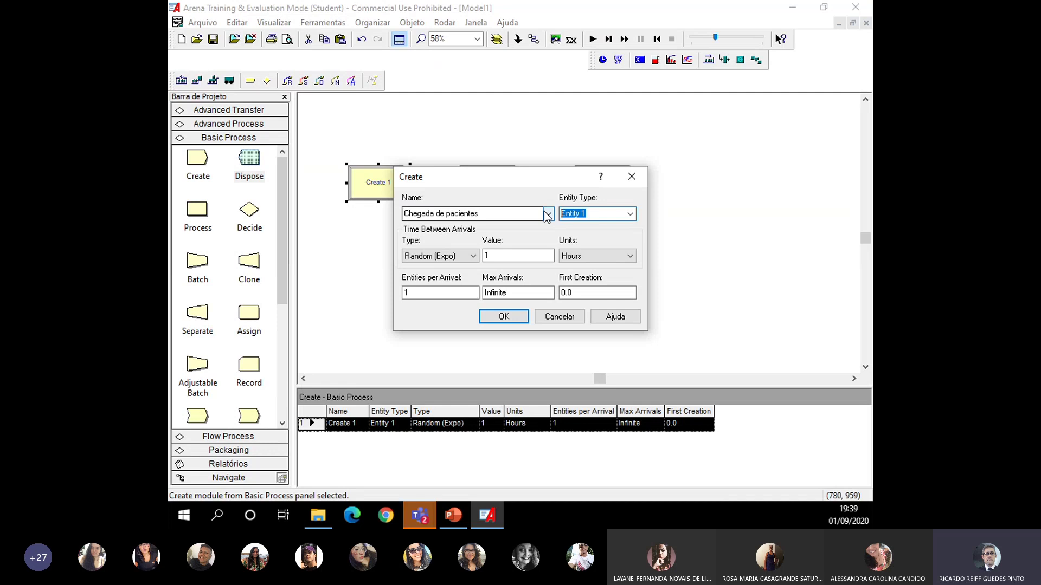
text(P)
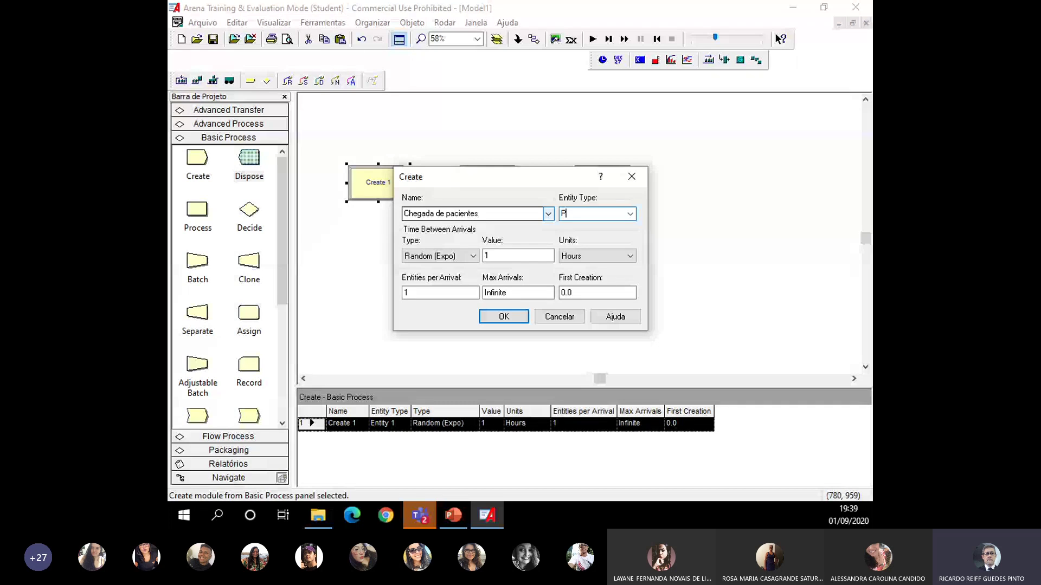
text(aciente)
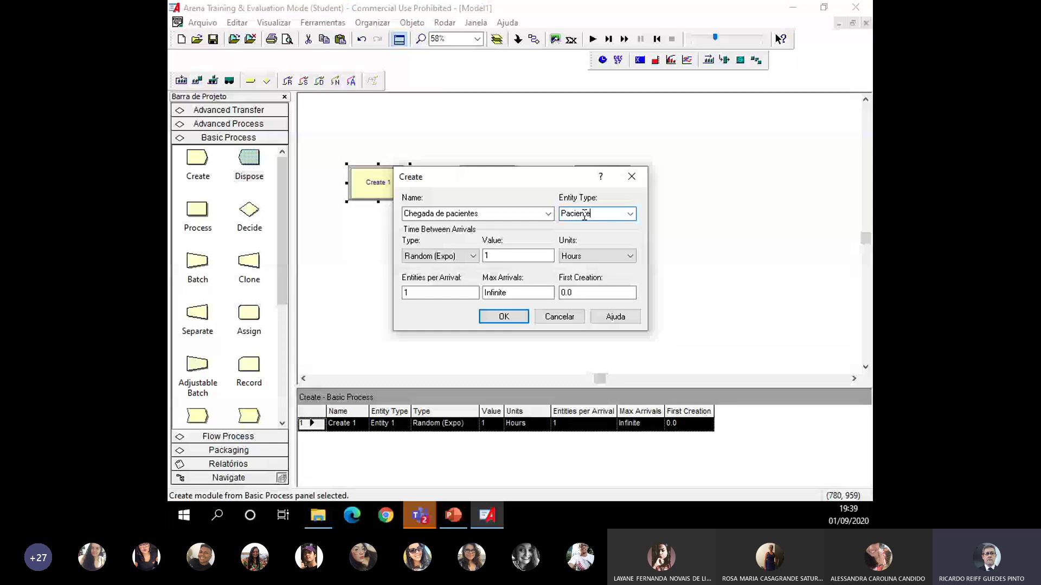
click(471, 258)
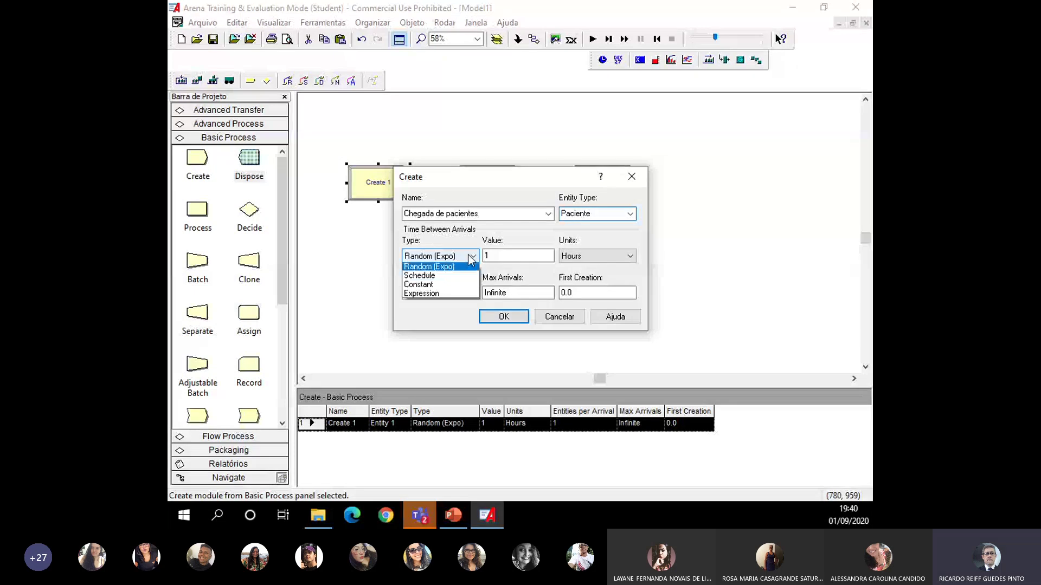
click(426, 284)
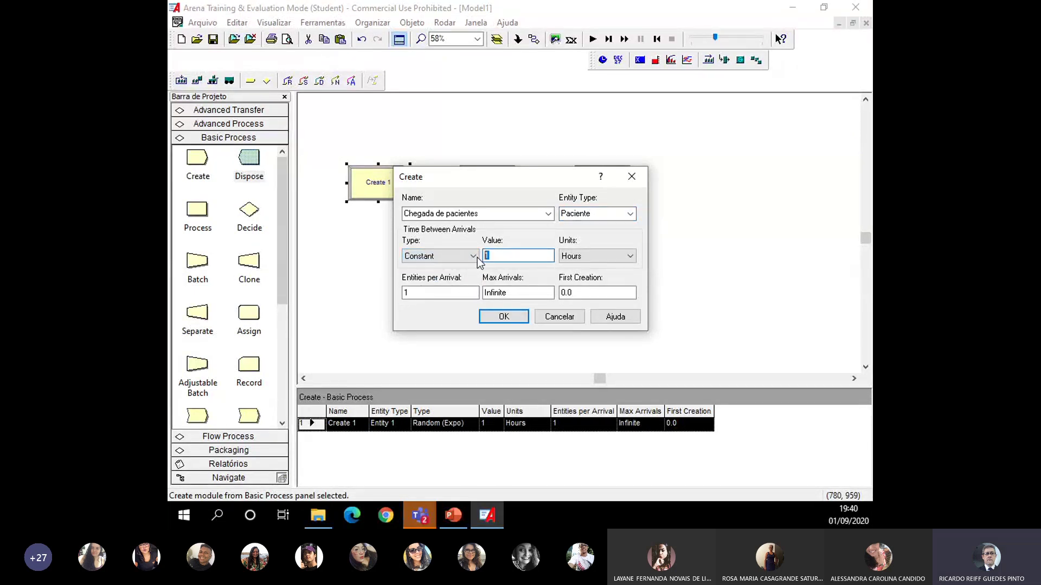
double_click(484, 256)
text(1)
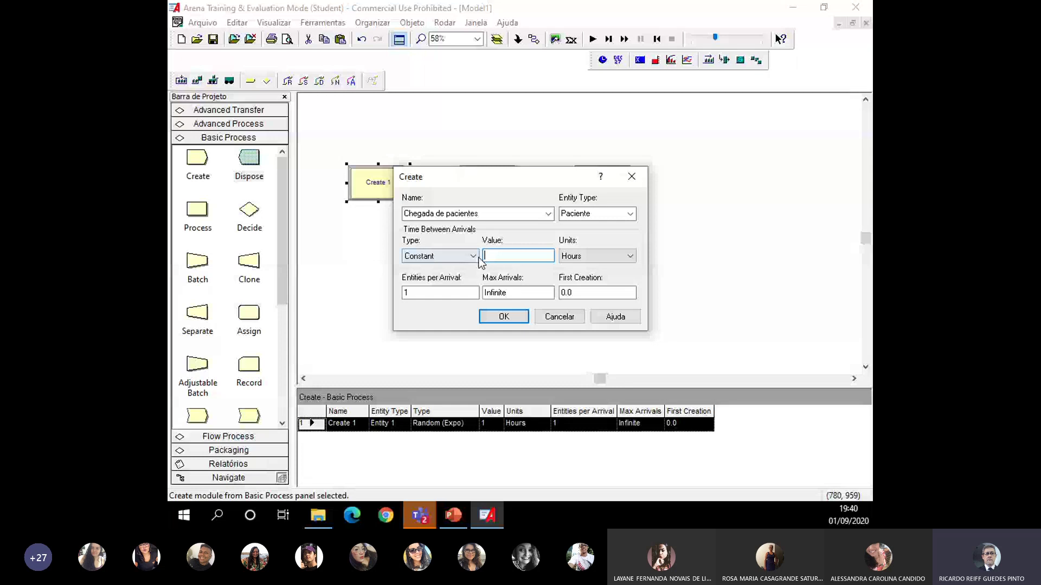
click(554, 316)
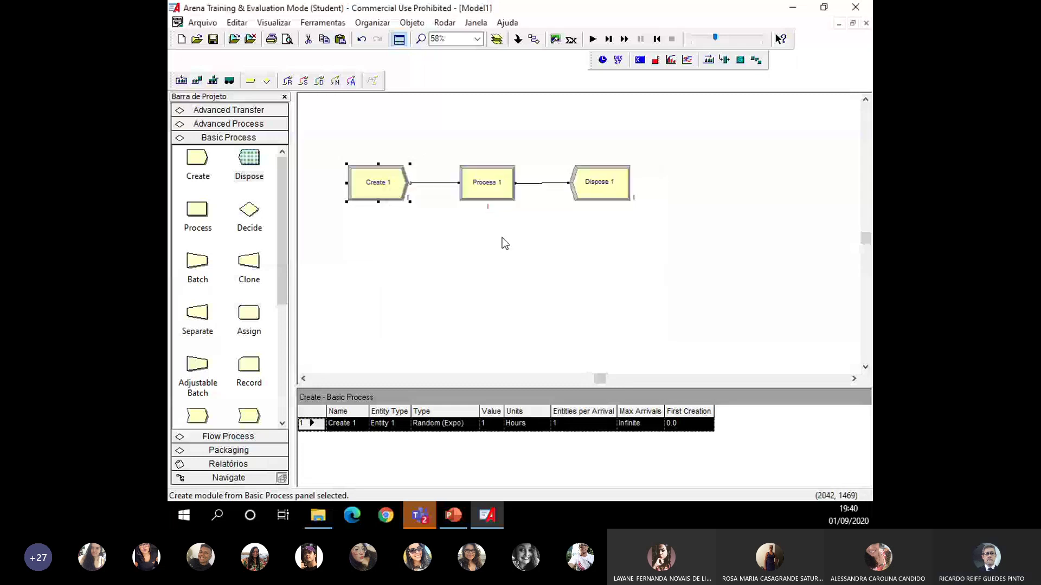
Set the Create 1 module's time between arrivals to 6 minutes
double_click(379, 185)
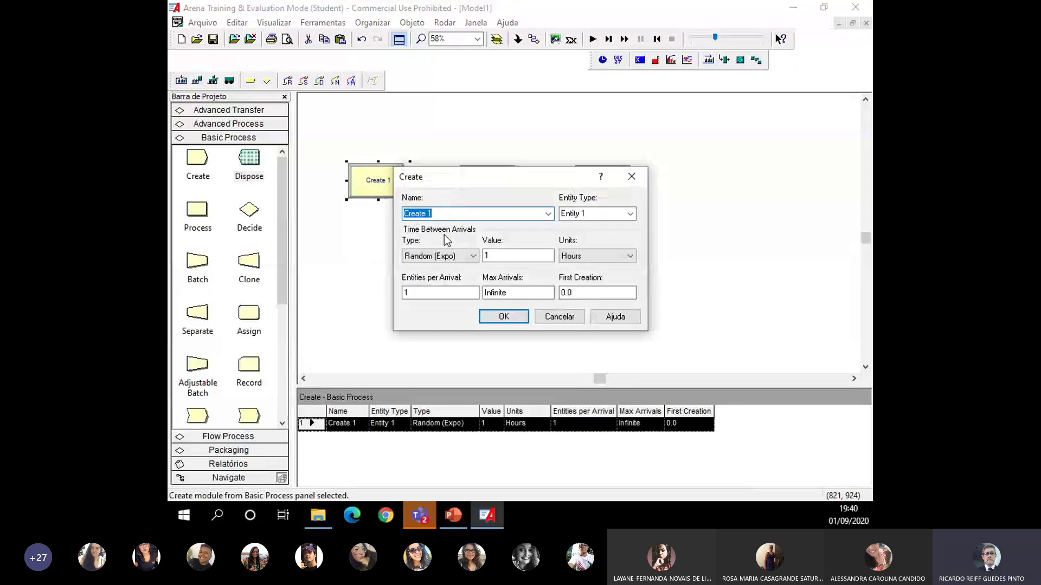
click(490, 257)
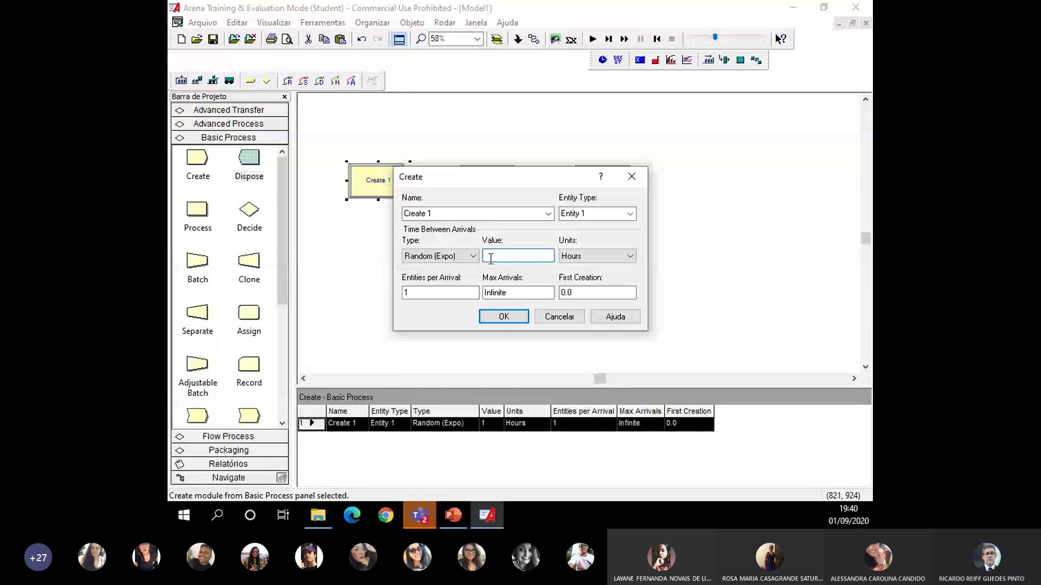
key(BackSpace)
text(6)
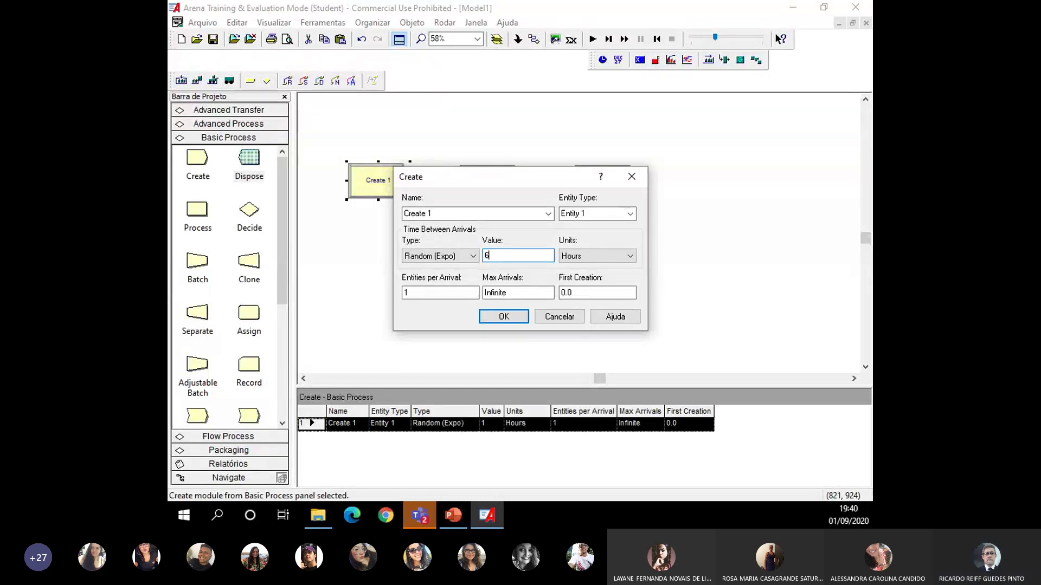
click(570, 256)
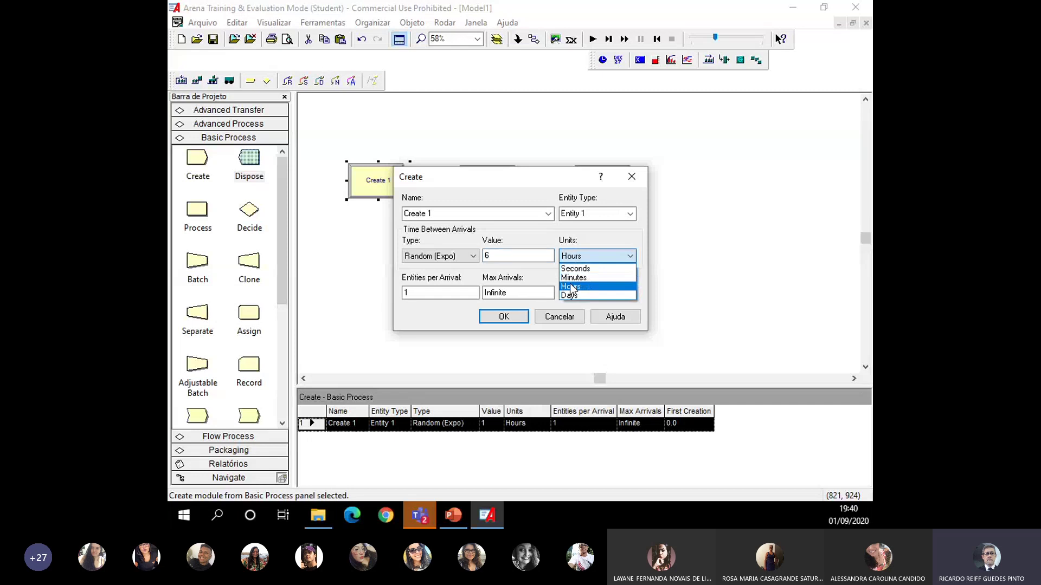
click(574, 277)
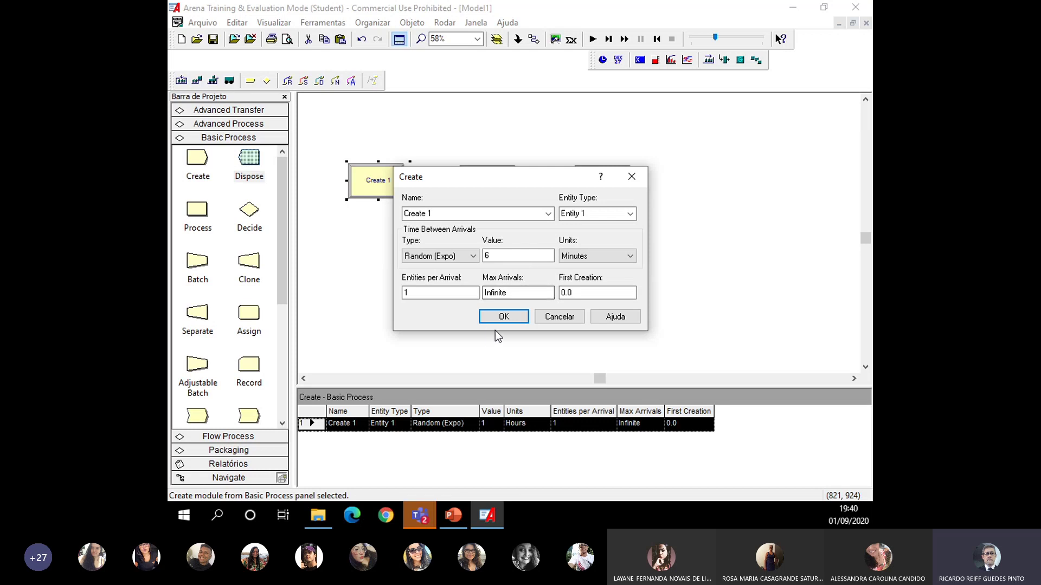
click(507, 294)
click(504, 318)
click(504, 319)
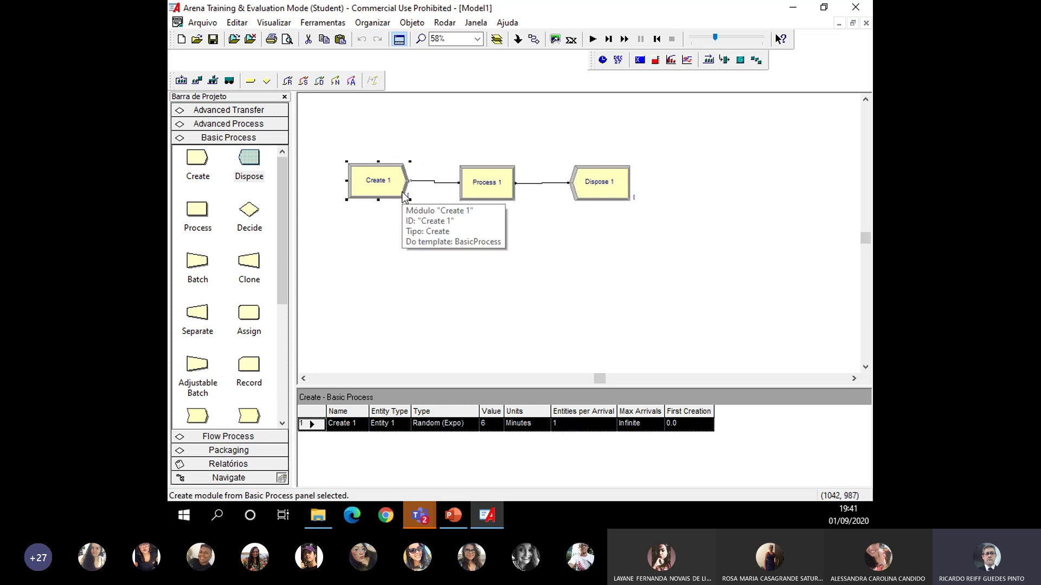
Change the Create 1 module's time between arrivals type to Constant
double_click(376, 183)
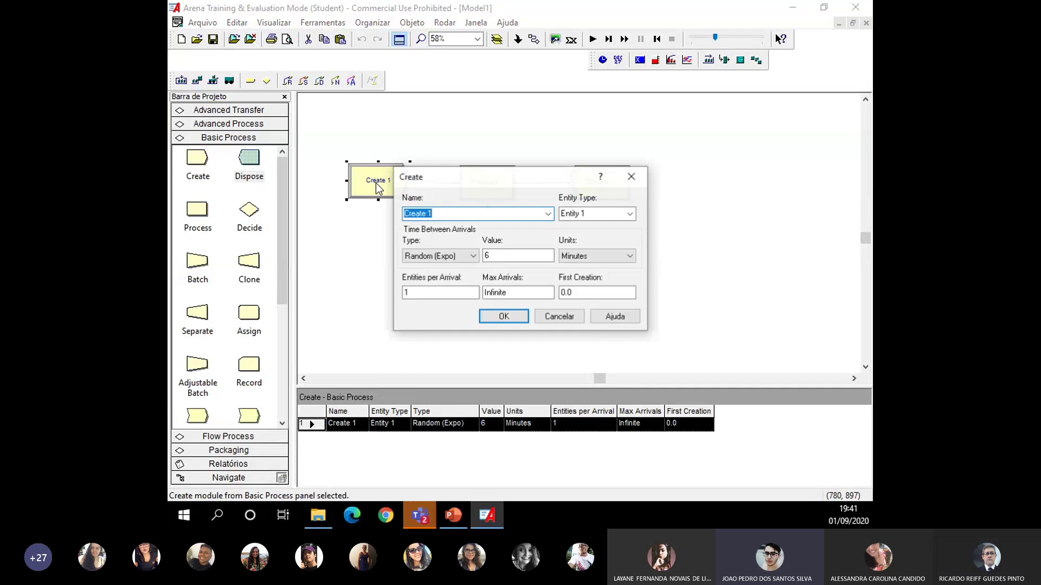
click(448, 254)
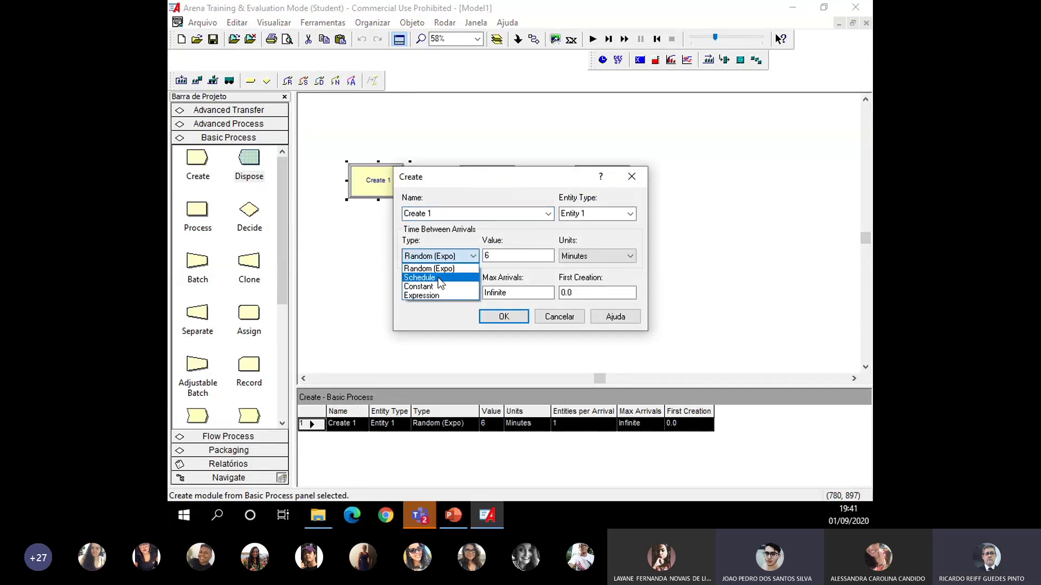
click(432, 286)
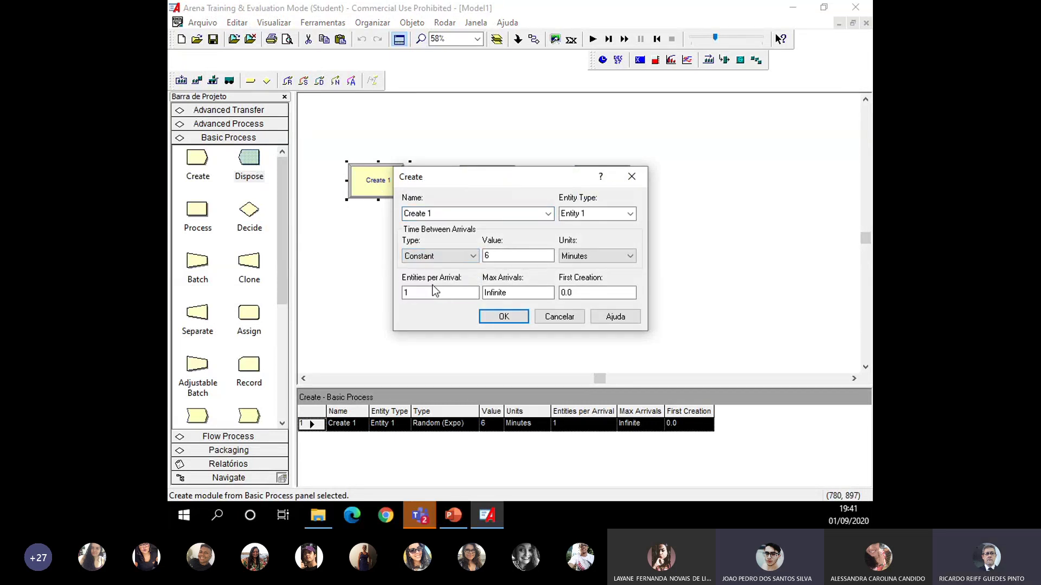
click(512, 317)
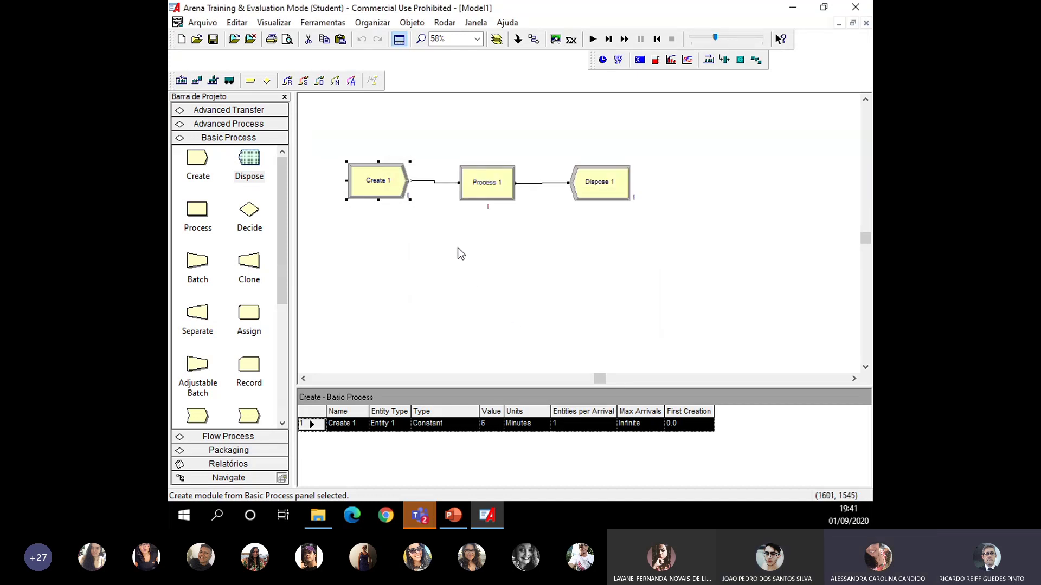
double_click(360, 189)
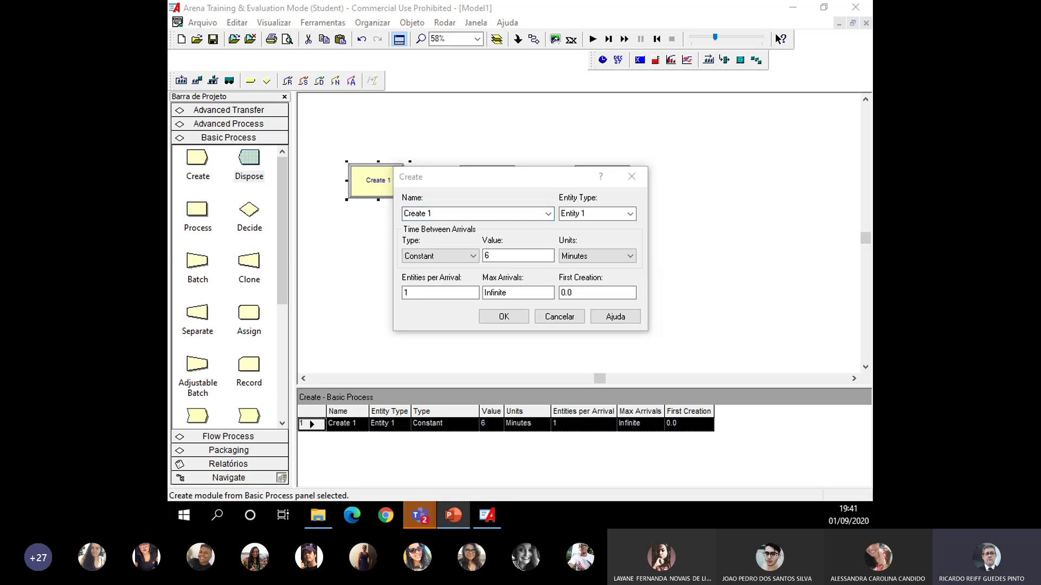
click(498, 319)
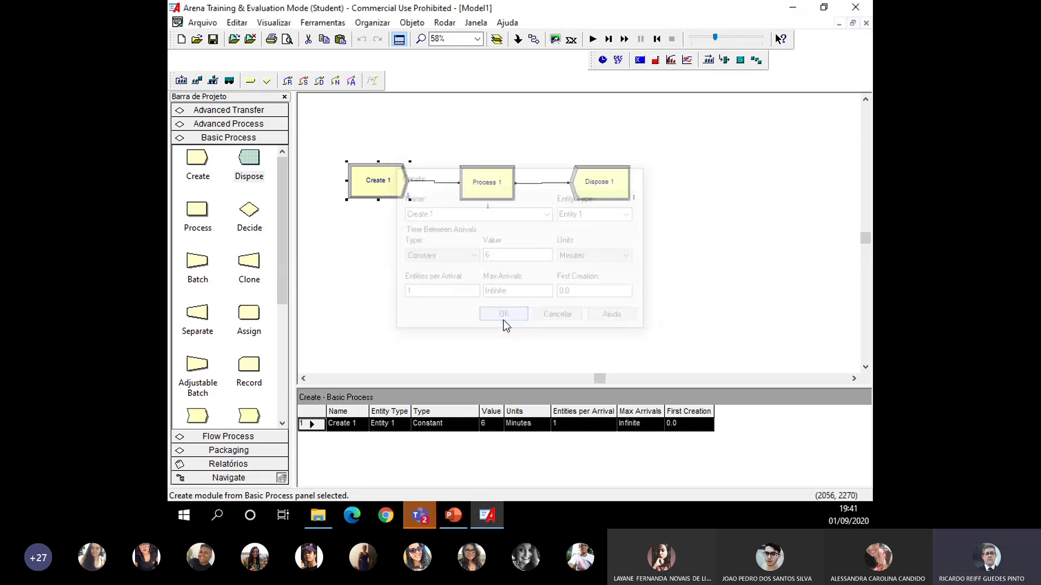
Rename the Process 1 module as "Atendimento medico" without the accent
double_click(482, 179)
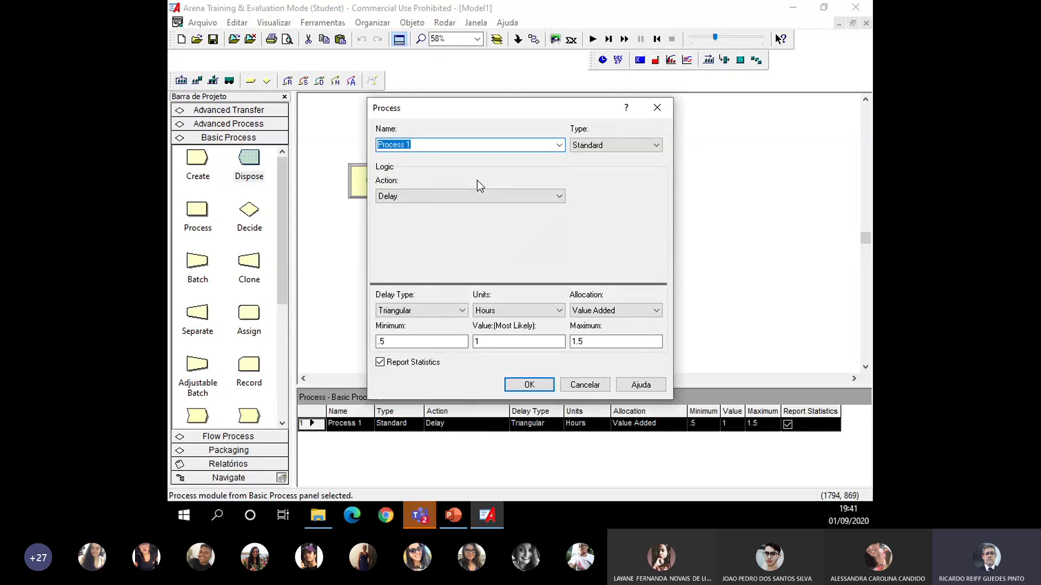
text(Atendimen)
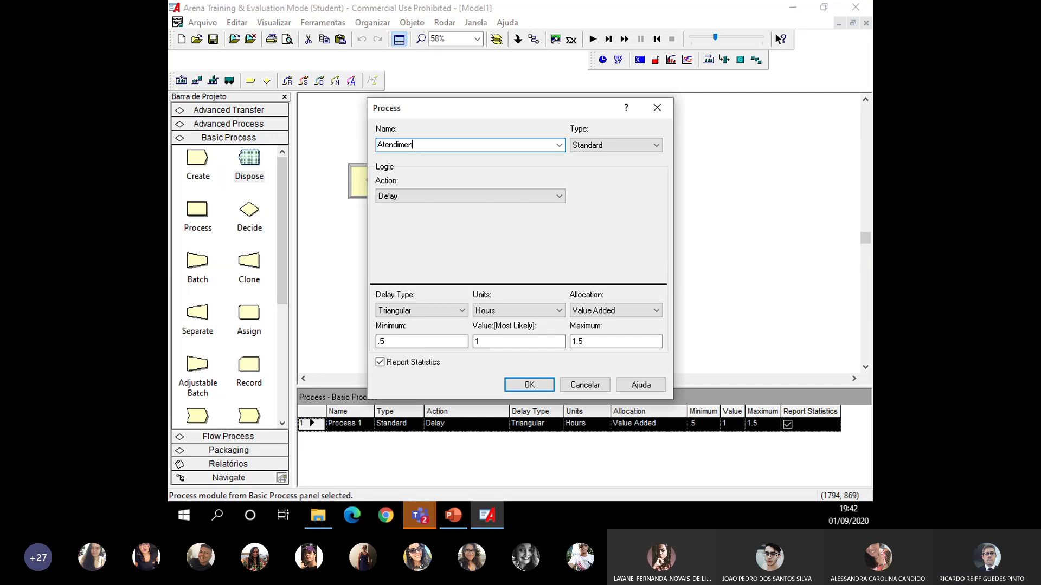
text(to médico)
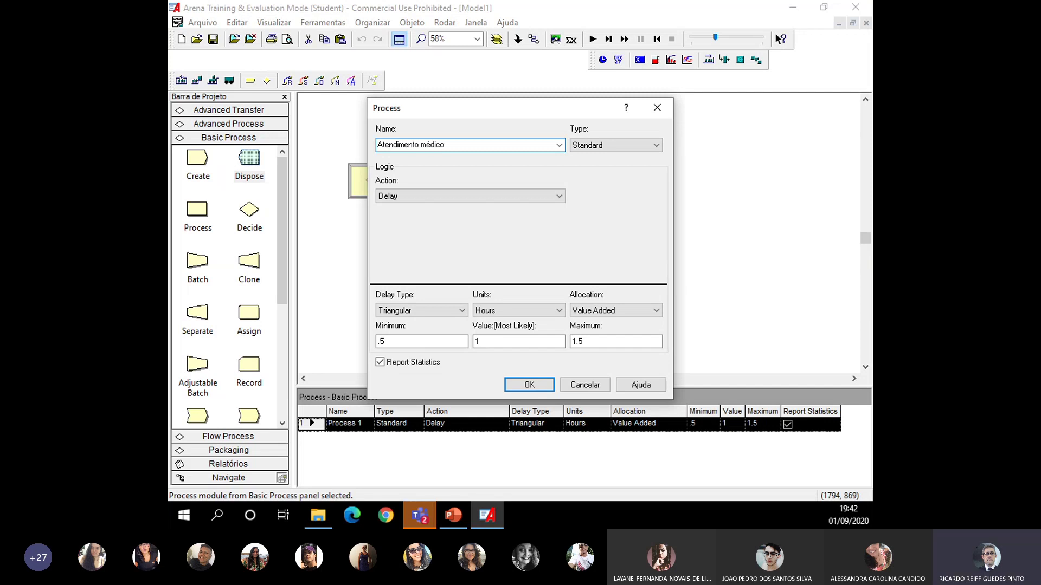
key(BackSpace)
key(BackSpace)
key(BackSpace)
key(BackSpace)
text(edico)
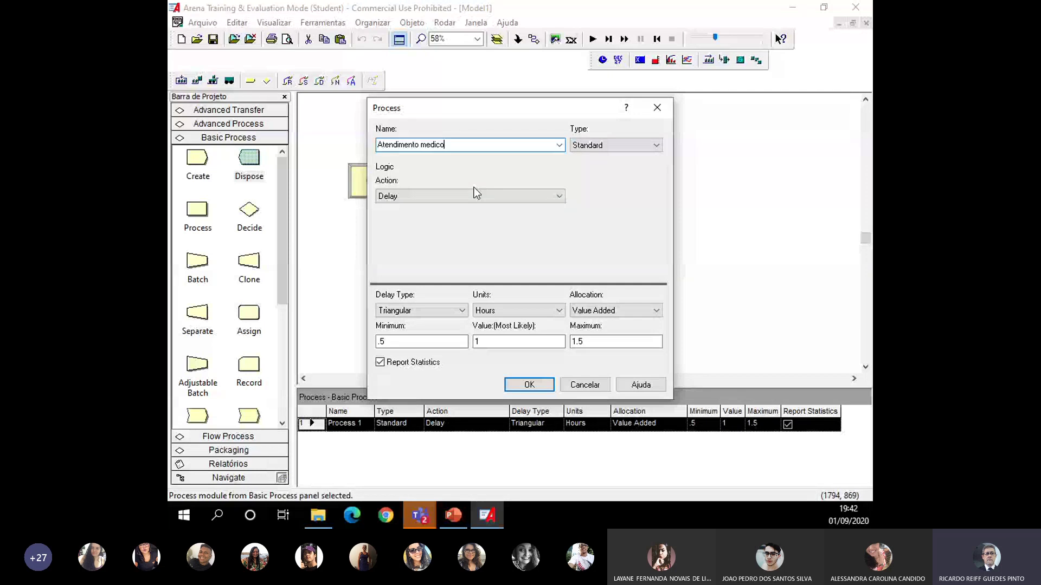
Set the process action to Seize Delay Release and add a resource named "médico"
click(410, 199)
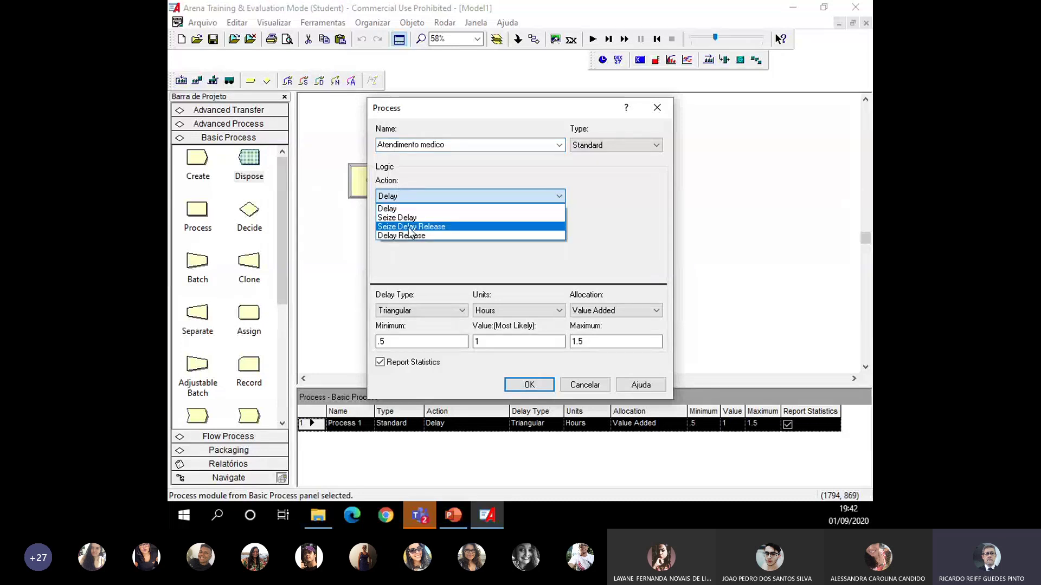
click(410, 227)
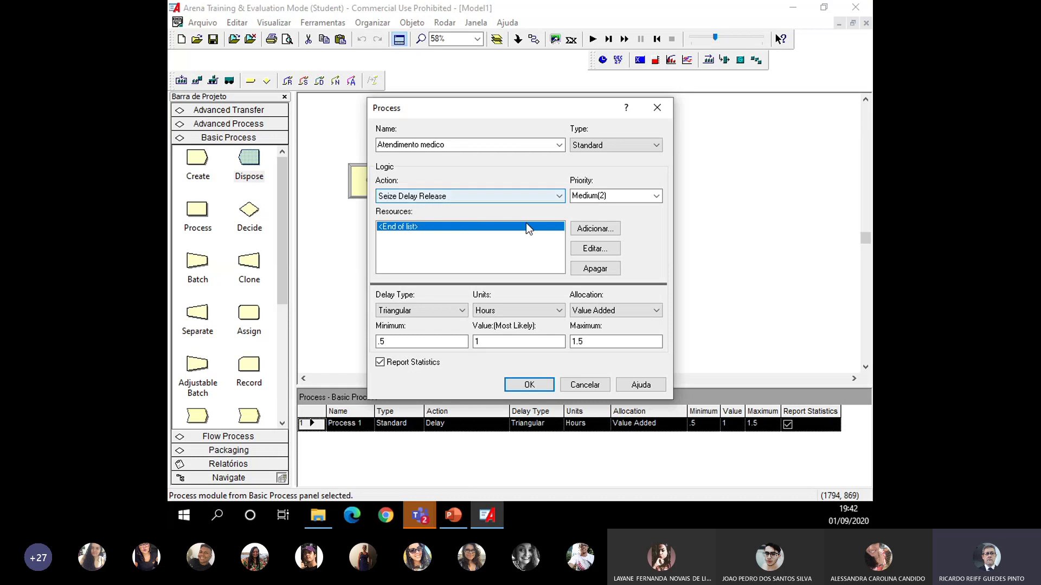
click(595, 228)
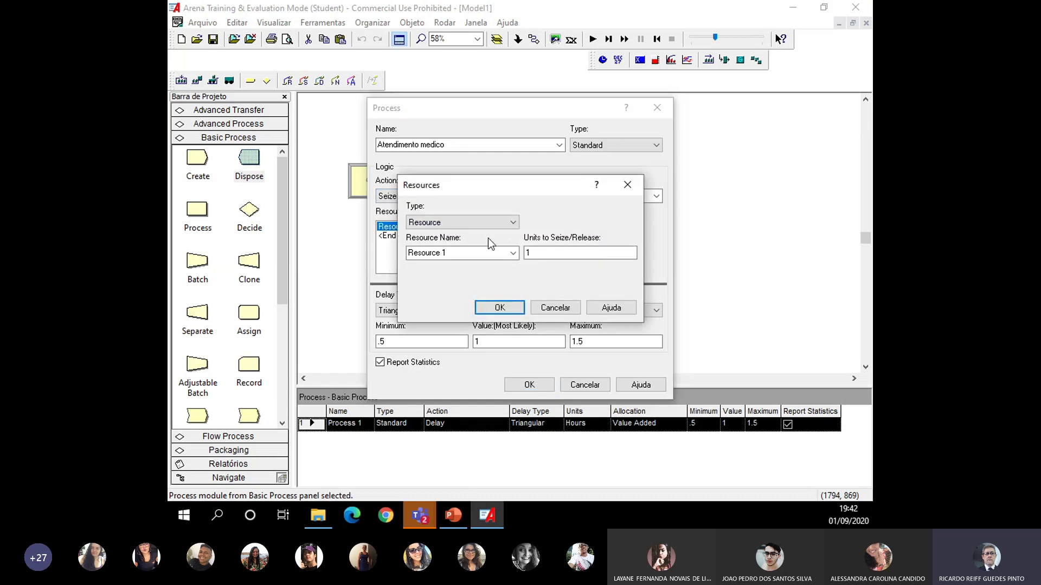
drag(408, 253, 452, 253)
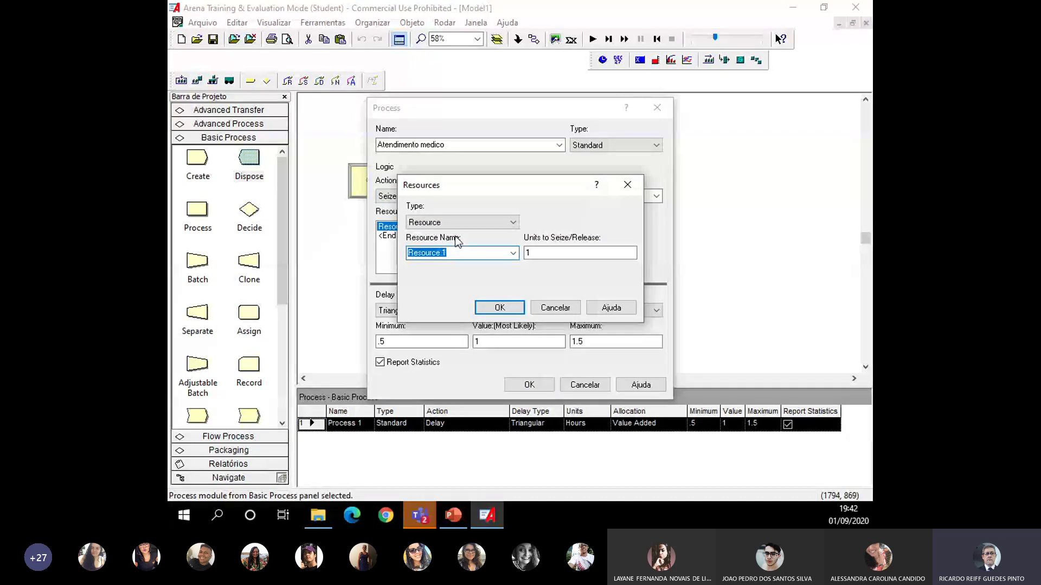
text(médico)
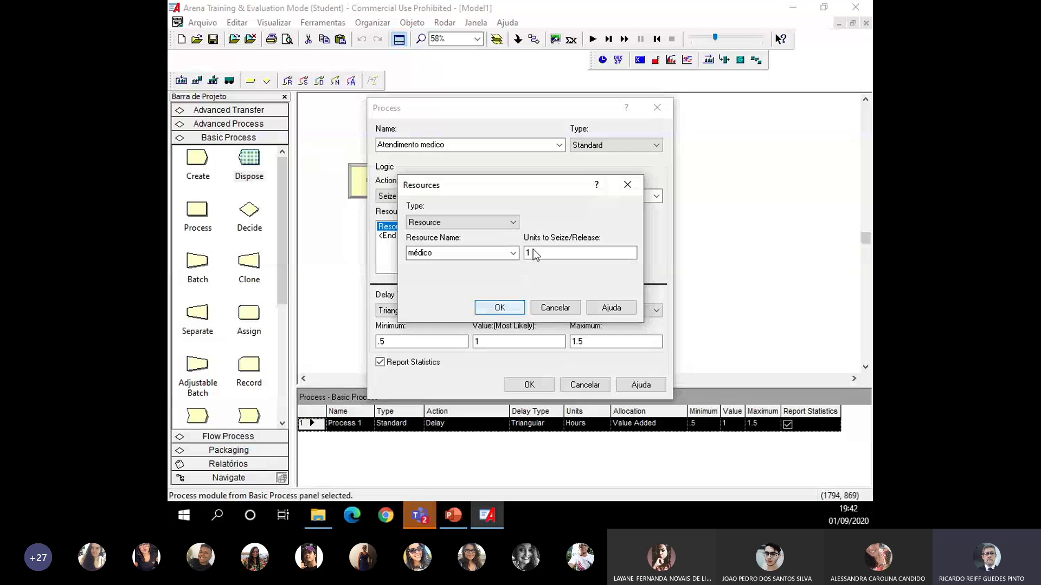
click(499, 308)
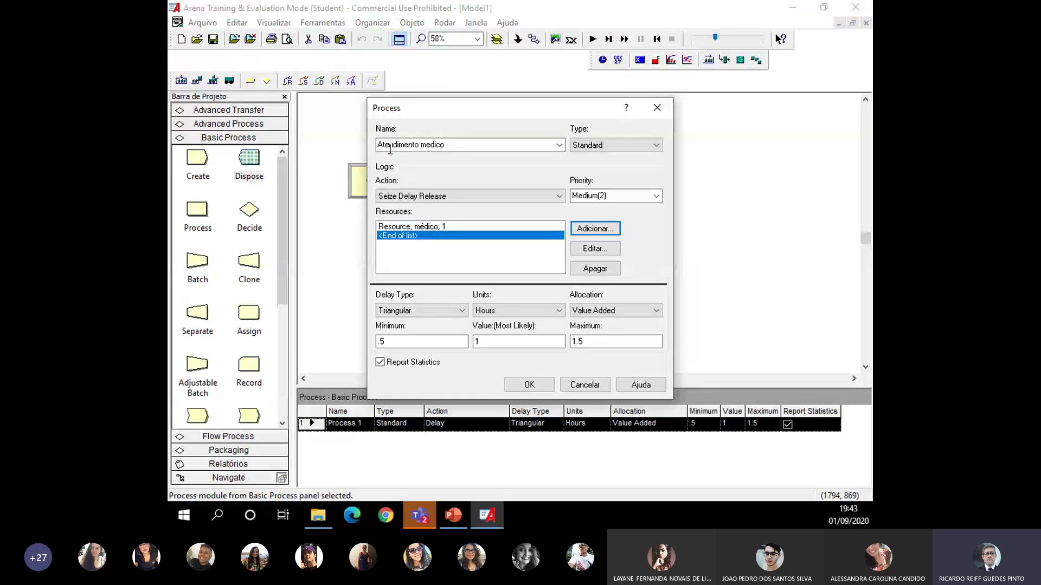
click(427, 146)
key(BackSpace)
text(é)
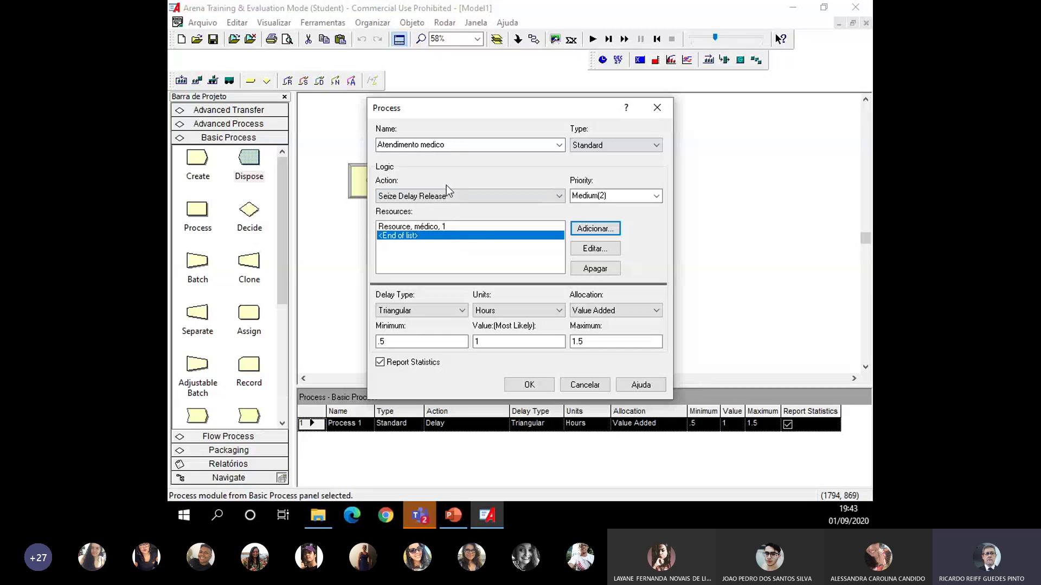
Set the Atendimento medico process delay to a Constant value of 10 in Minutes
click(428, 311)
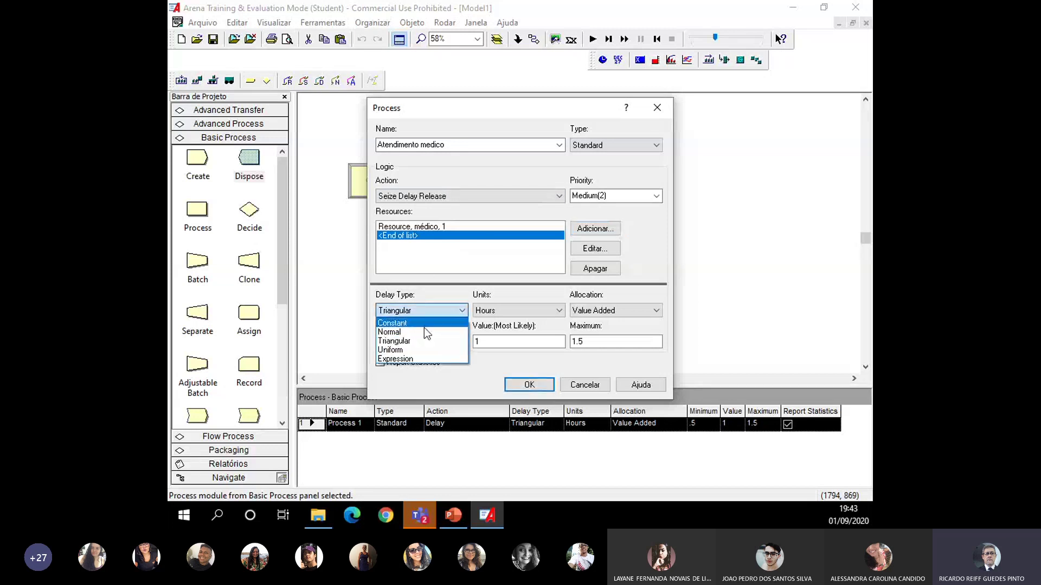
click(393, 323)
click(492, 311)
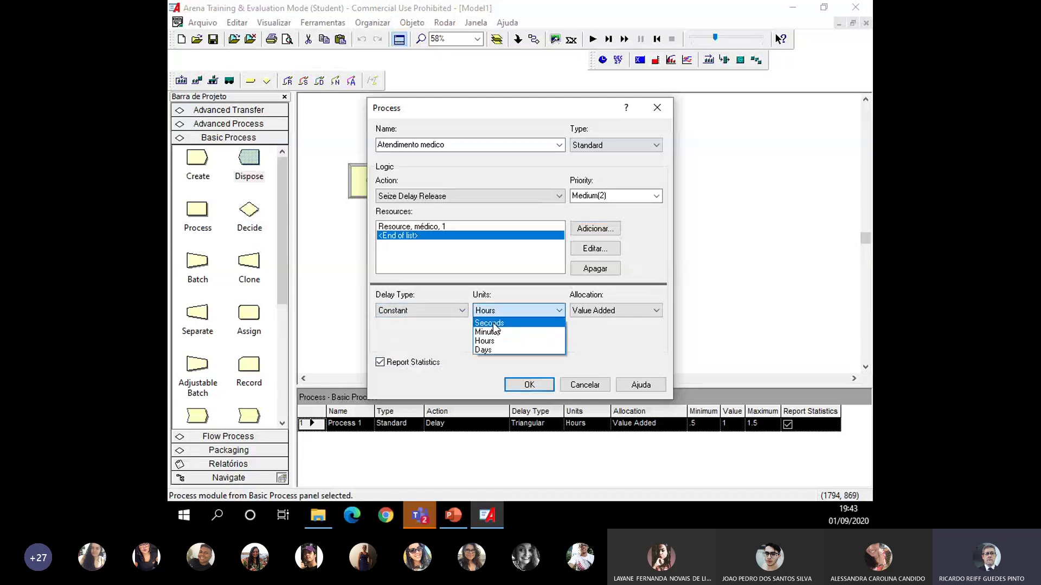
click(495, 333)
double_click(490, 342)
text(1)
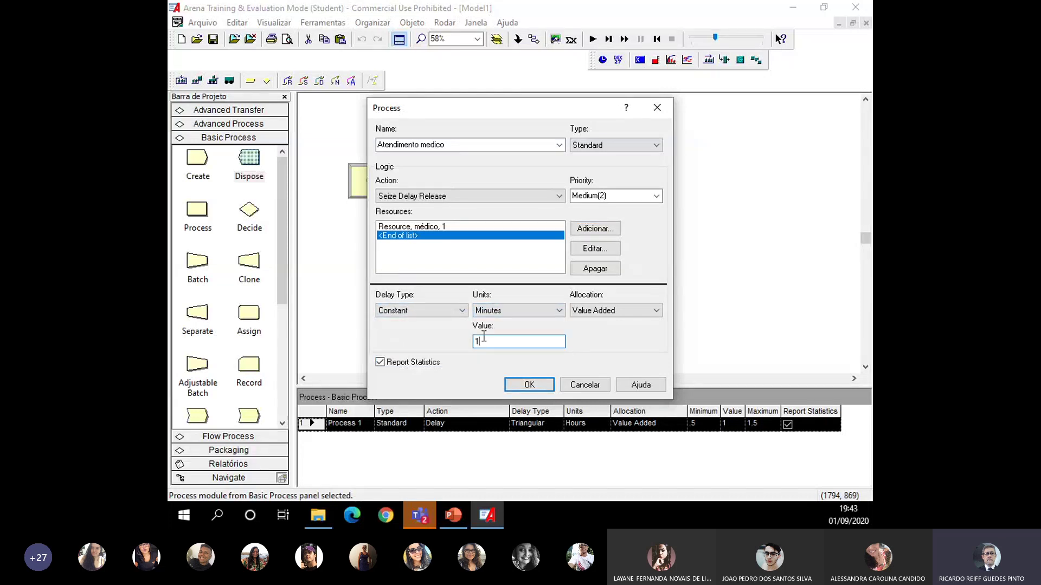
text(0)
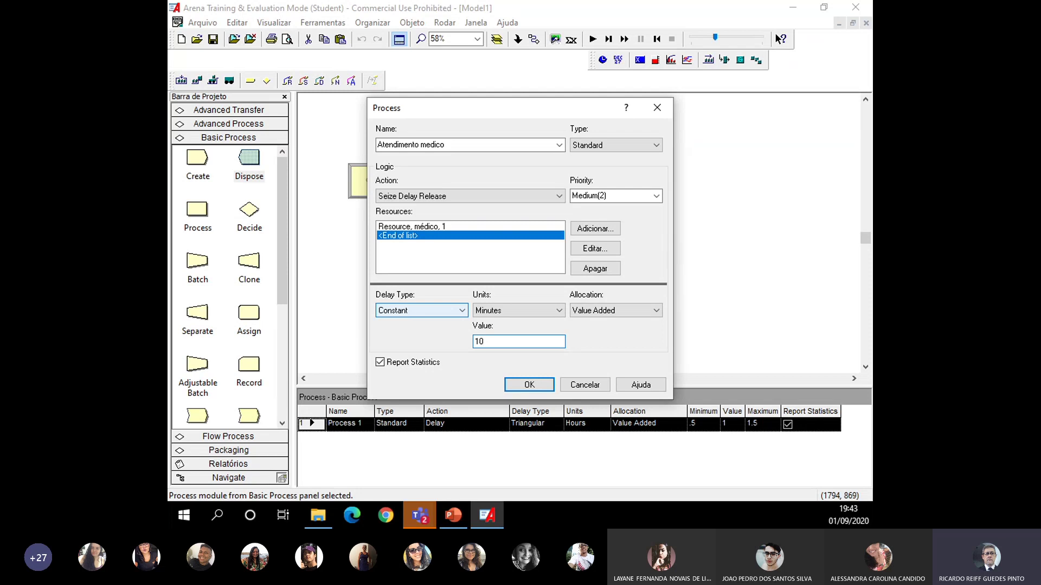
click(530, 385)
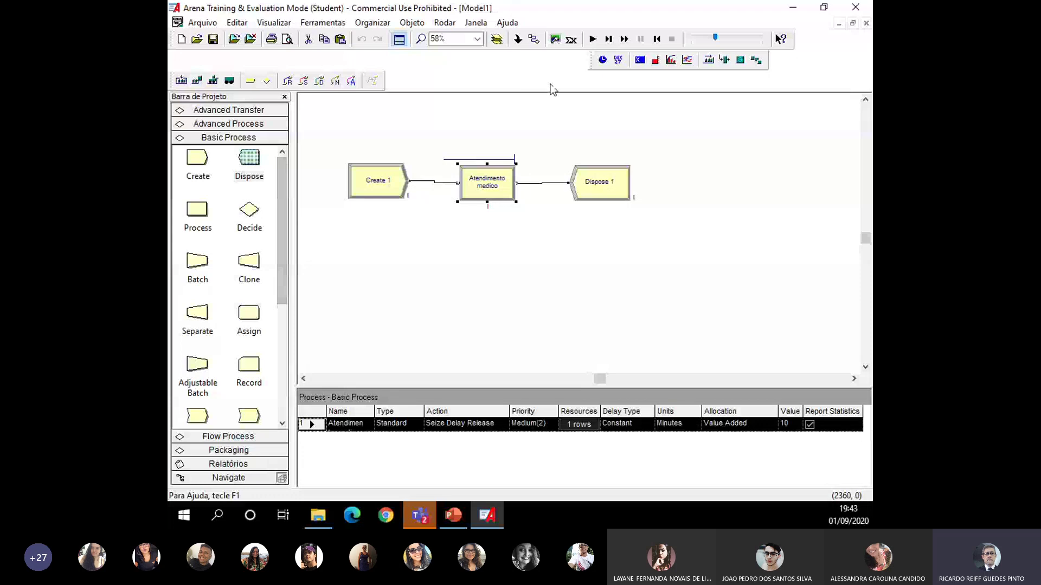
Run the simulation to watch the patient queue animation, and end the run
click(594, 40)
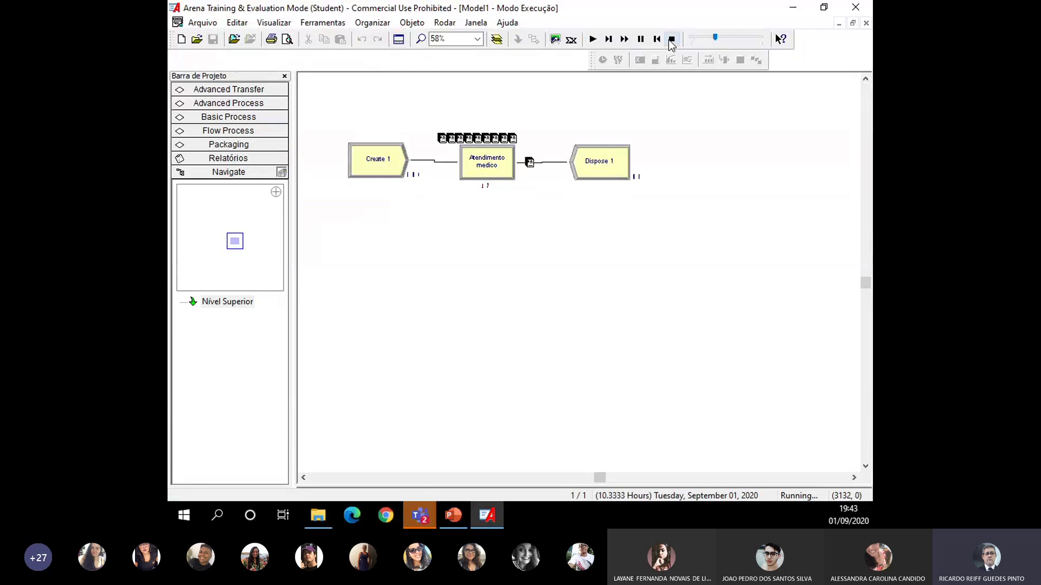
click(671, 40)
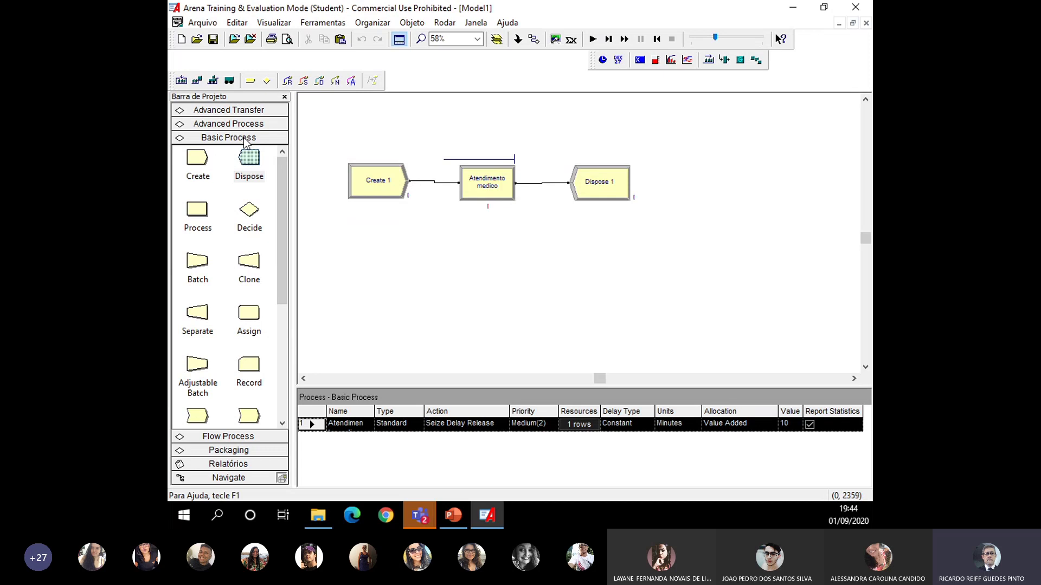
Set the initial picture of Entity 1 to Picture.Woman in the Entity data module
drag(281, 161, 250, 262)
click(247, 260)
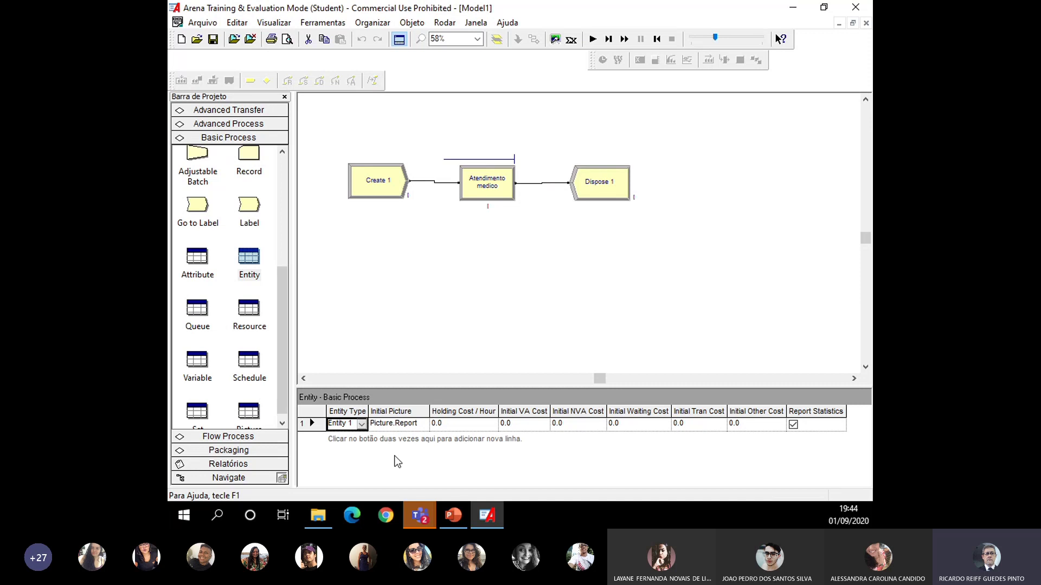
click(409, 424)
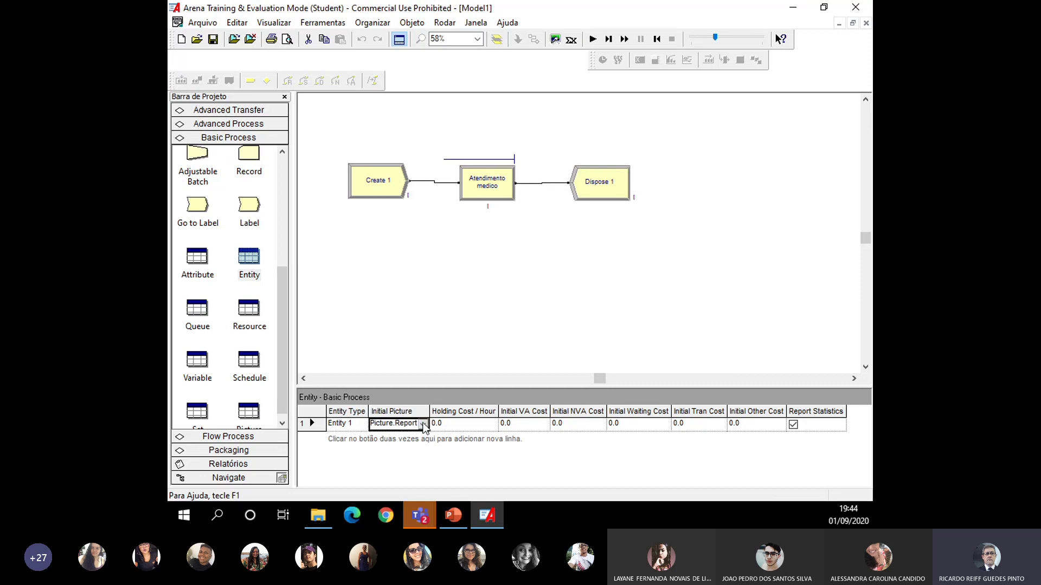
click(422, 424)
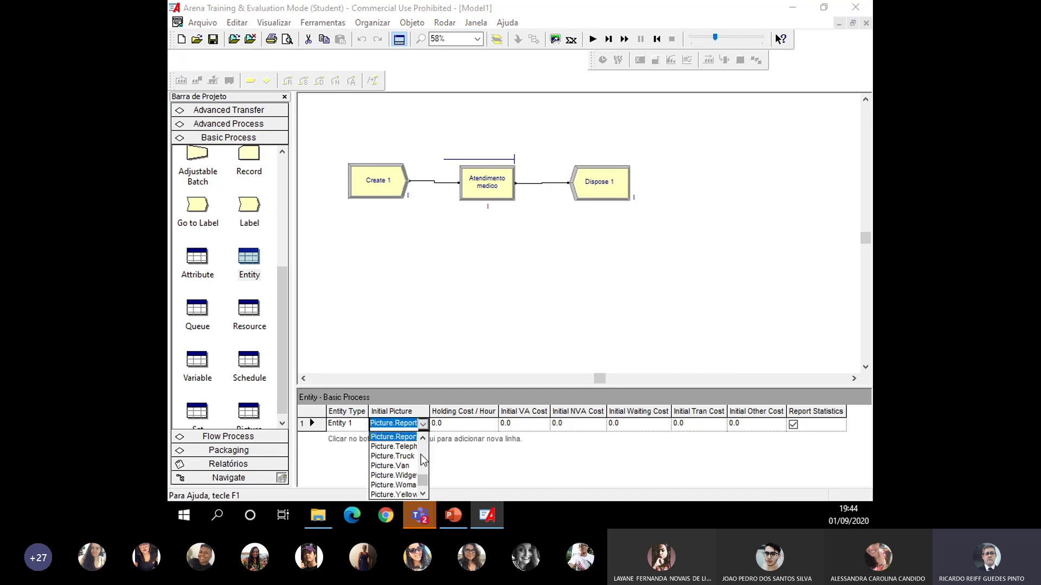
scroll(421, 461, down, 1)
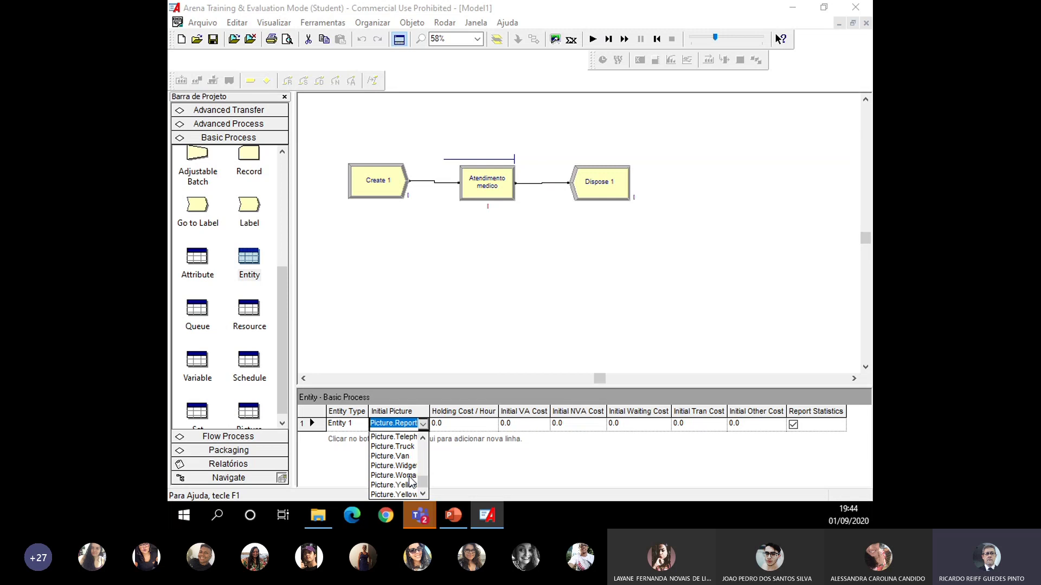
click(409, 476)
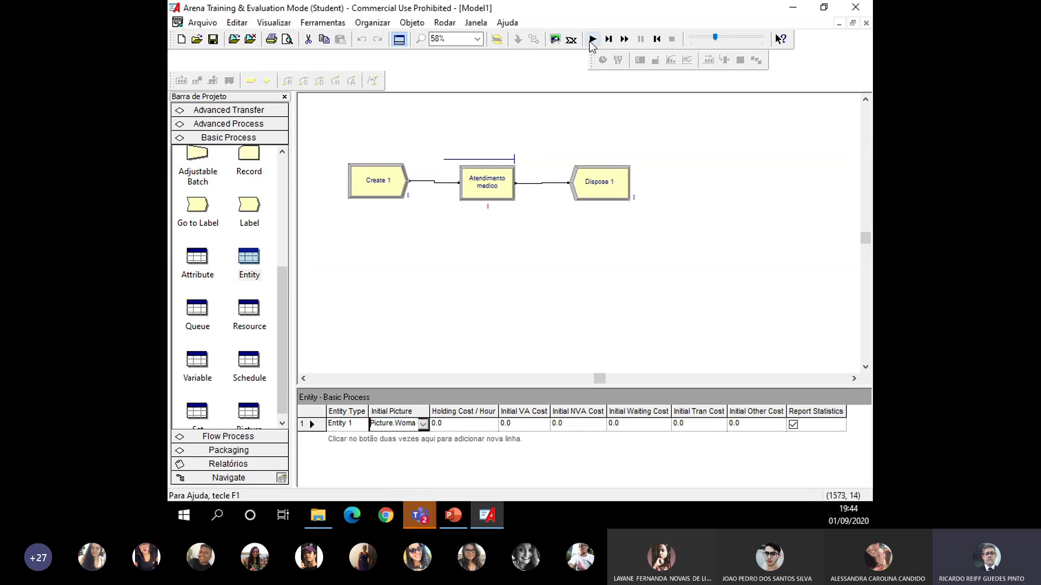
Run and end the simulation at a slower animation speed, and reduce the speed to its minimum
click(704, 37)
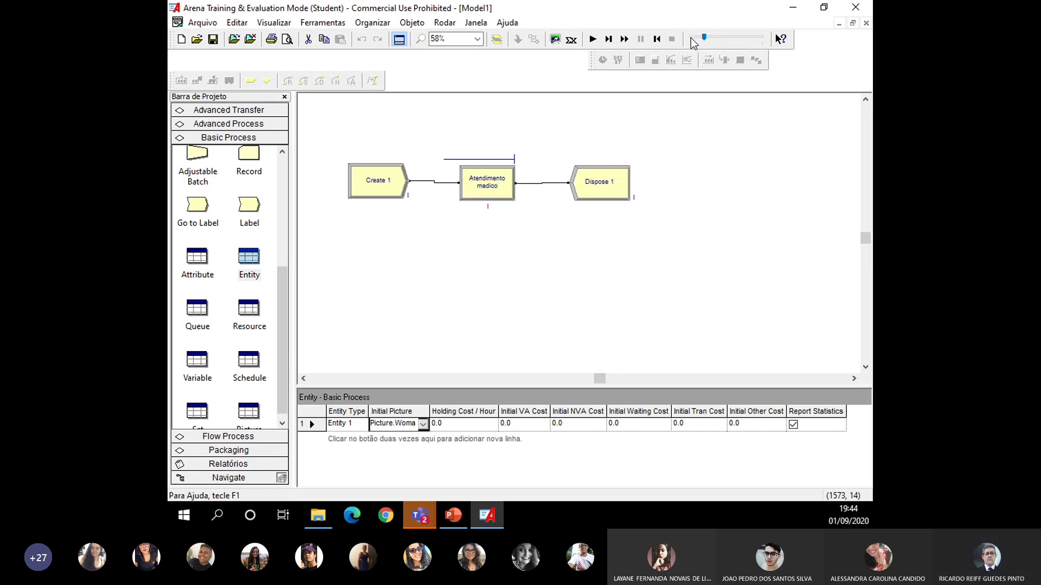
click(591, 38)
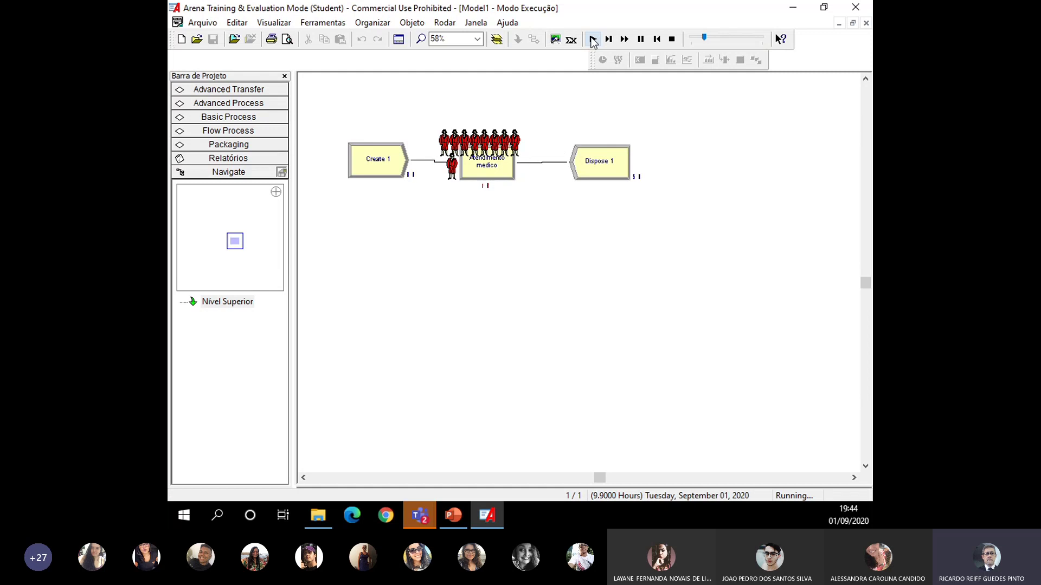
click(672, 39)
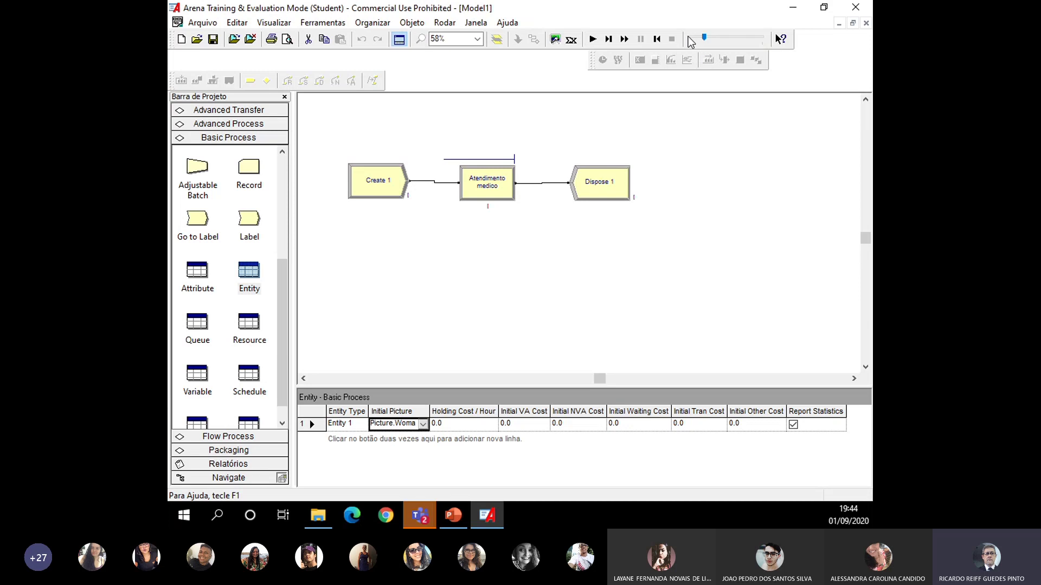
click(691, 38)
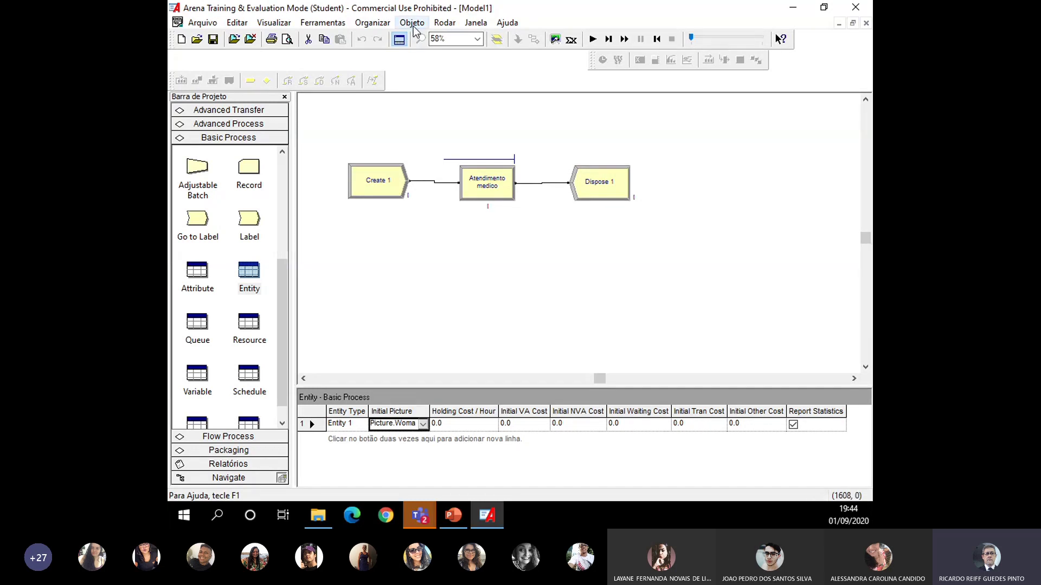
Set the replication length to 24 hours in the run setup
click(456, 26)
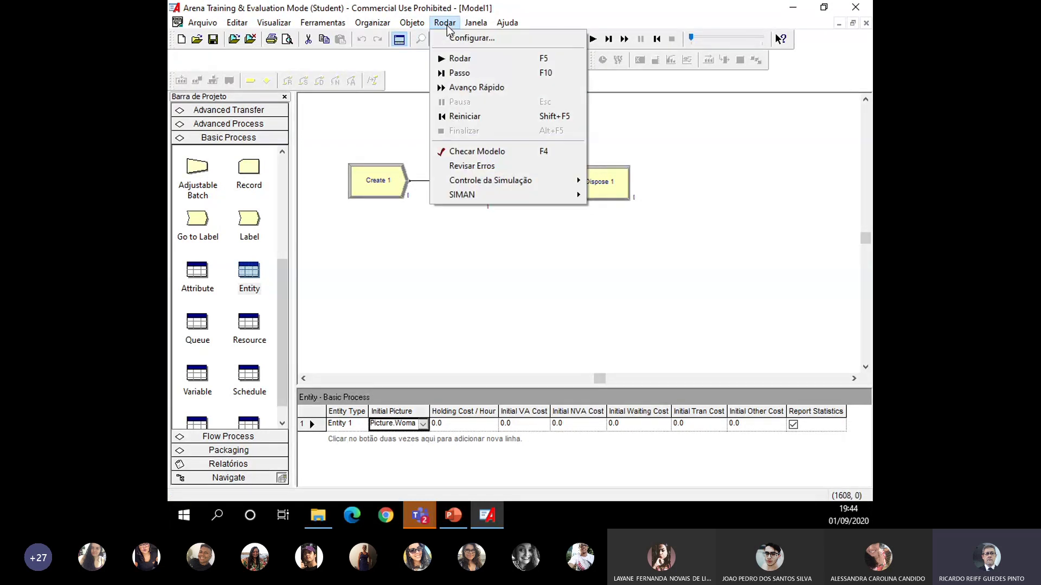
click(460, 37)
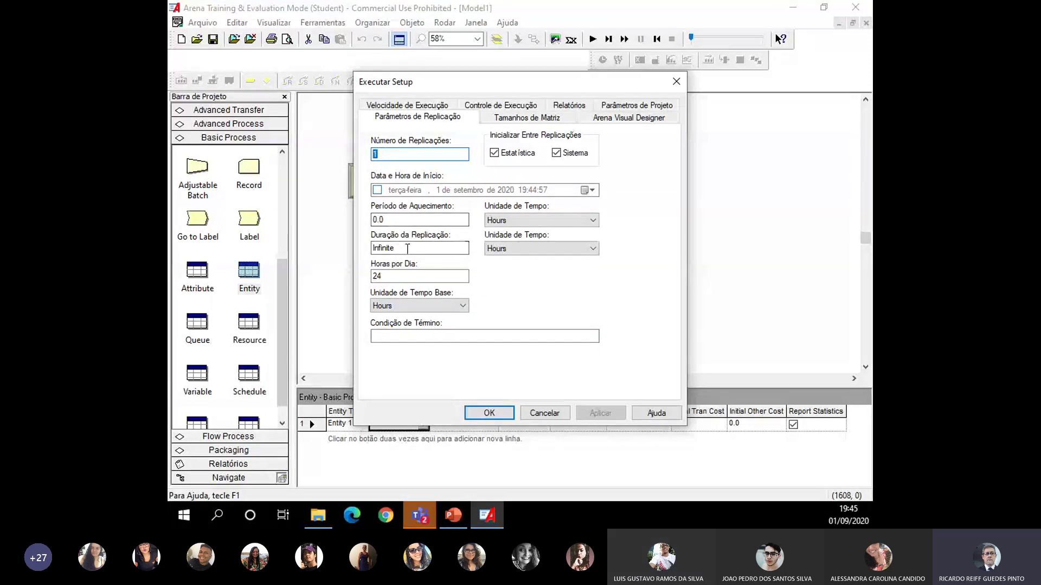
drag(408, 248, 371, 250)
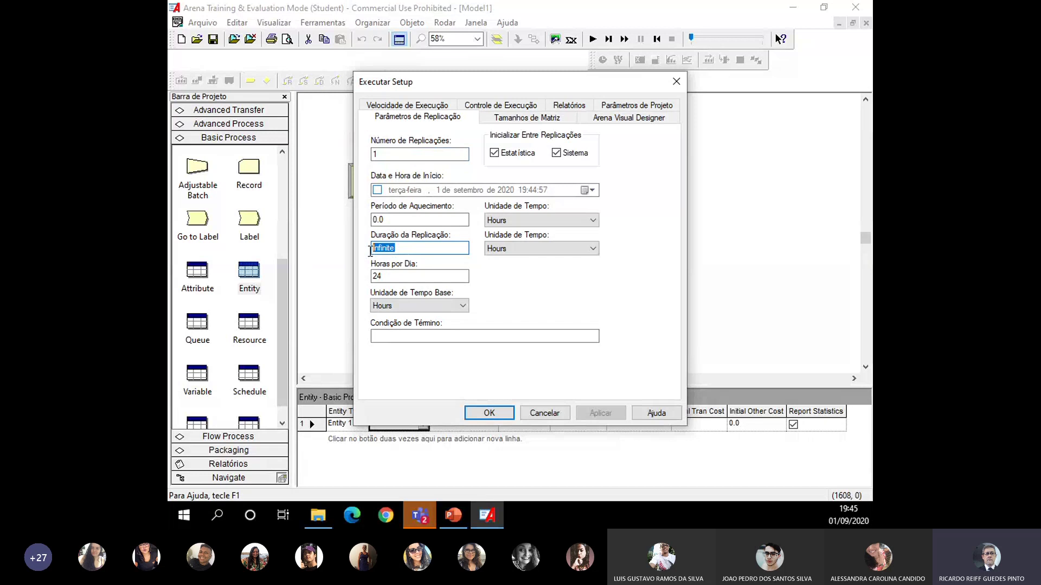
text(24)
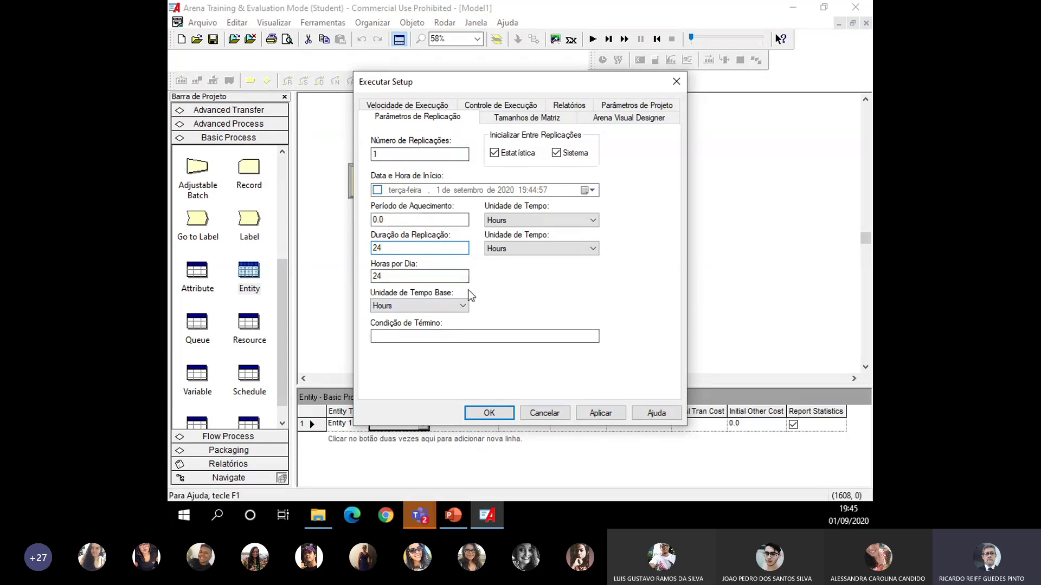
double_click(389, 247)
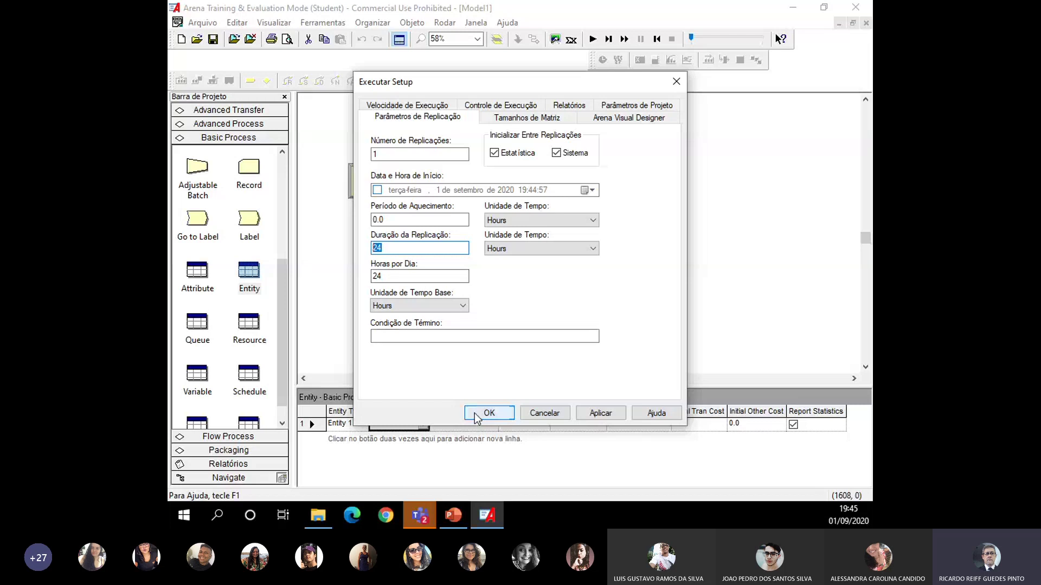
click(477, 415)
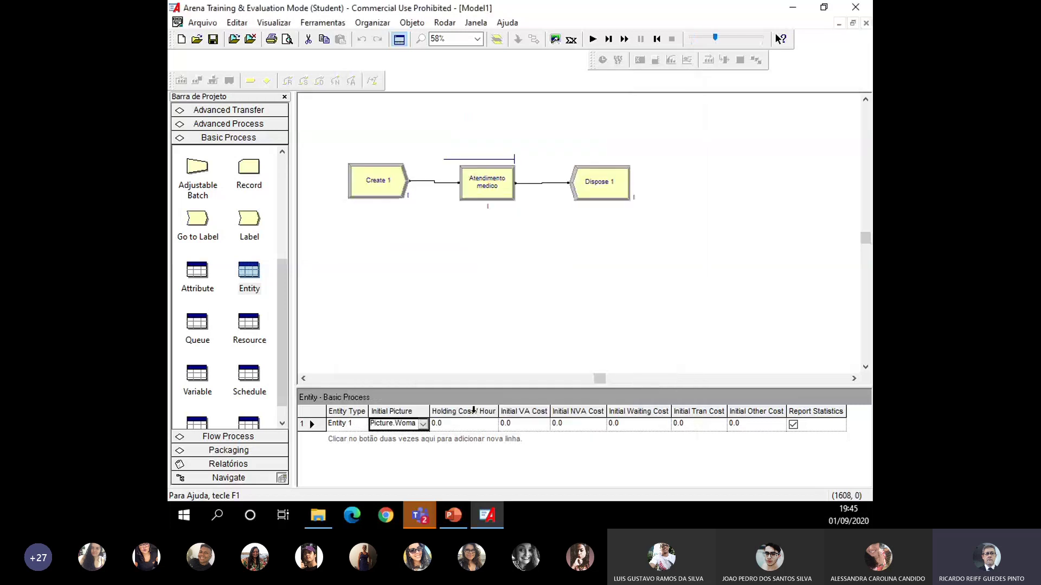
Rename the Create 1 module as "Chegada de pacientes" and reselect Constant as its time between arrivals type
double_click(371, 185)
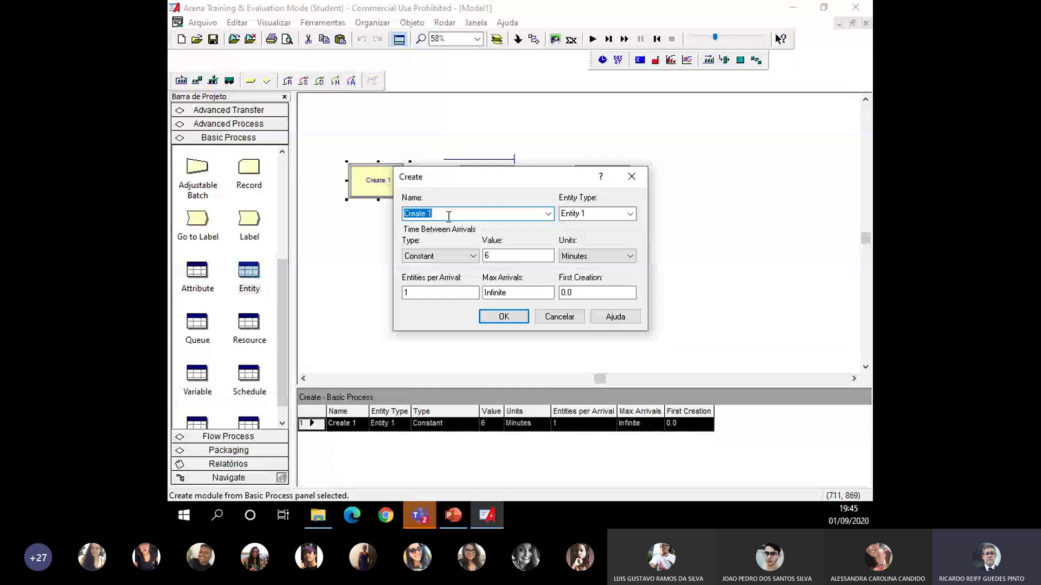
text(Ch)
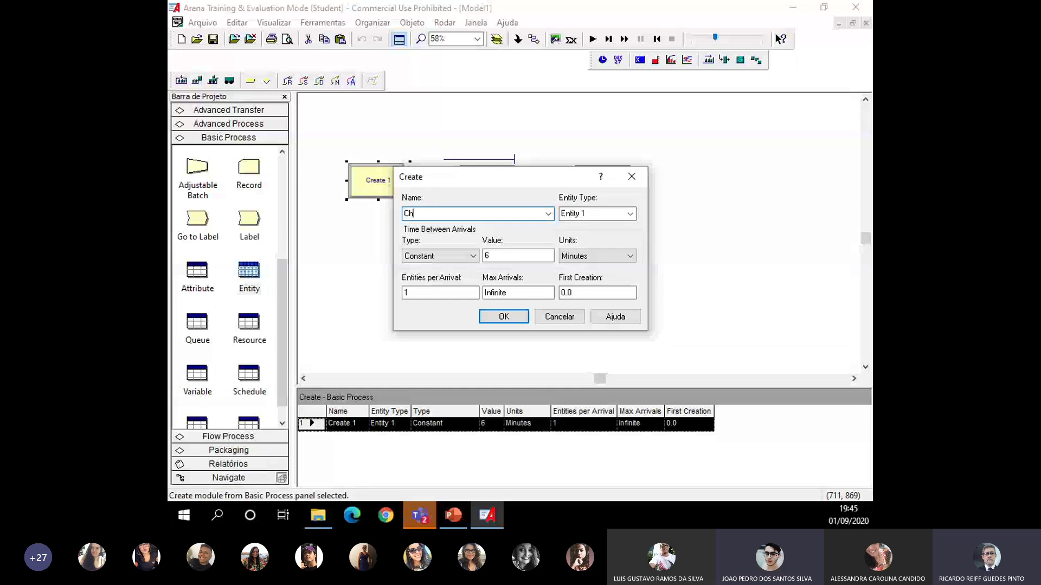
text(egada)
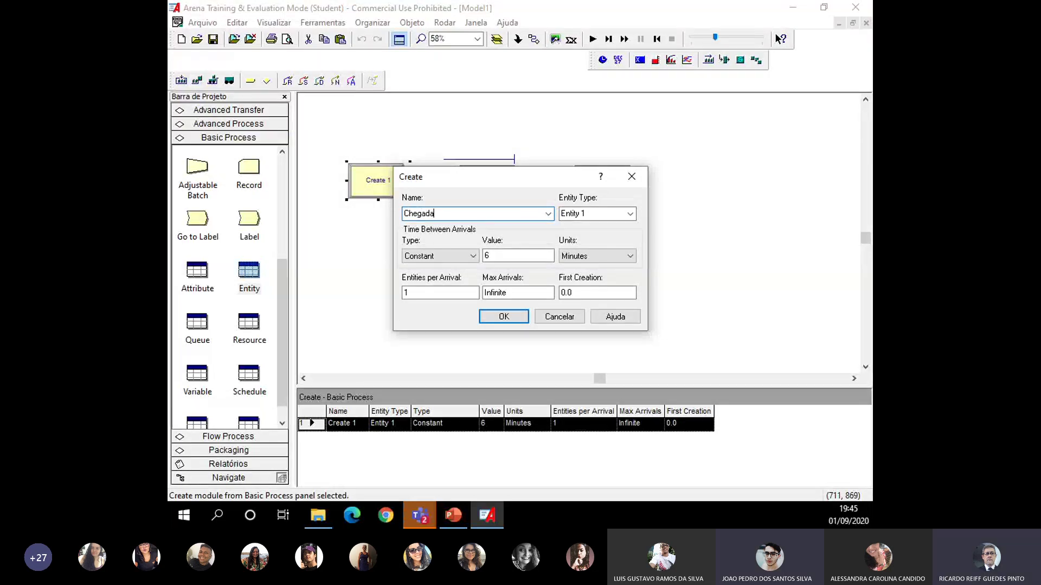
text( de pacientes)
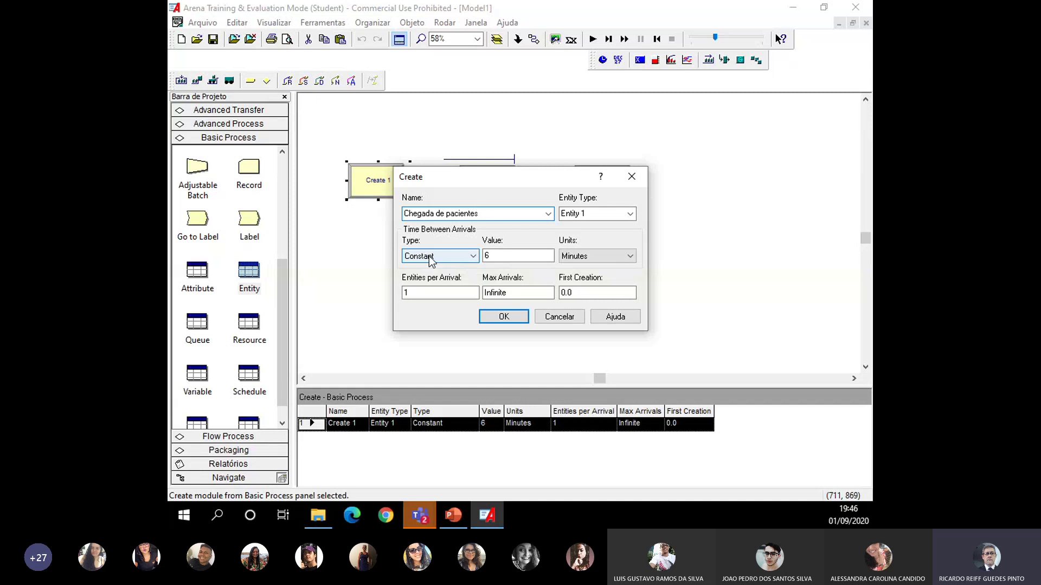
click(475, 259)
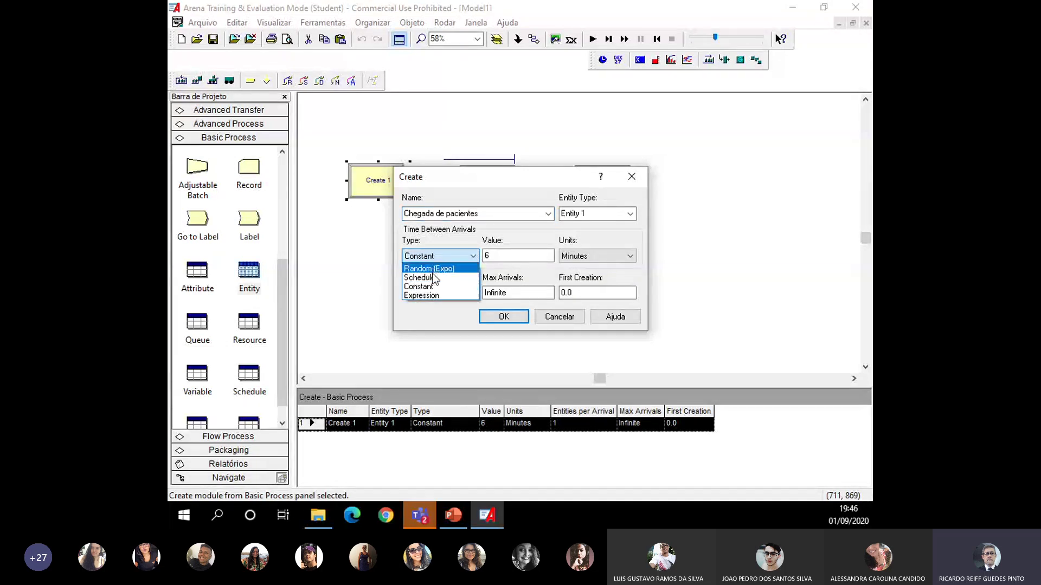
click(420, 286)
click(488, 256)
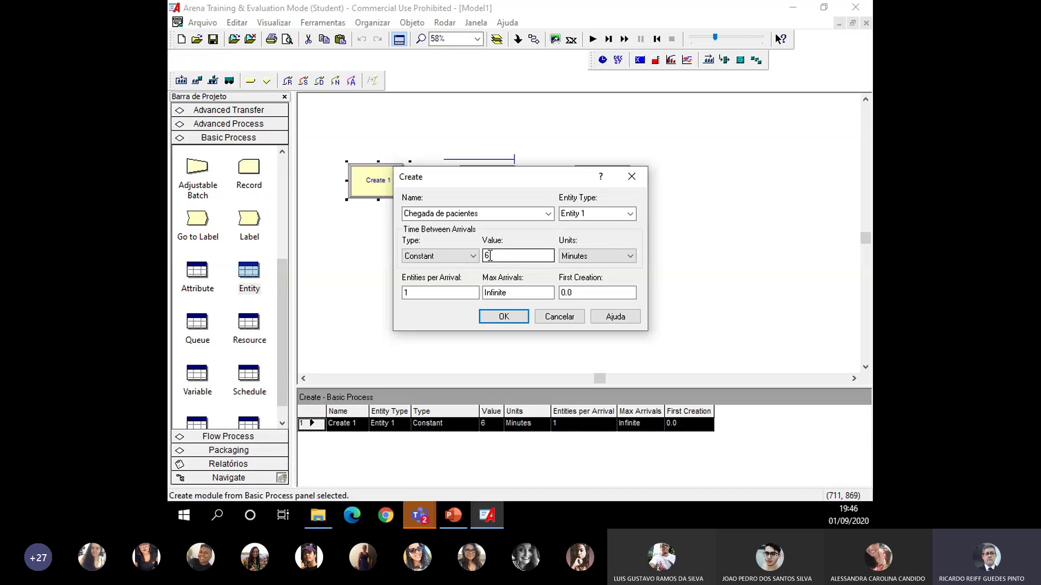
key(Tab)
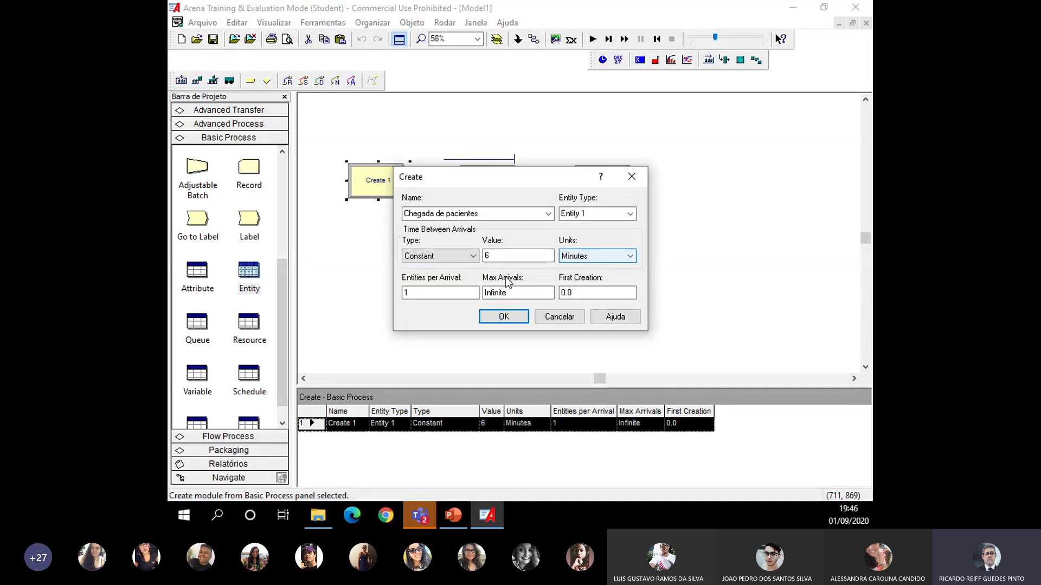
click(577, 295)
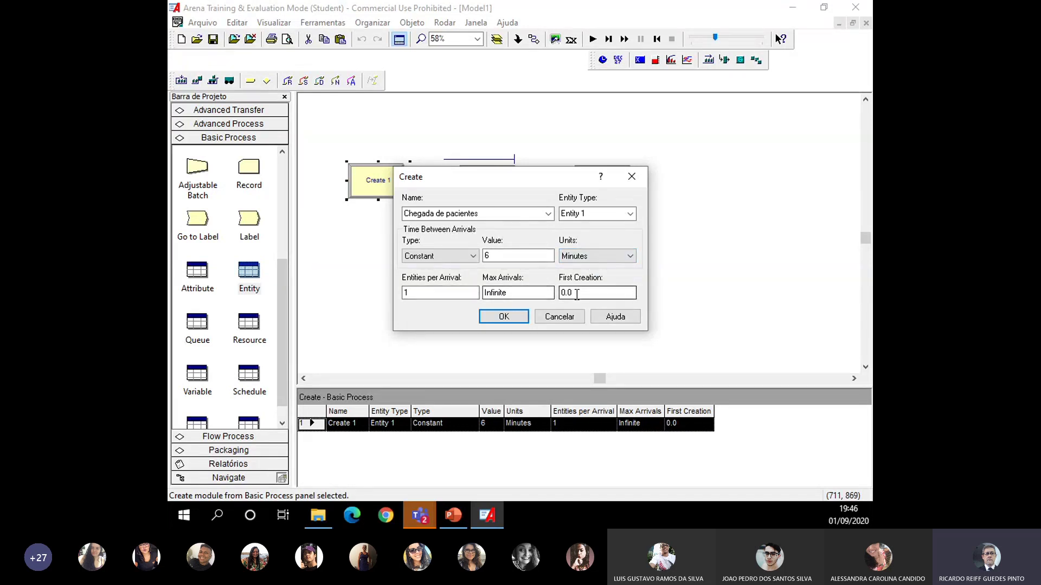
click(499, 318)
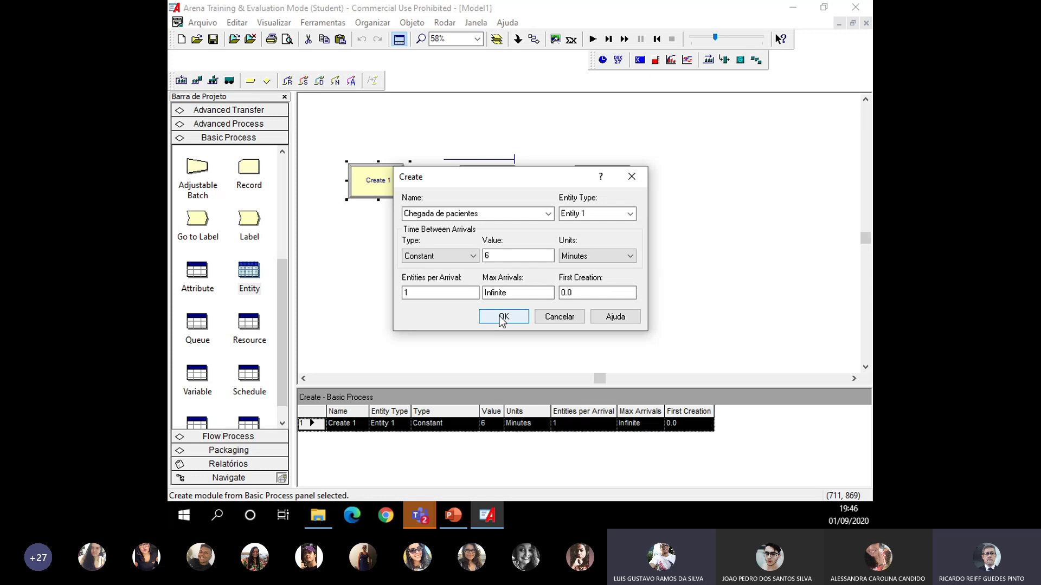
click(502, 319)
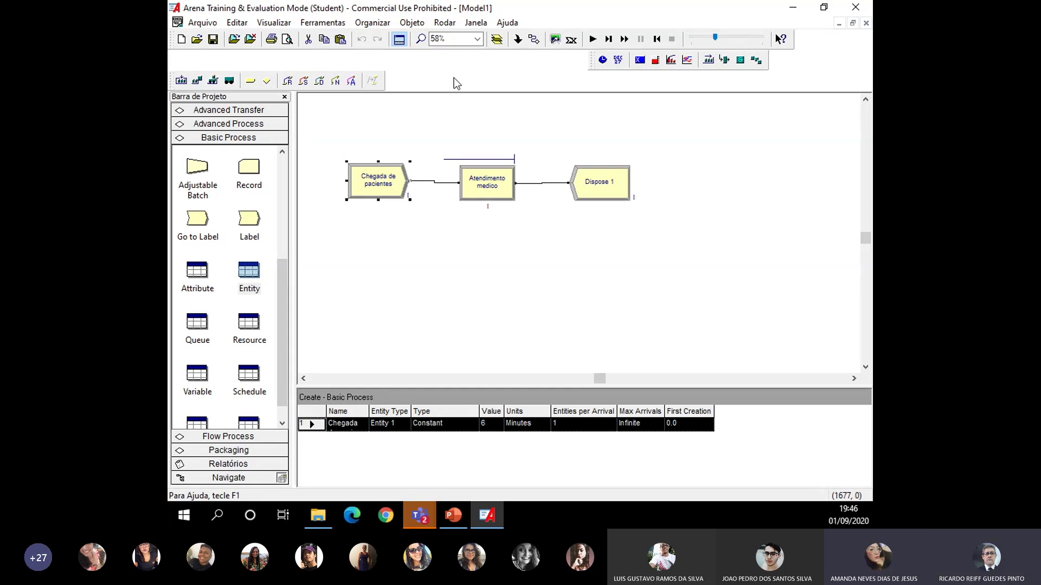
Open the run setup and review the replication length, hours per day and number of replications
click(444, 22)
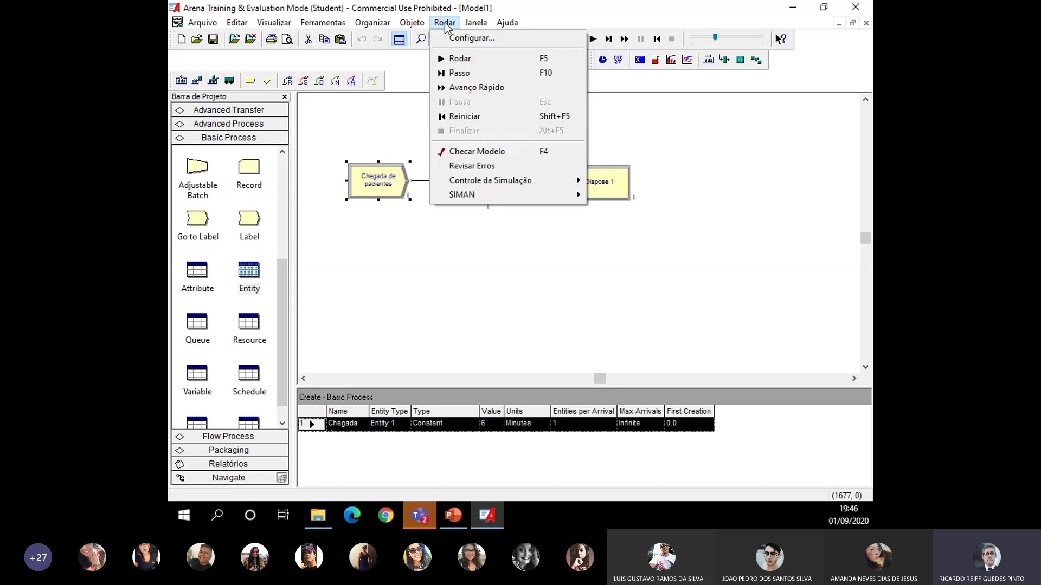
click(486, 36)
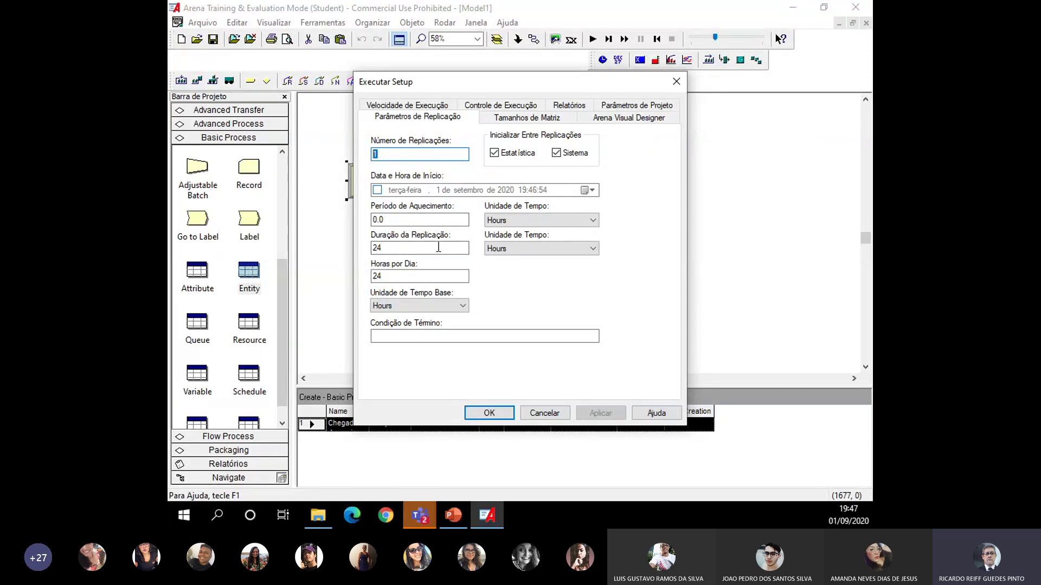
drag(387, 248, 366, 249)
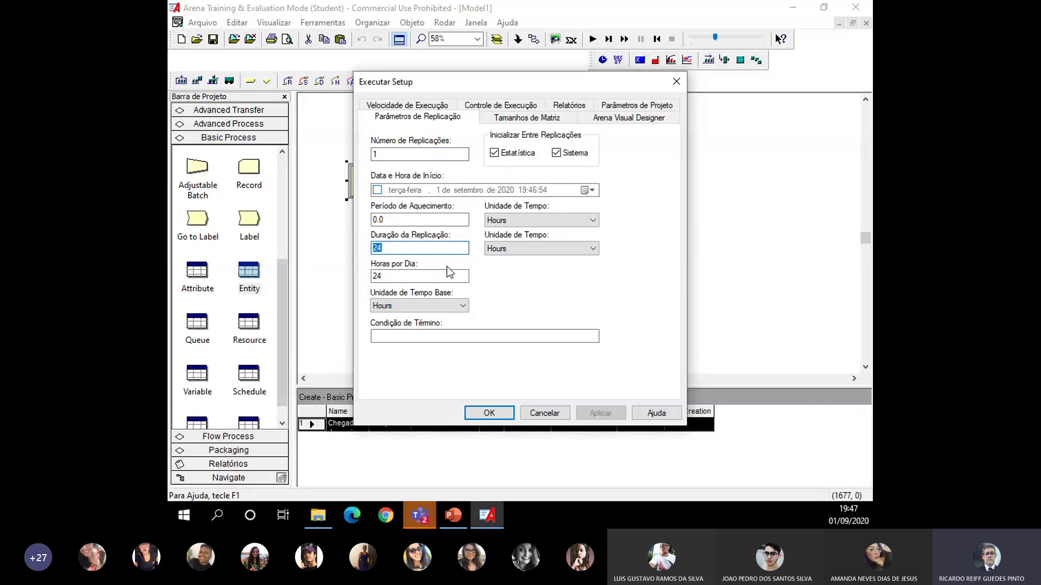
click(394, 276)
drag(393, 276, 364, 278)
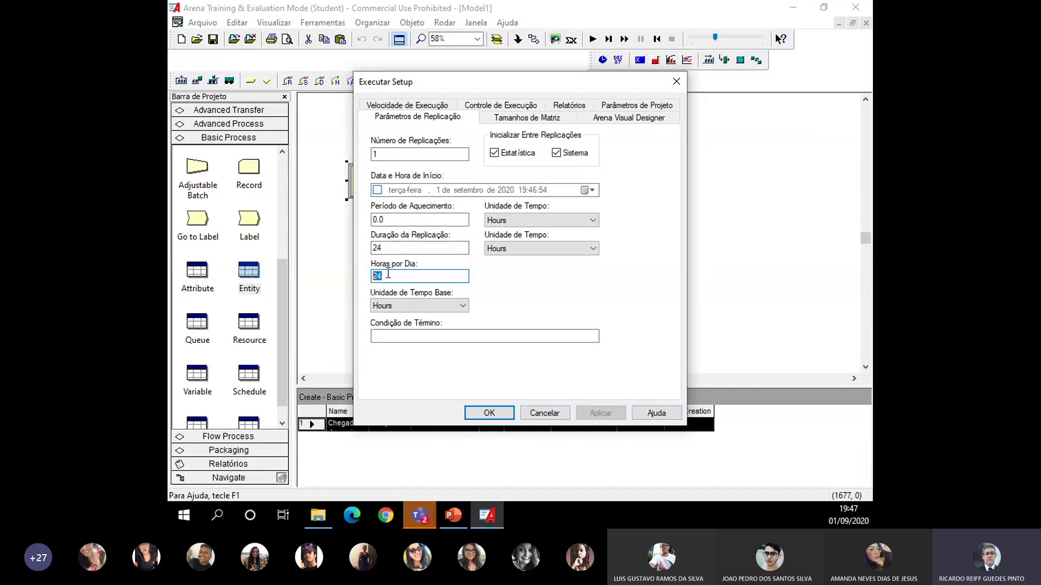
click(390, 276)
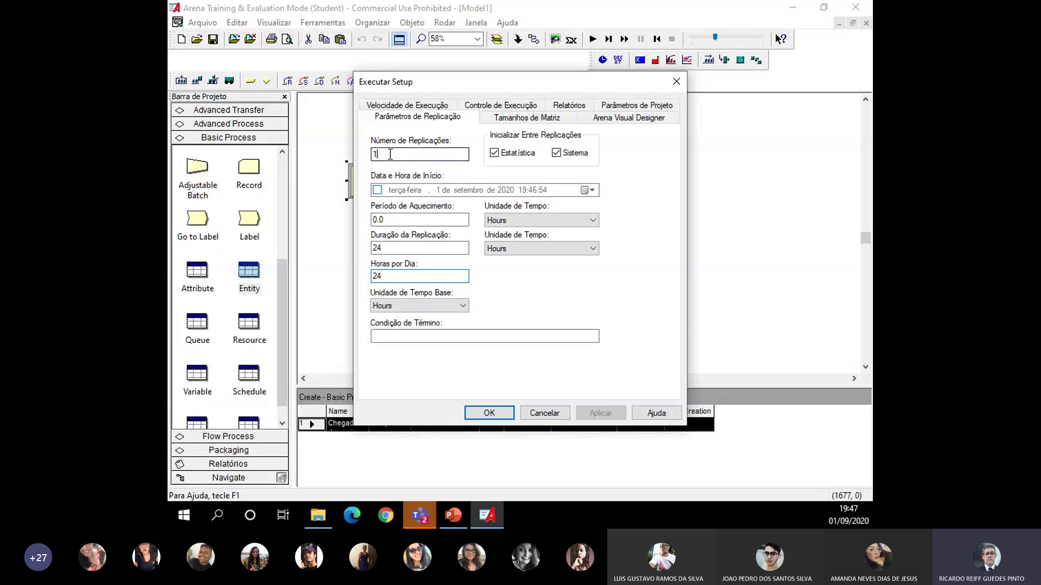
drag(394, 154, 371, 156)
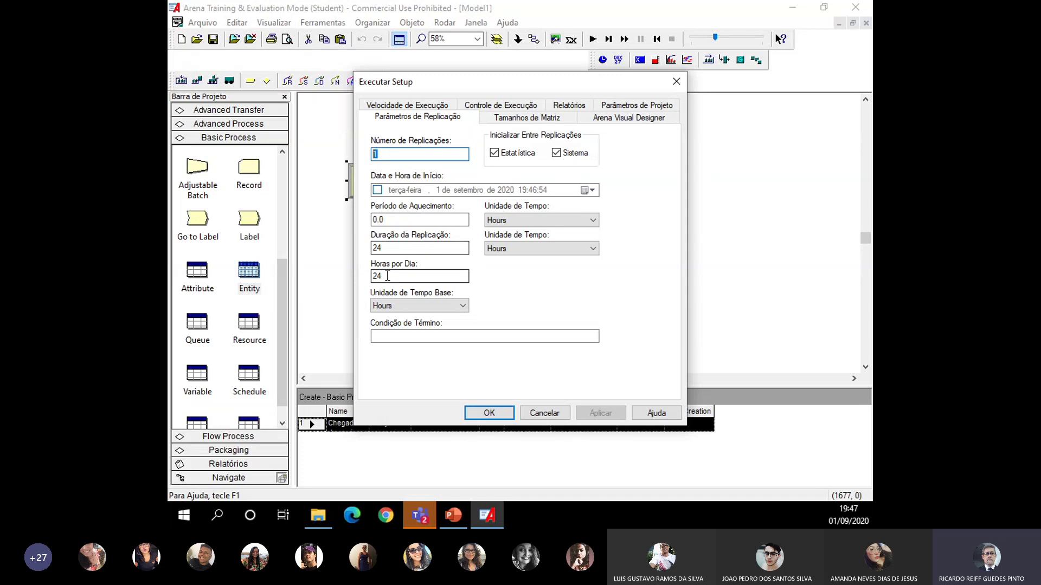
Set the replication length's time unit to Days and the hours per day to 8
click(593, 250)
click(551, 262)
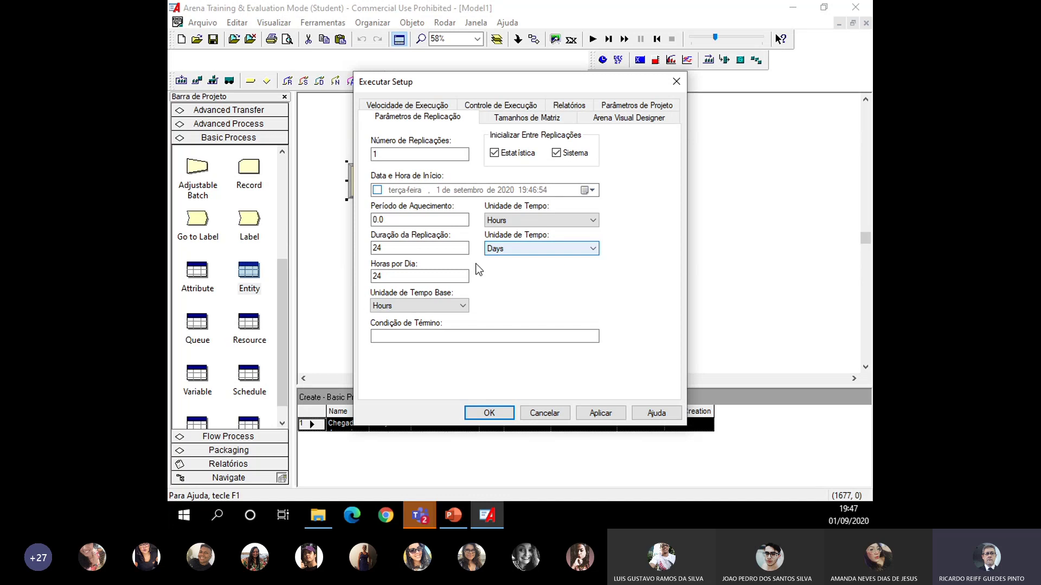
drag(397, 277, 372, 278)
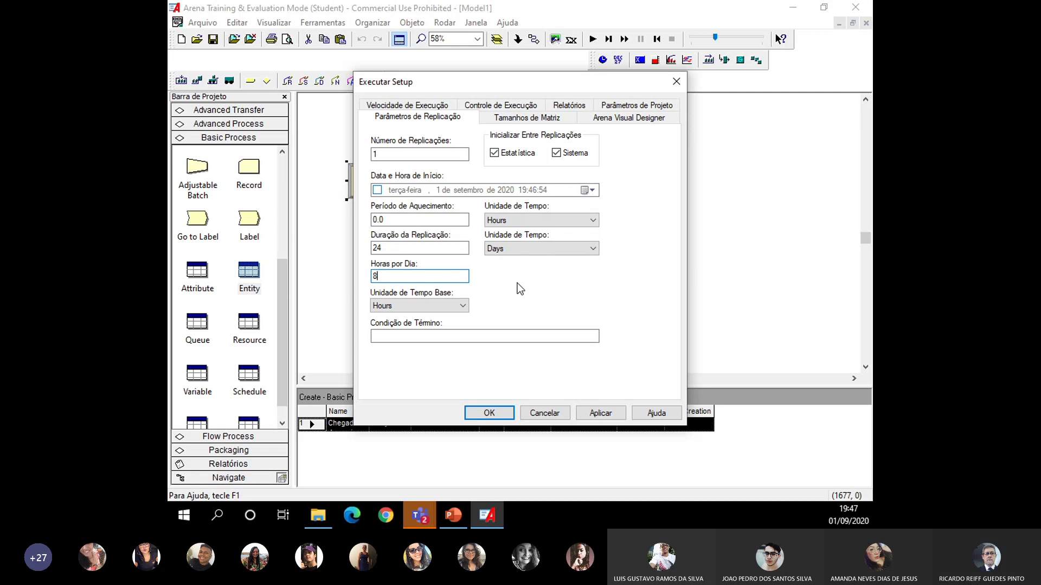
Set the replication length's time unit to Hours and the hours per day to 24, and accept the run setup
click(597, 249)
click(542, 270)
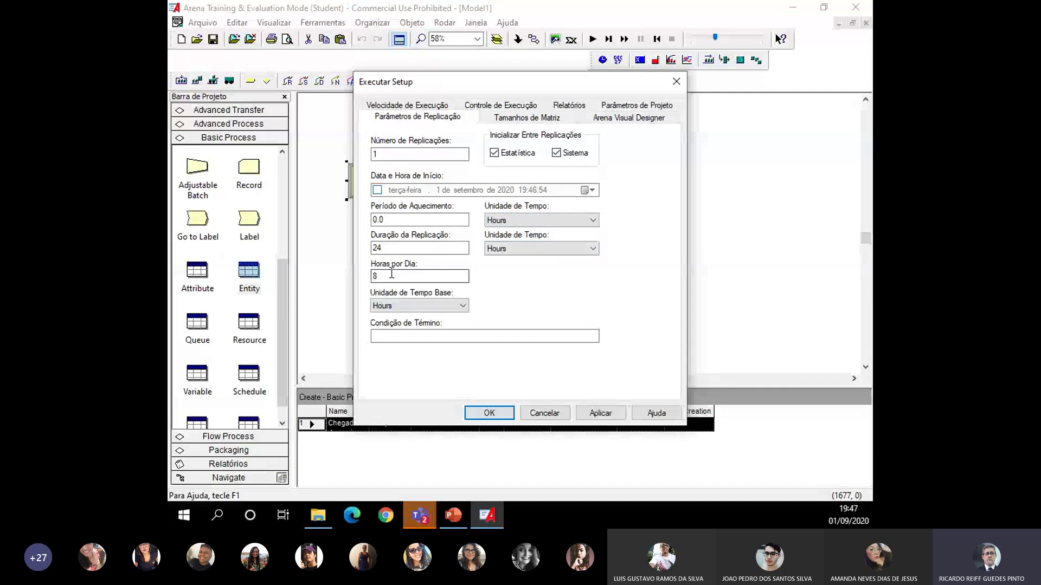
key(Tab)
text(24)
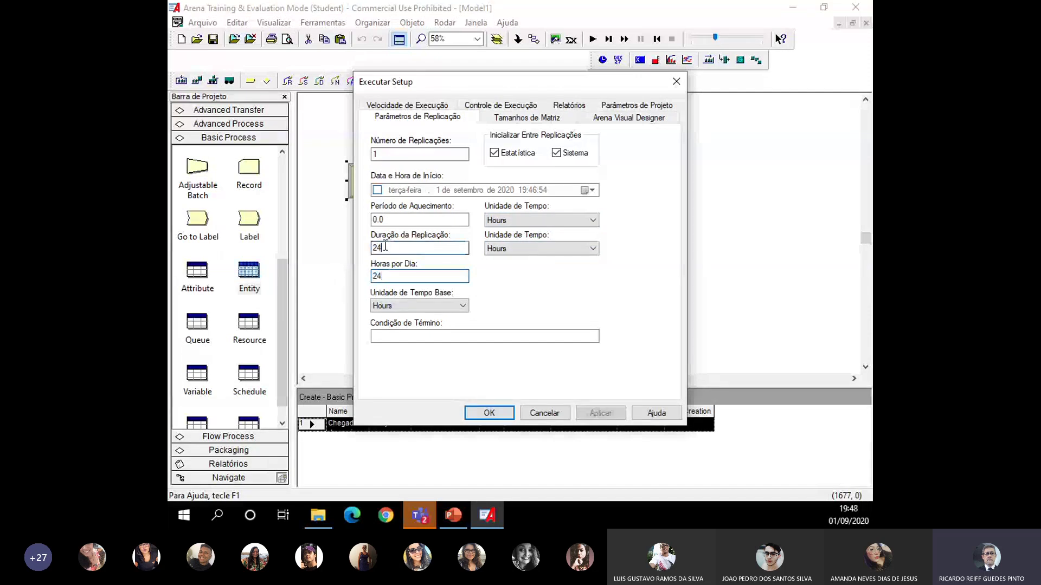
drag(389, 246, 365, 245)
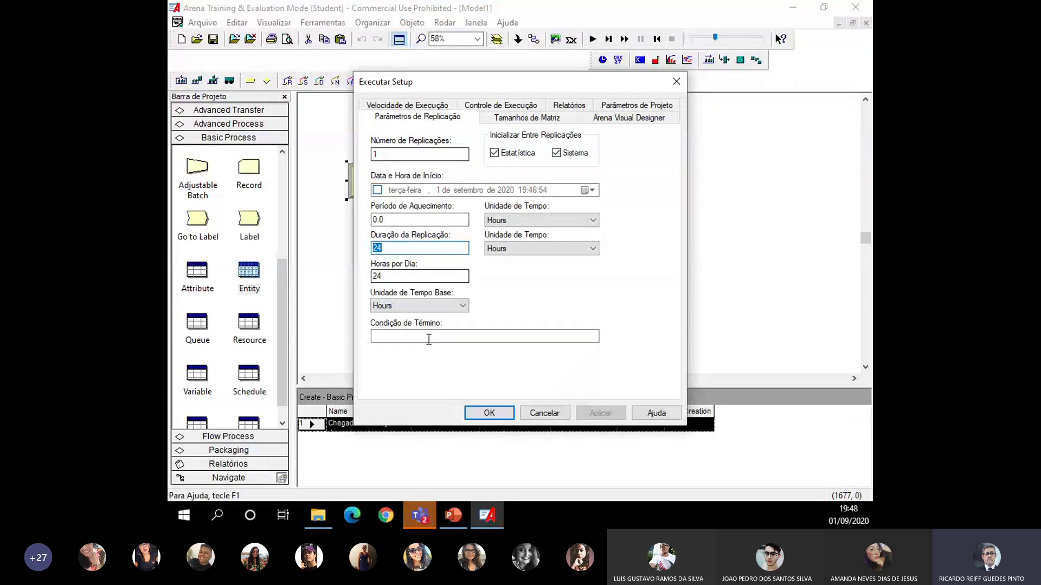
click(490, 413)
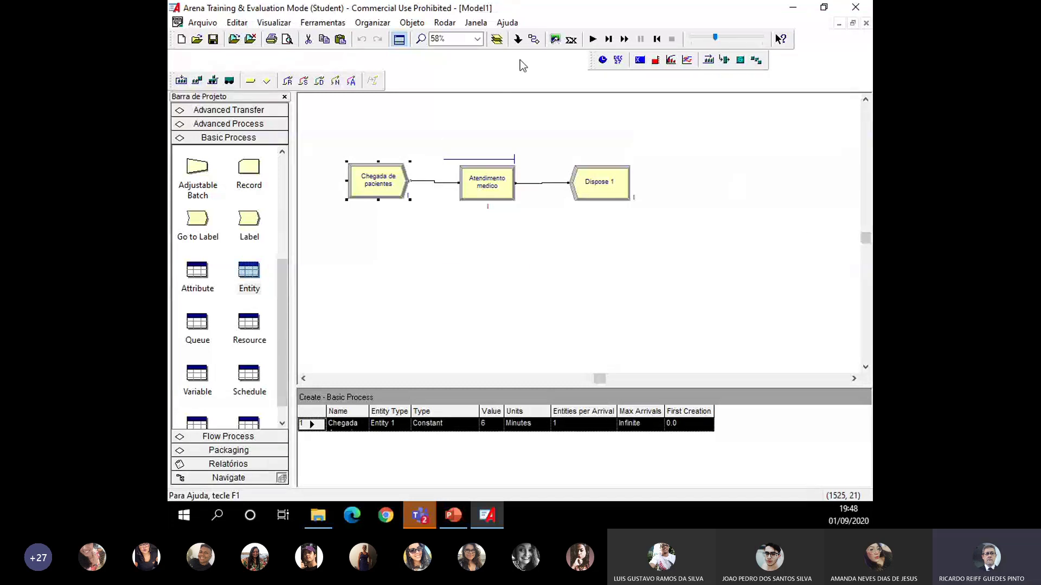
Run the simulation to the end and examine the Number Out indicator in its results report
click(593, 39)
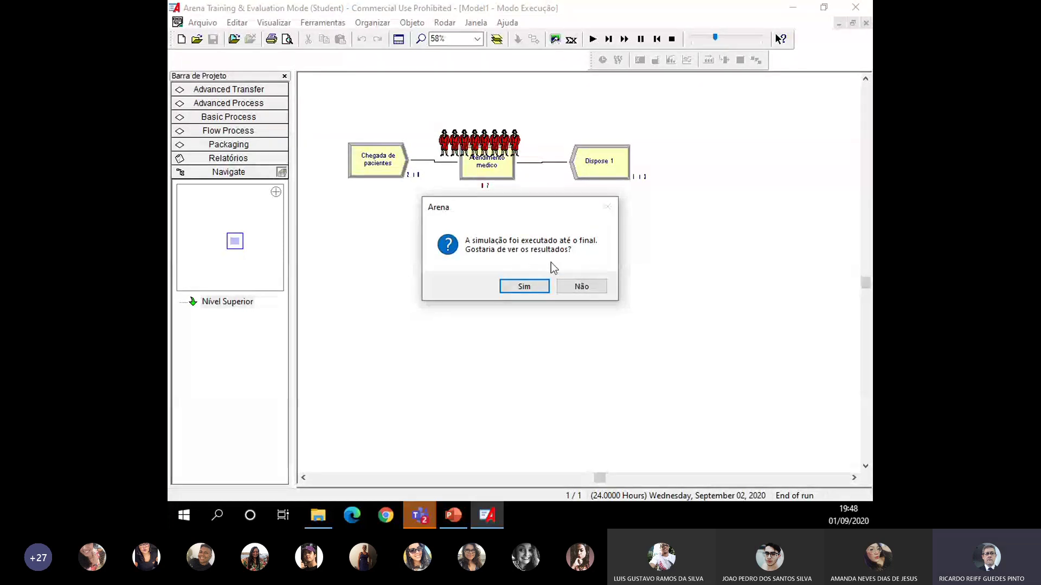
click(522, 287)
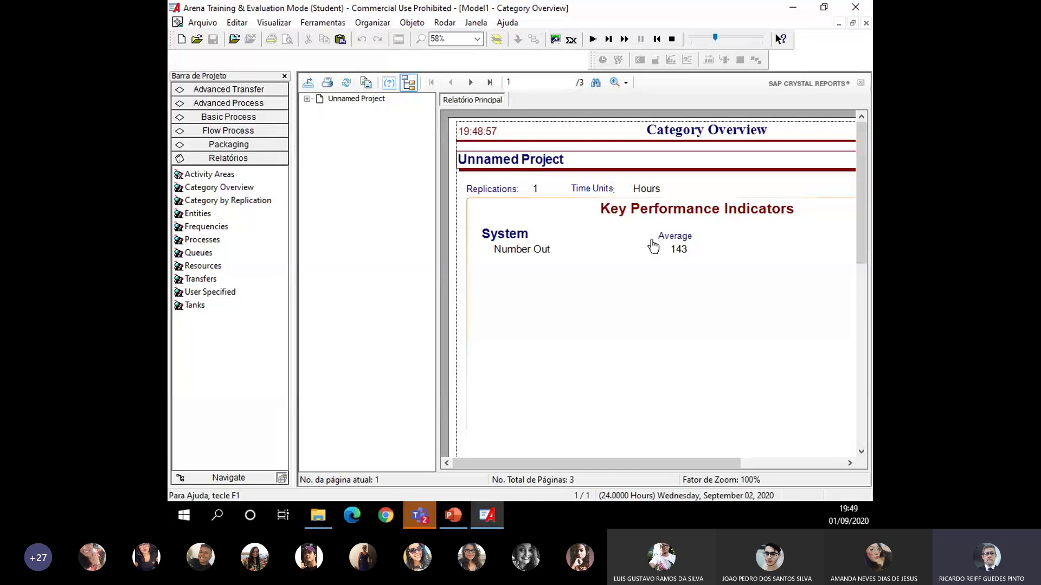
click(678, 250)
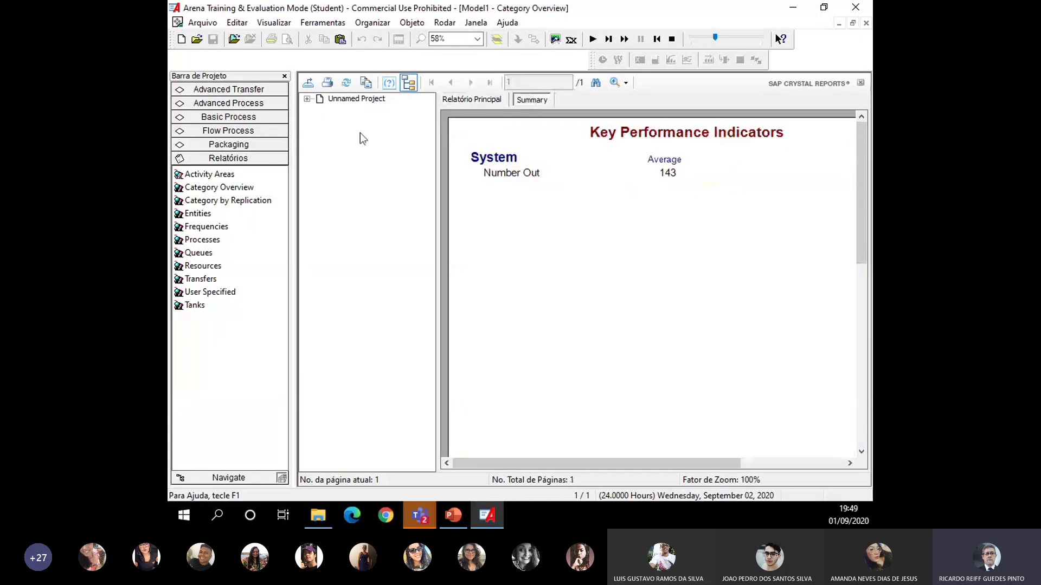
click(307, 99)
click(320, 110)
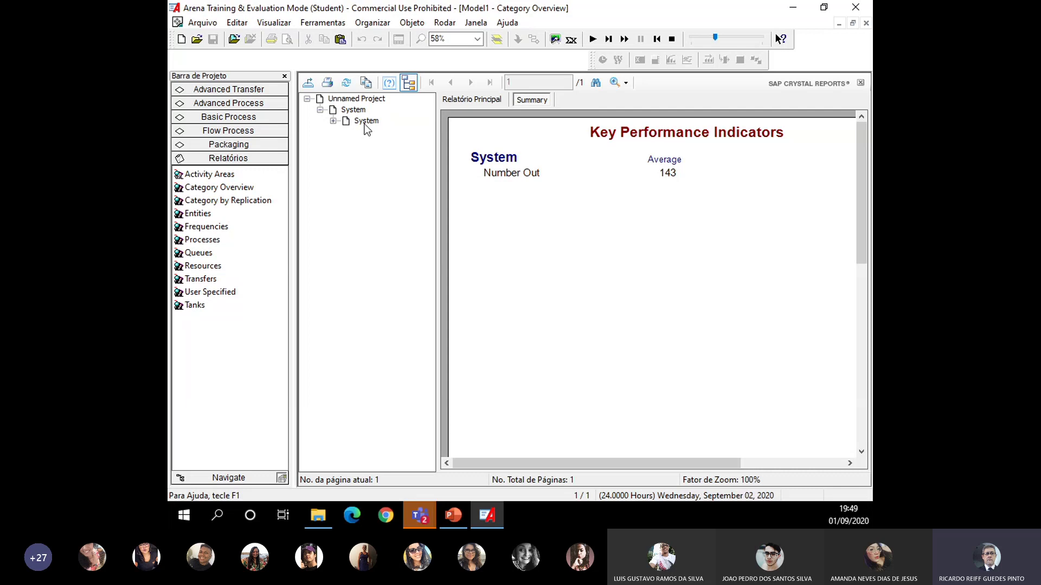
double_click(325, 100)
double_click(344, 101)
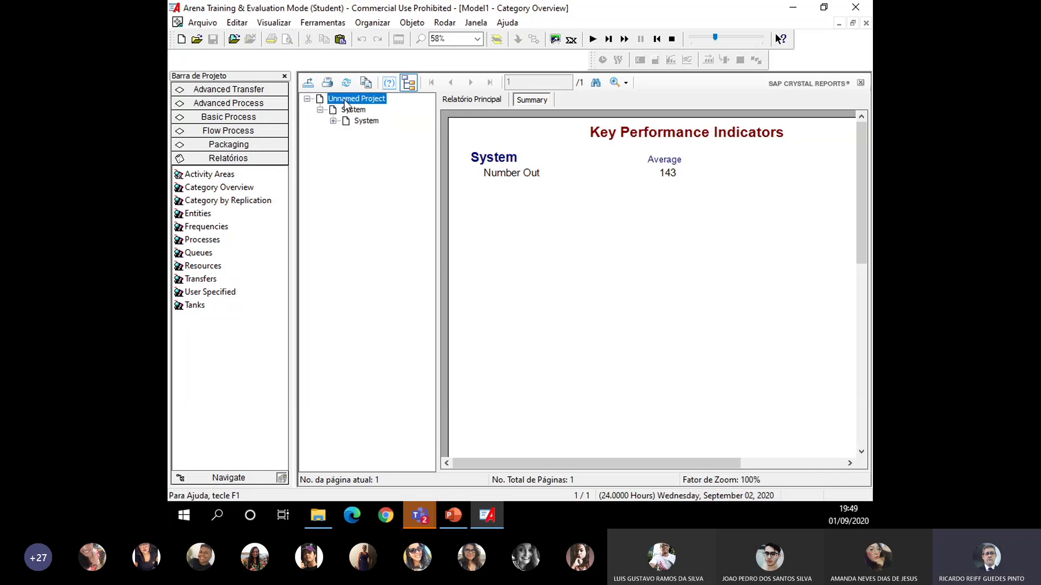
click(308, 100)
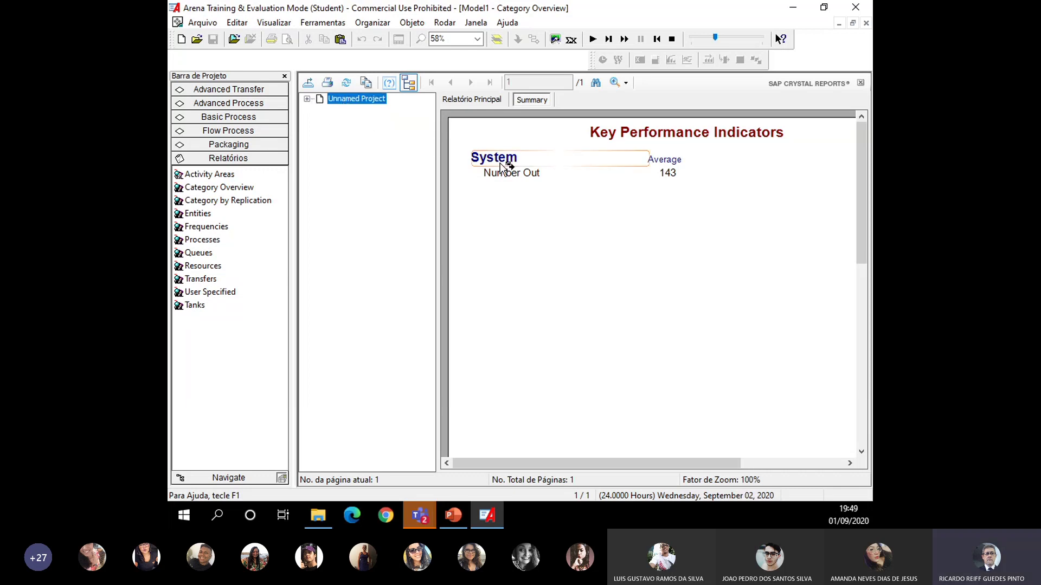
End the run and close its report, and rerun the simulation to open a fresh Category Overview report
click(672, 39)
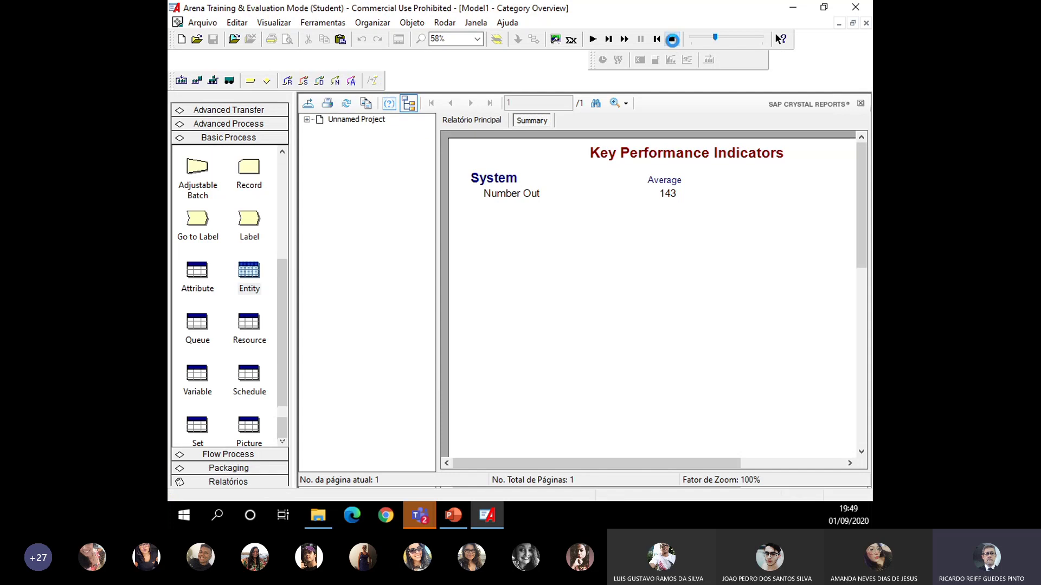
click(866, 22)
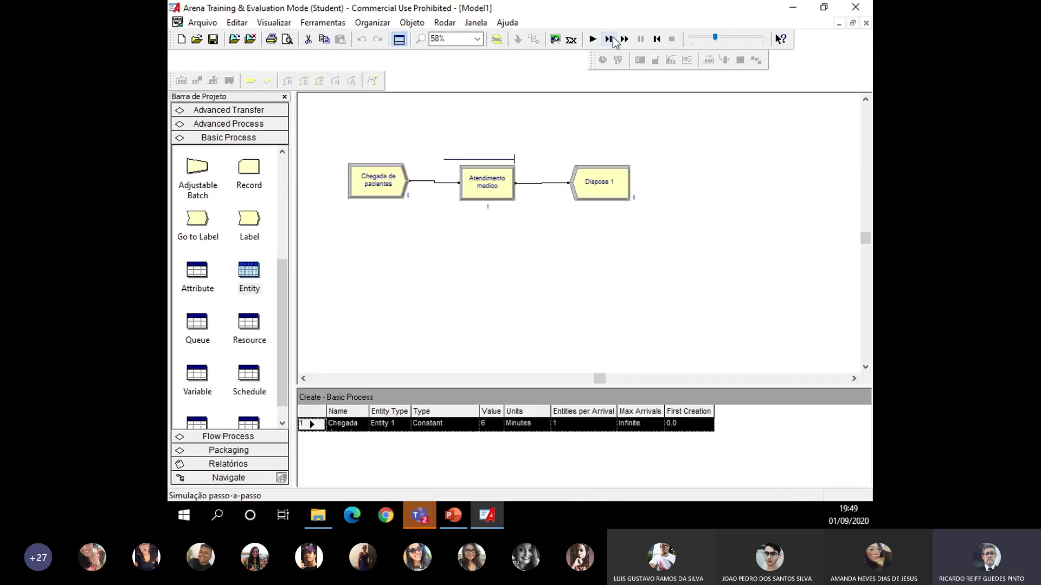
click(593, 40)
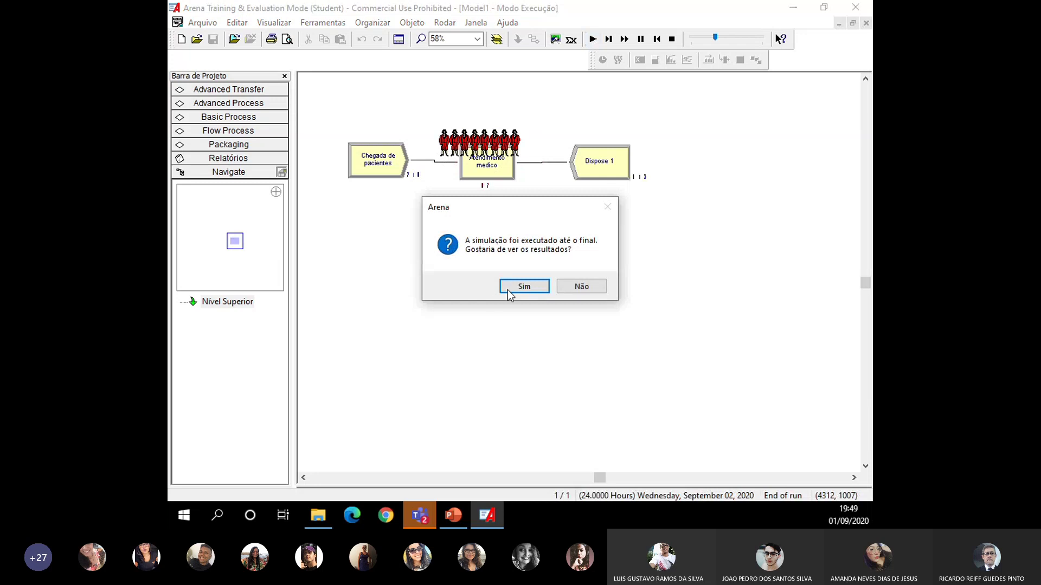
click(509, 287)
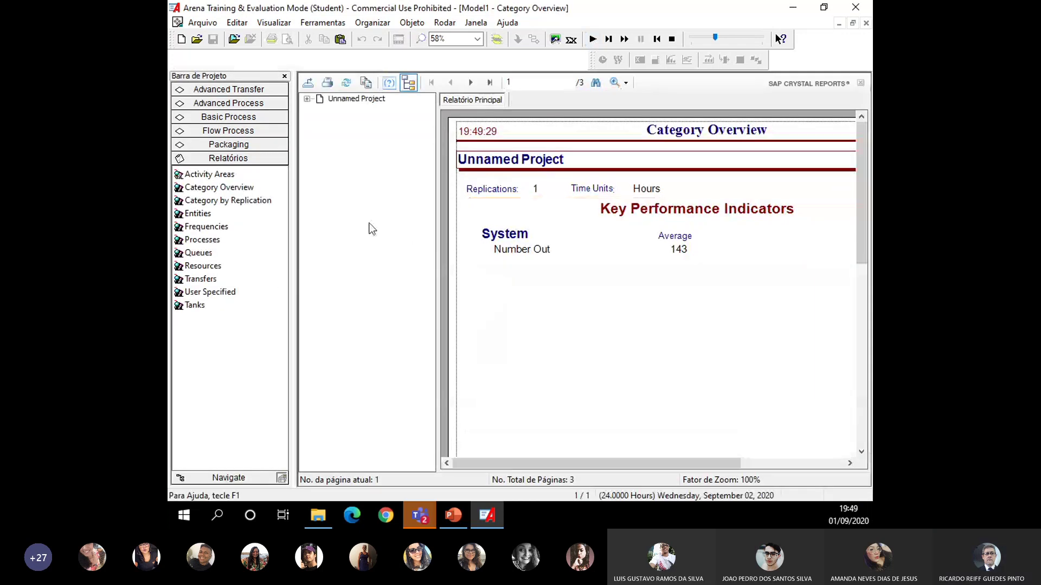
Examine the waiting time and number waiting for the medical attendance queue in the report's Queue section
click(306, 99)
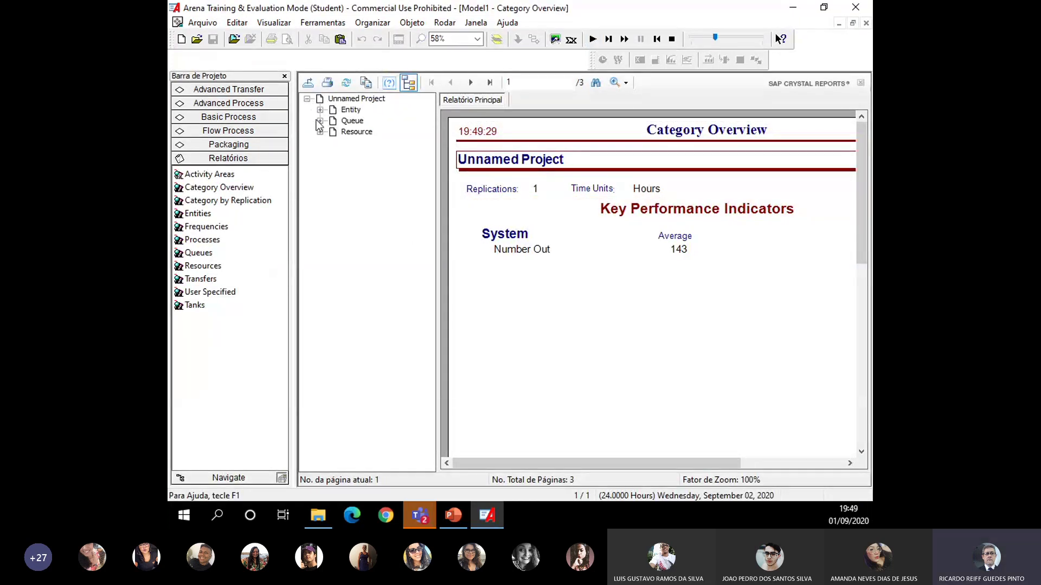
click(350, 121)
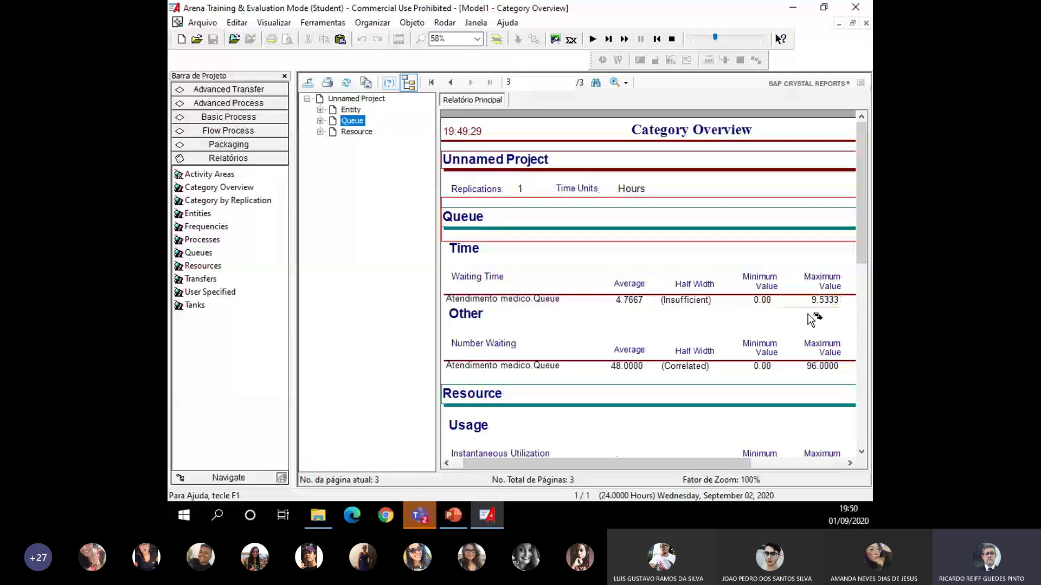
scroll(577, 336, down, 3)
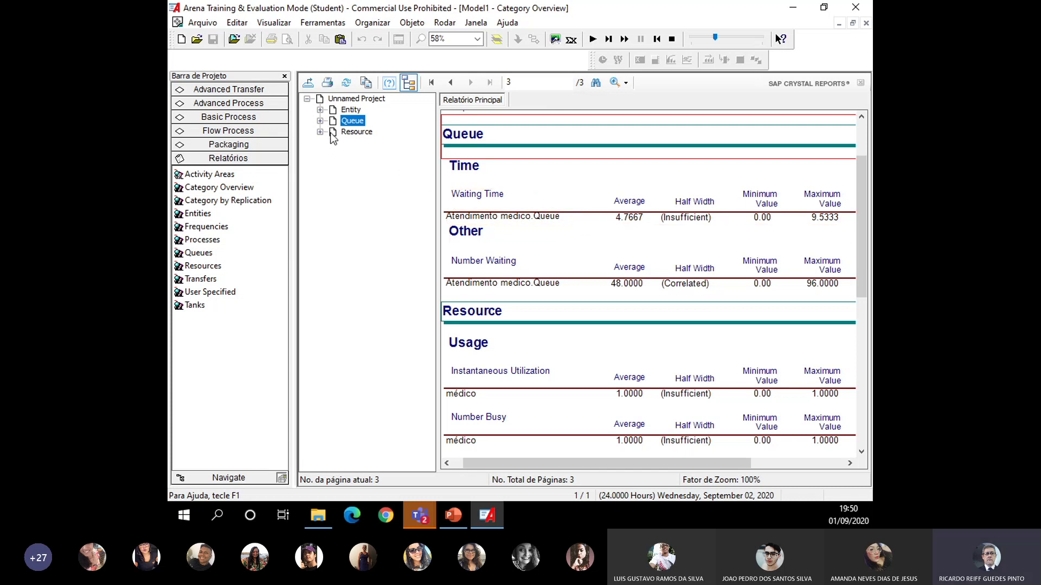
Examine the doctor's usage in the report's Resource section, including Scheduled Utilization and Total Number Seized
click(351, 132)
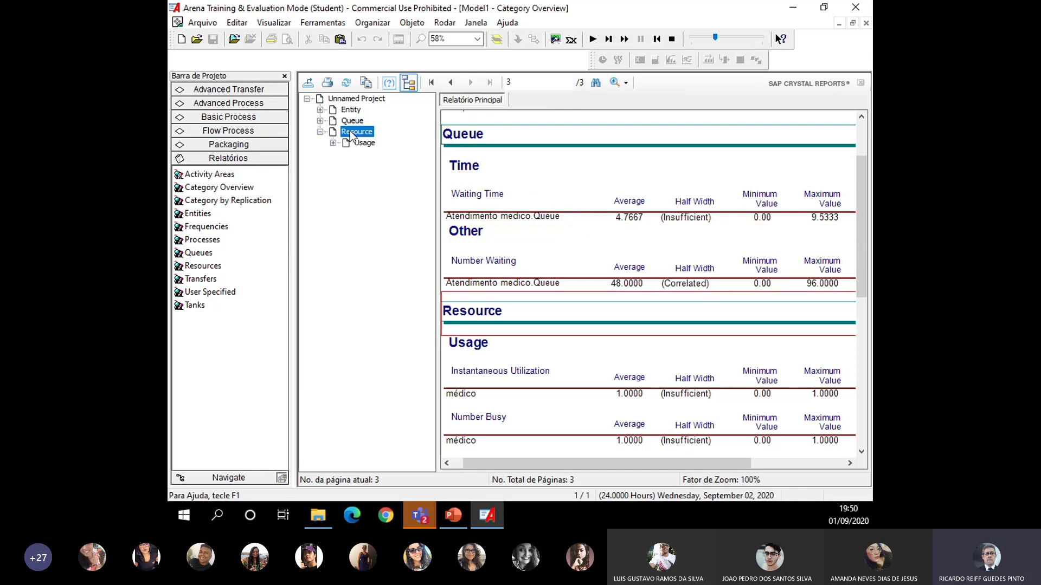
click(364, 143)
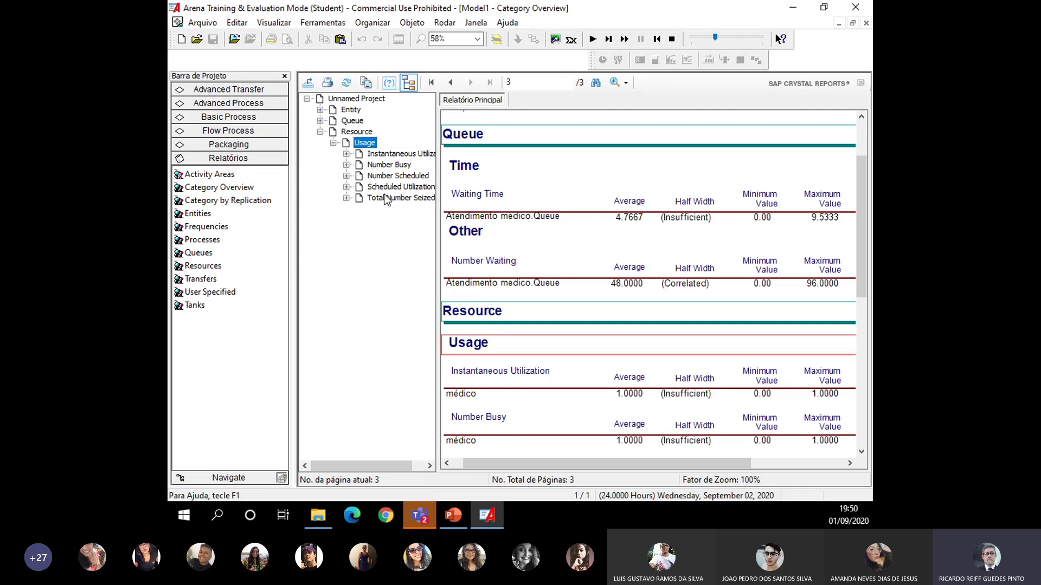
drag(438, 214, 468, 214)
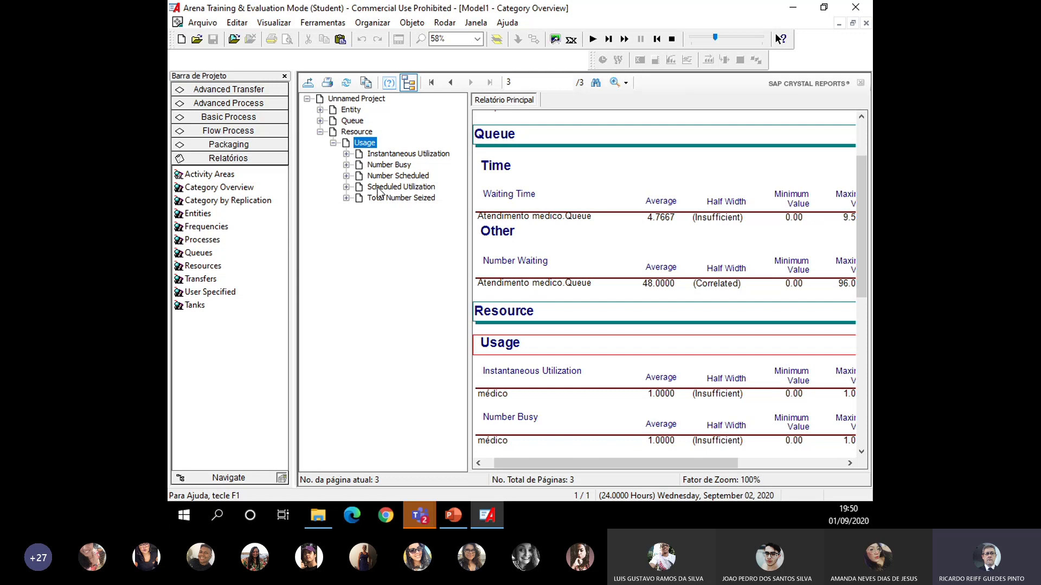
click(408, 187)
scroll(591, 216, down, 3)
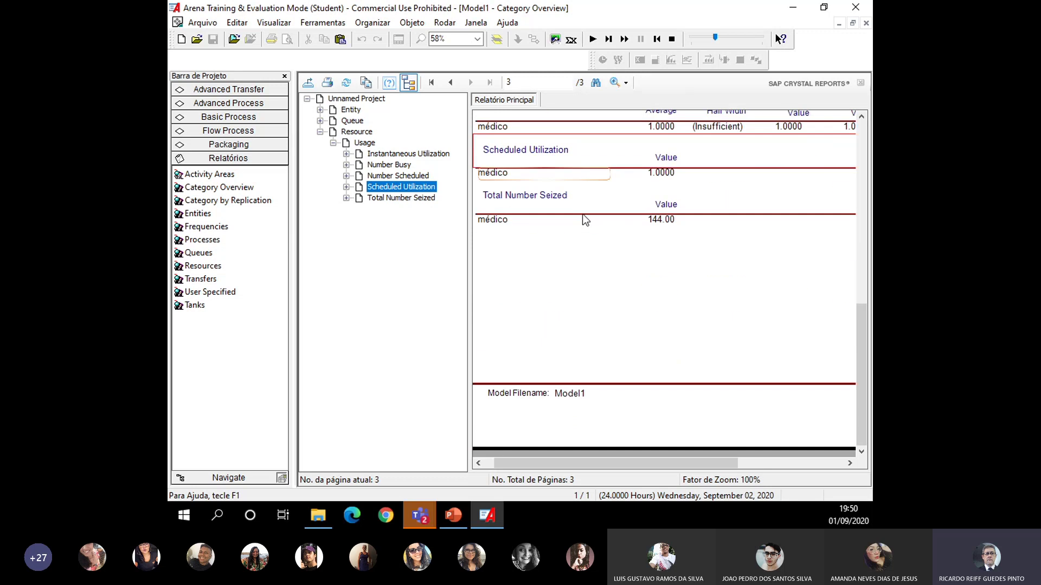
scroll(591, 216, up, 2)
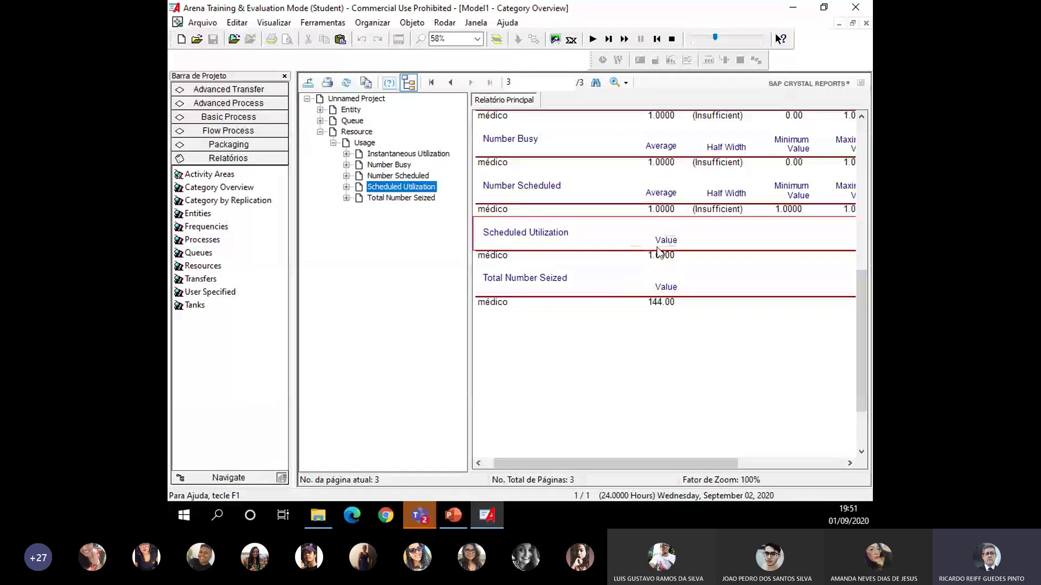
End the simulation run and close the results report to return to the model
click(672, 39)
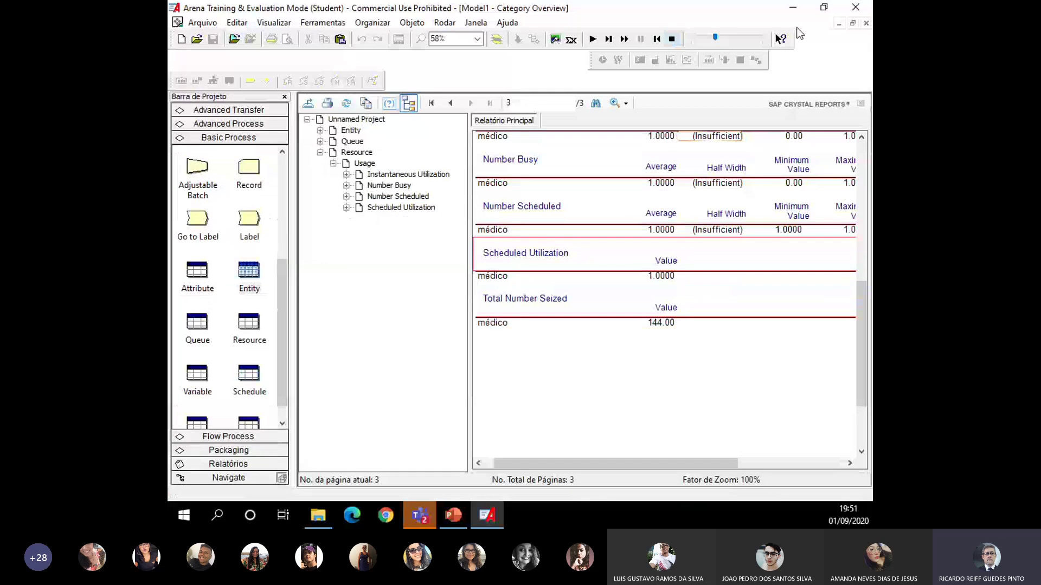
click(866, 23)
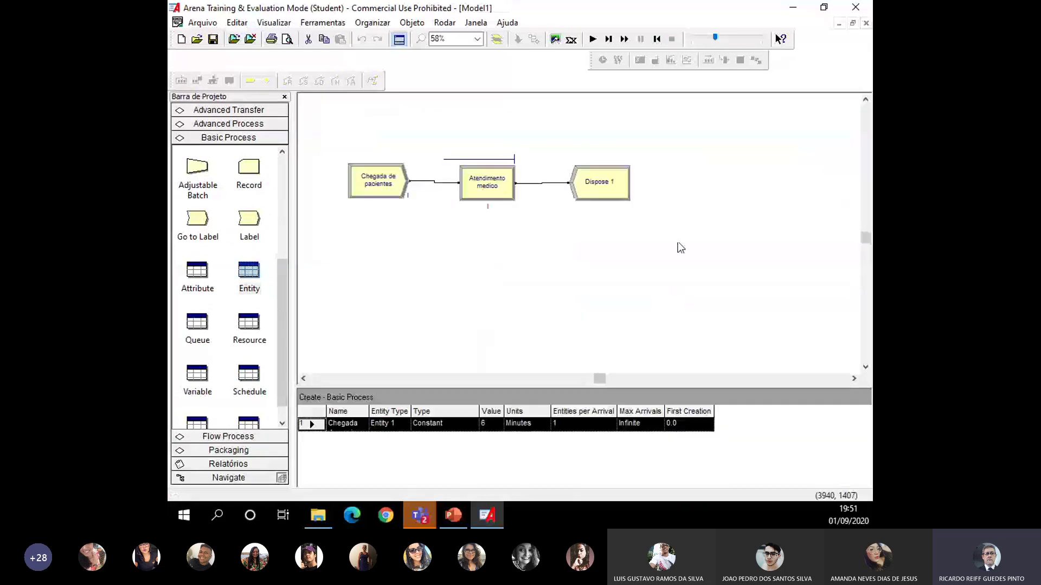
click(659, 126)
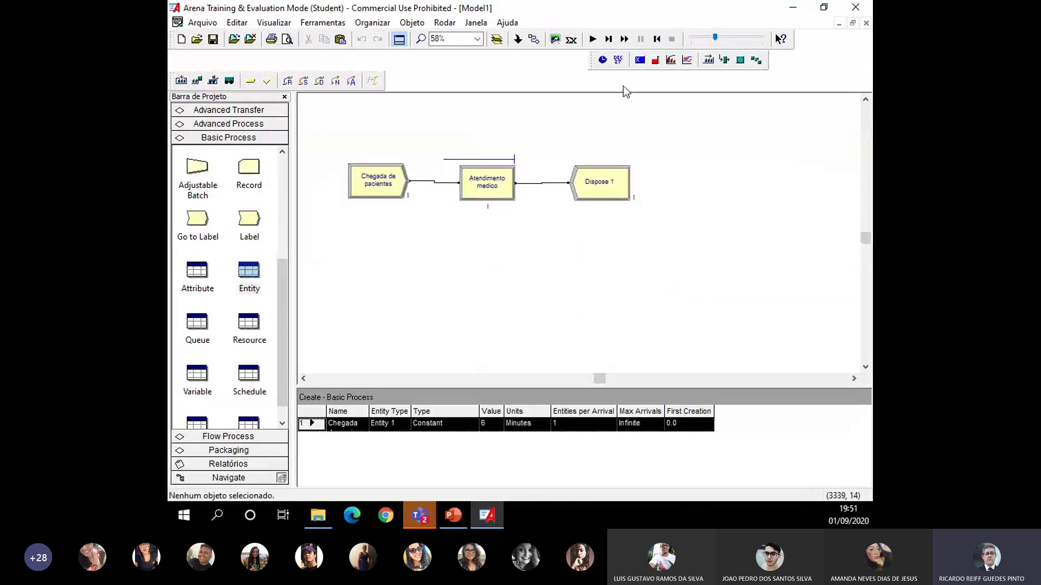
Start a new plot, add a data series and open the expression builder for its expression
click(689, 61)
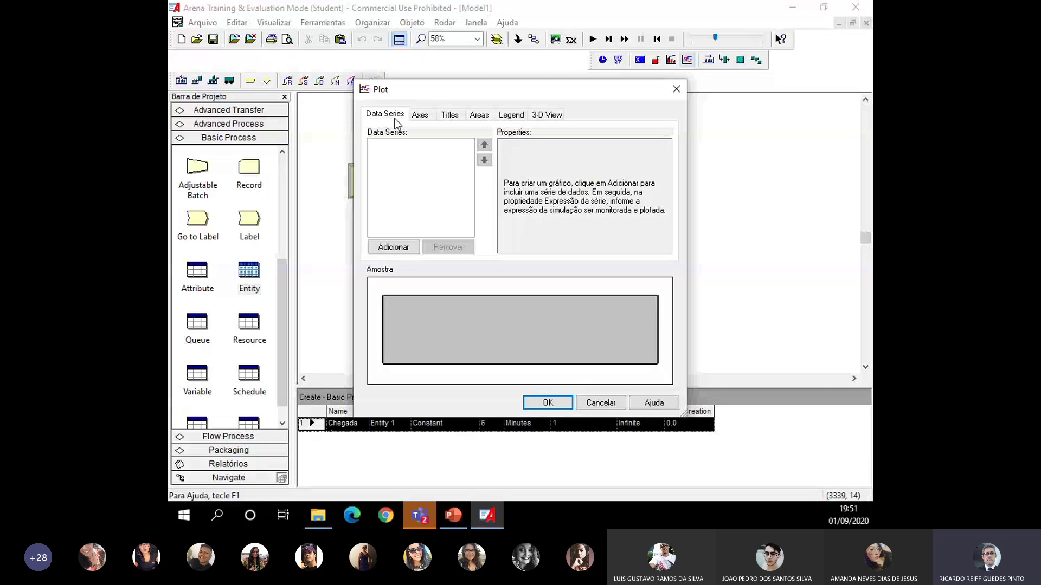
click(395, 247)
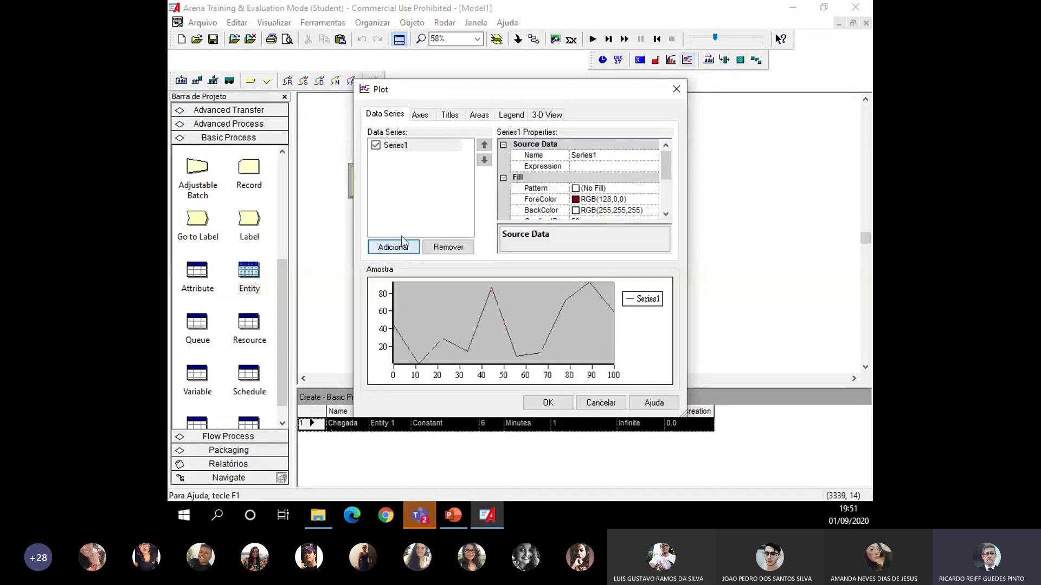
click(587, 166)
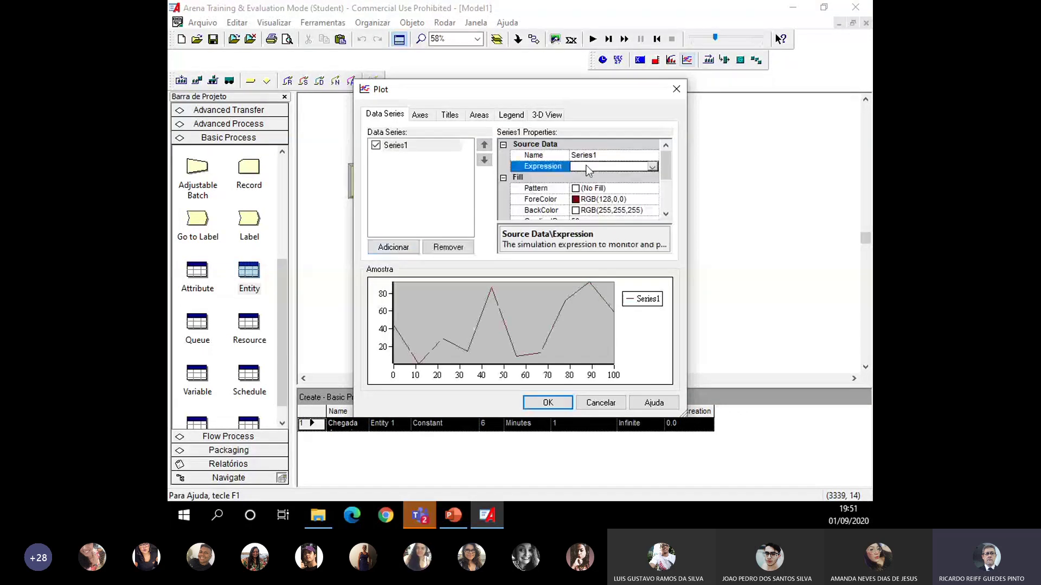
click(653, 168)
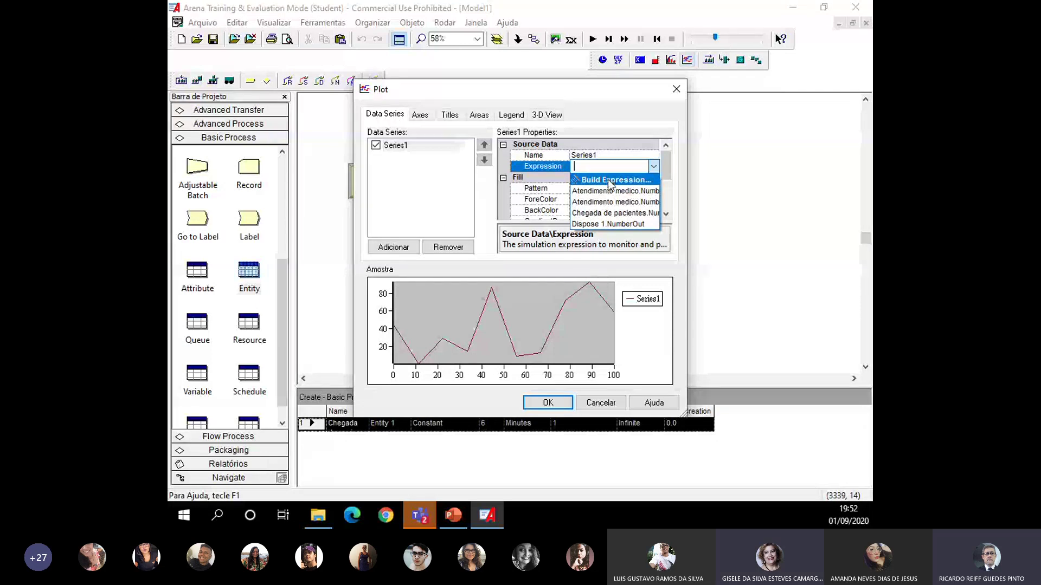
click(608, 179)
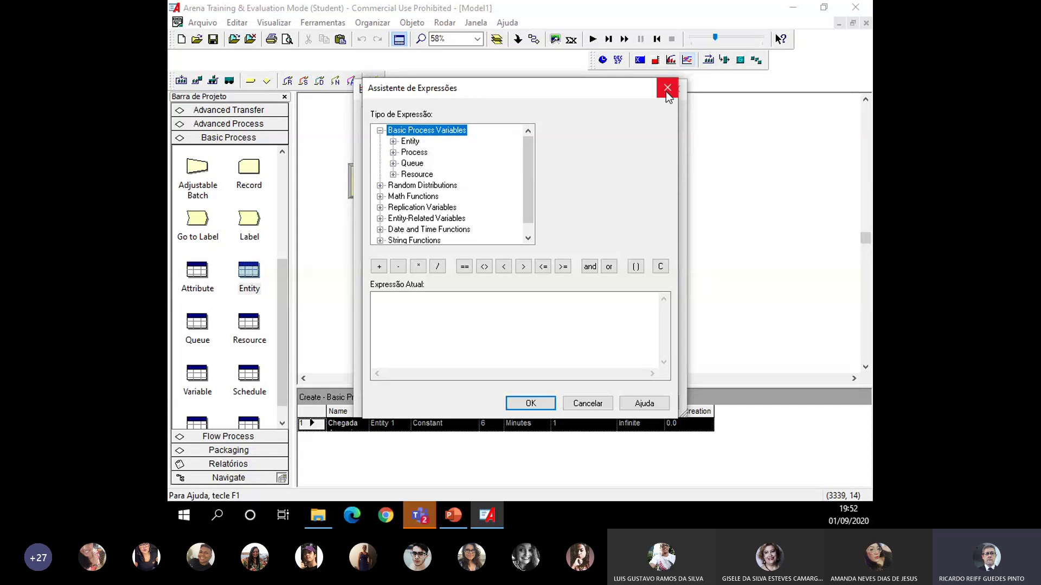
Build the series expression from the Scheduled Utilization usage variable of the médico resource, multiplied to read as a percentage
double_click(427, 174)
double_click(429, 209)
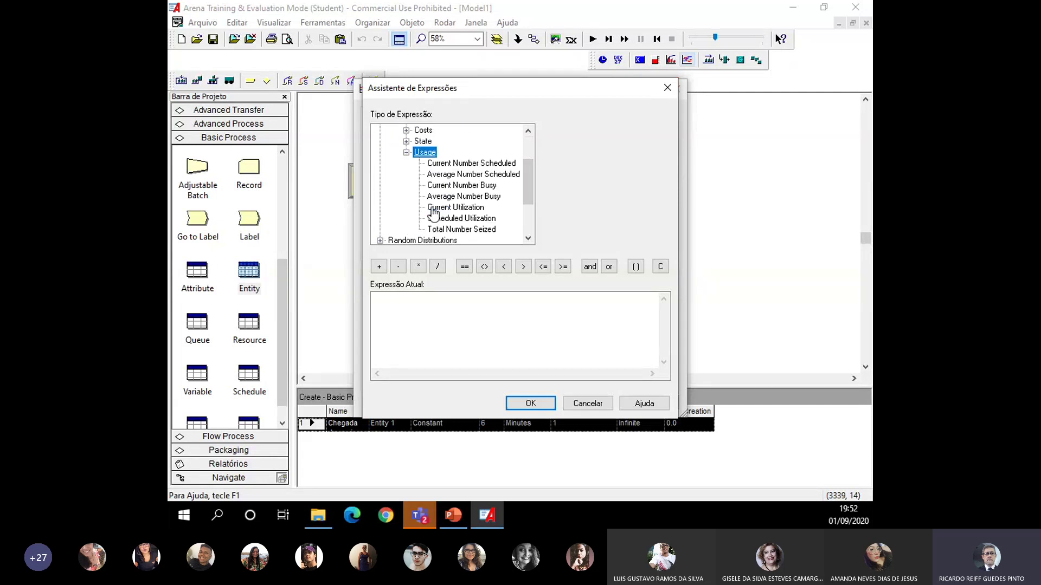
click(450, 219)
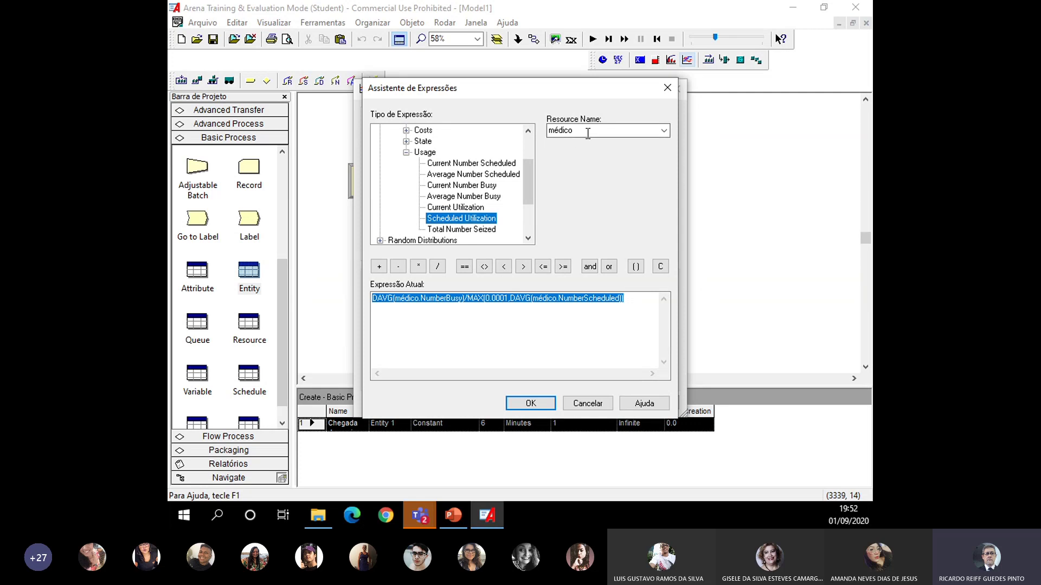
click(635, 306)
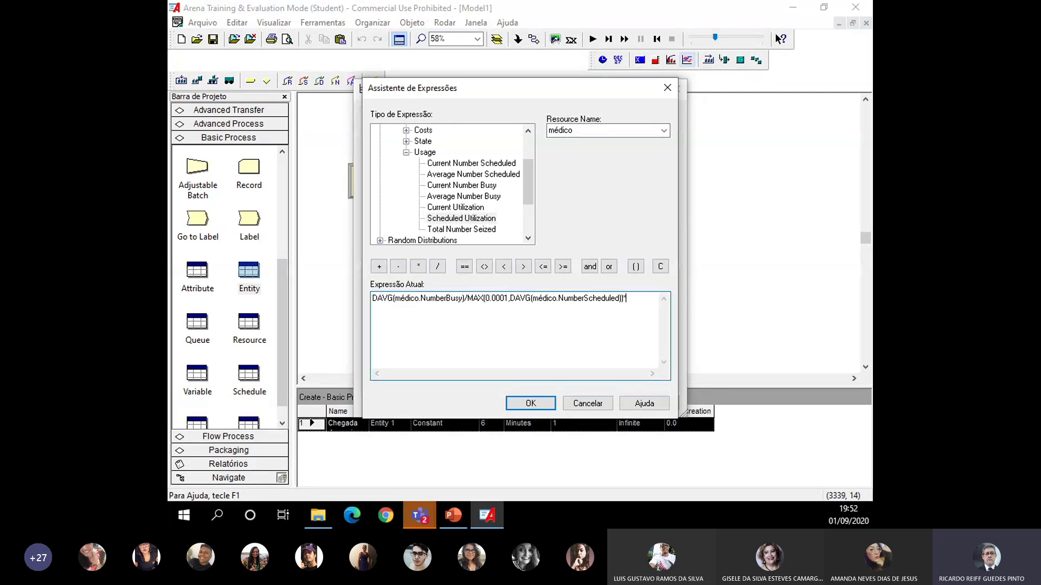
text(*)
click(530, 404)
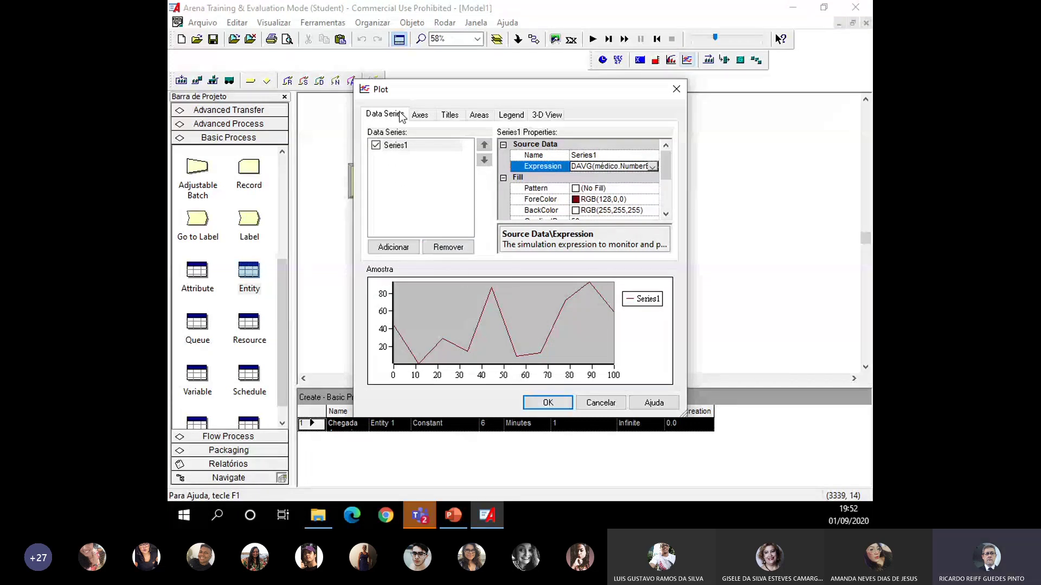
Accept the plot and place it below the process flow, and start and stop a trial simulation run
click(424, 115)
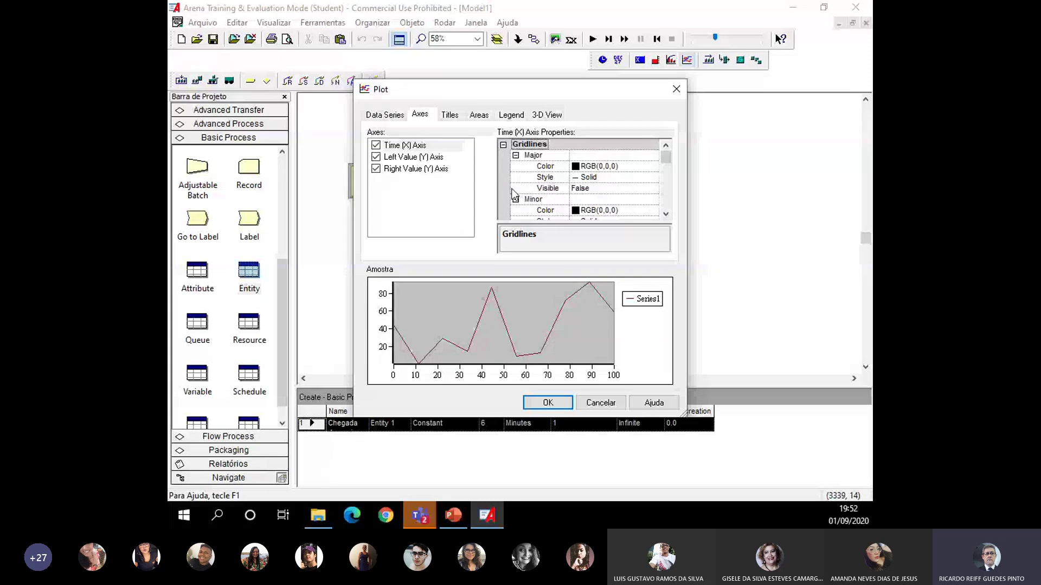
click(475, 116)
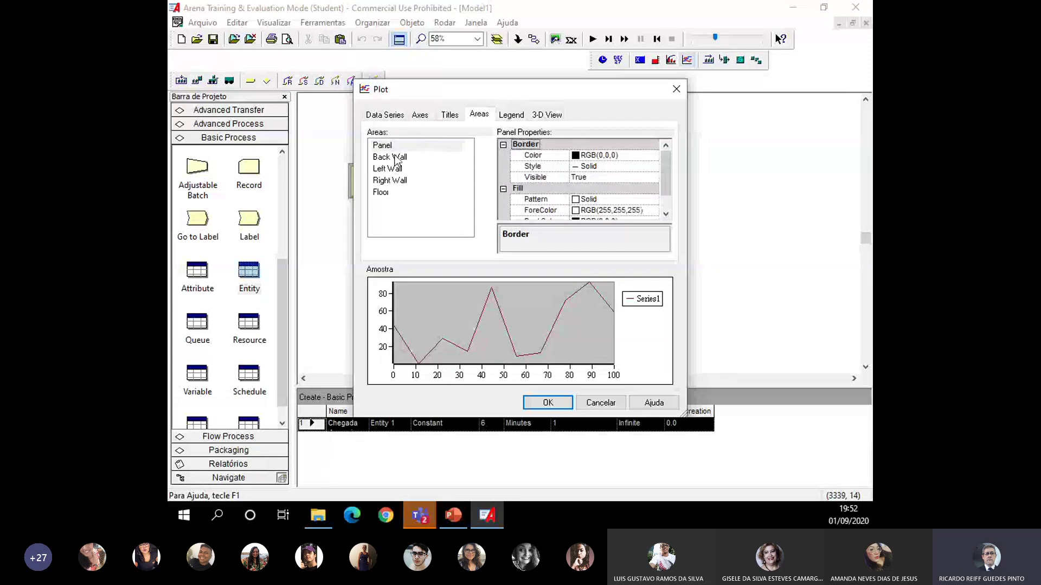
click(547, 404)
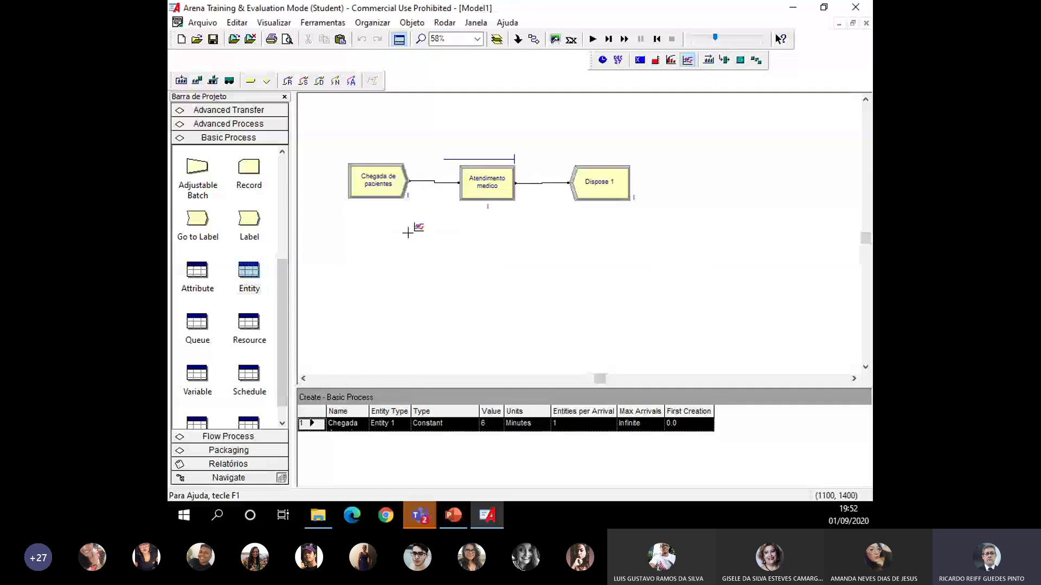
click(408, 232)
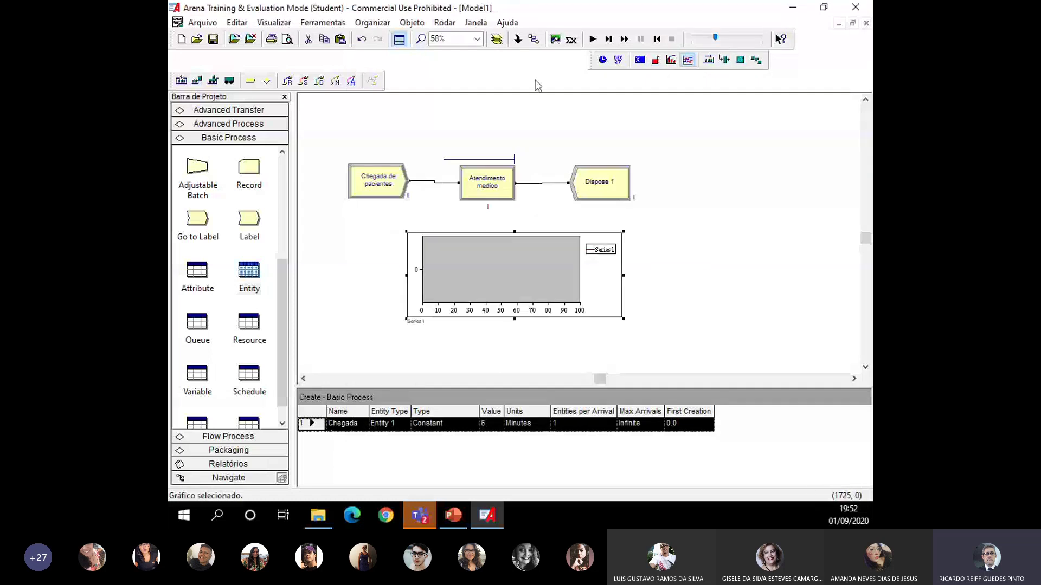
key(F5)
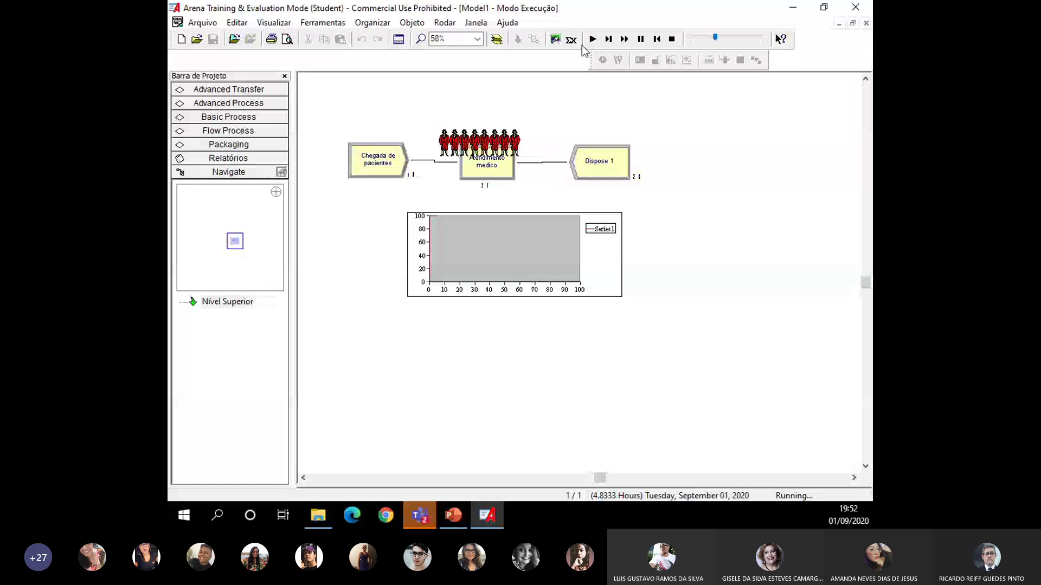
click(672, 39)
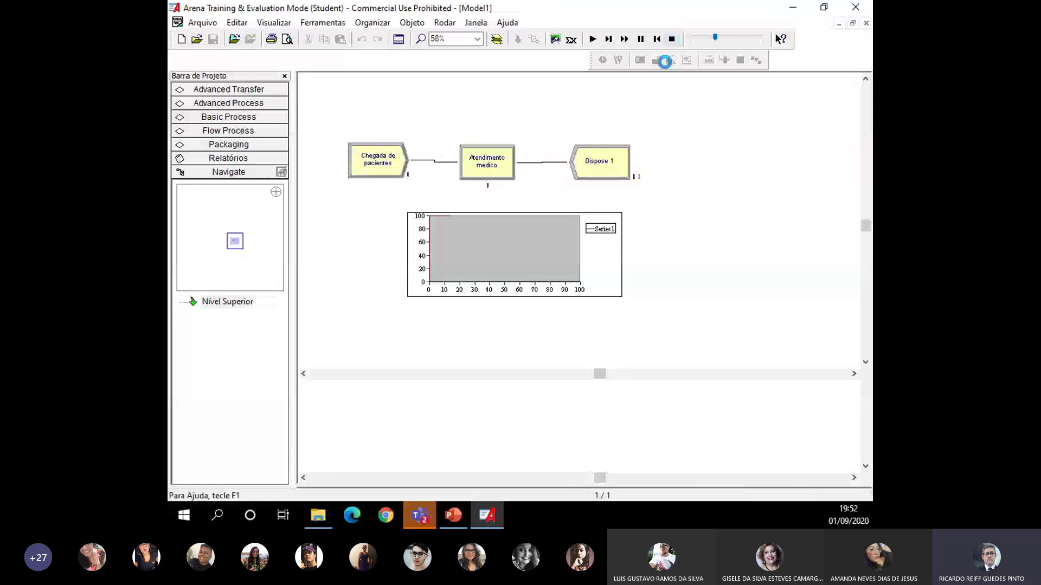
Set the fill pattern of the plot's Series1 to Solid
double_click(504, 252)
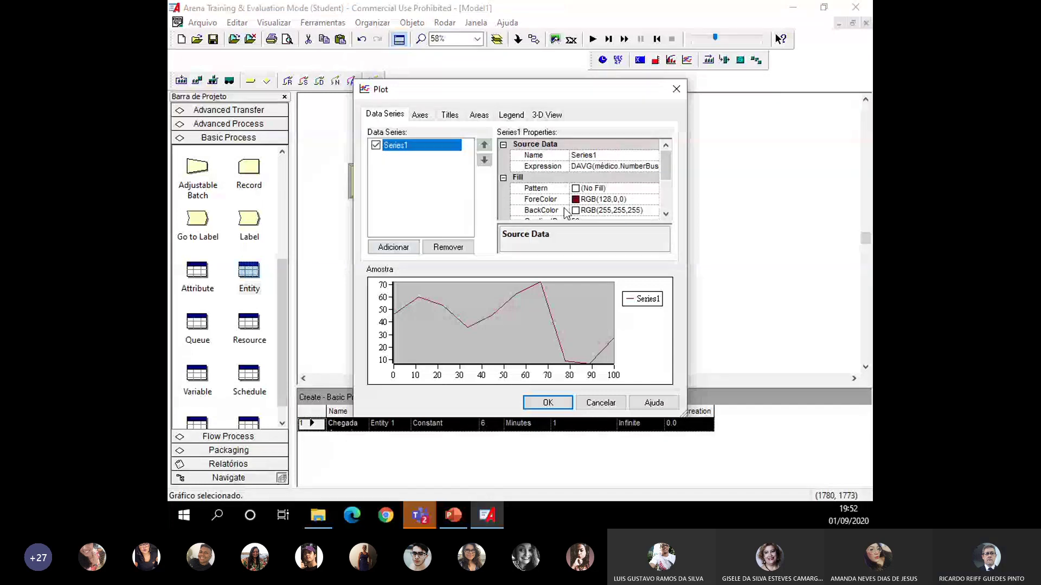
drag(665, 167, 666, 173)
click(625, 167)
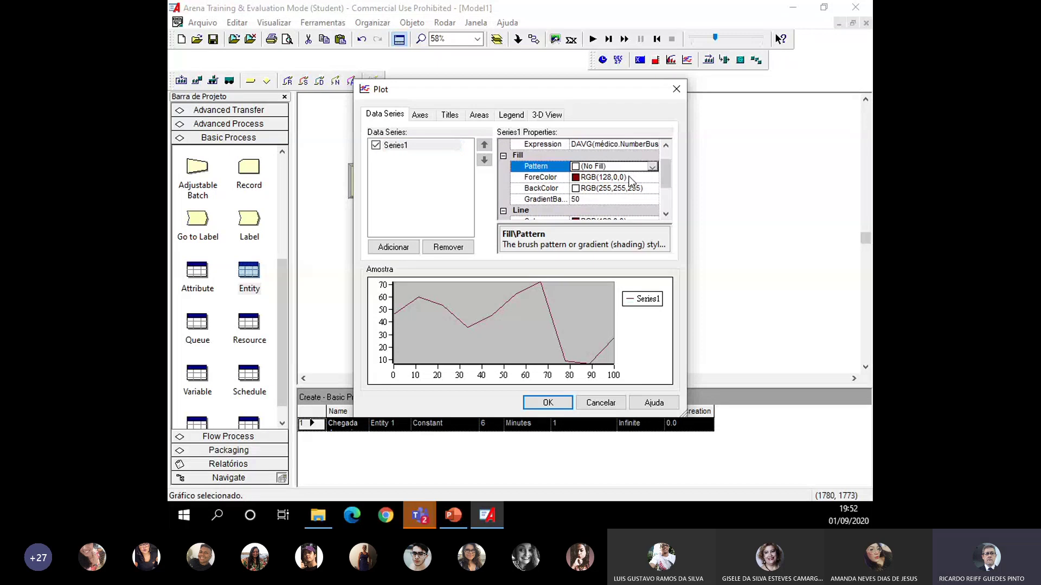
click(652, 167)
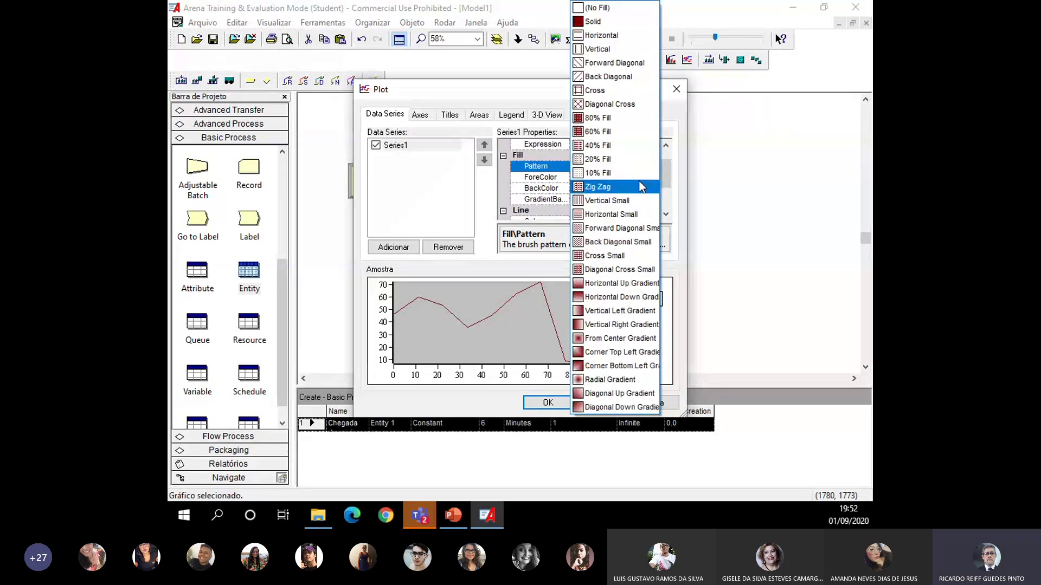
click(606, 21)
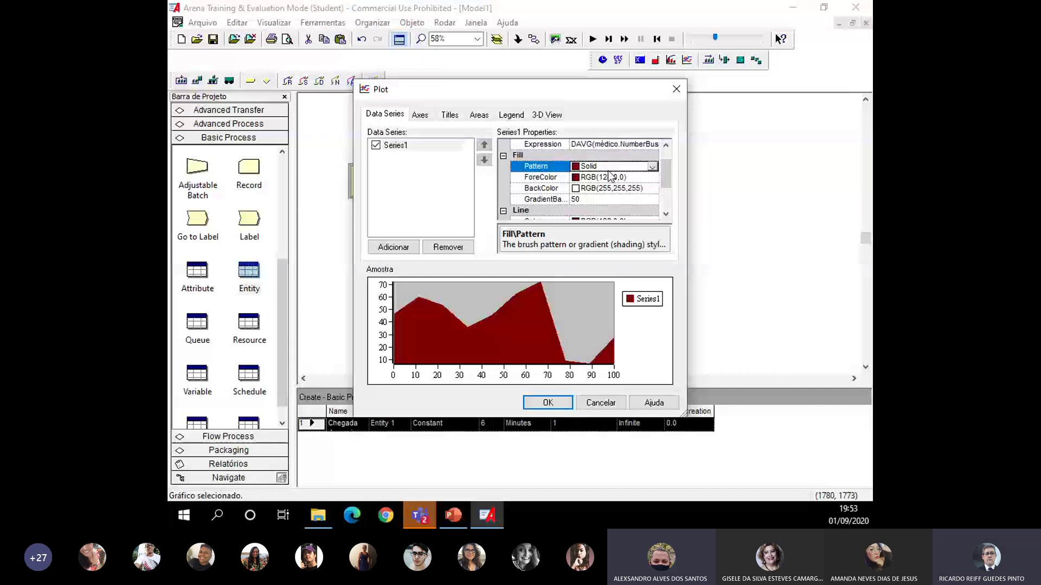
click(547, 402)
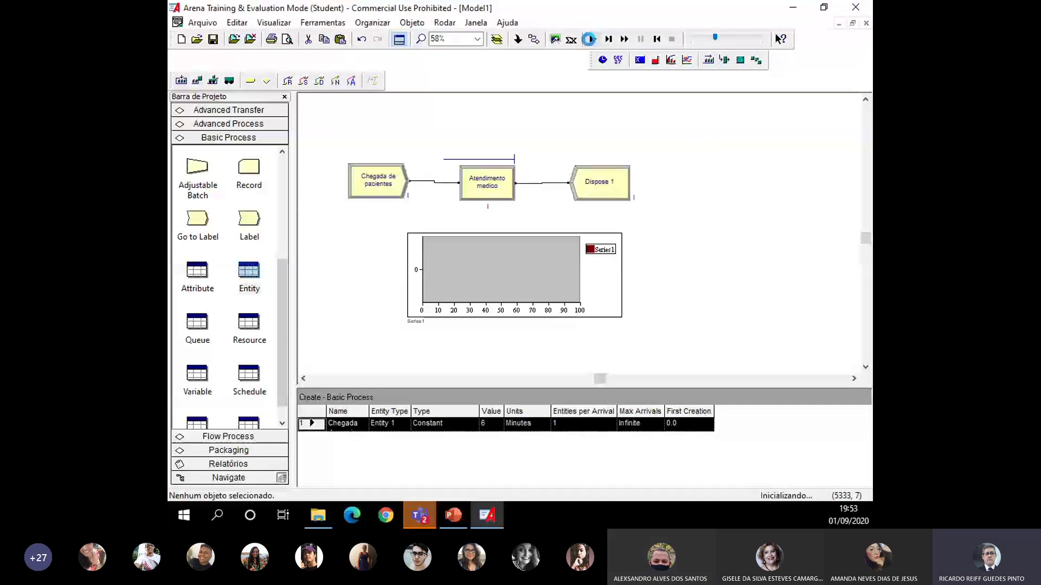
Run the simulation to the end, and view and close its Category Overview report
click(593, 39)
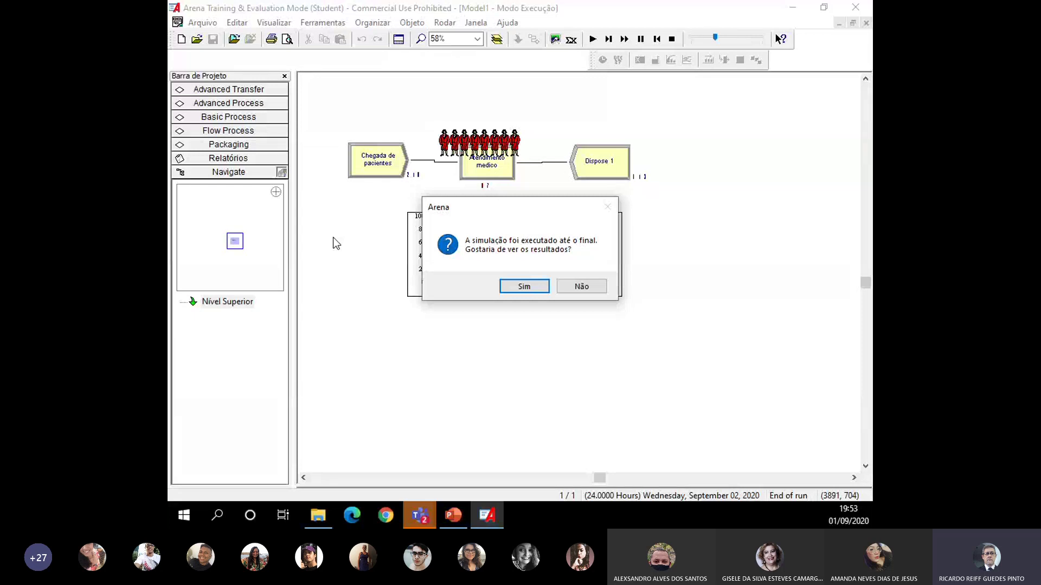
click(532, 287)
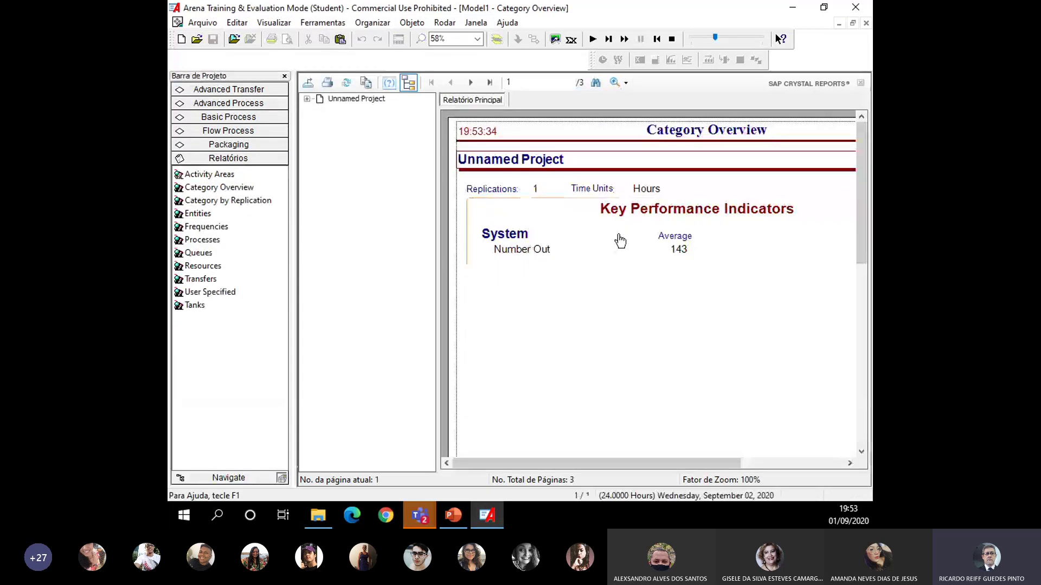
click(866, 25)
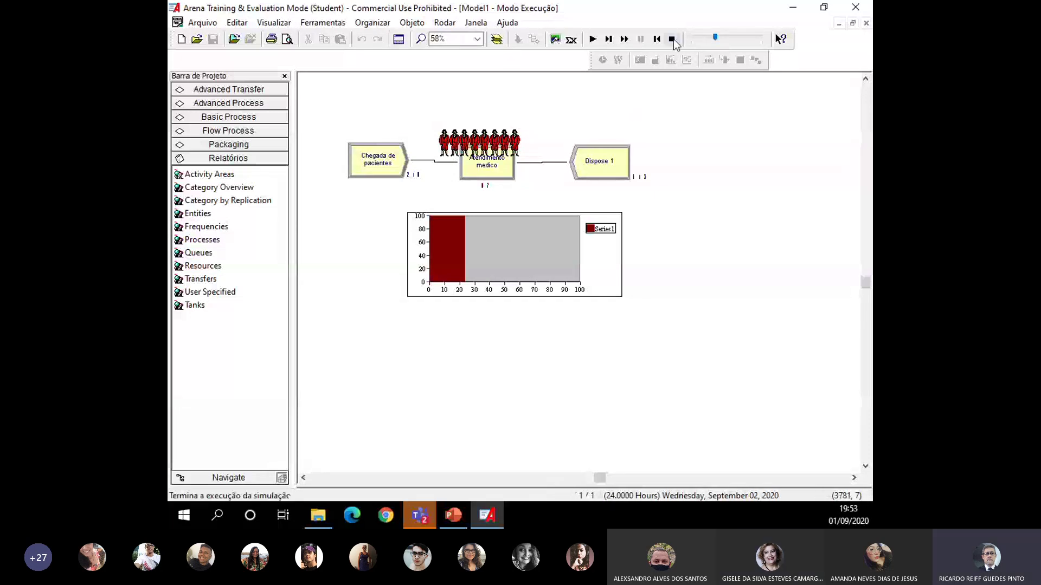
Try to start the finished simulation again, select the Dispose 1 exit counter, and end the run
click(594, 42)
click(612, 285)
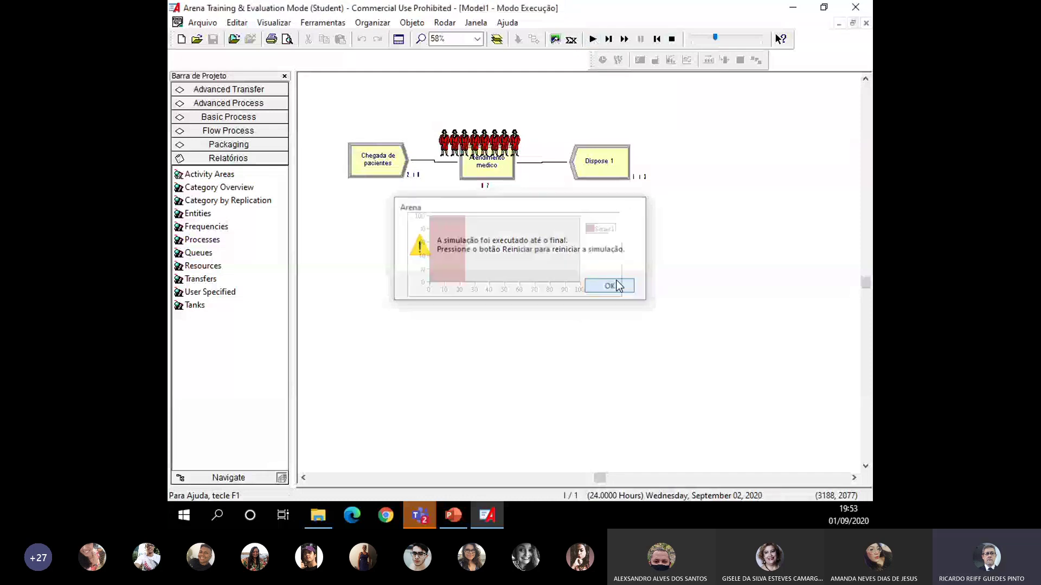
click(642, 177)
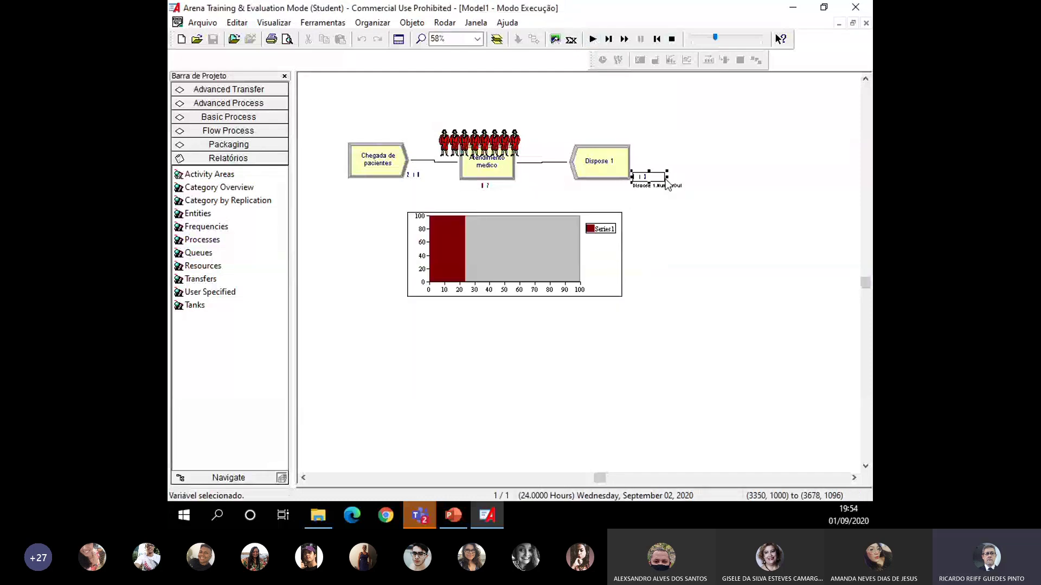
click(671, 39)
Set the maximum of the plot's Time (X) axis to 24 and rerun the simulation to the end, skipping the results report
double_click(473, 275)
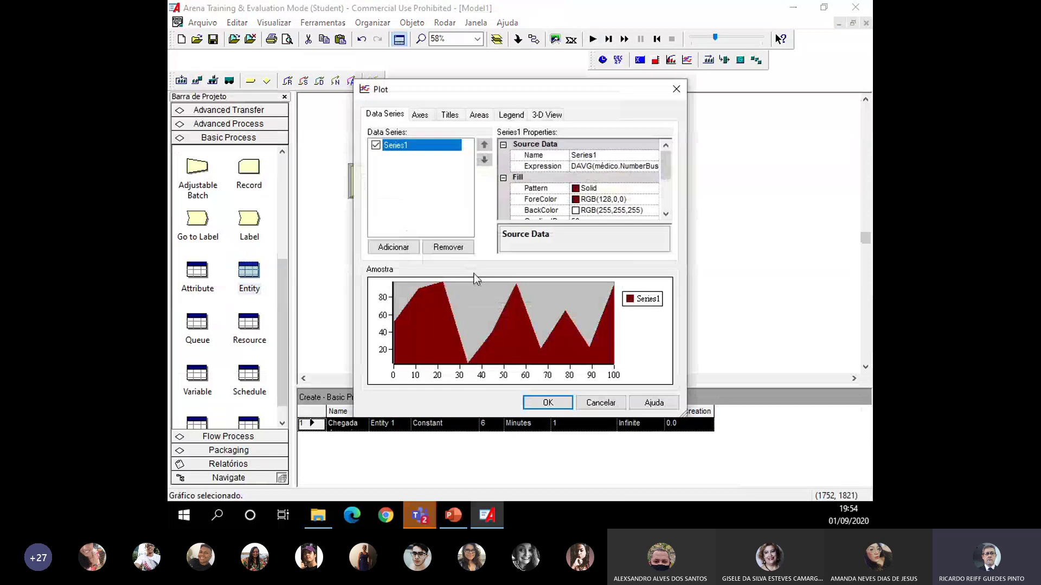
click(422, 115)
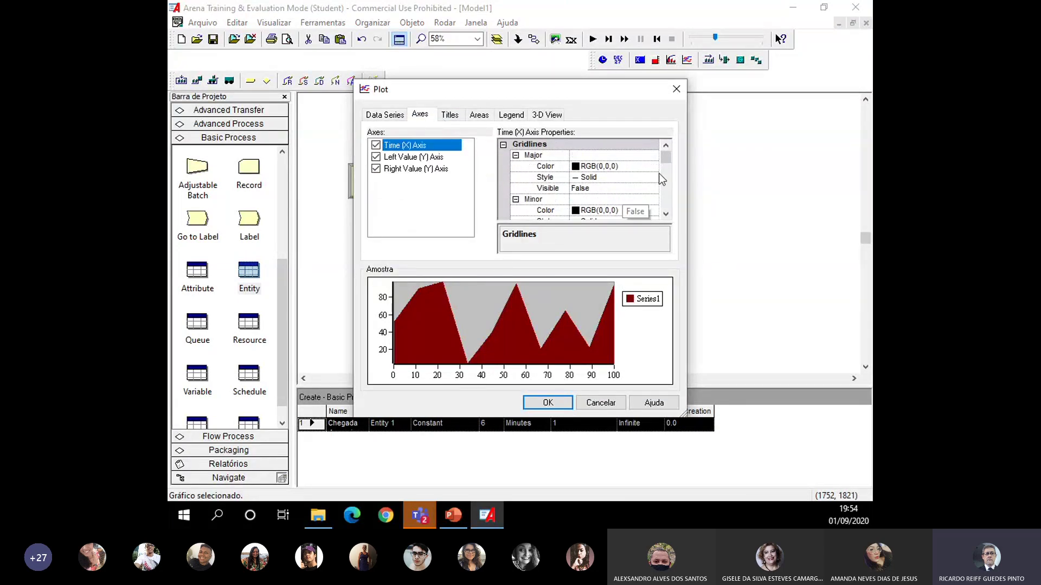
drag(665, 158, 665, 192)
click(571, 168)
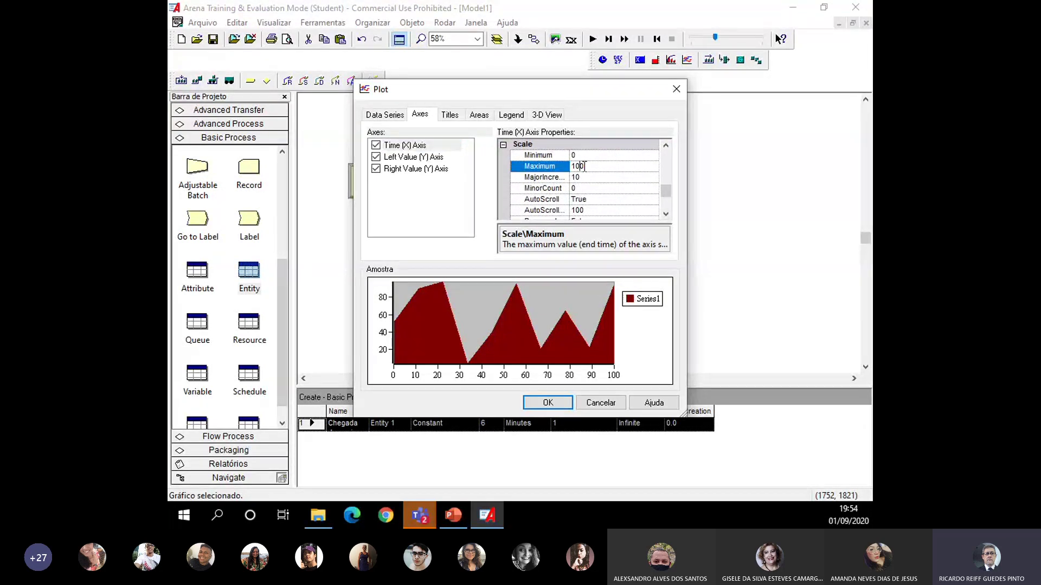
drag(583, 164, 571, 167)
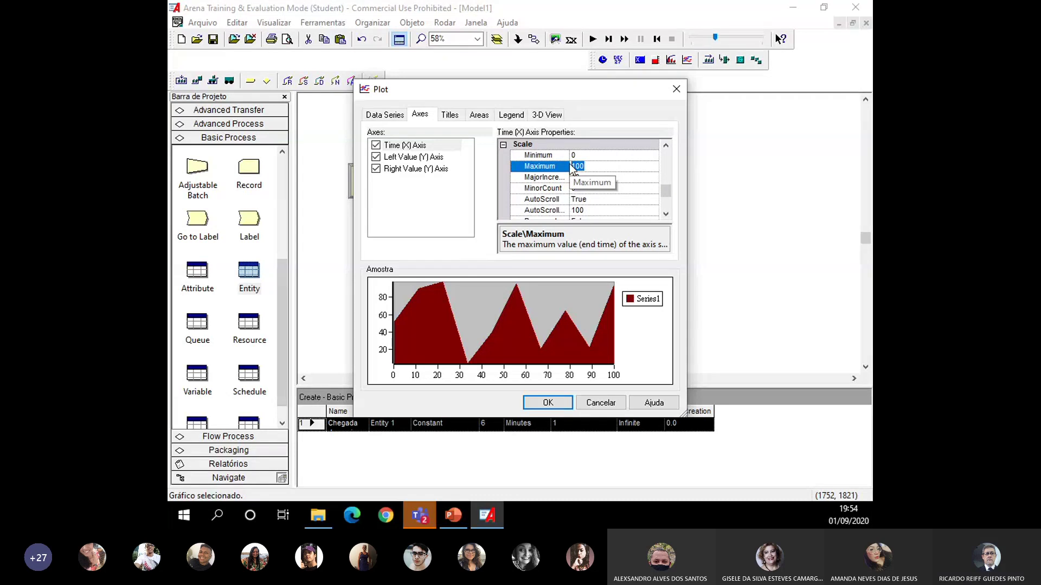
text(24)
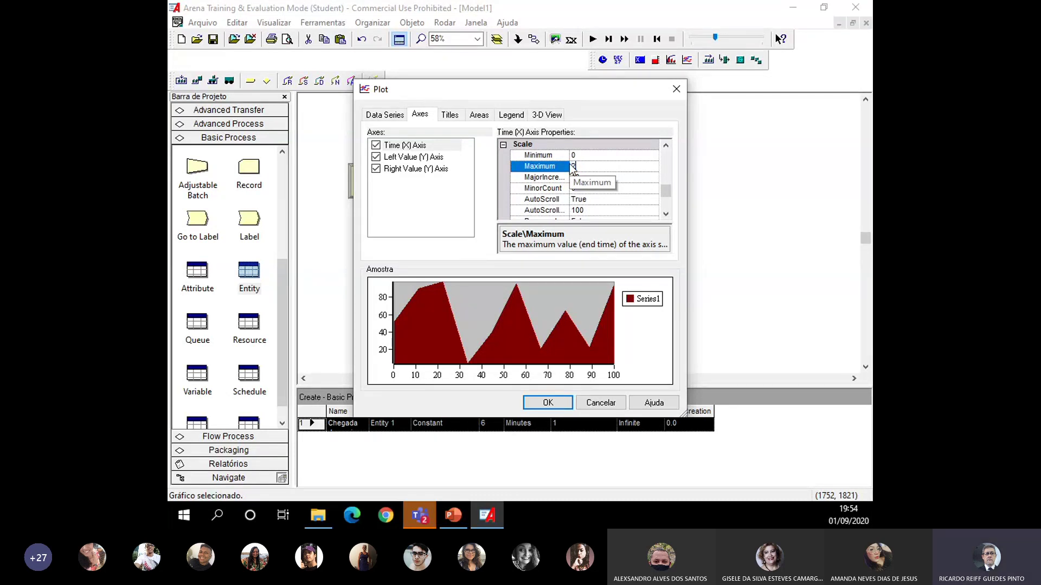
click(546, 400)
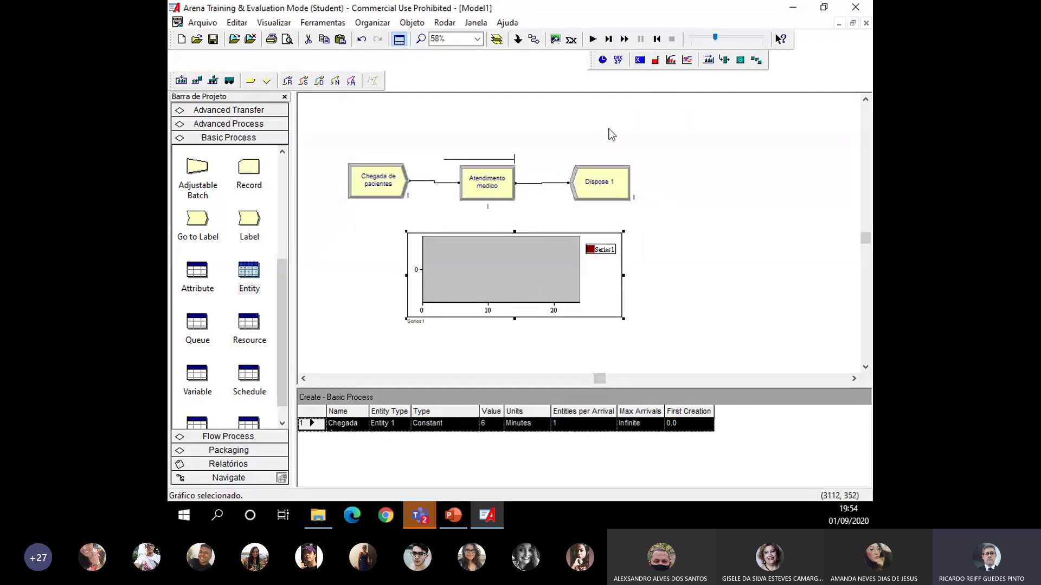
click(593, 39)
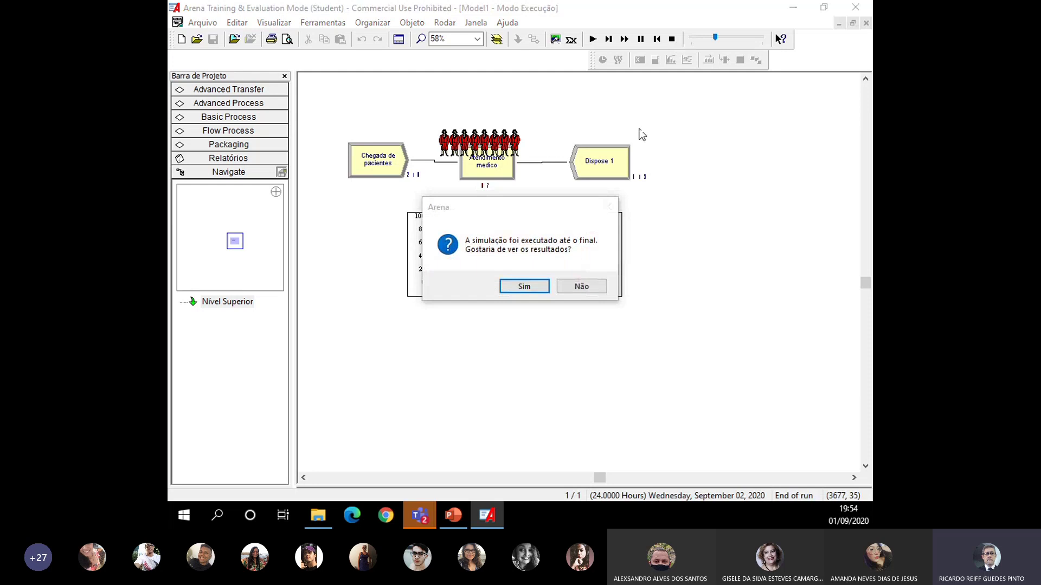
click(584, 286)
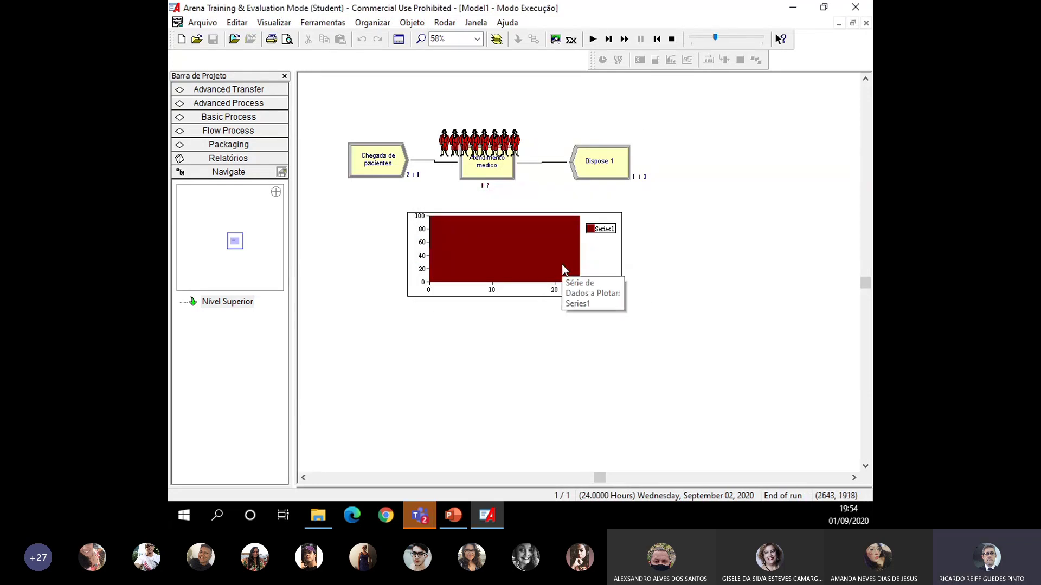
Set the header title text of the plot to "Atendimento Médico (%)"
double_click(519, 259)
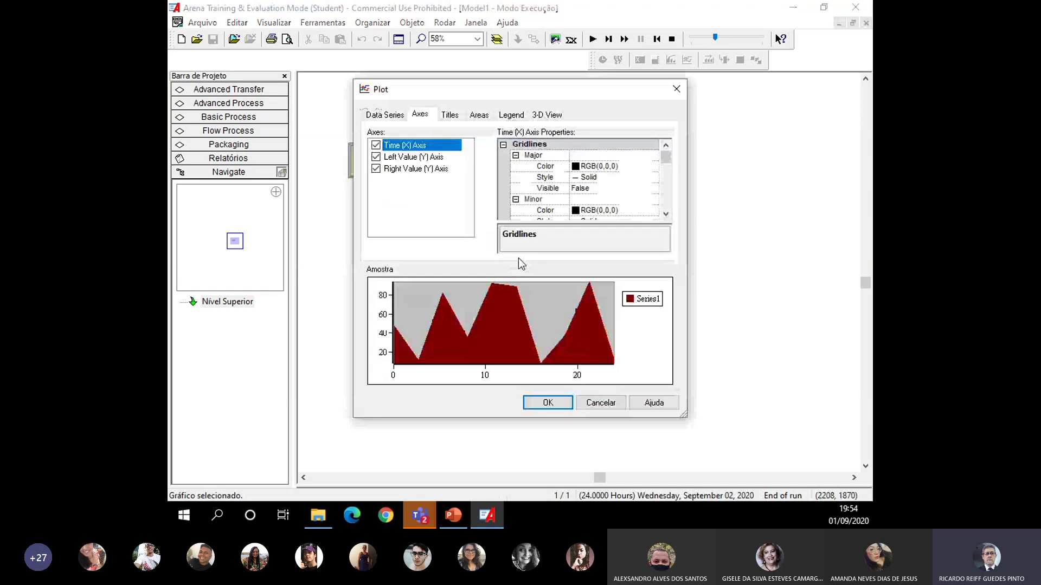
click(508, 116)
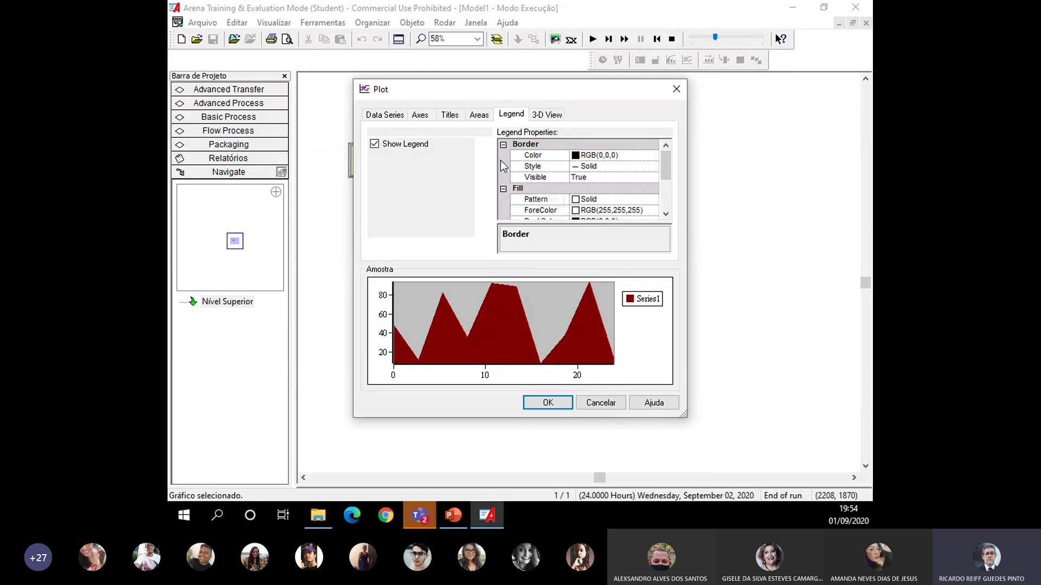
click(448, 116)
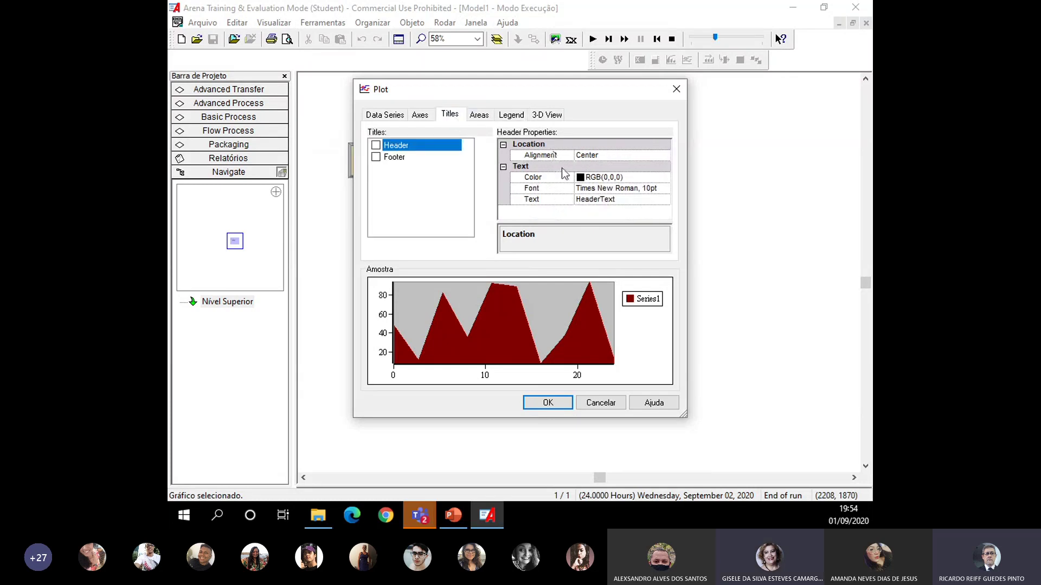
click(587, 200)
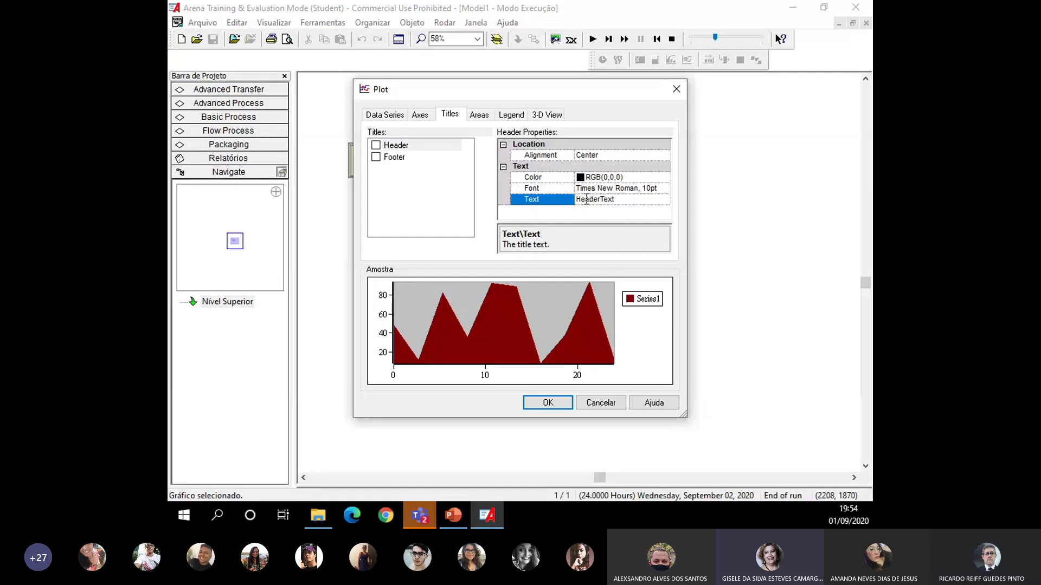
drag(576, 199, 621, 198)
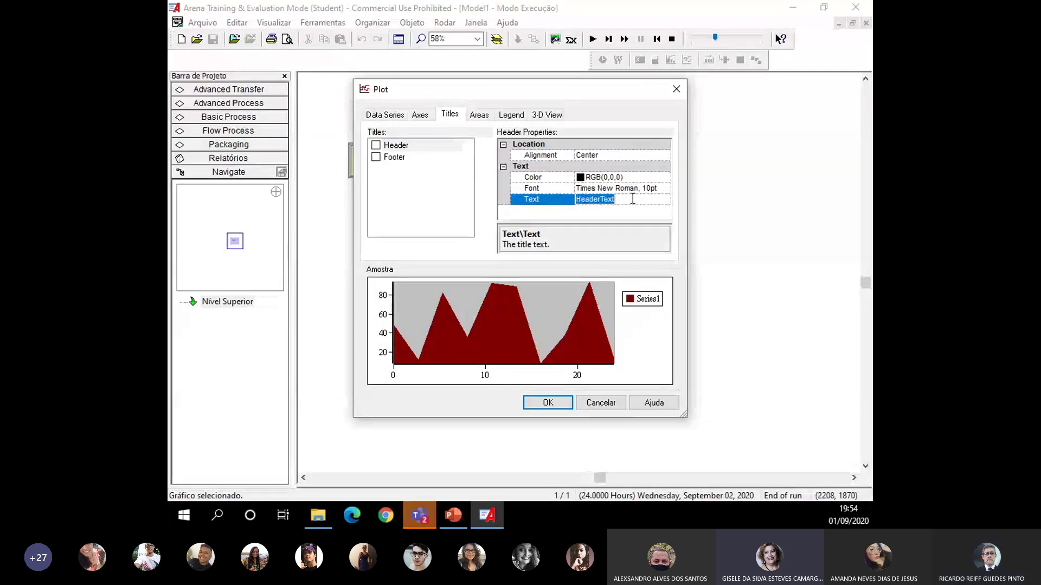
text(A)
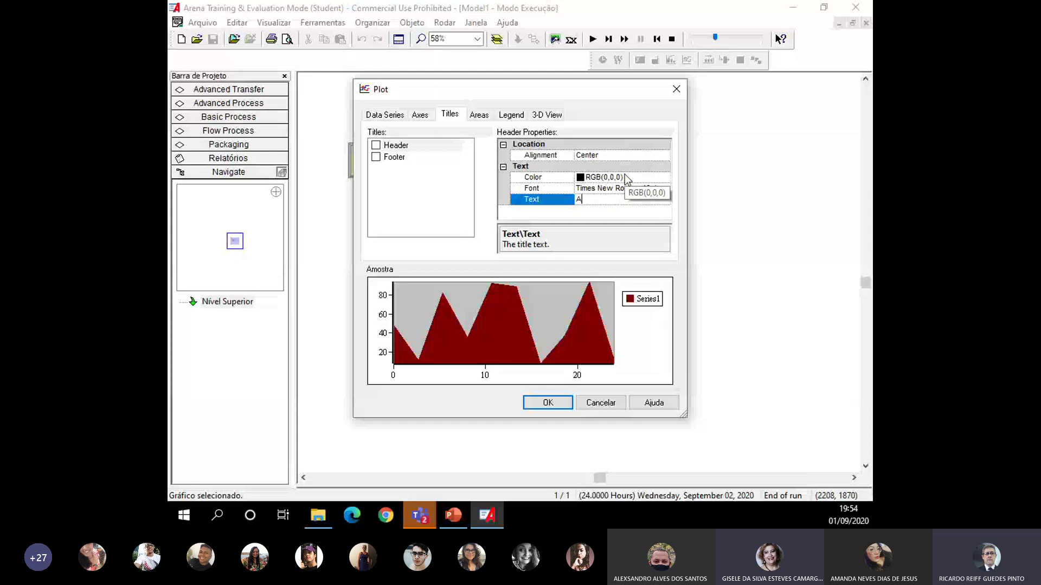
text(tendiment)
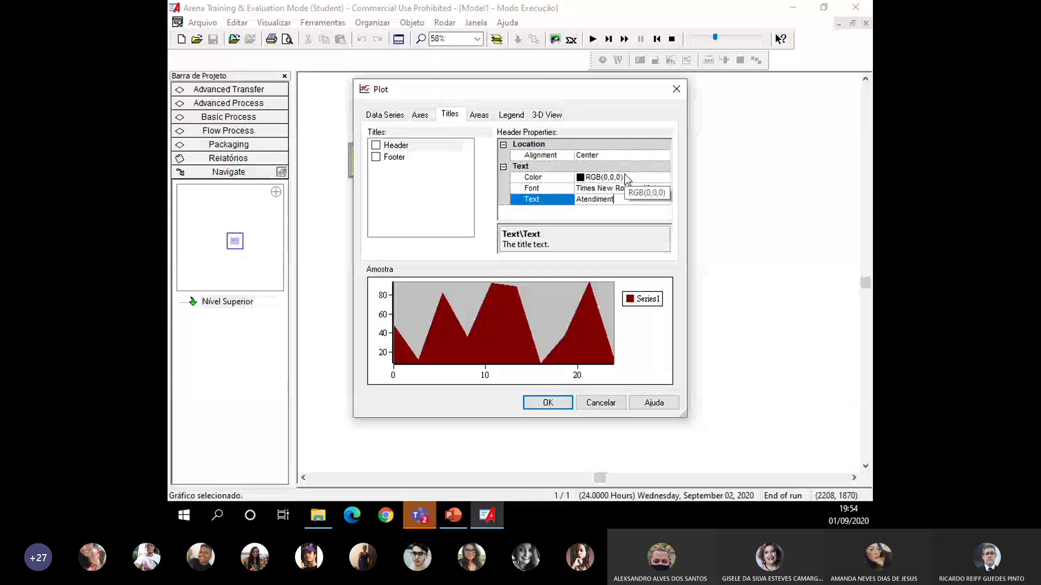
text(o M)
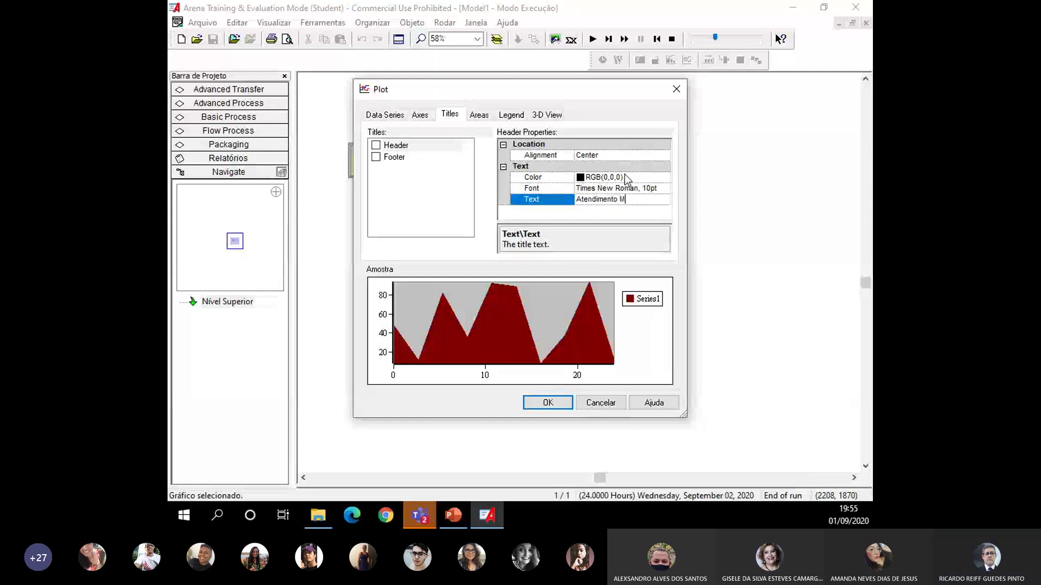
text(édico (%))
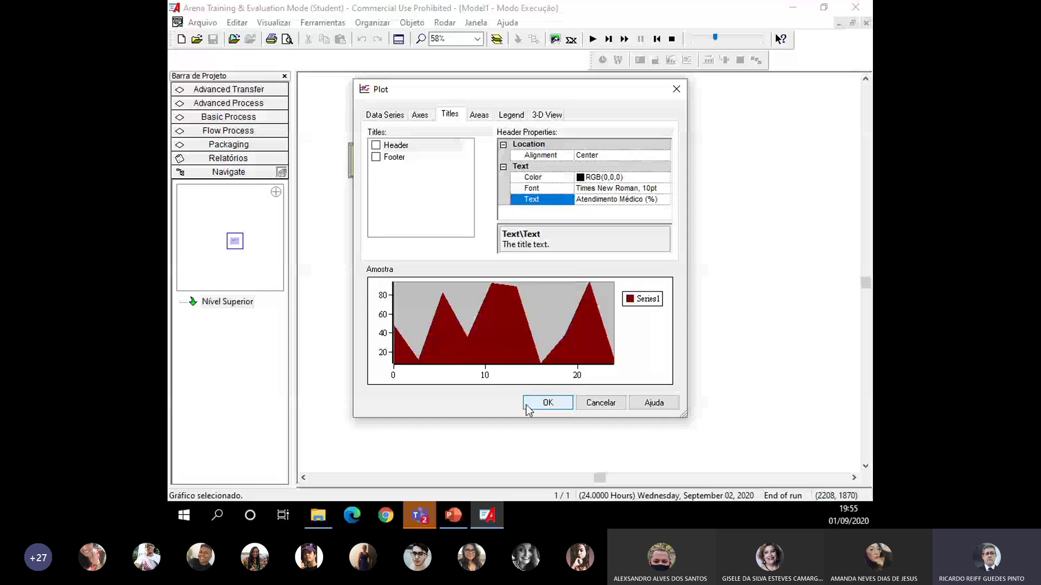
click(546, 402)
Turn on the display of the plot's Header title
double_click(515, 264)
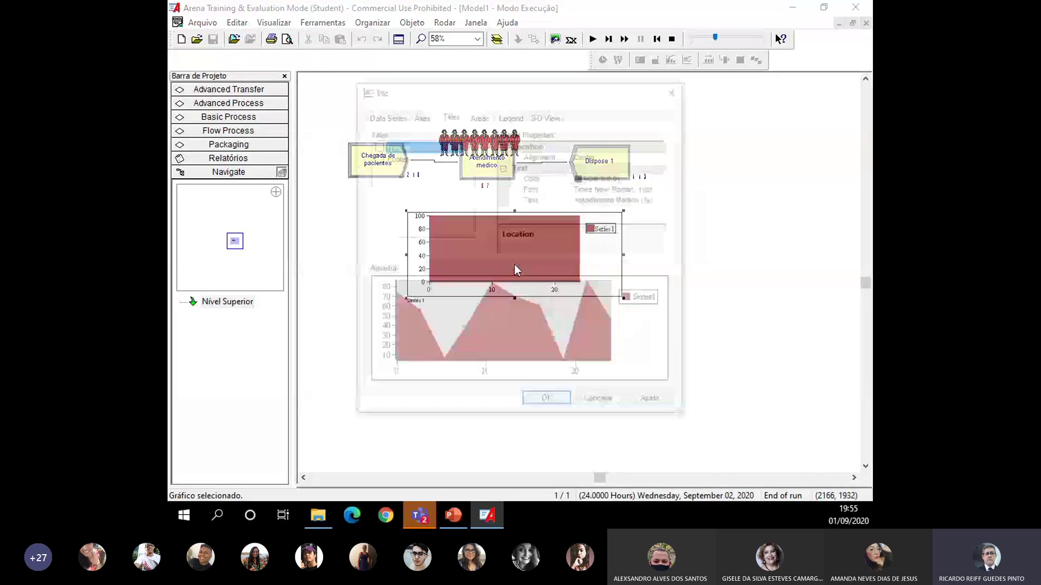
click(376, 145)
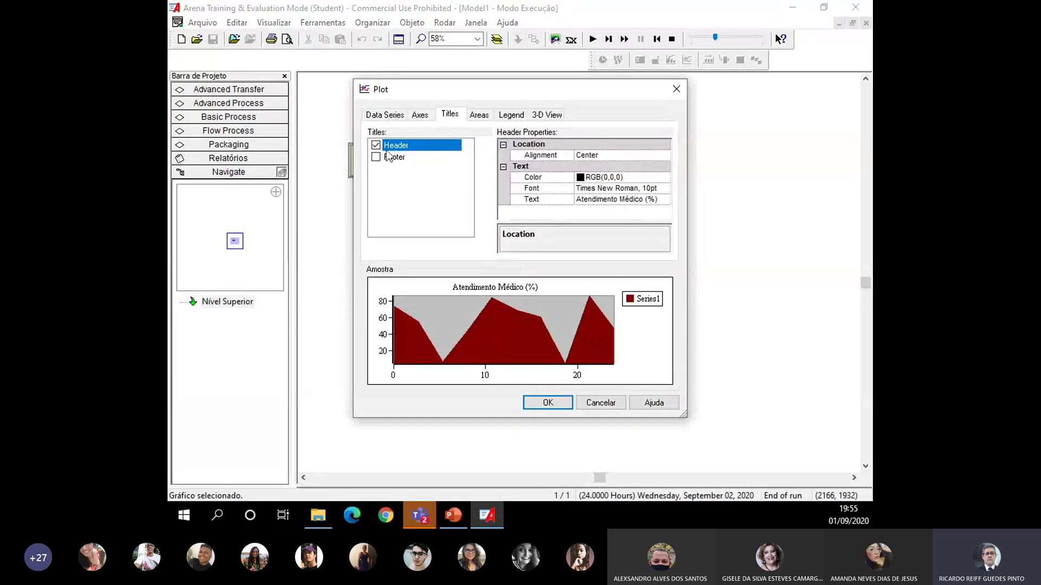
click(541, 405)
click(534, 378)
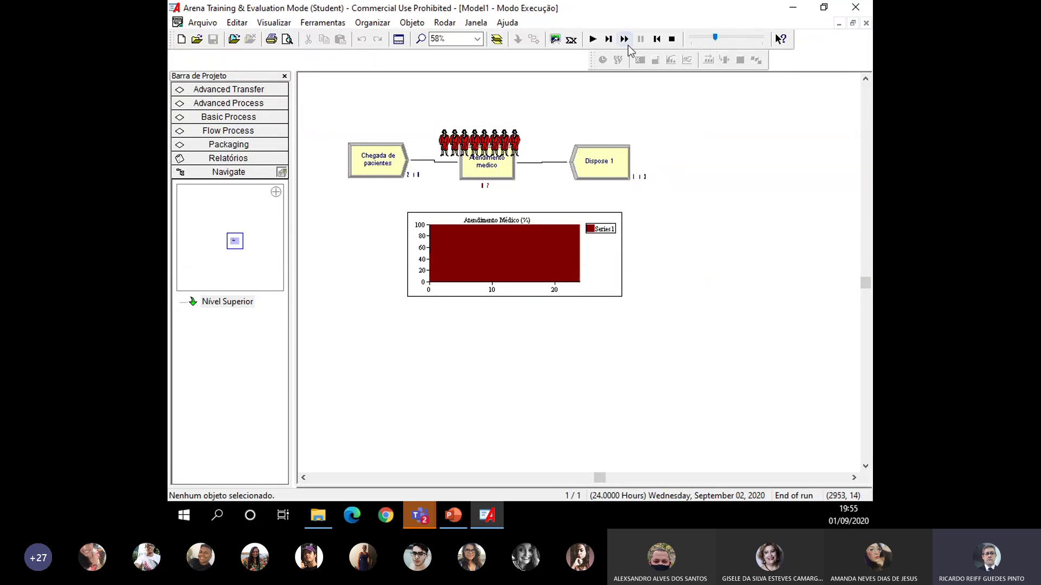
End the run and build a new variable display's expression from the médico resource's Scheduled Utilization multiplied by 100
click(672, 39)
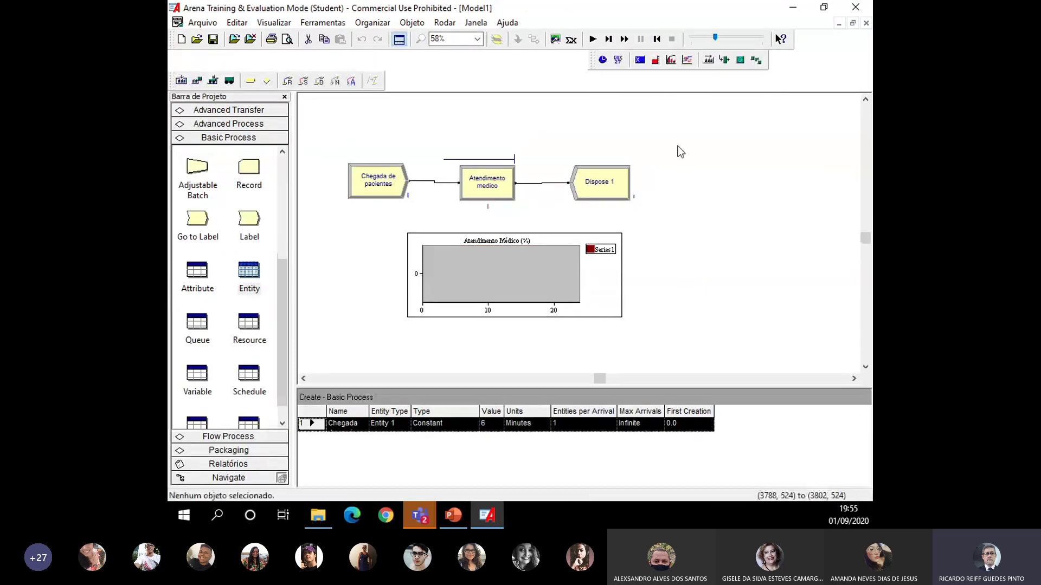
click(640, 61)
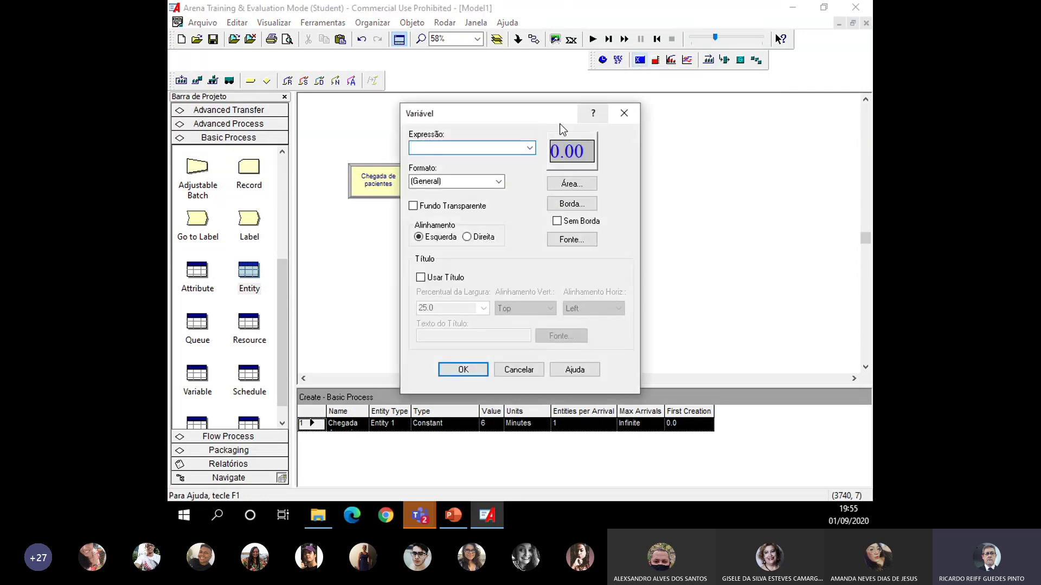
click(534, 152)
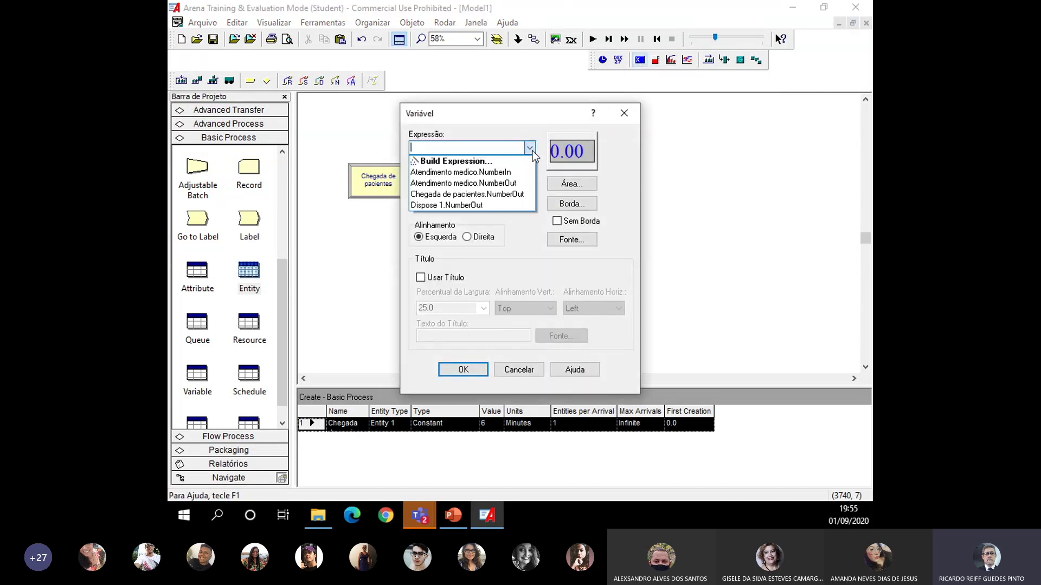
click(493, 157)
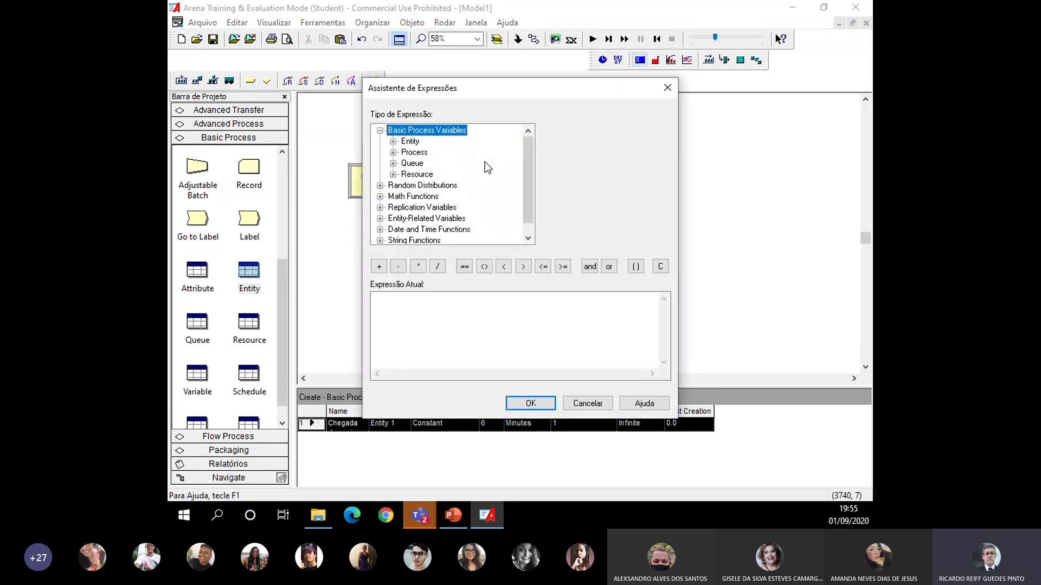
double_click(423, 175)
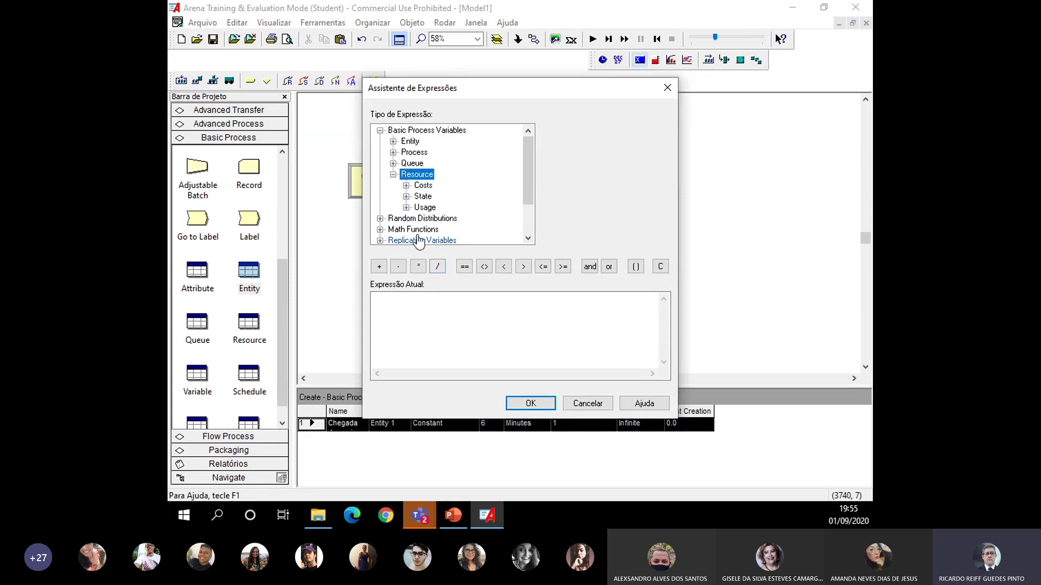
double_click(426, 208)
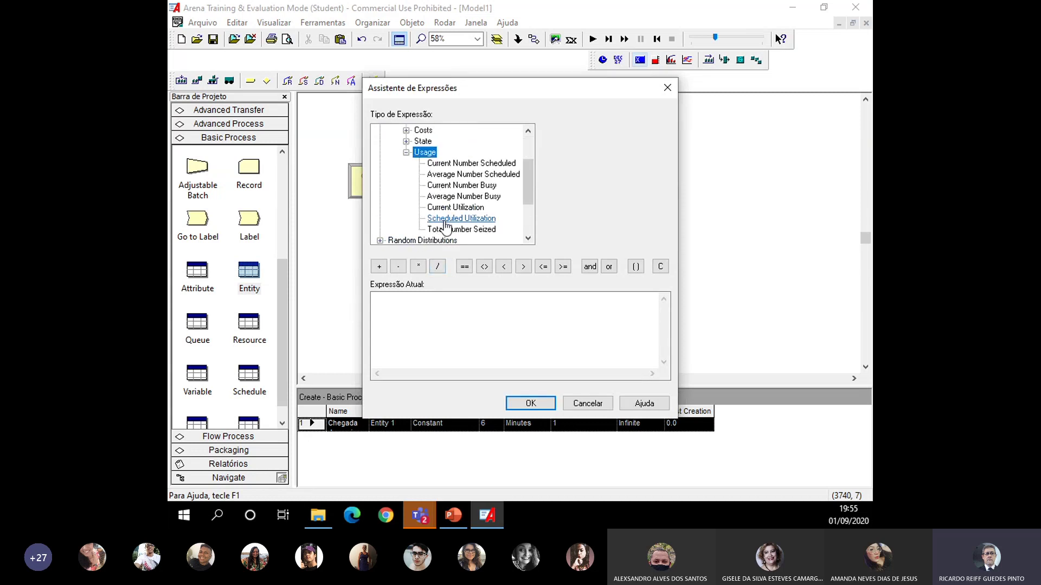
click(446, 220)
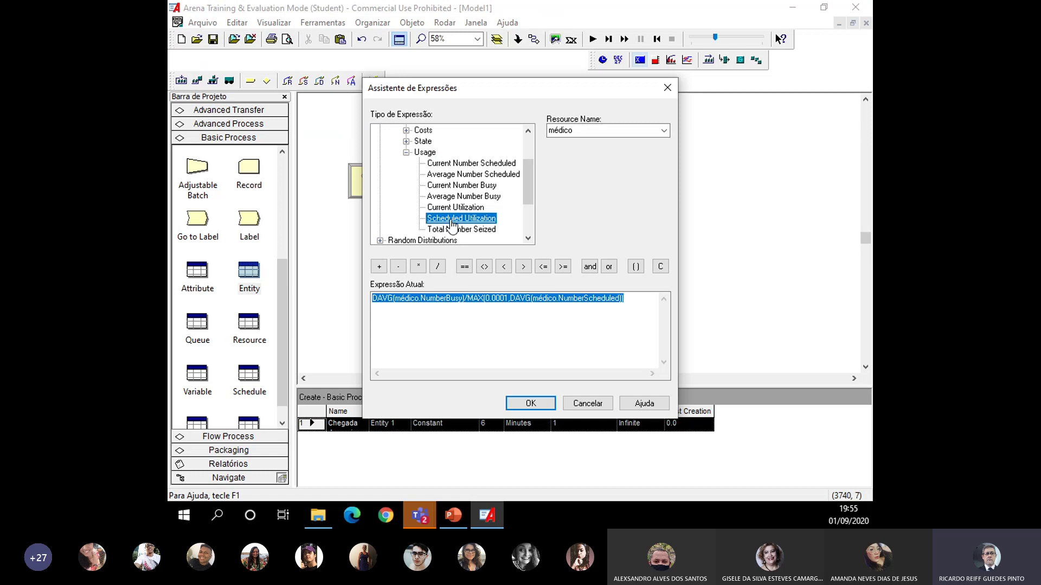
click(634, 298)
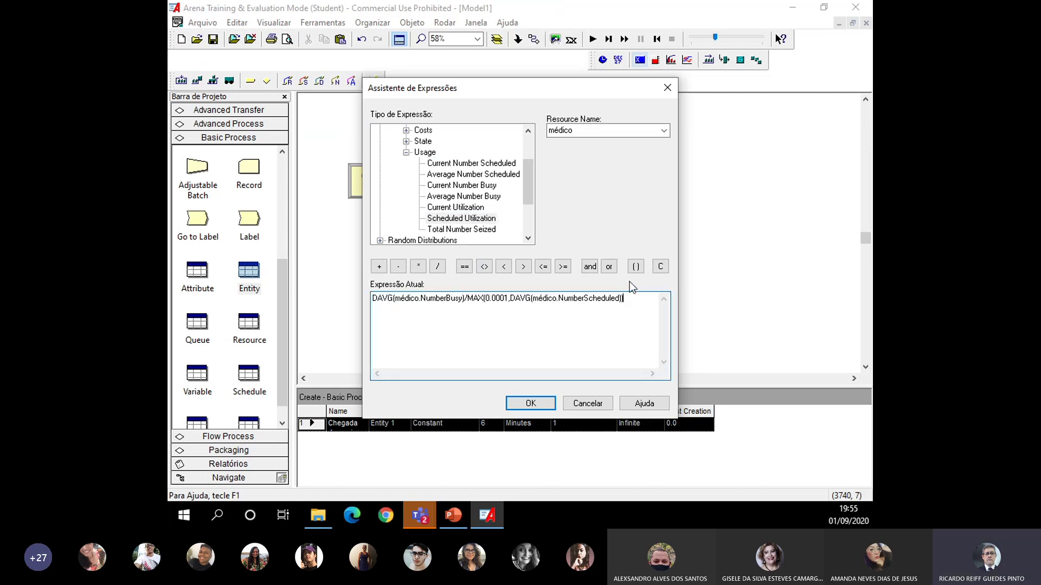
text(*100)
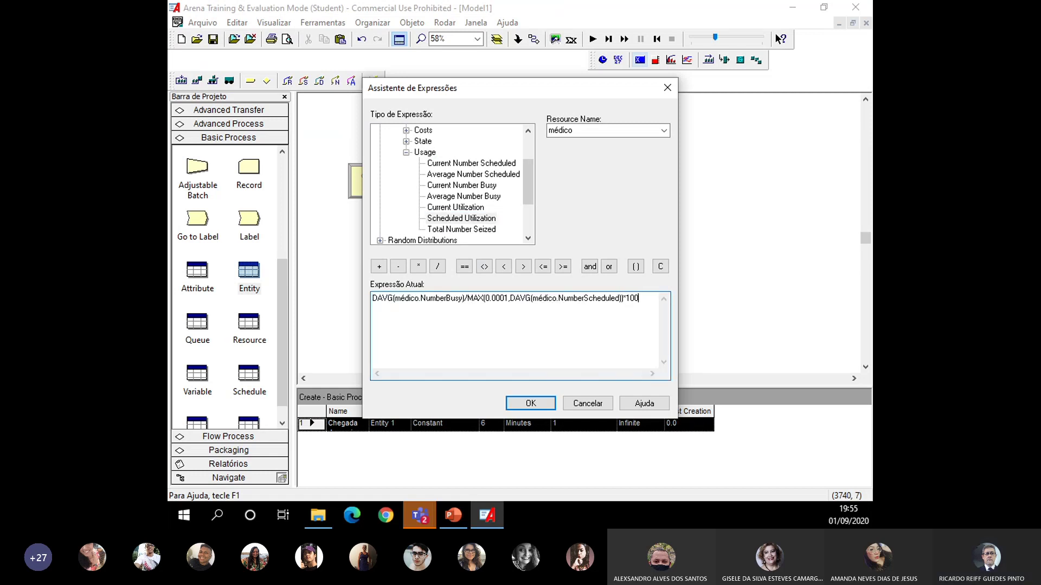
click(546, 402)
Place the variable display in the empty area just below the plot
click(479, 370)
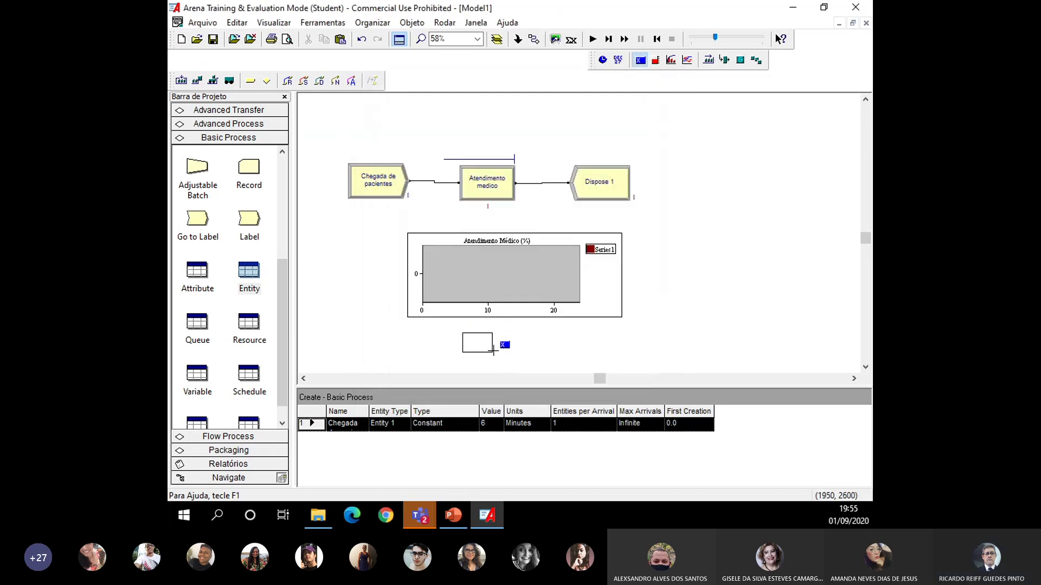
click(494, 353)
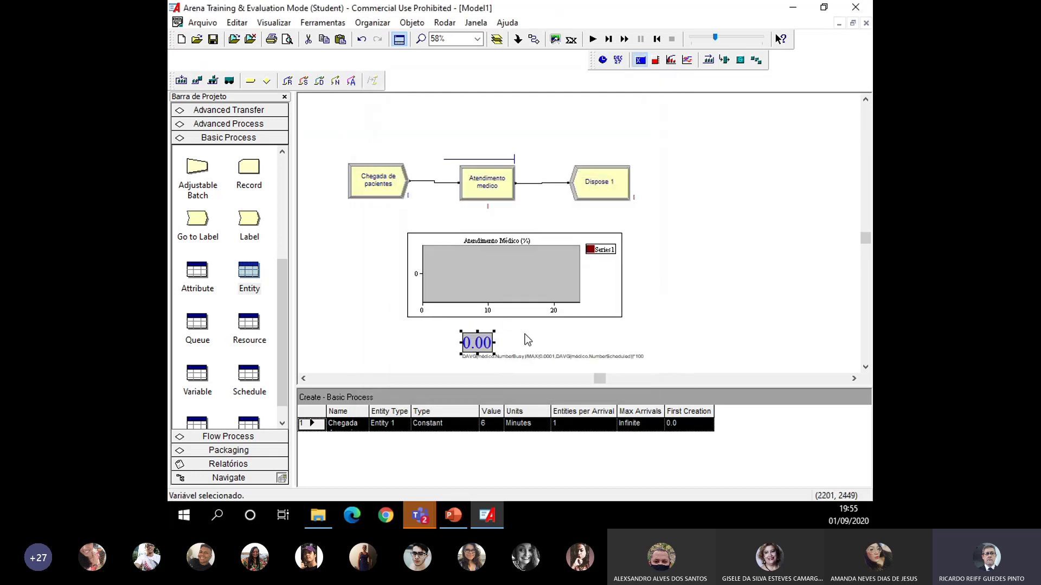
click(307, 118)
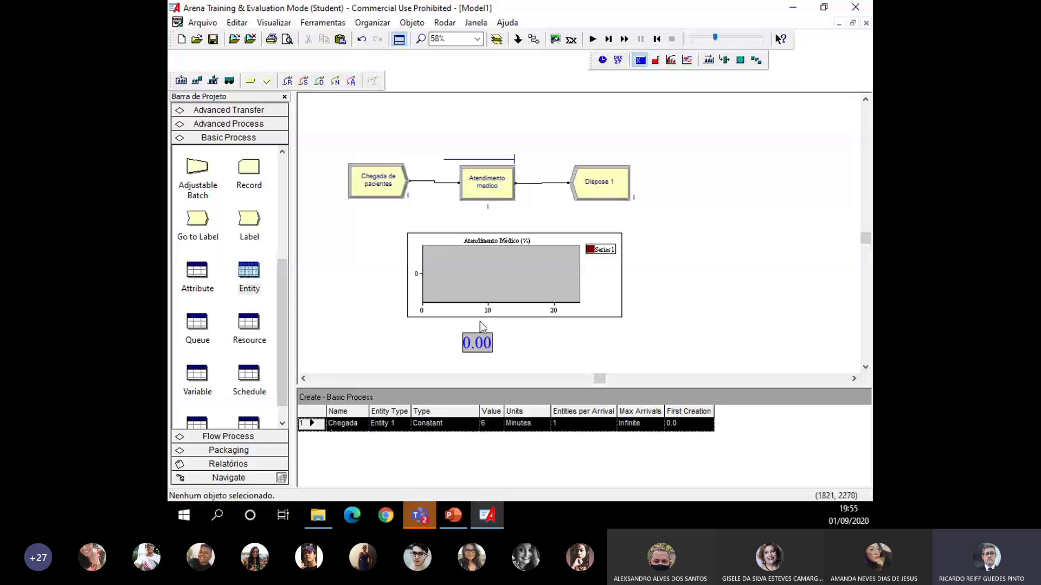
Review the settings of the variable display below the plot without changing them
click(480, 341)
double_click(479, 340)
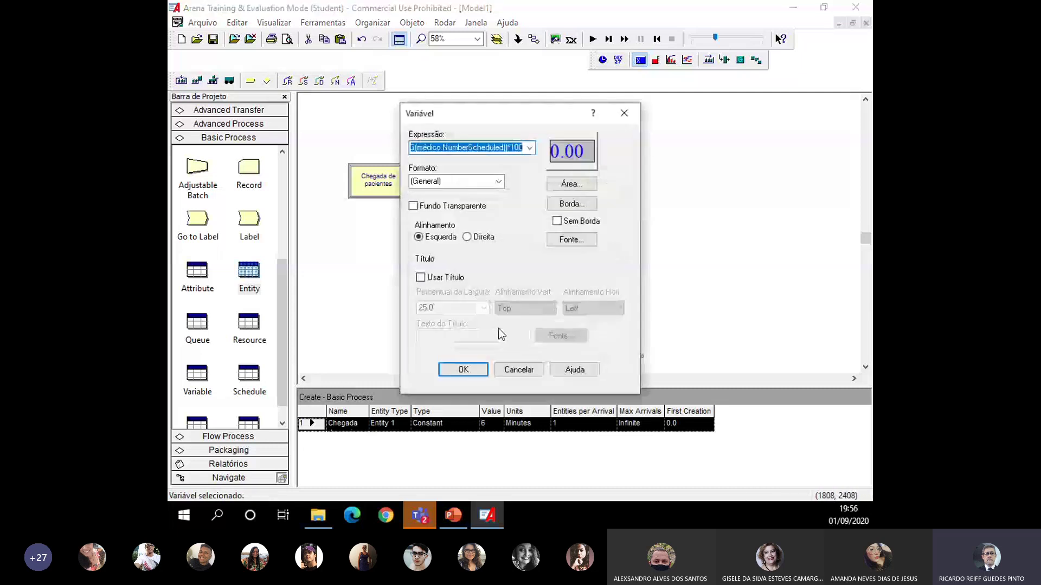
click(516, 368)
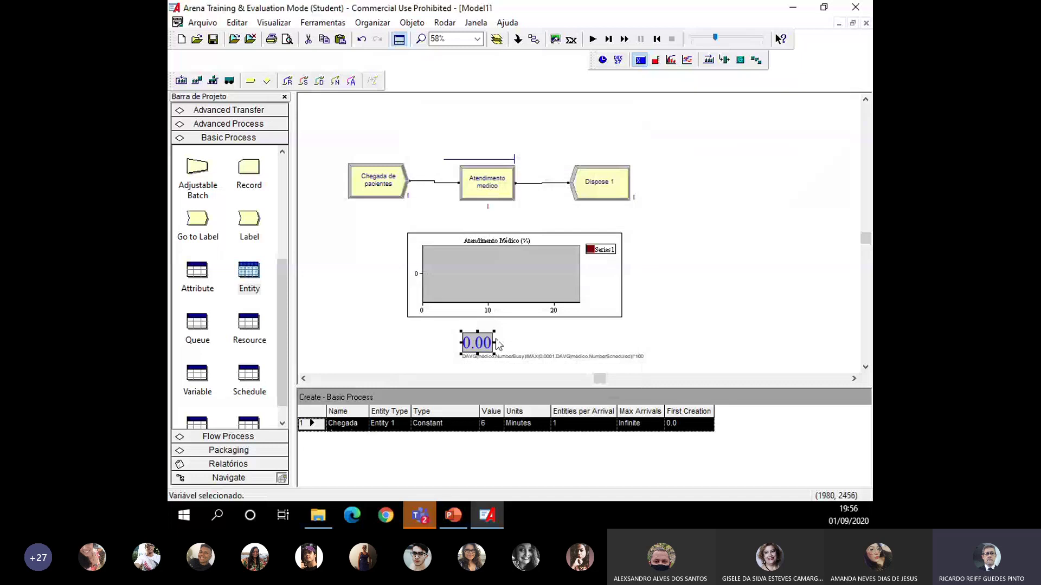
Run the simulation to the end, view the Category Overview report, and return to the model in edit mode
click(592, 39)
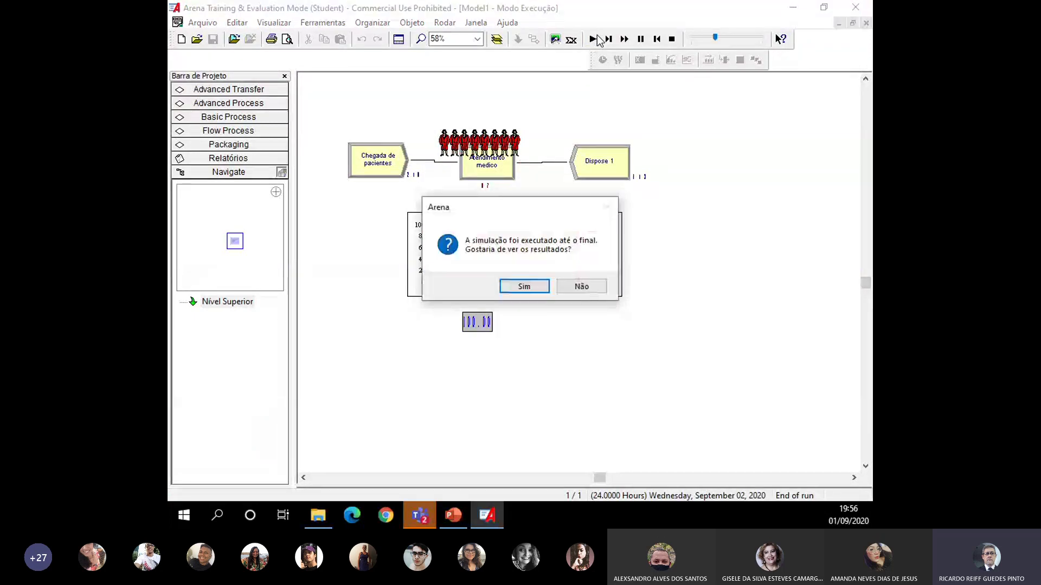
click(522, 286)
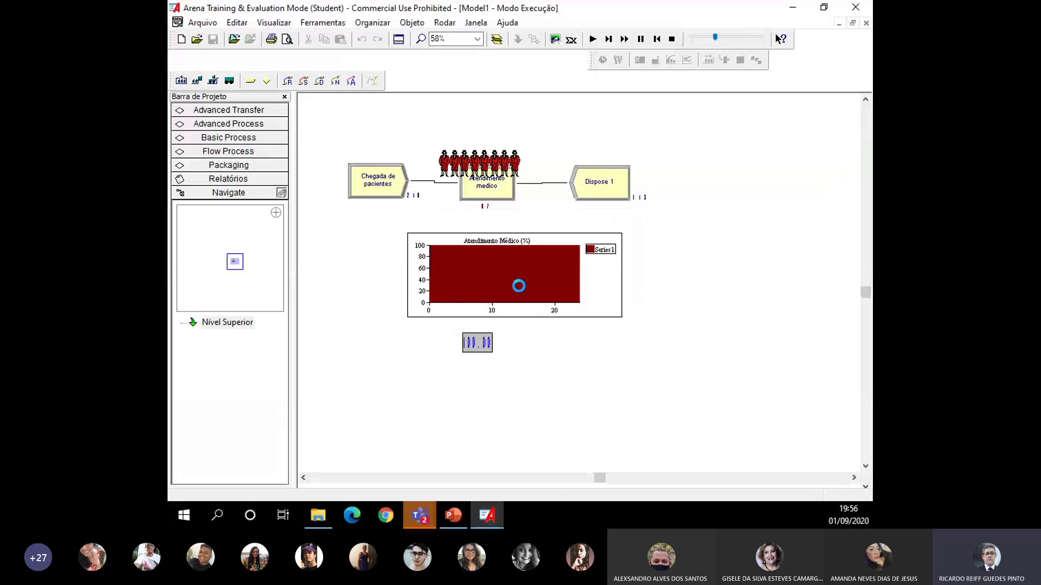
click(672, 38)
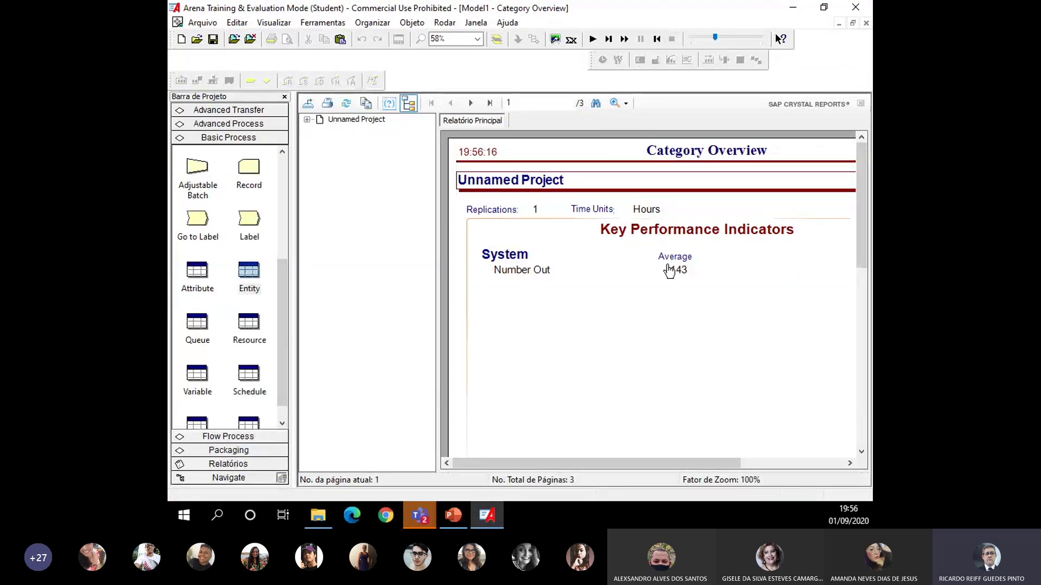
click(865, 22)
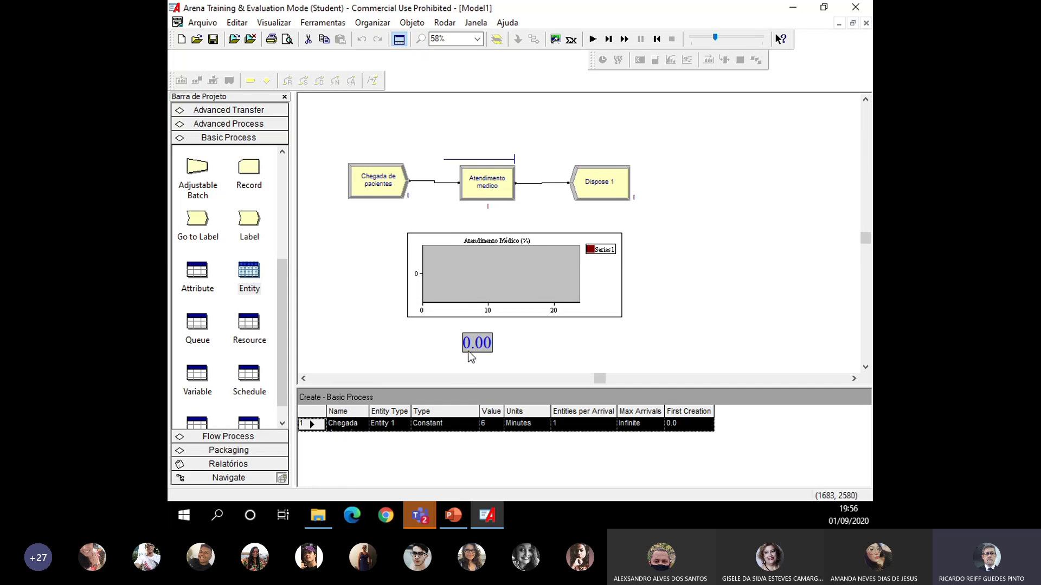
Move the variable display closer to the plot, centred beneath it
click(538, 356)
drag(480, 343, 515, 323)
click(546, 337)
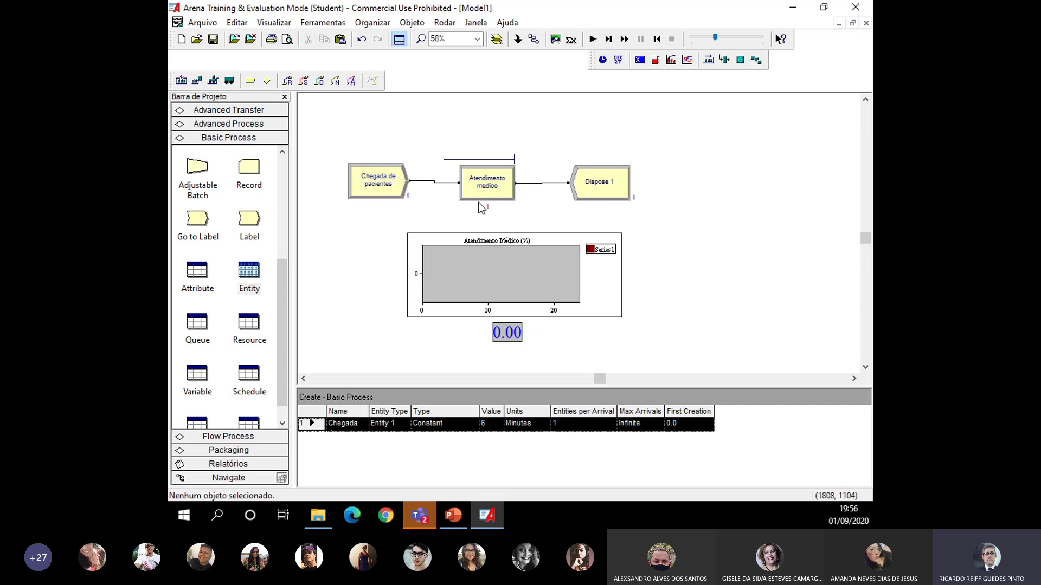
Try 2 units to seize/release for the médico resource in the Atendimento medico process, and restore the quantity to 1
double_click(487, 183)
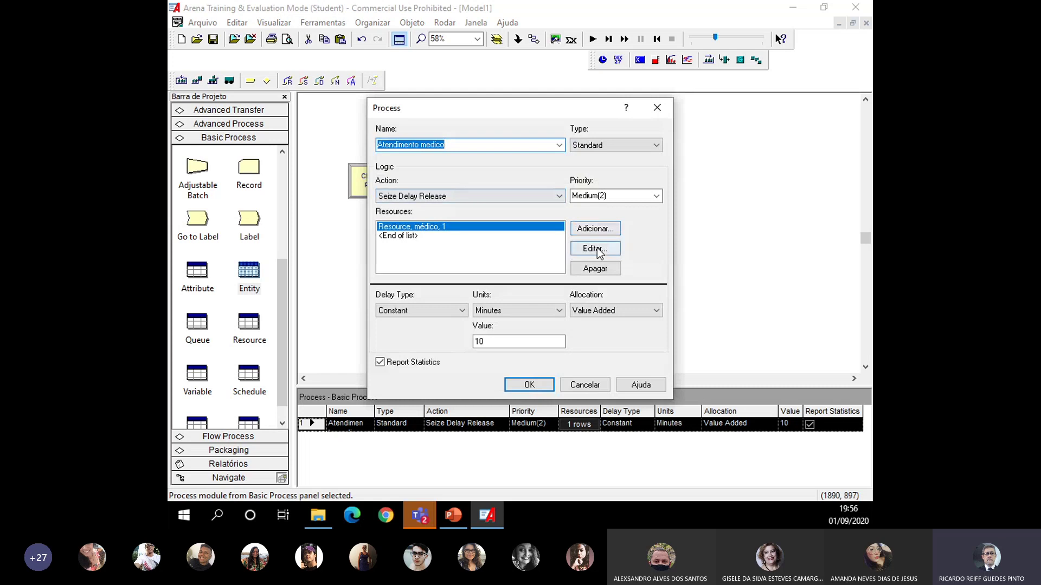
click(594, 248)
key(Tab)
key(Tab)
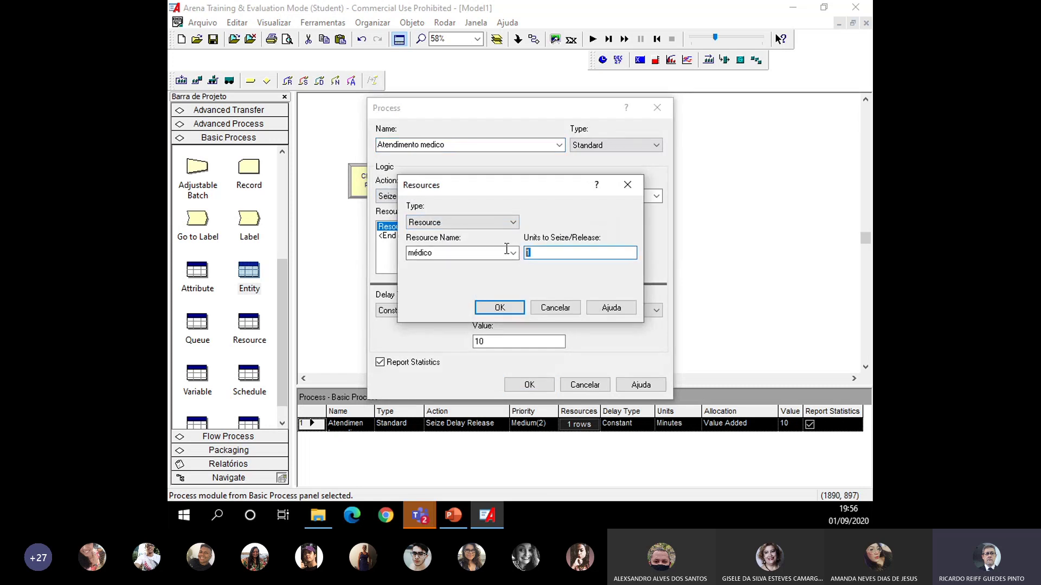
text(2)
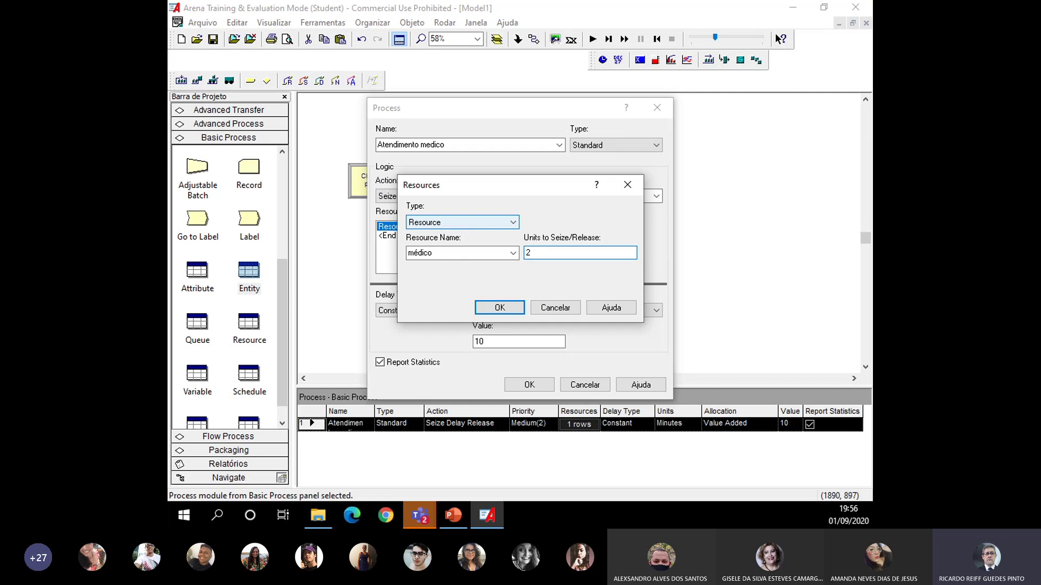
key(shift+Tab)
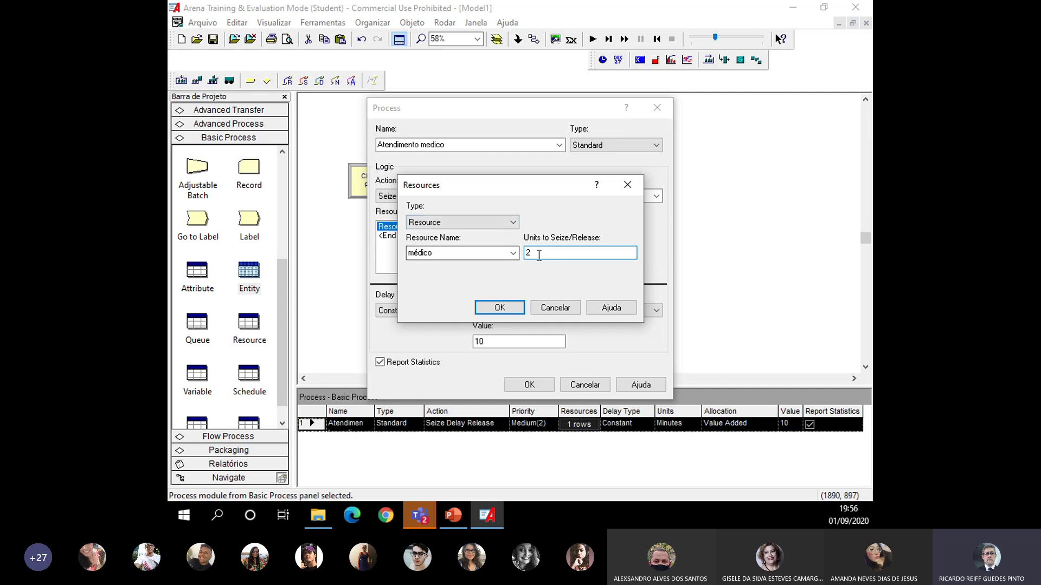
key(Tab)
text(1)
click(498, 308)
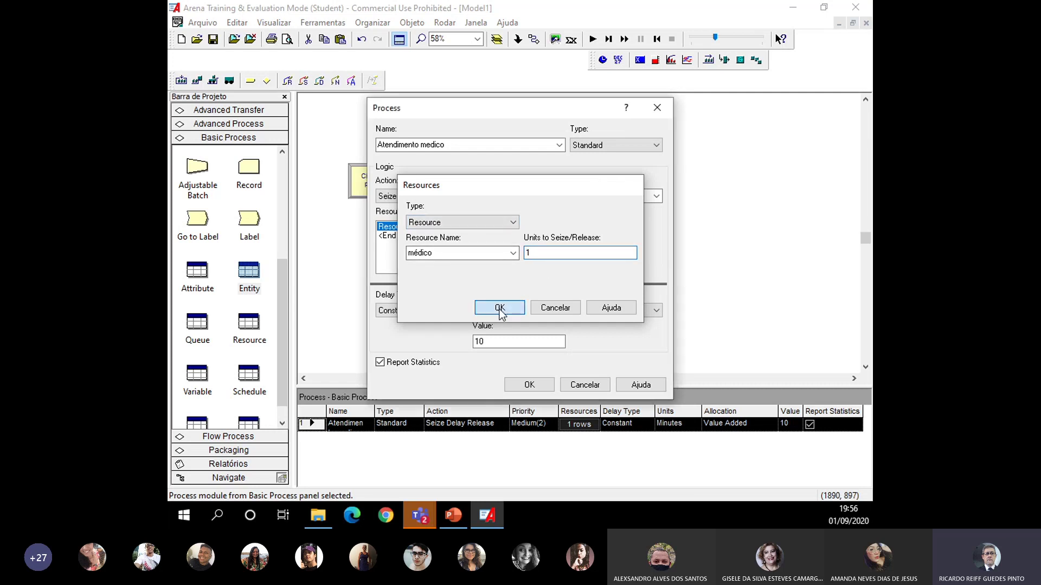
click(529, 384)
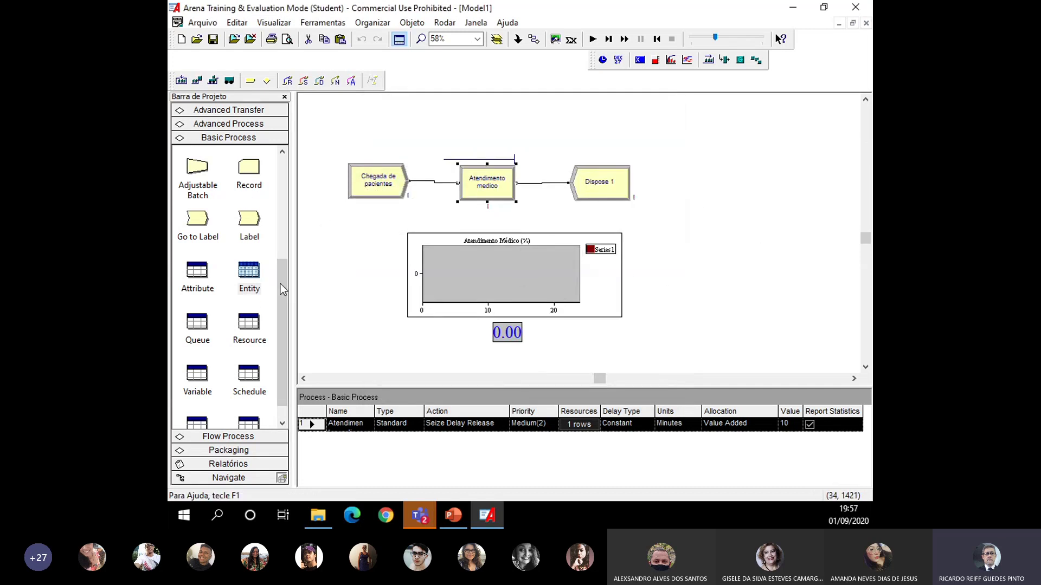
Set the fixed capacity of the médico resource to 2 in the Resource data module
mouse_move(285, 295)
mouse_down()
mouse_move(285, 200)
mouse_move(281, 286)
mouse_up()
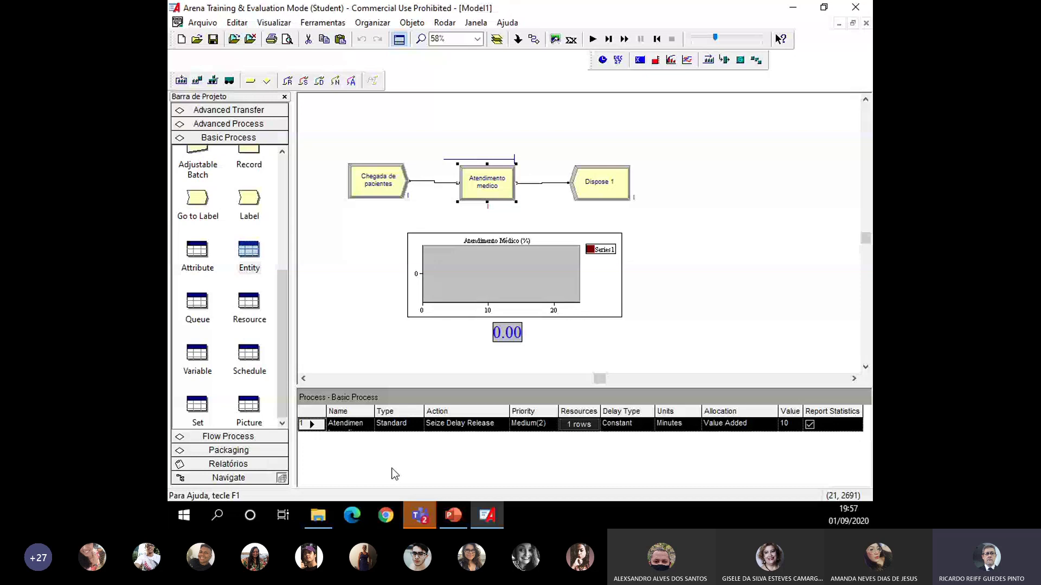
click(249, 301)
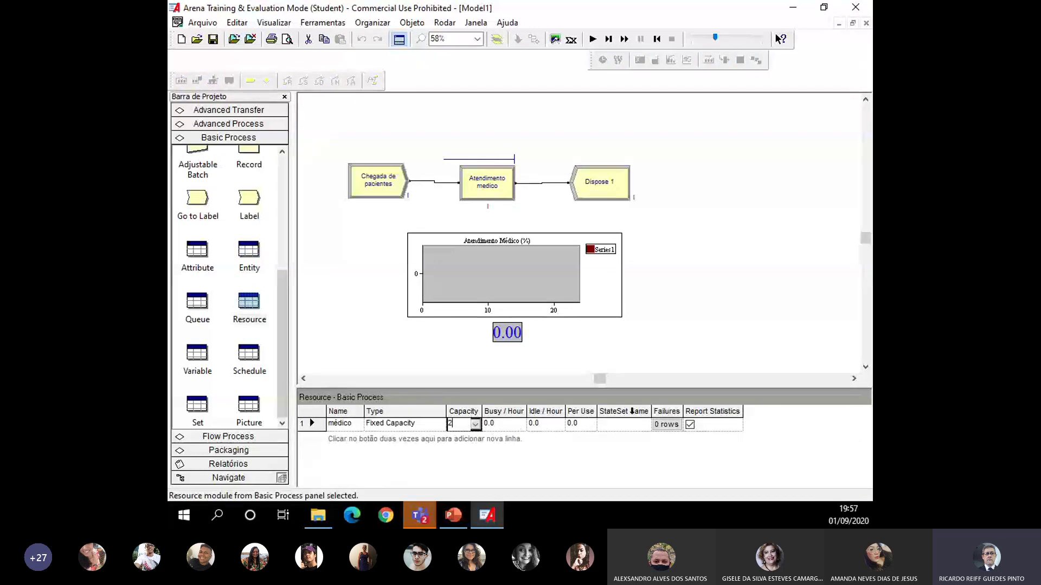
click(569, 366)
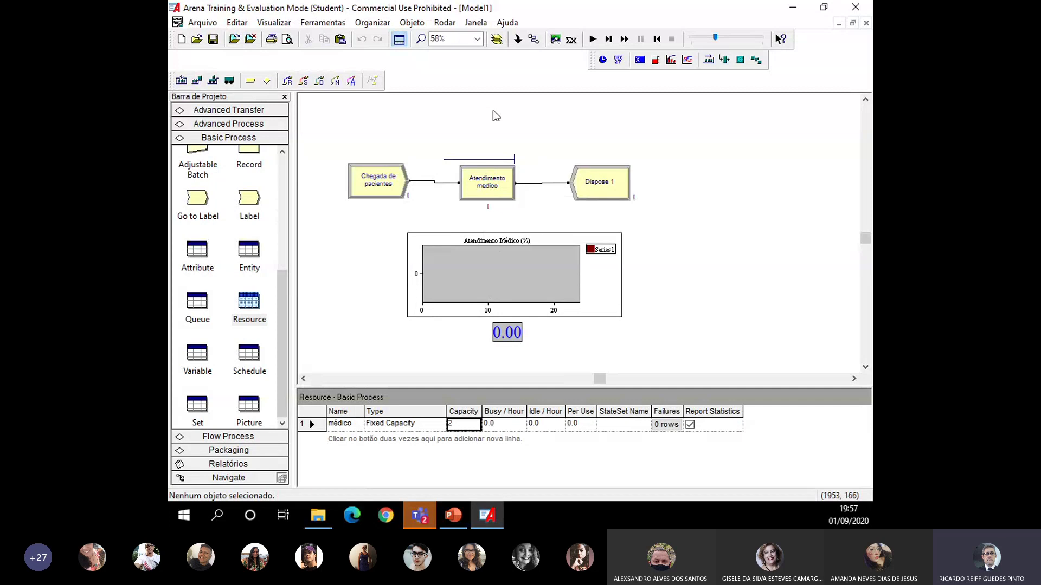
Run the simulation to the end without viewing the results report, and return to edit mode
click(593, 40)
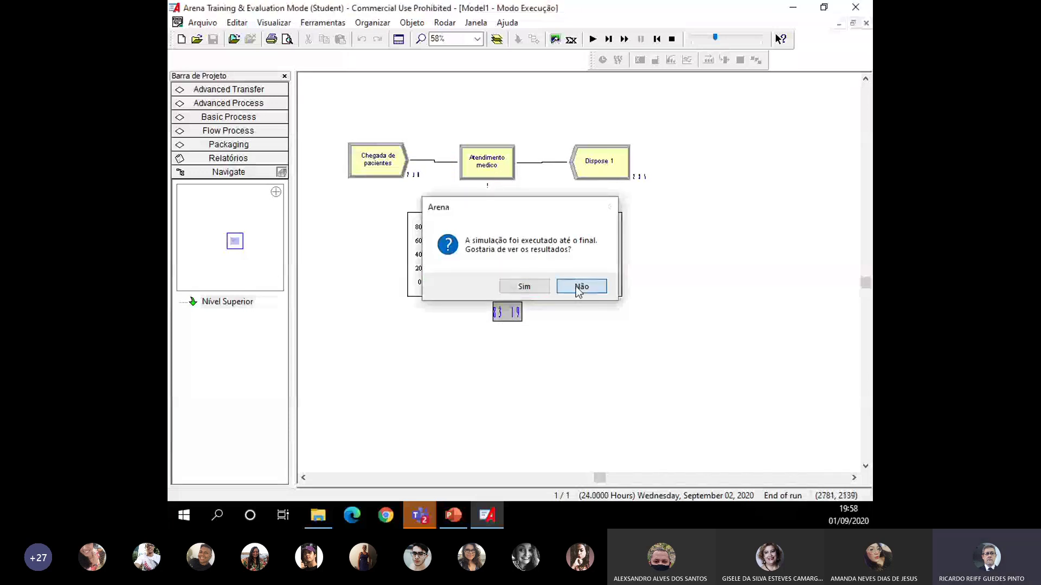
click(576, 286)
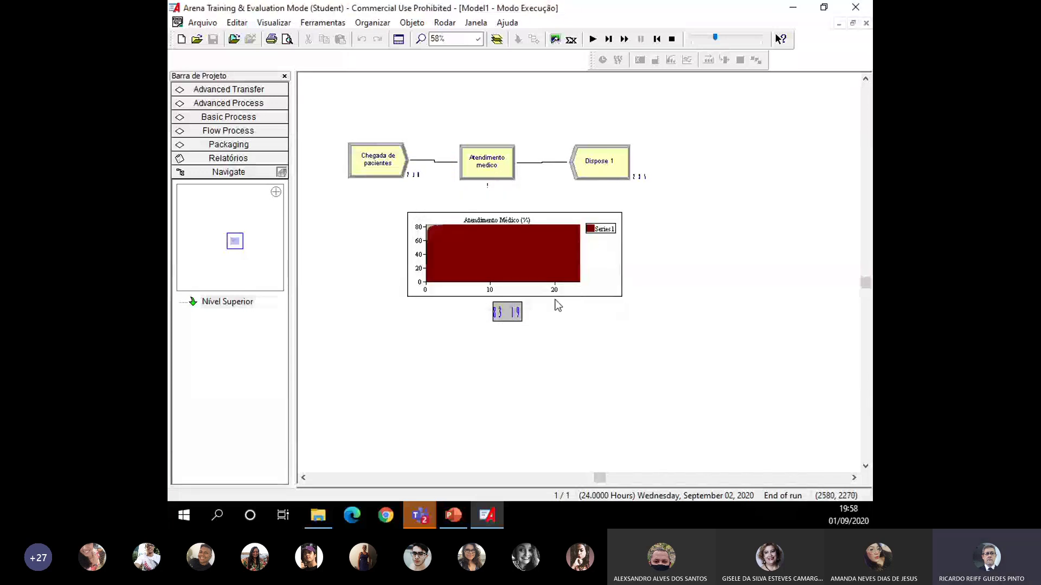
click(672, 39)
Change the number format of the variable display below the plot to the two-digit whole-number format **
double_click(498, 333)
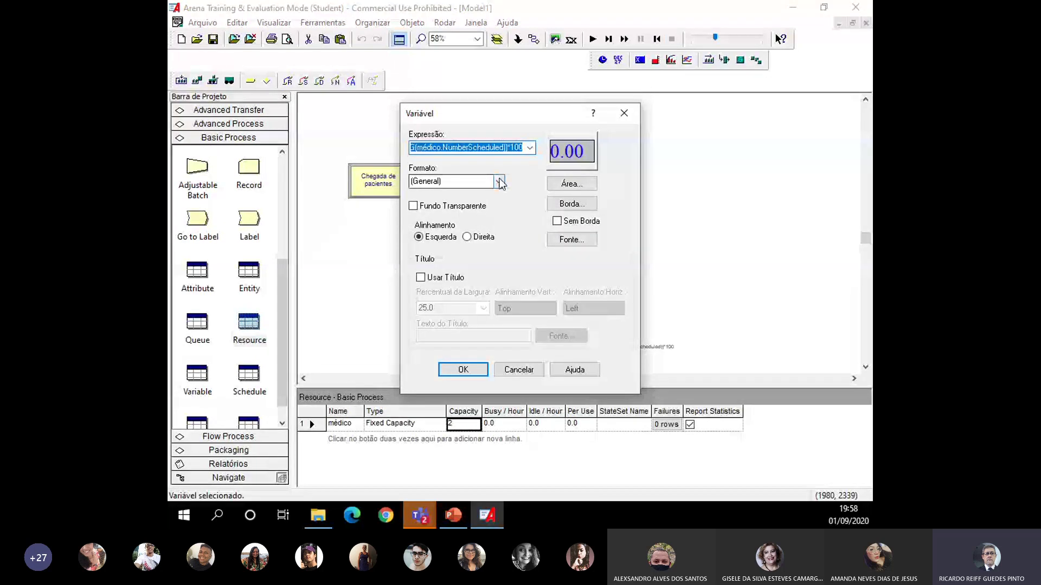
click(499, 182)
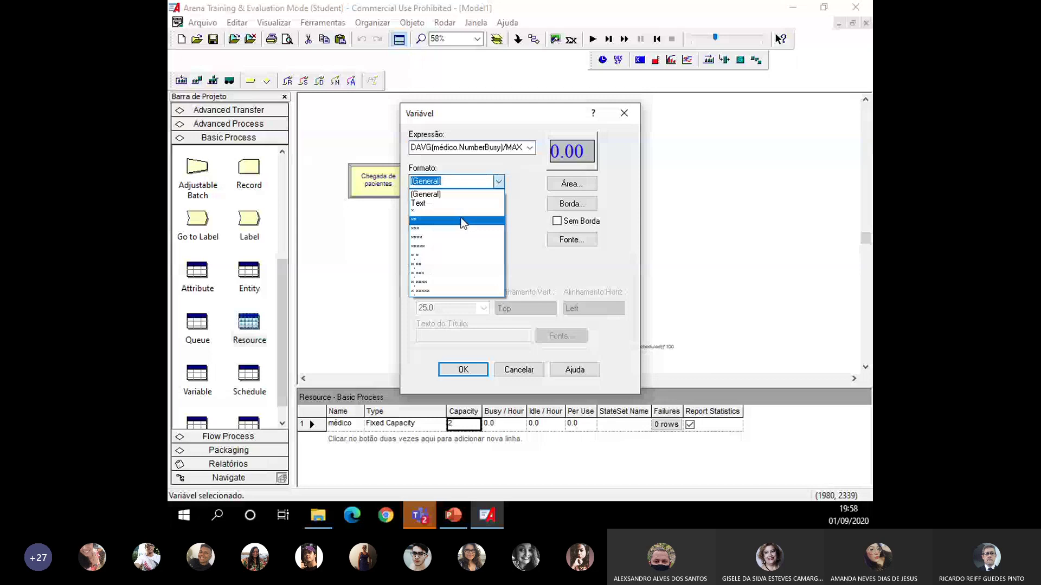
click(463, 220)
click(480, 371)
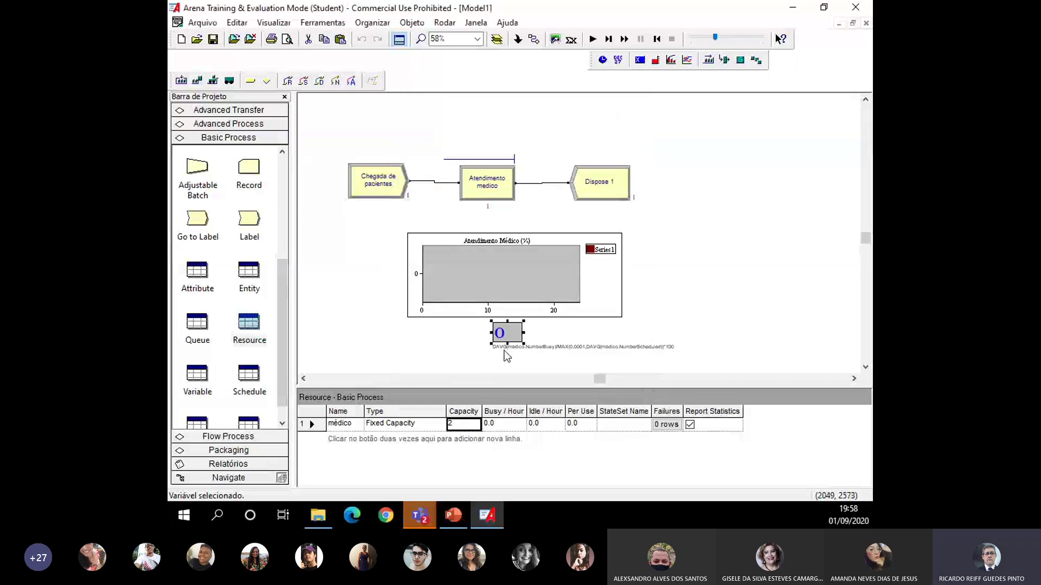
click(541, 341)
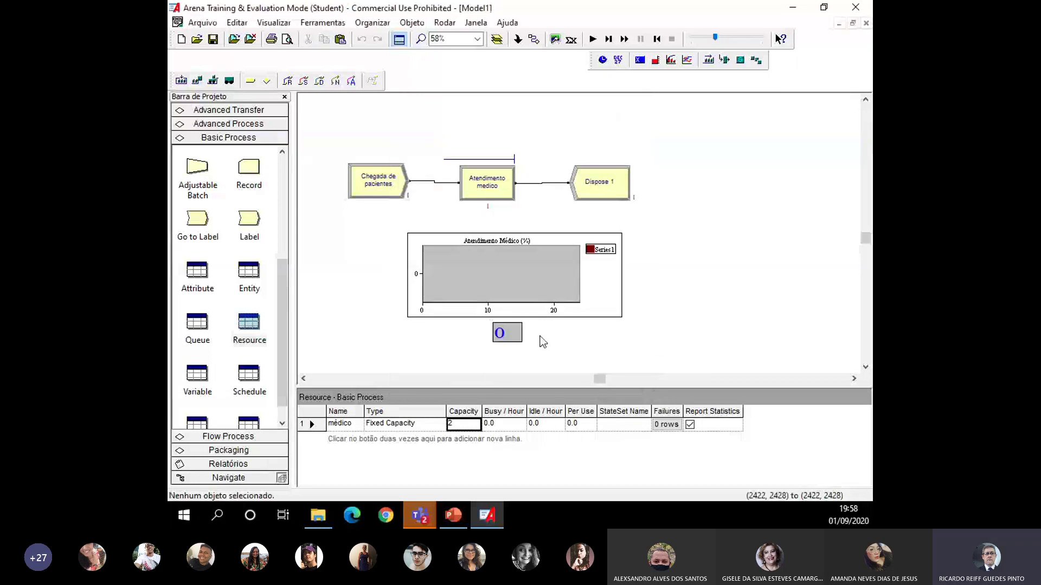
click(272, 22)
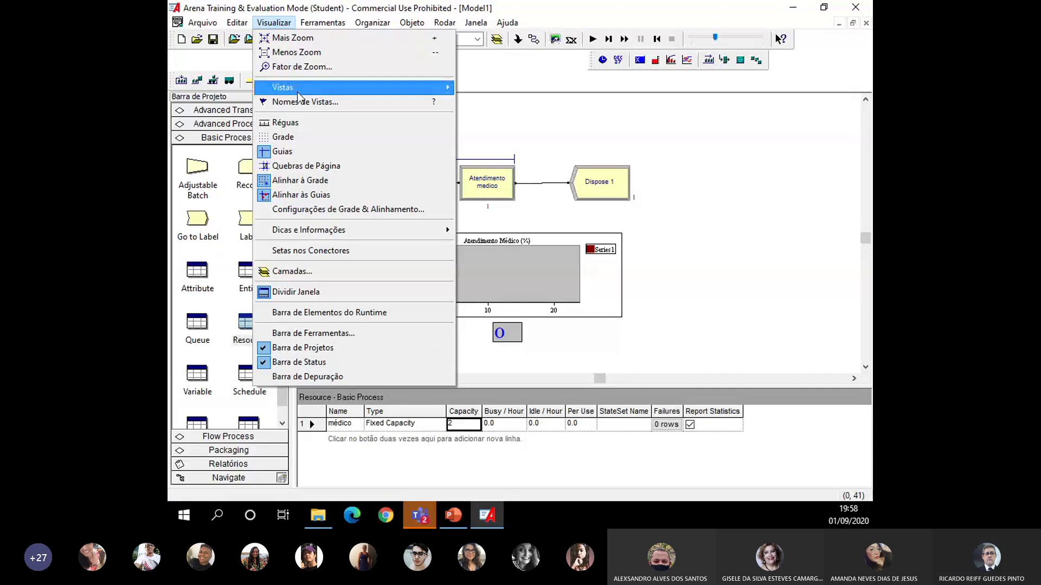
click(280, 335)
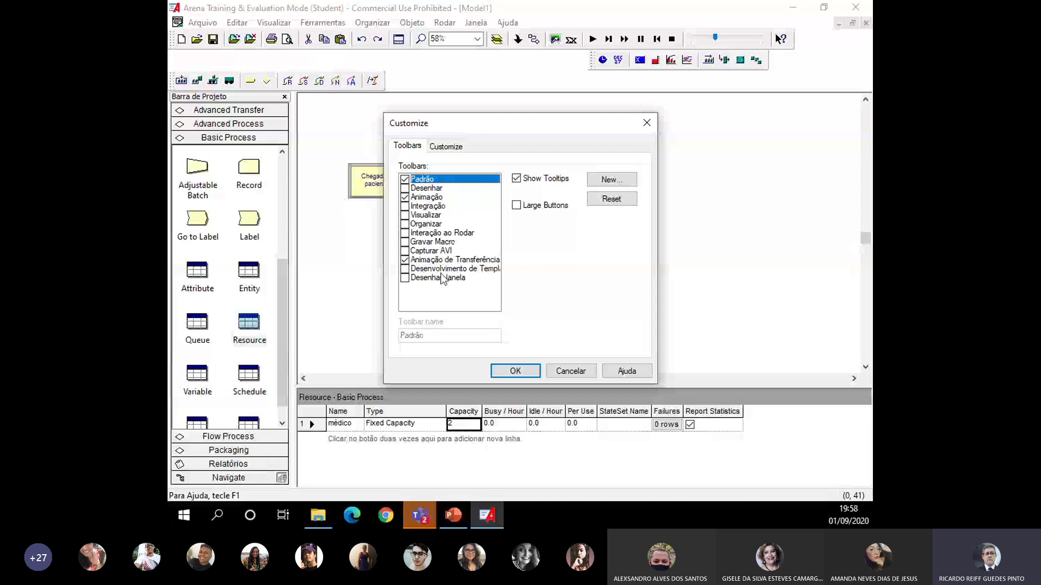
click(558, 374)
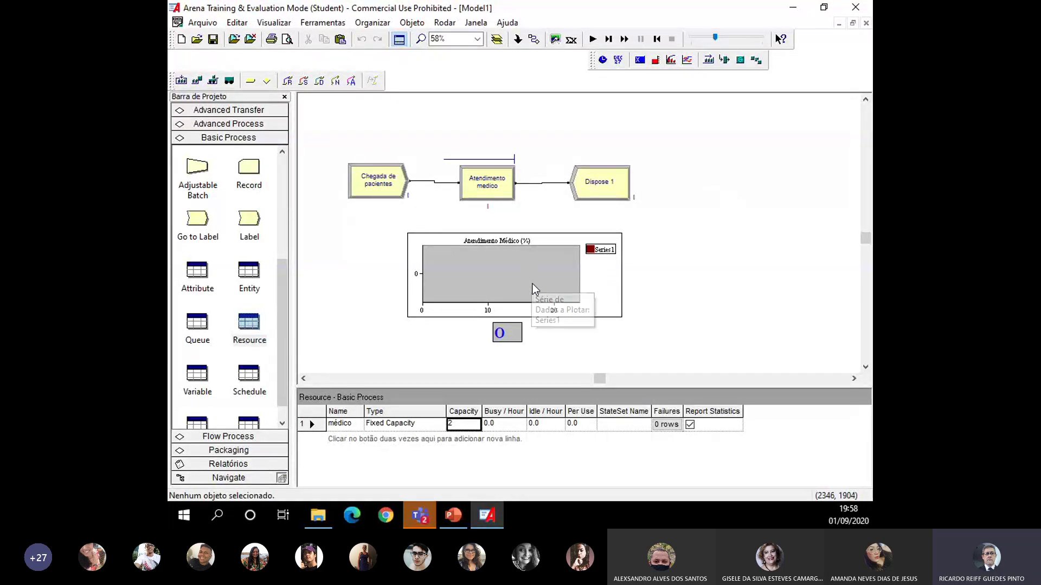
Run the simulation, examine the Resource usage figures in the Category Overview report, and return to the model in edit mode
click(592, 39)
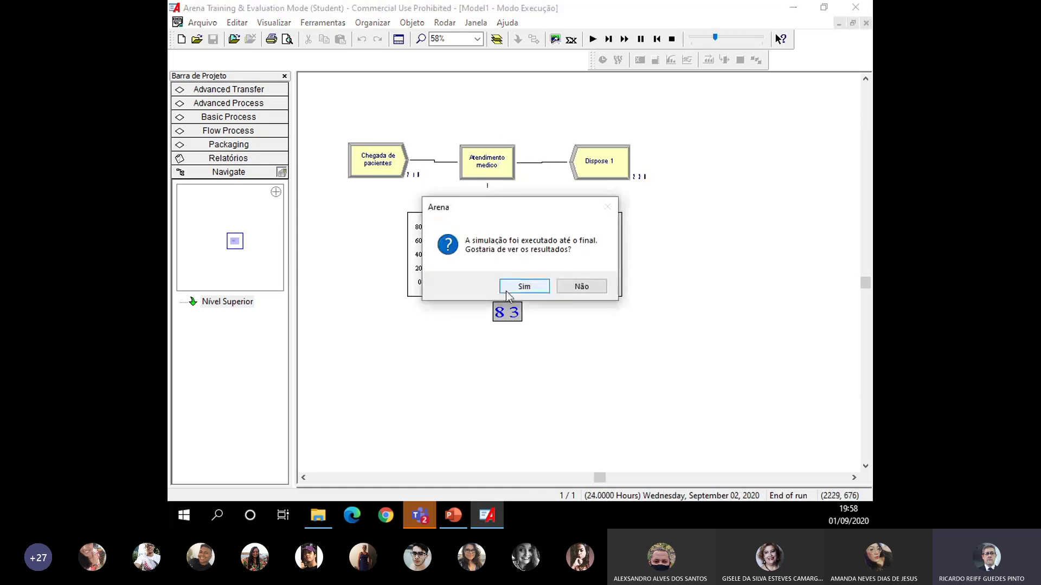
click(513, 288)
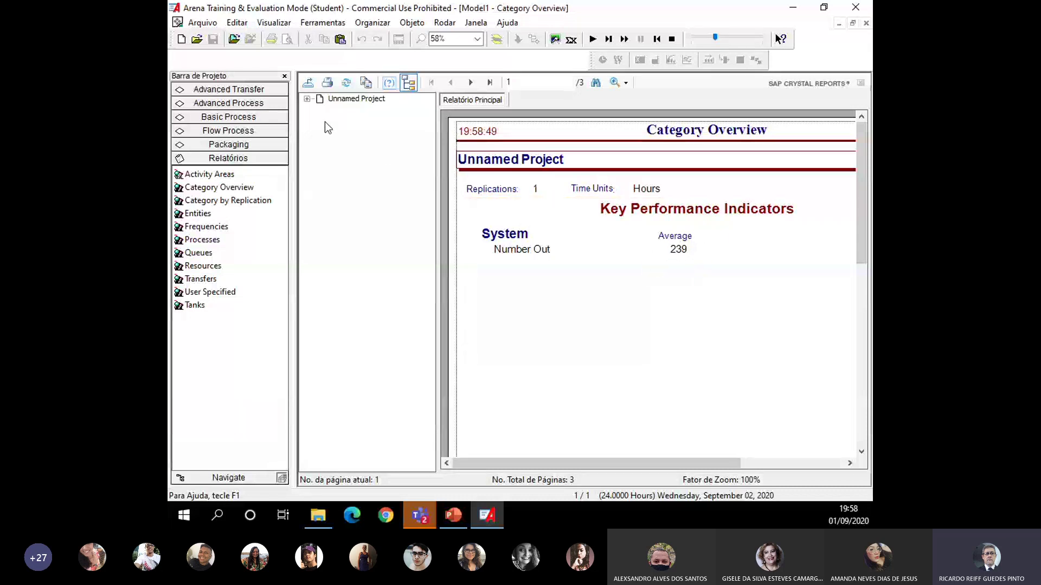
click(307, 99)
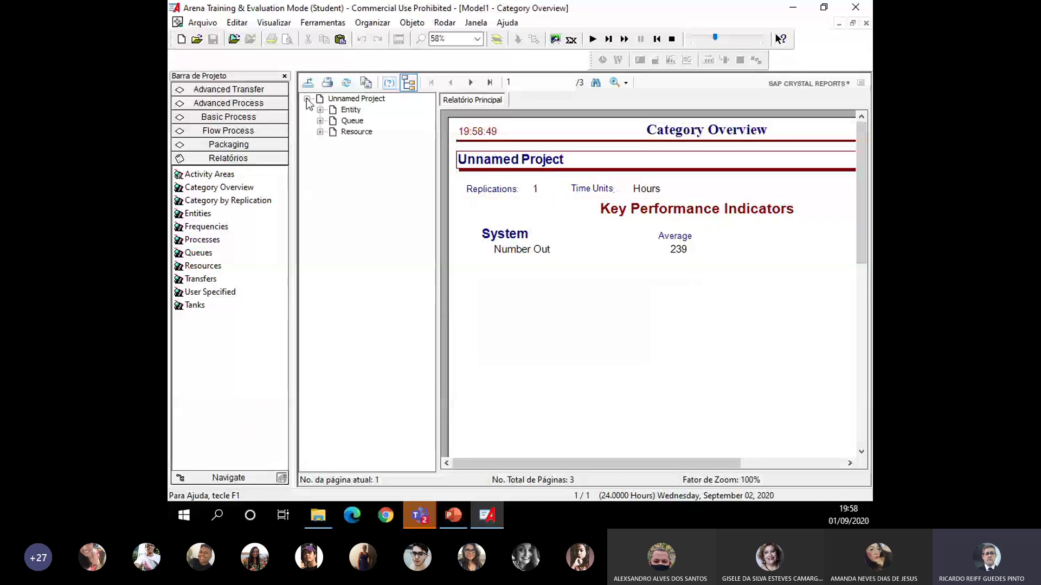
click(347, 132)
scroll(562, 303, down, 5)
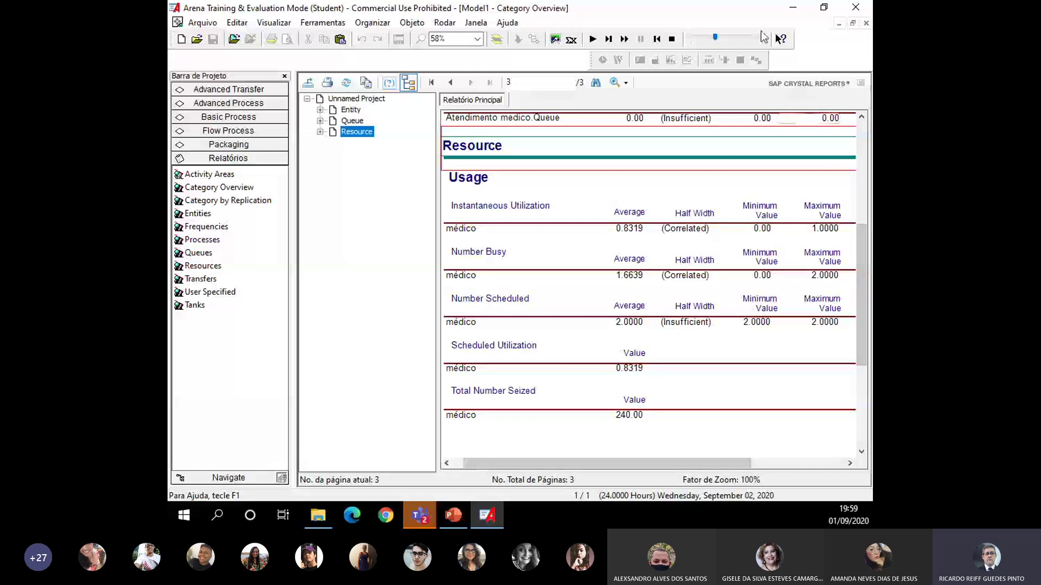
click(672, 39)
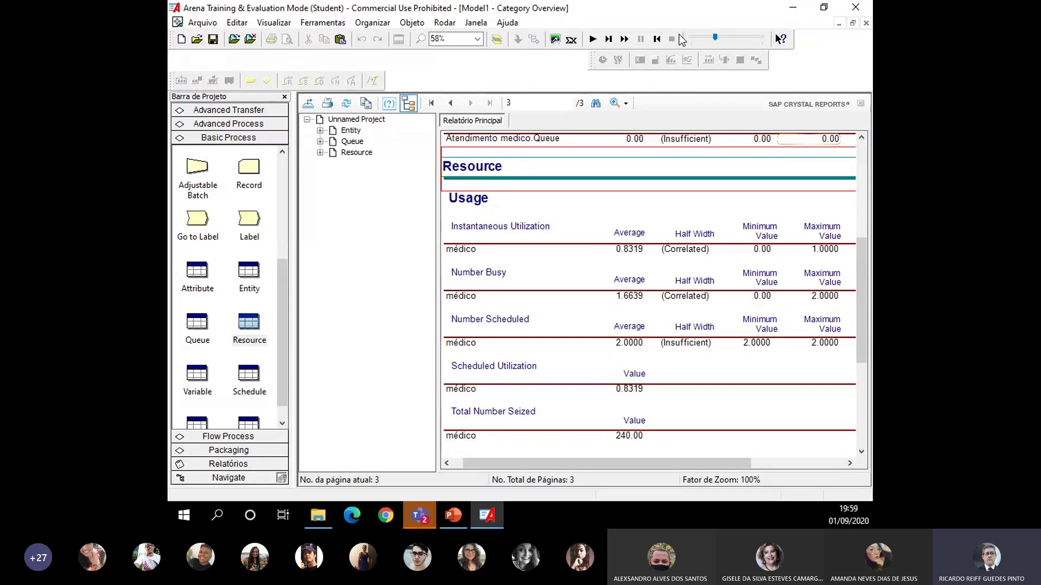
click(866, 24)
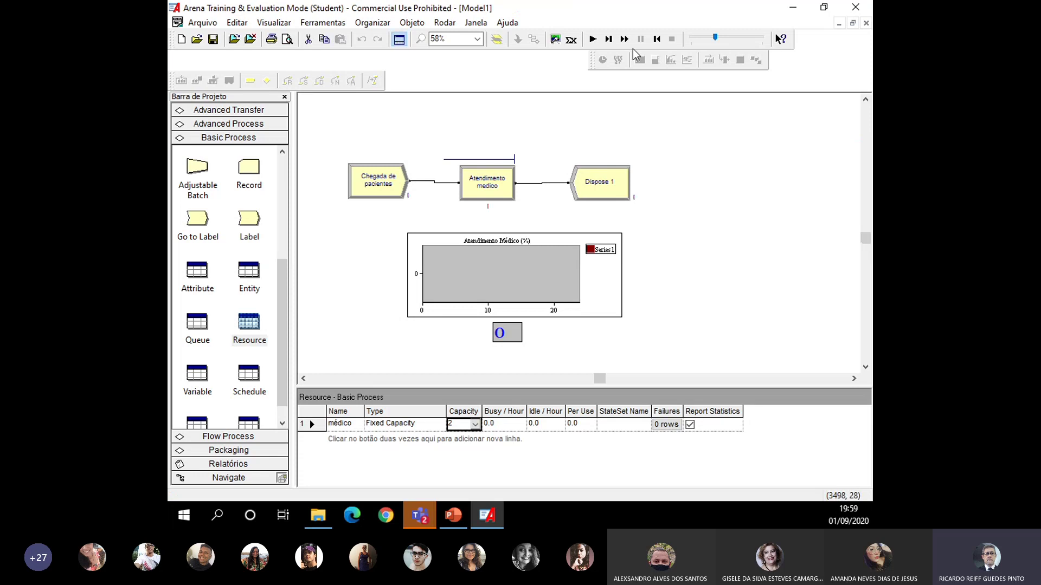
Rerun the simulation, examine the Queue waiting time and number waiting in the Category Overview report, and return to the model
click(592, 39)
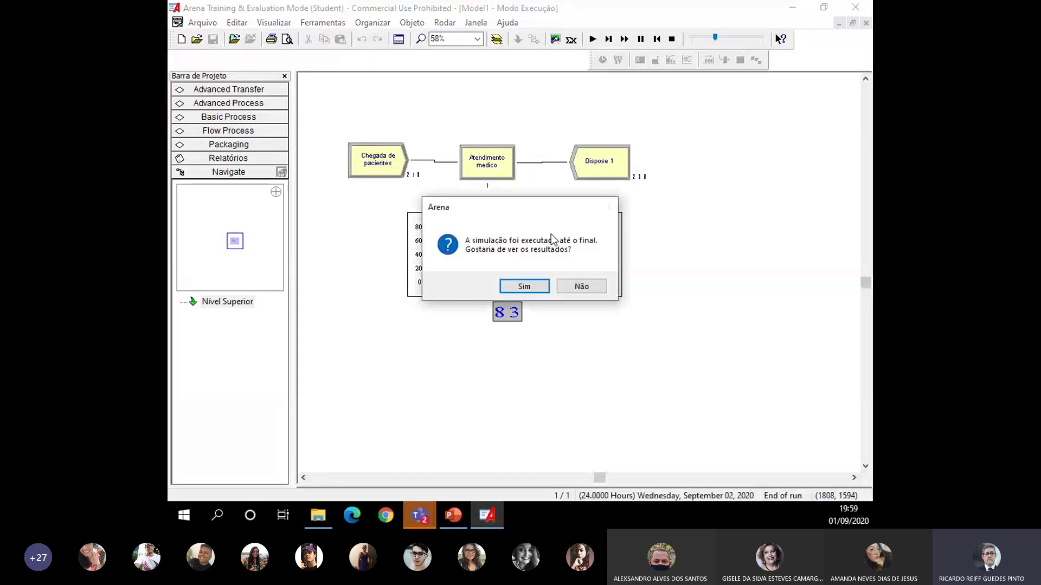
click(522, 286)
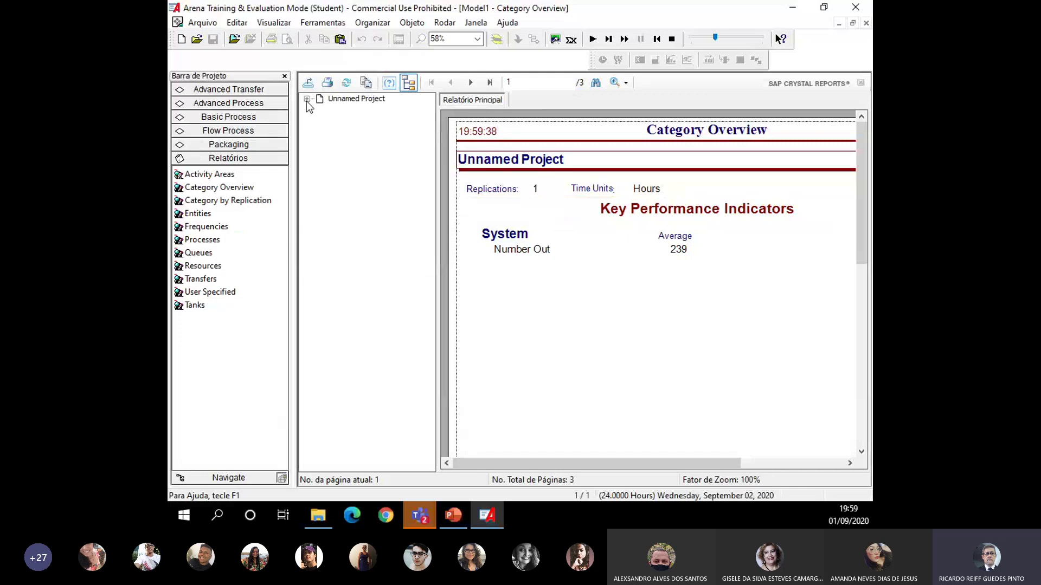
click(306, 99)
click(350, 121)
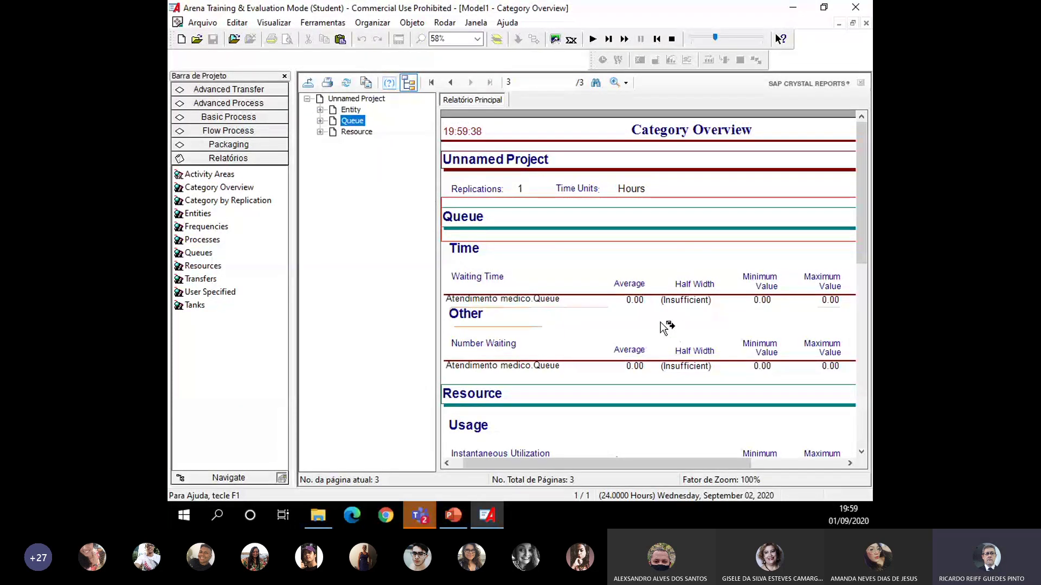
scroll(607, 323, down, 5)
scroll(600, 319, up, 5)
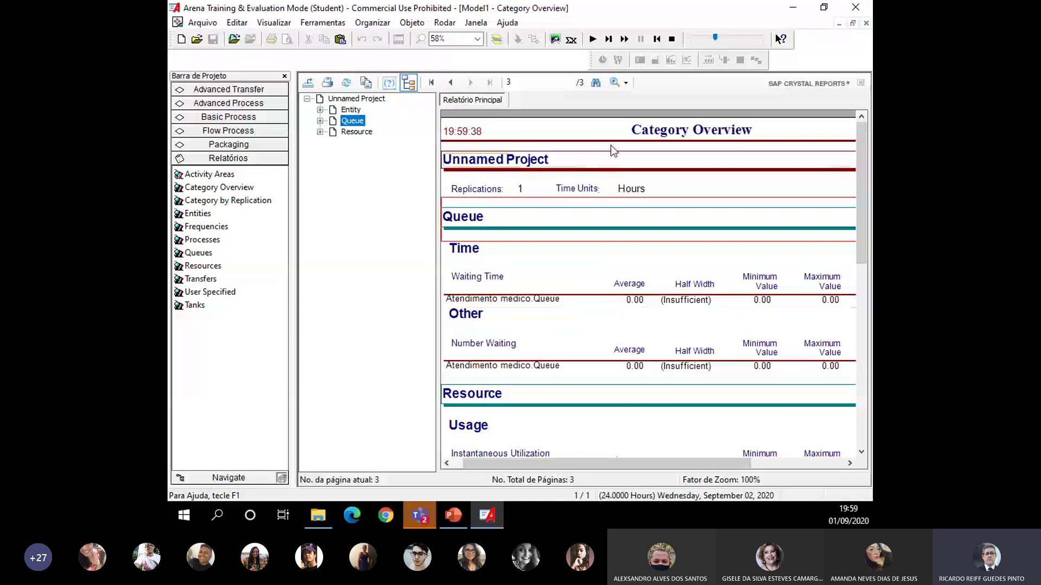
click(228, 117)
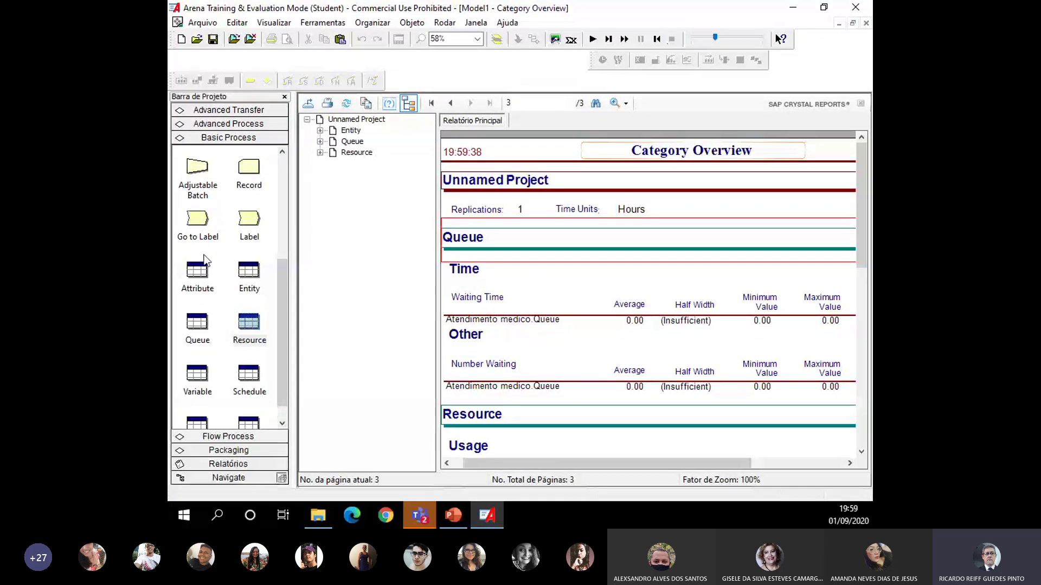
click(350, 287)
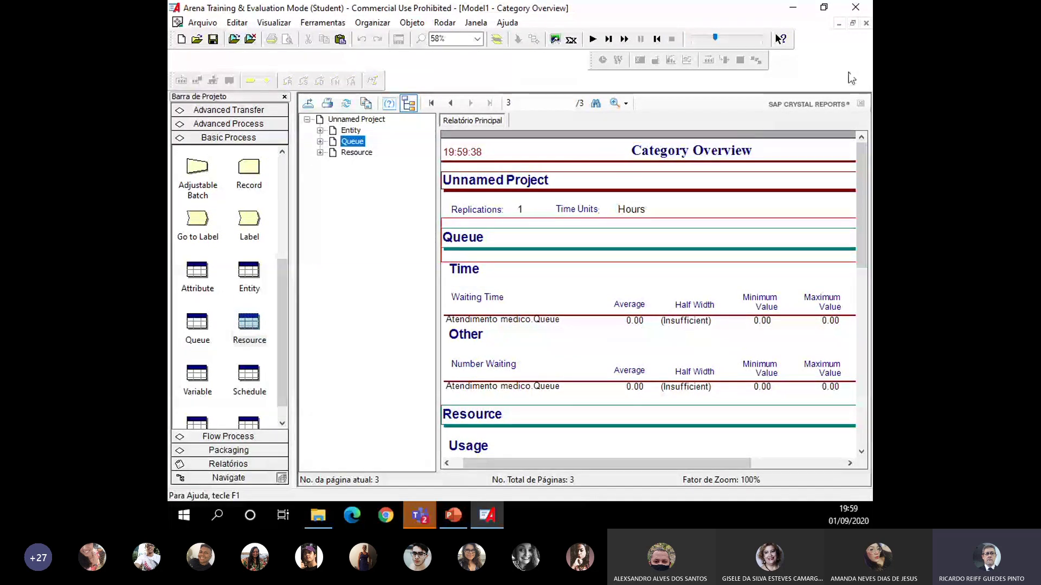
click(866, 22)
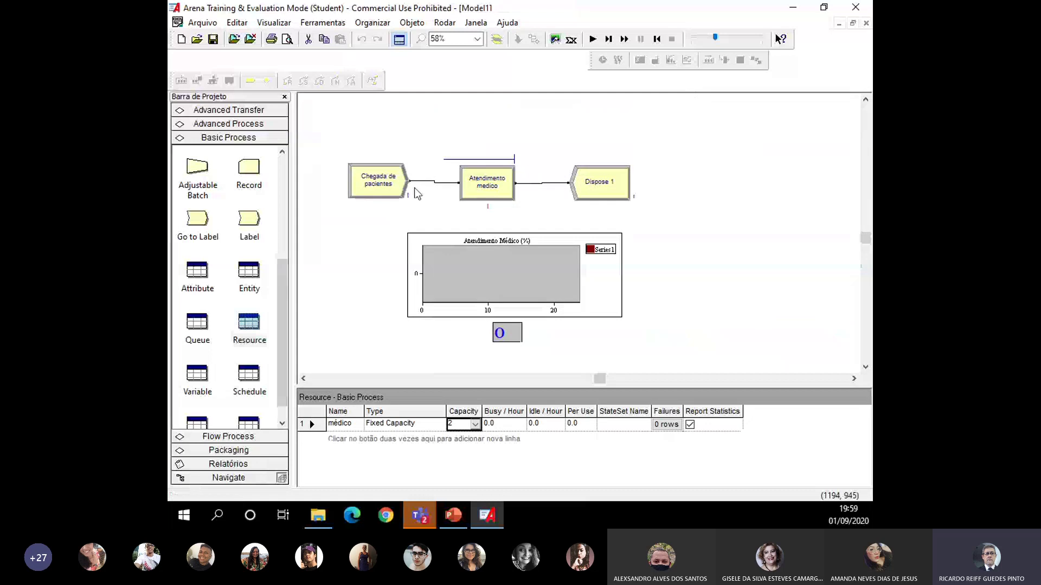
Check the arrival settings of Chegada de pacientes and set the constant delay of the Atendimento medico process to 15 minutes
double_click(380, 186)
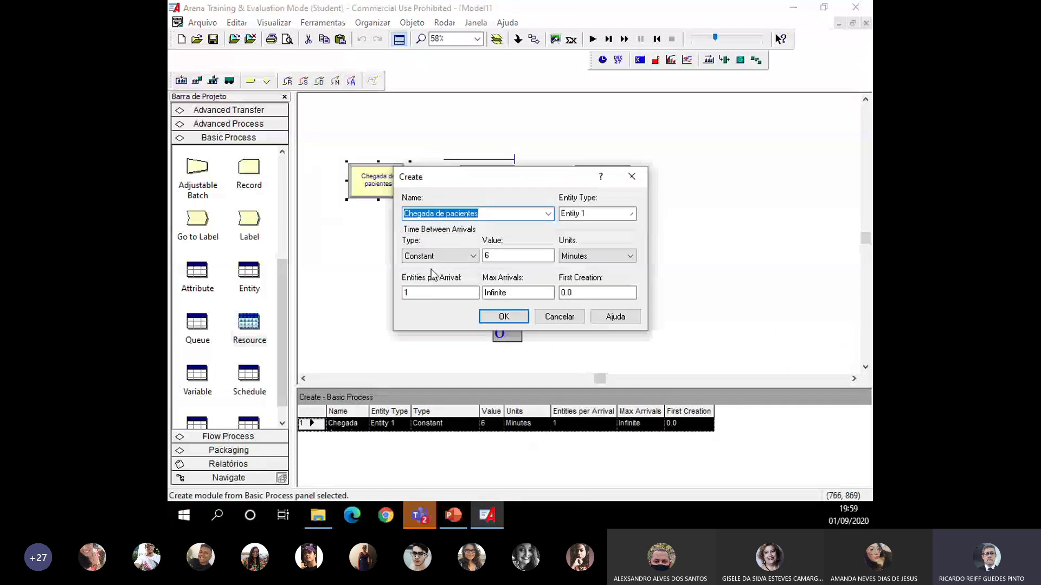
click(496, 311)
double_click(487, 186)
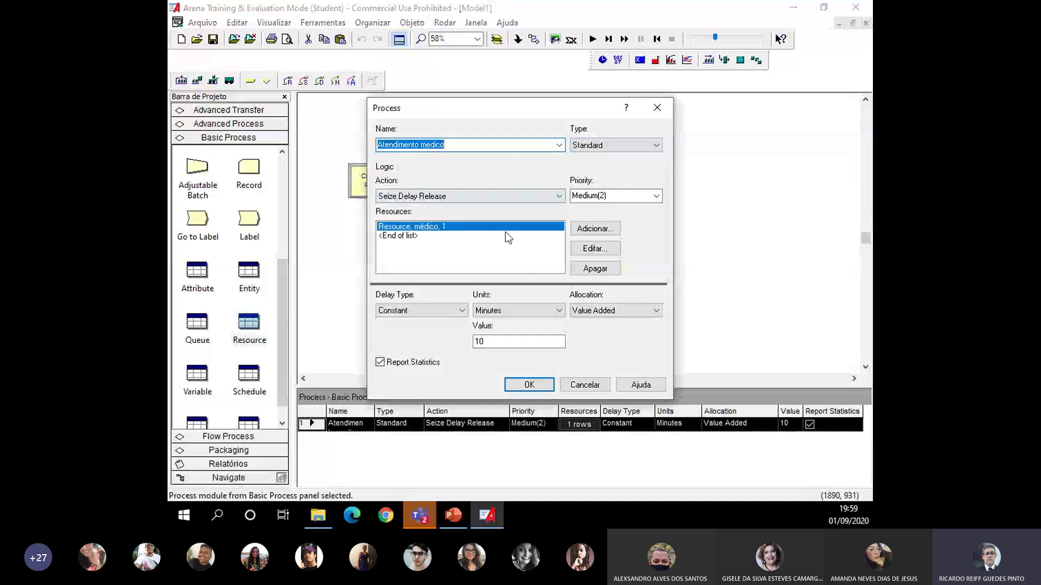
click(488, 343)
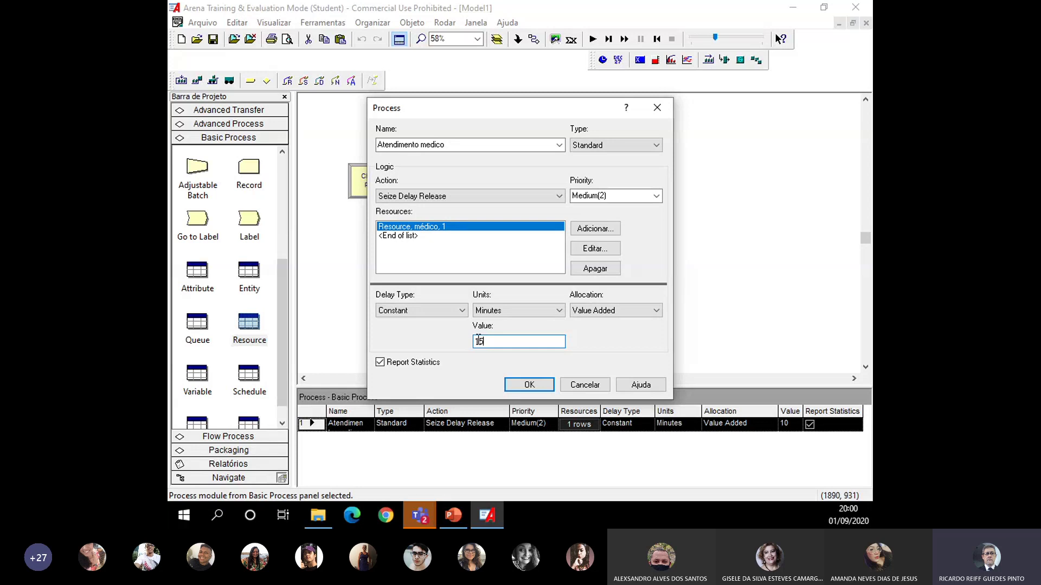
click(522, 385)
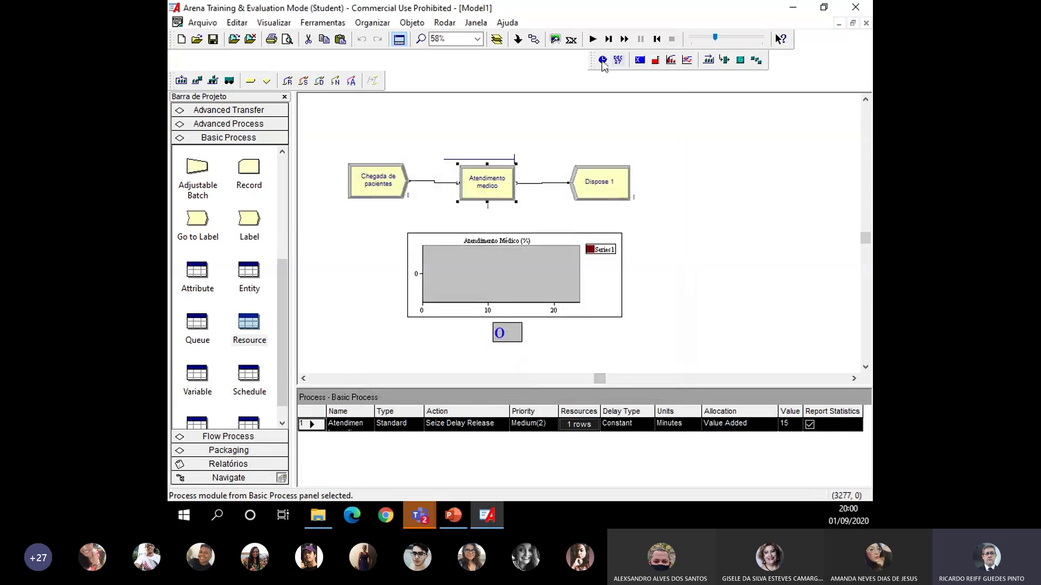
Run the simulation to the end, decline viewing the results report, and return the model to edit mode
click(592, 39)
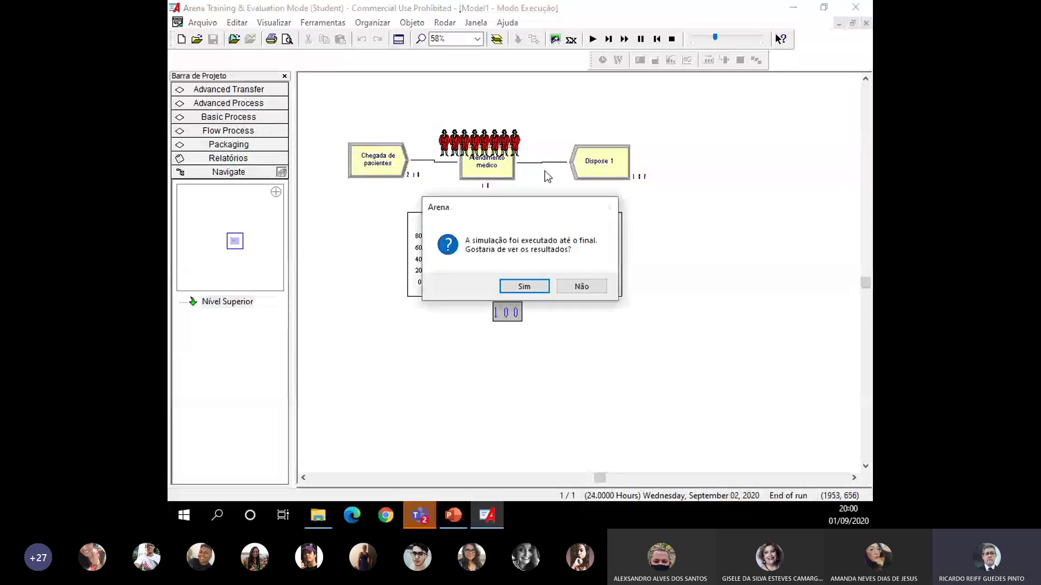
click(578, 287)
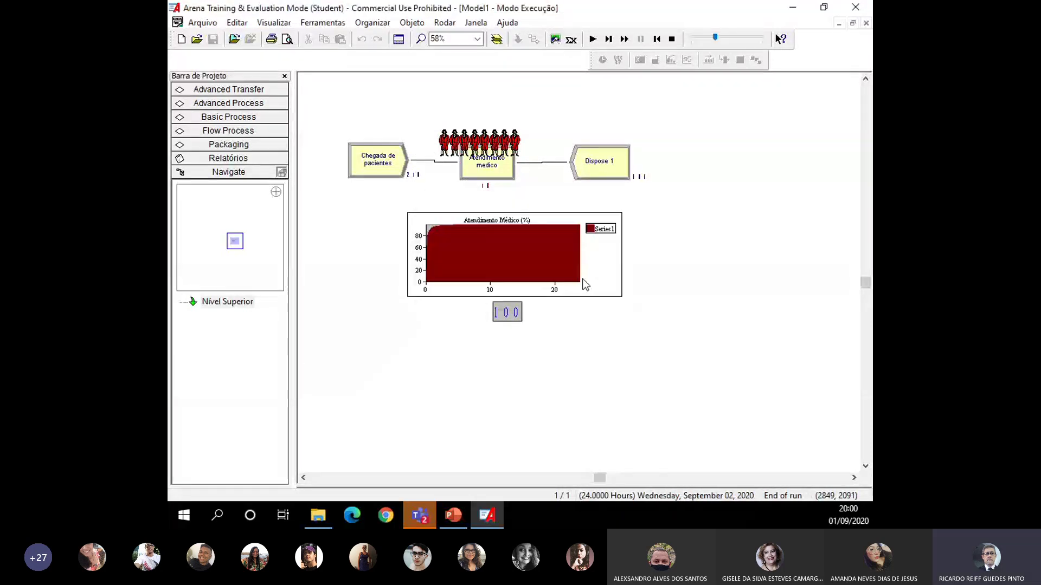
click(673, 39)
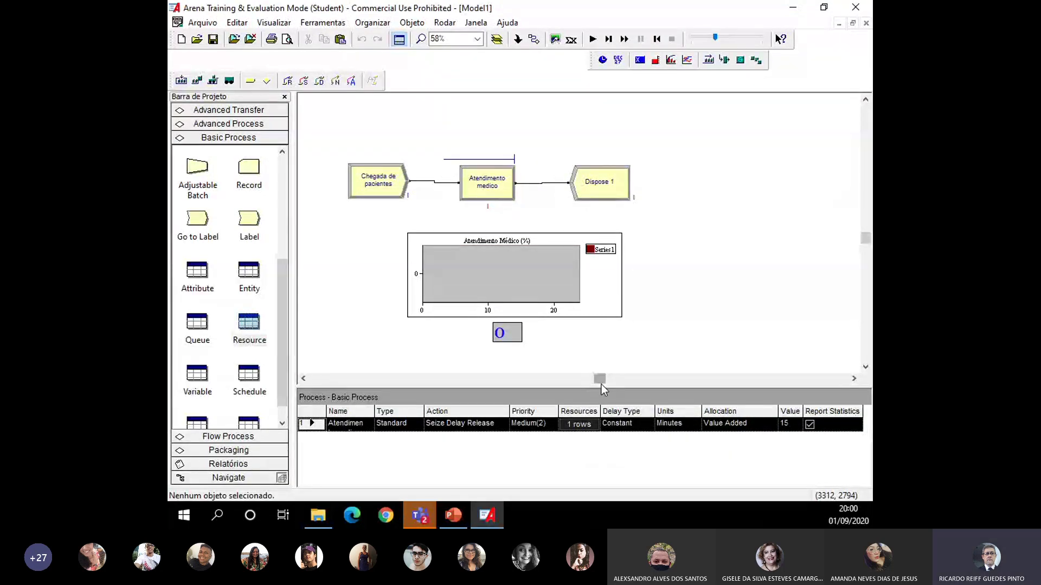
Enlarge the model drawing area, move the Atendimento Médico (%) plot up beneath the process, and place its variable display beside the plot
drag(600, 388, 587, 459)
drag(647, 353, 350, 212)
click(425, 233)
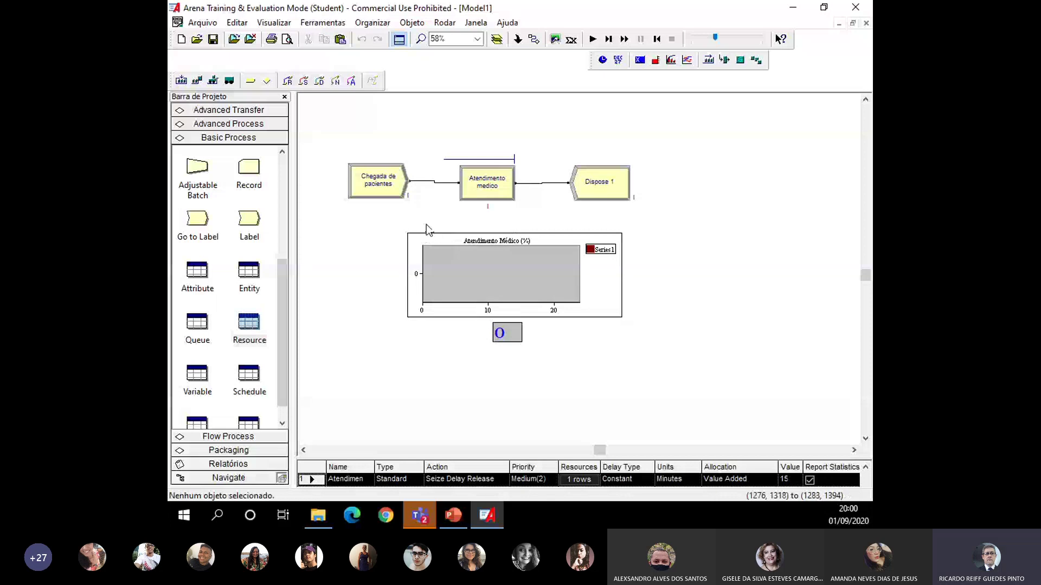
drag(431, 239, 432, 214)
double_click(499, 333)
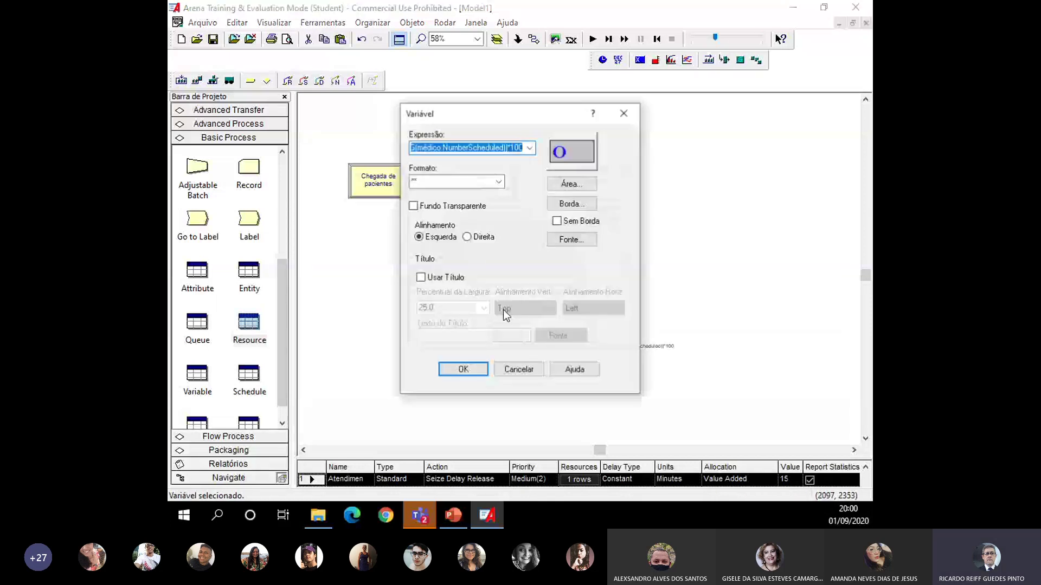
click(518, 371)
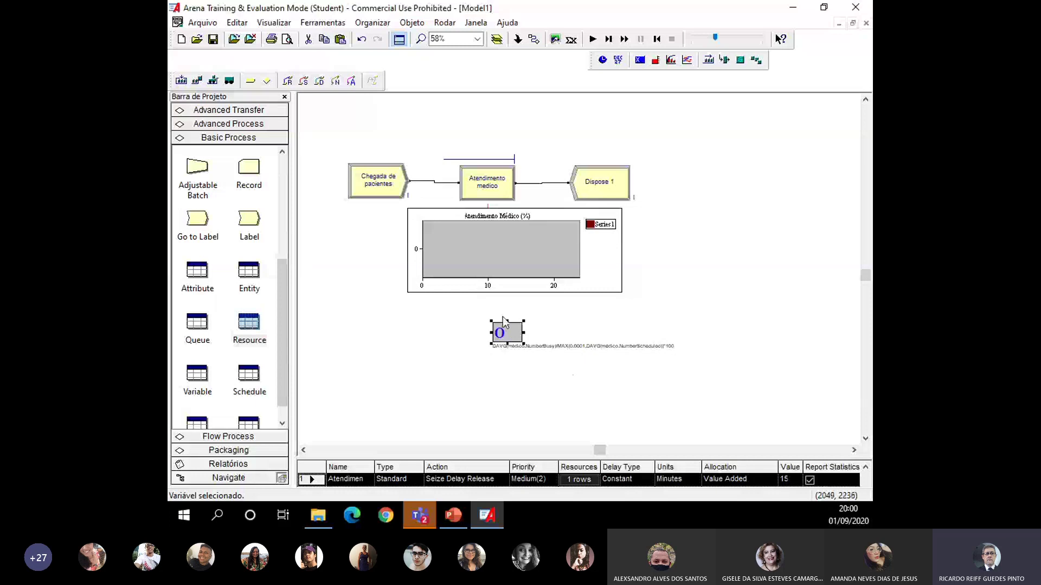
drag(504, 322, 638, 242)
click(710, 235)
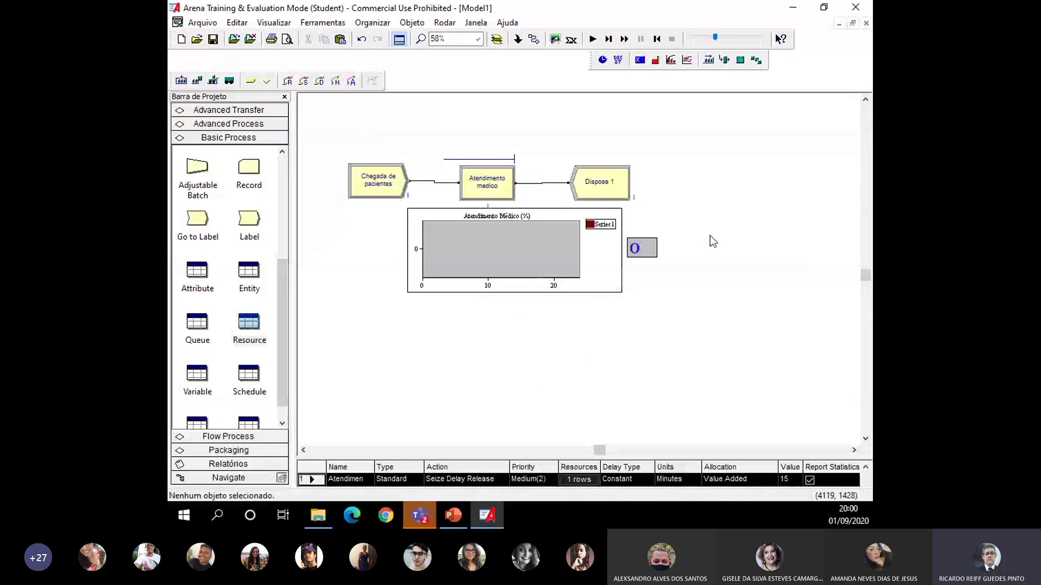
click(671, 60)
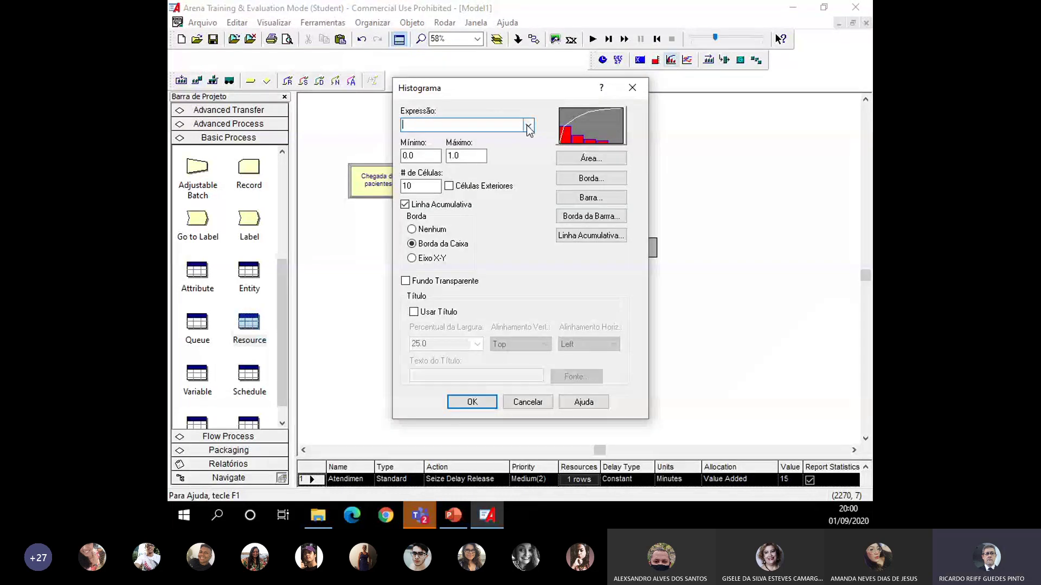
click(527, 125)
click(491, 138)
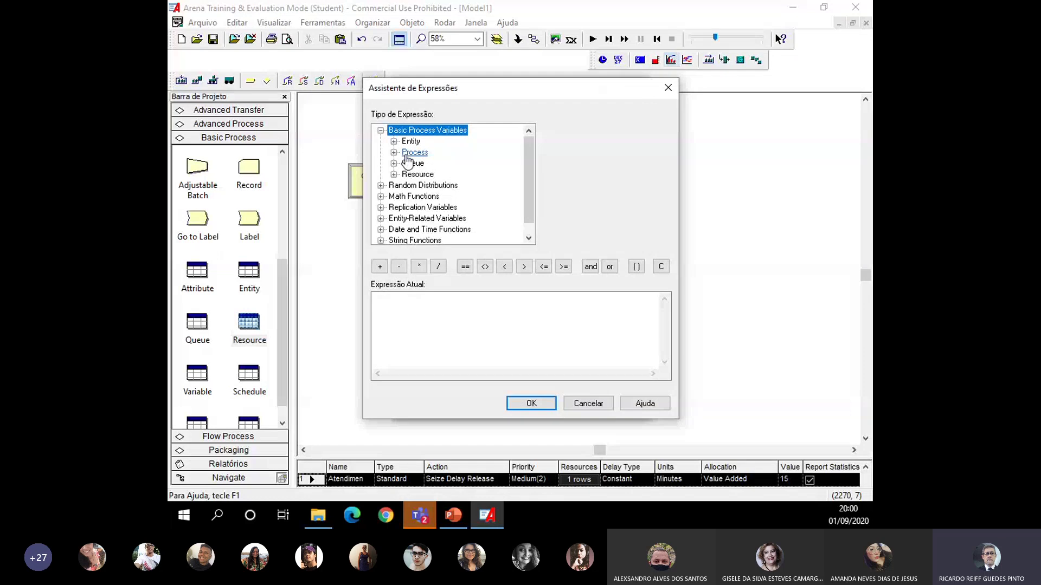
double_click(412, 163)
click(428, 164)
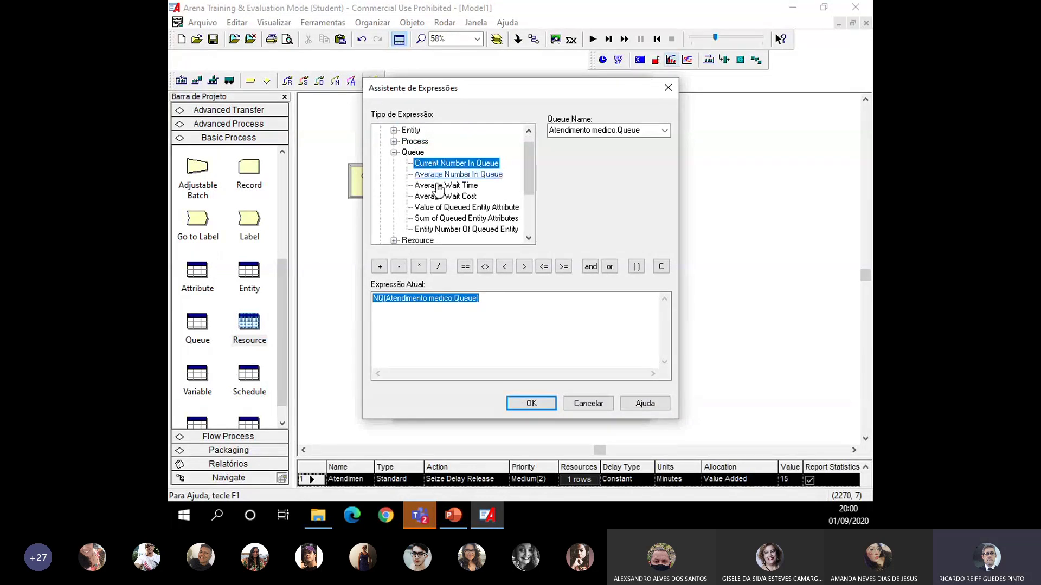
click(538, 403)
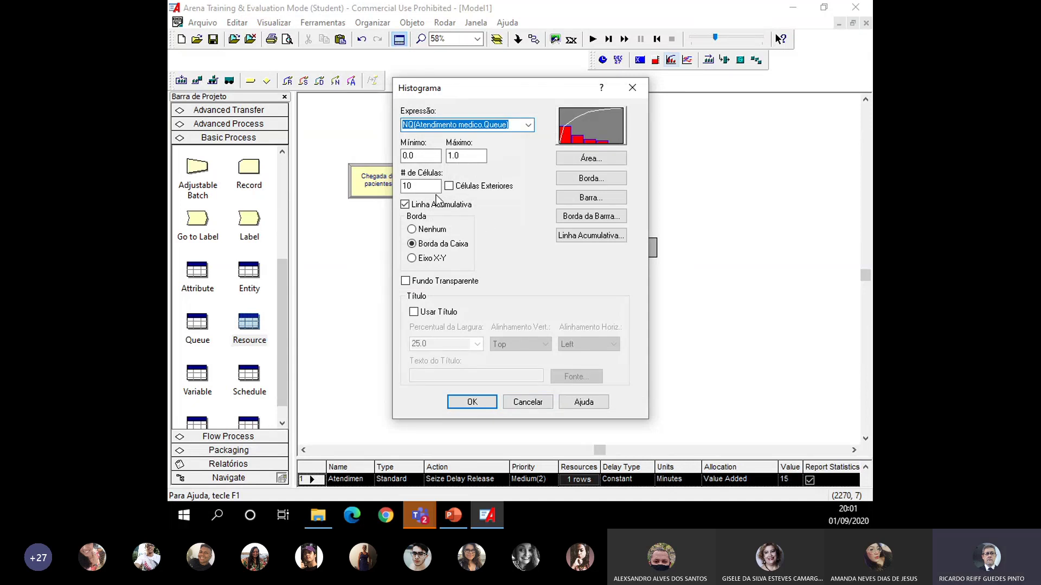
click(471, 402)
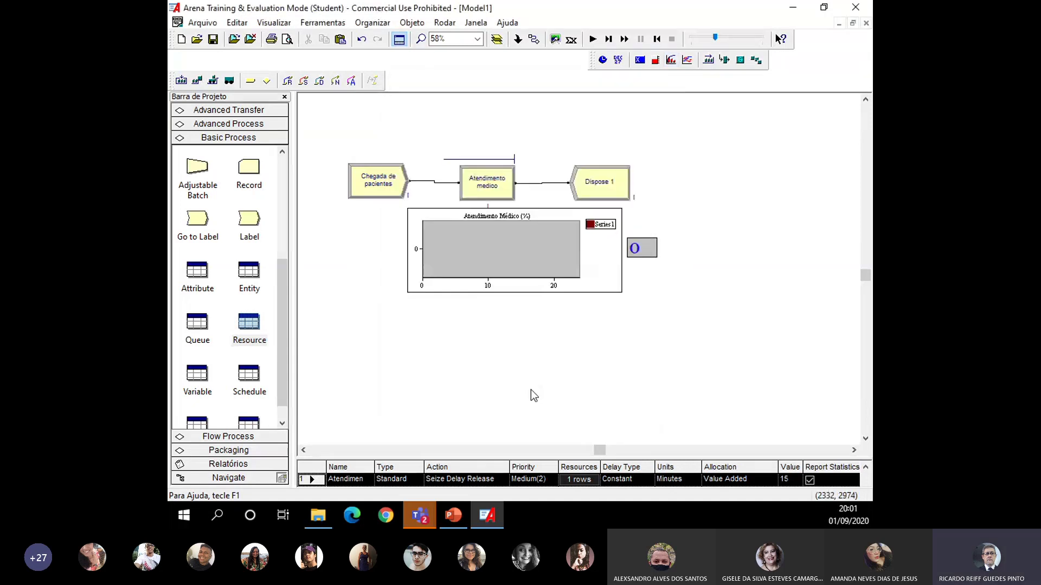
Start a new plot with one data series whose expression is the current number in queue, NQ(Atendimento medico.Queue)
click(687, 60)
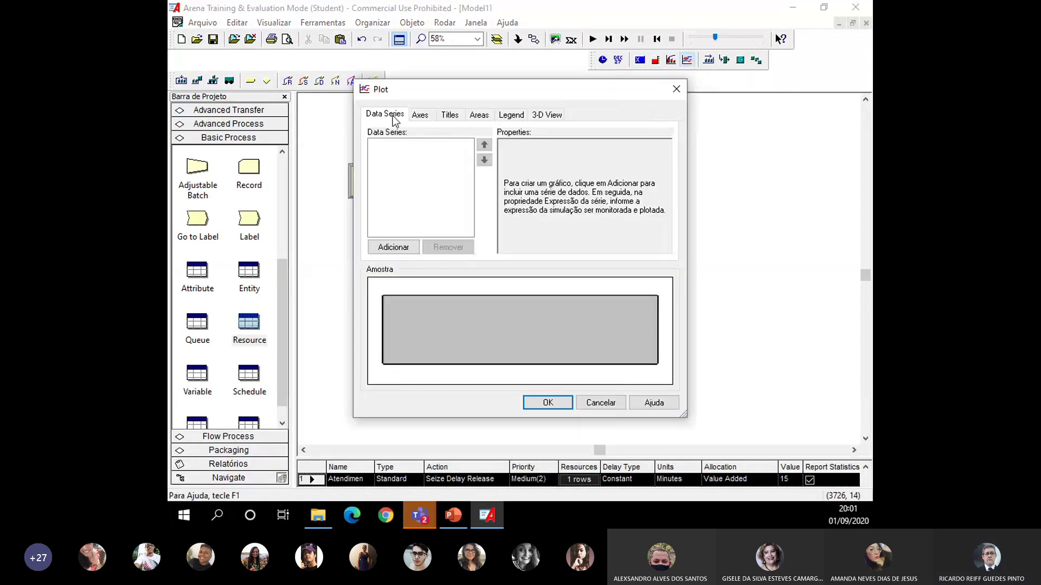
click(401, 249)
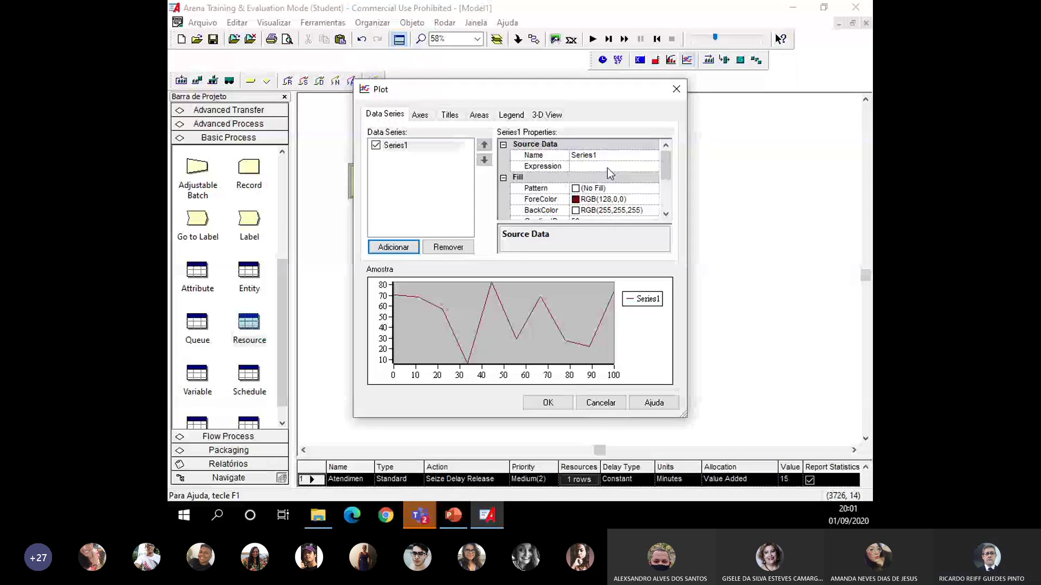
click(607, 168)
click(627, 177)
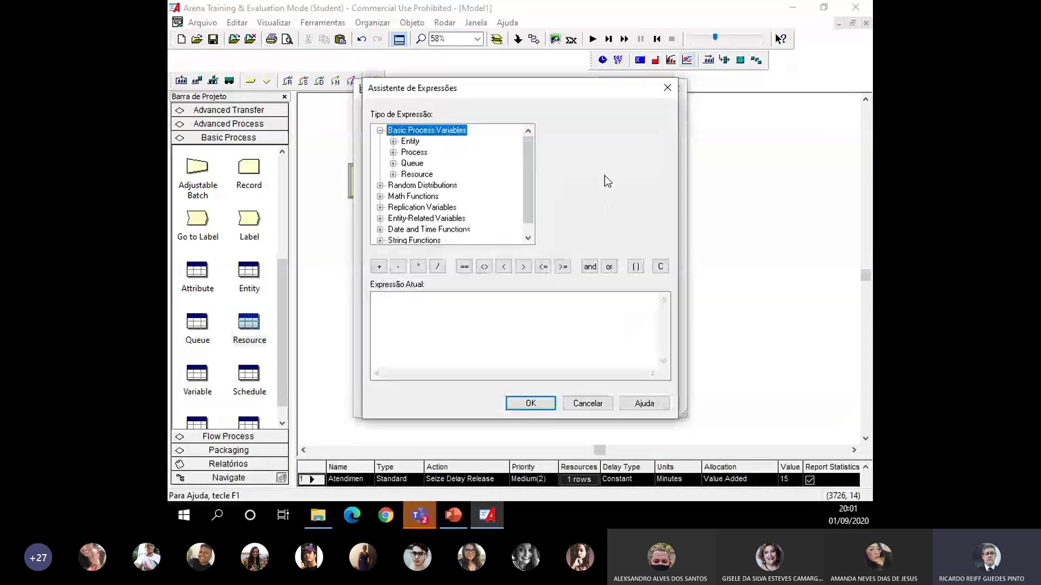
double_click(413, 163)
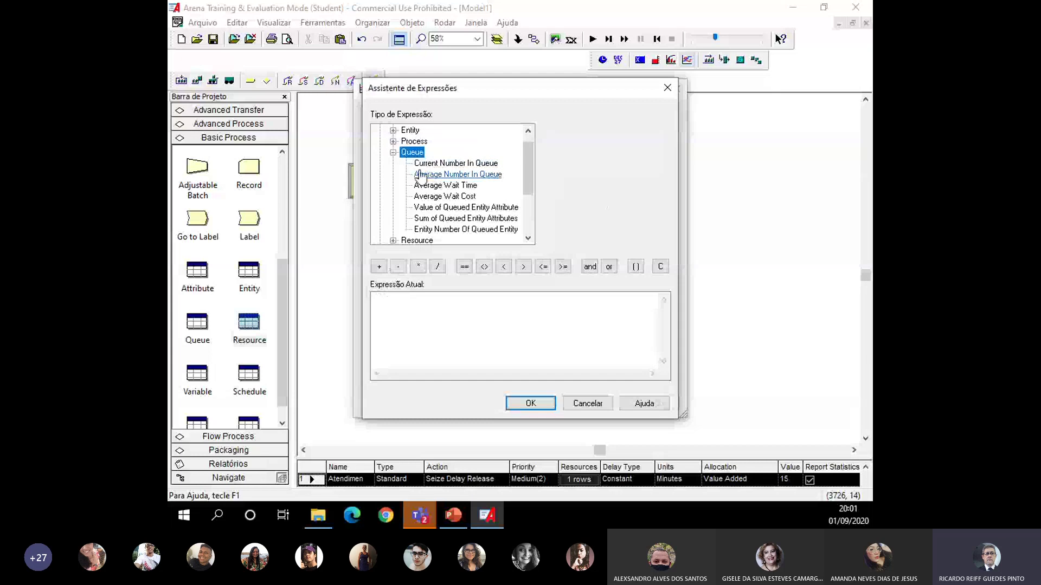
click(442, 163)
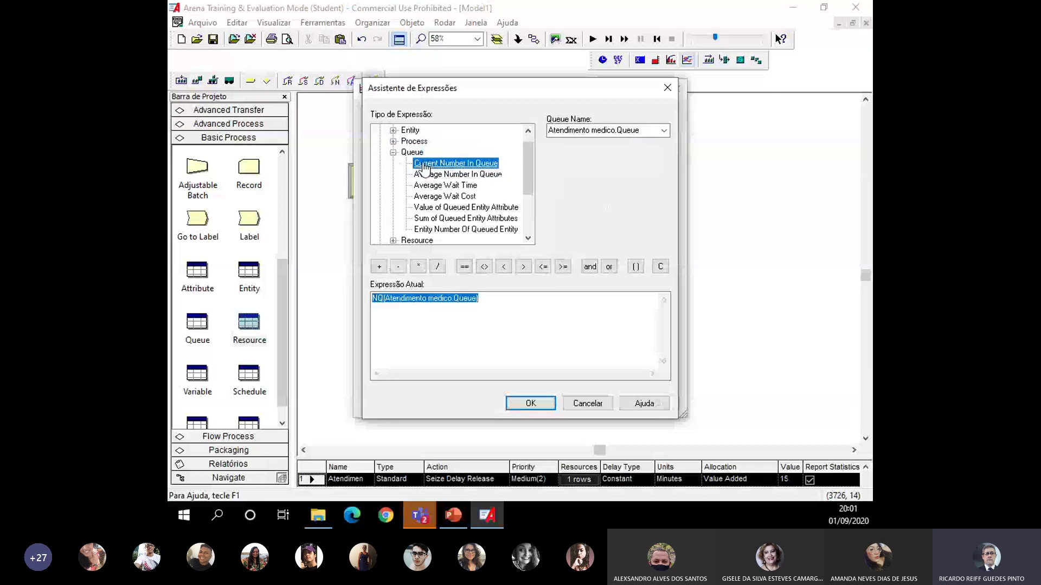
click(530, 404)
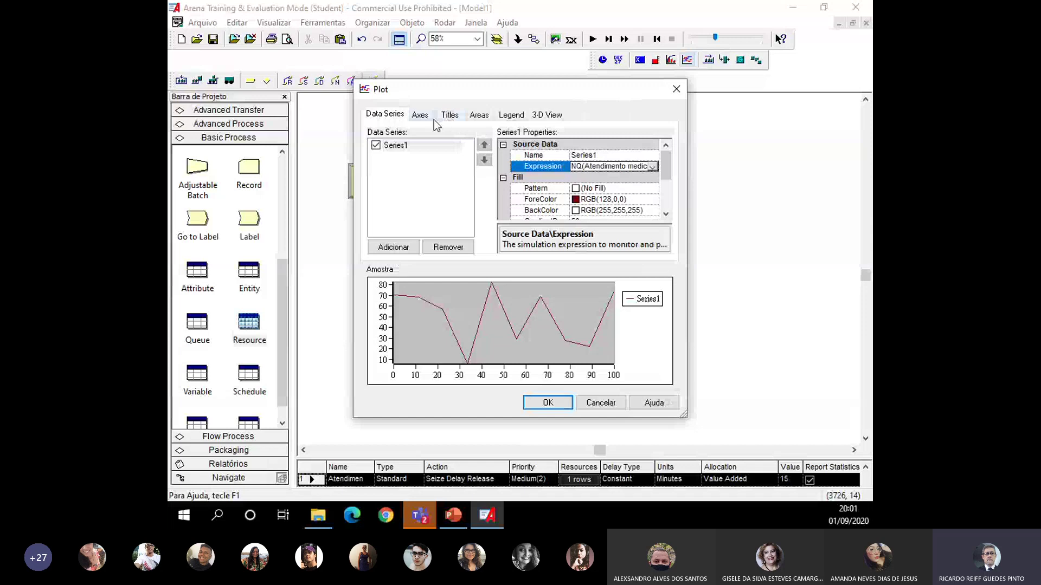
Give the queue series a Solid fill pattern with the blue foreground color RGB(0,128,192)
click(650, 191)
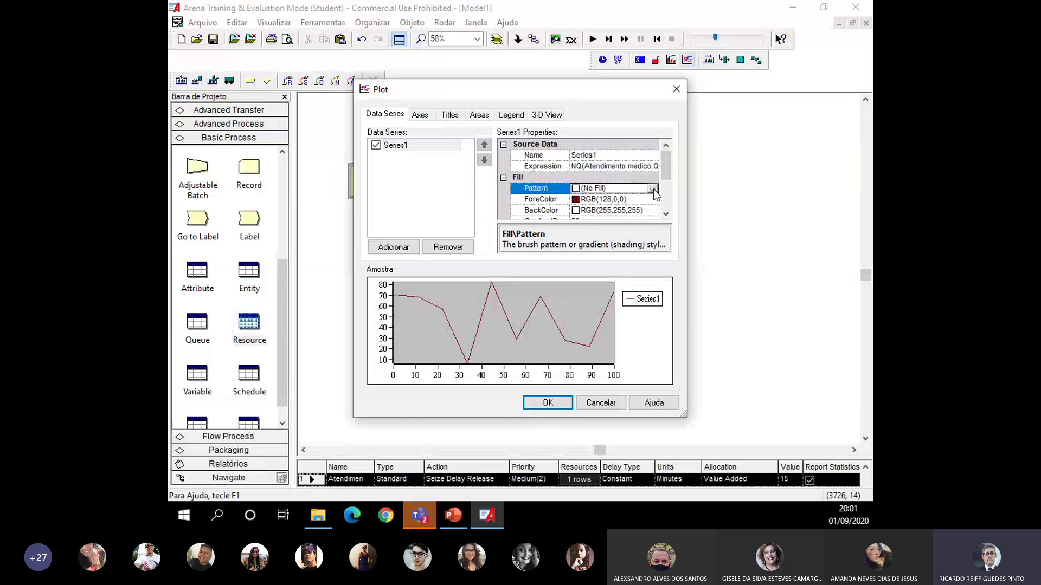
double_click(606, 186)
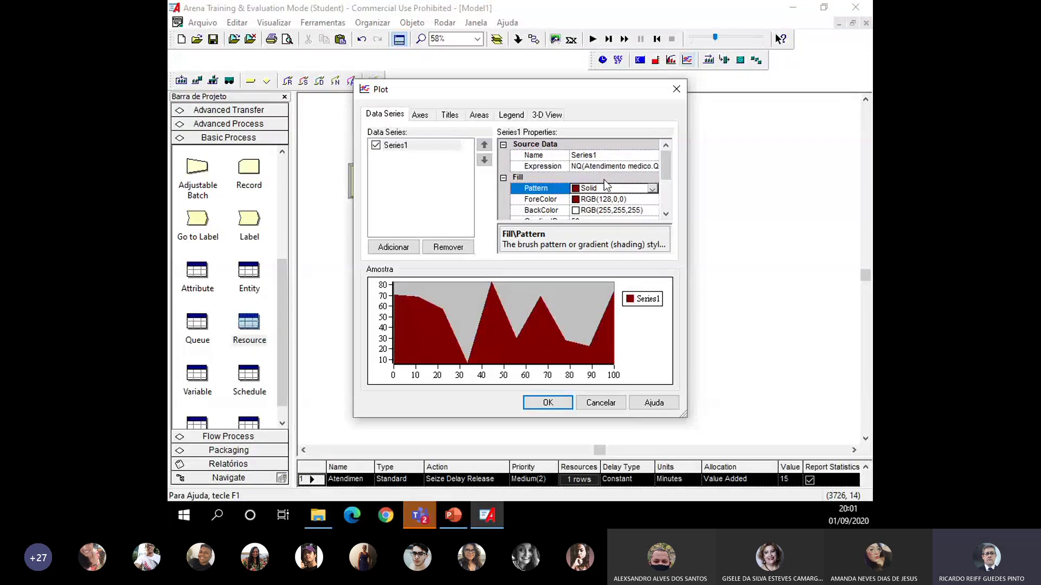
double_click(653, 199)
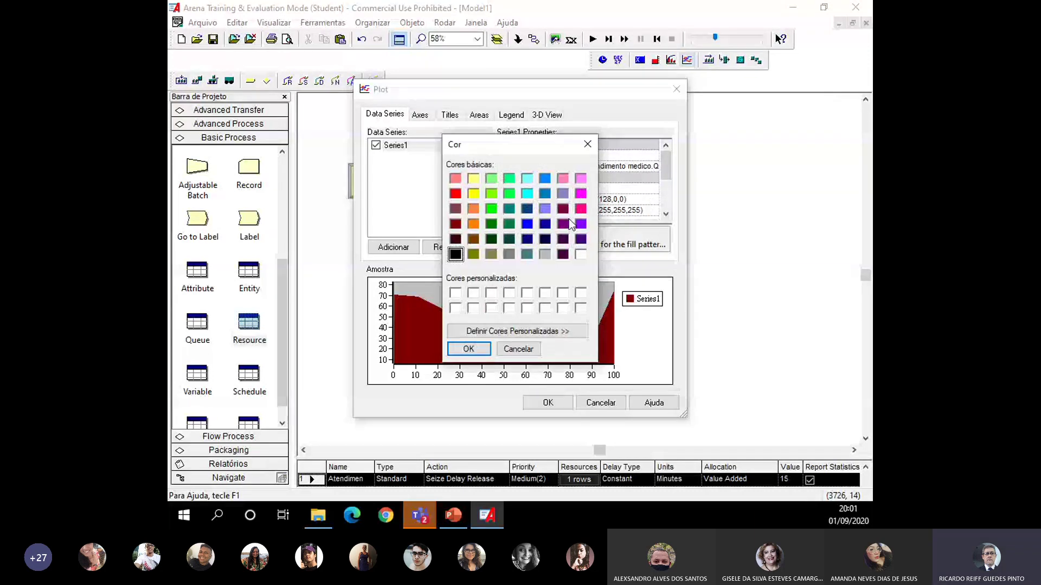
click(545, 194)
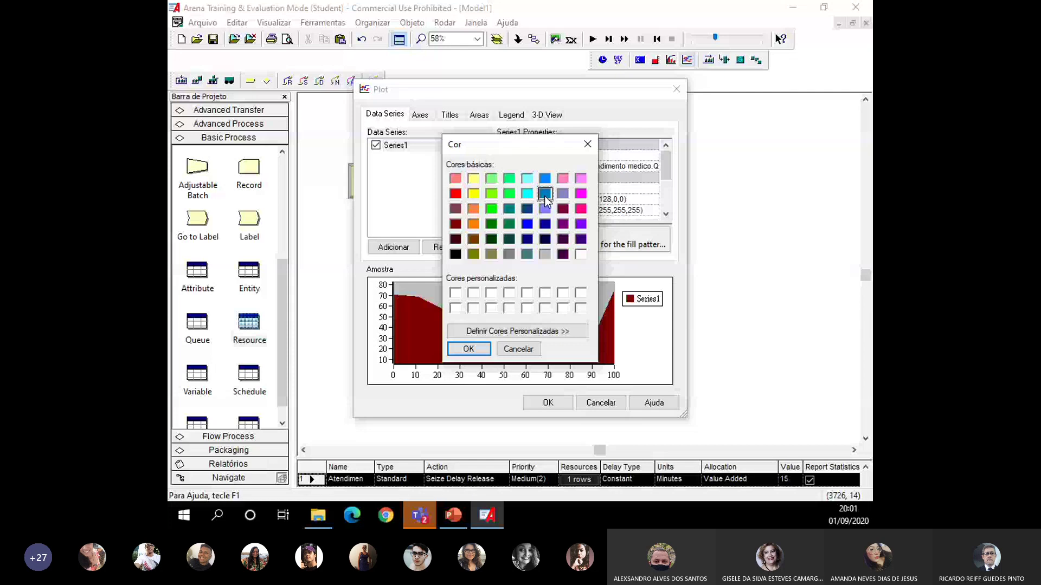
click(468, 349)
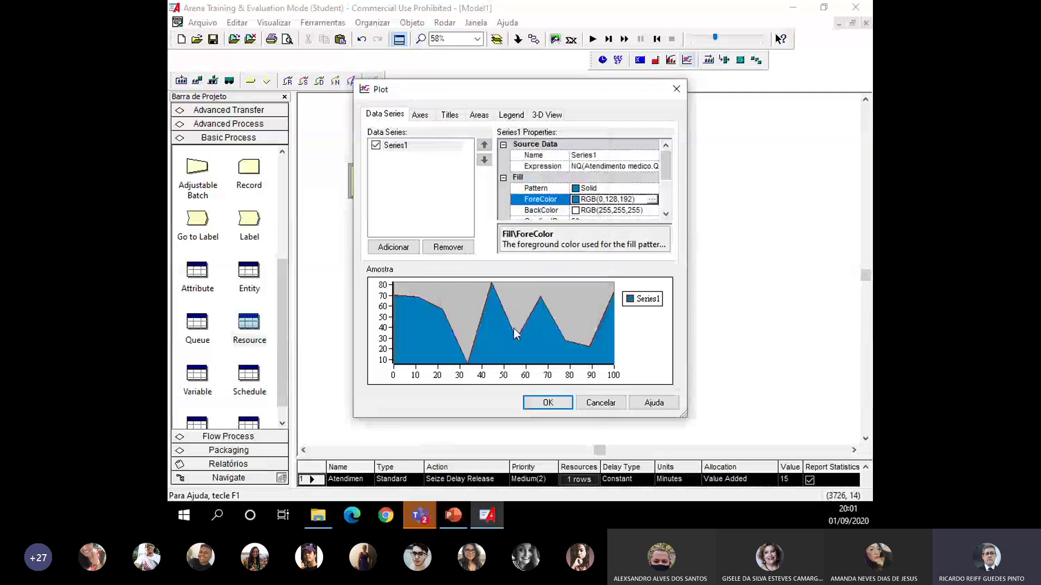
Set the plot's Time (X) axis maximum to 24 and draw the plot beneath the Atendimento Médico (%) plot at about the same size
click(423, 115)
drag(664, 158, 665, 193)
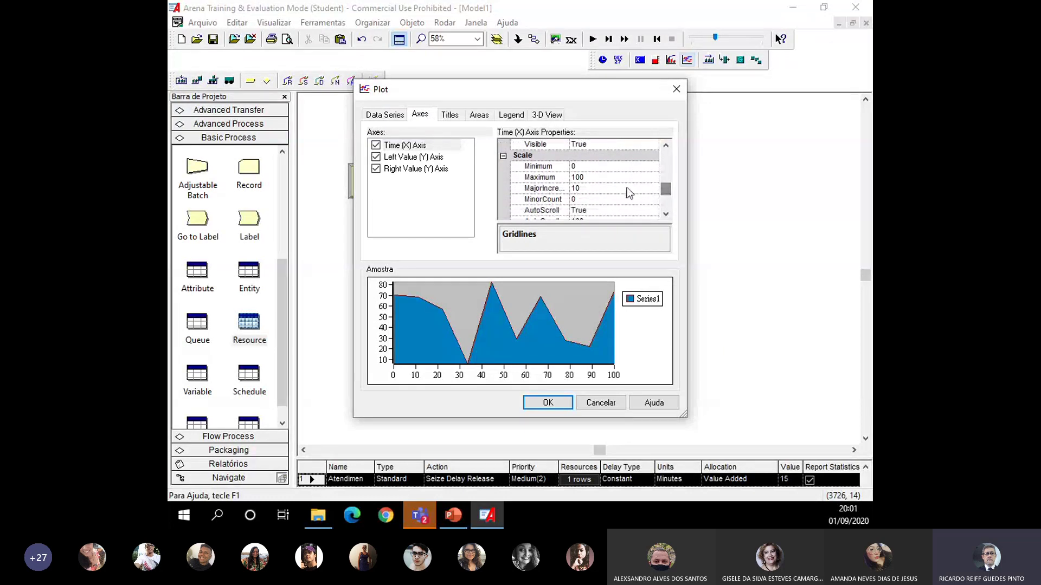
click(590, 177)
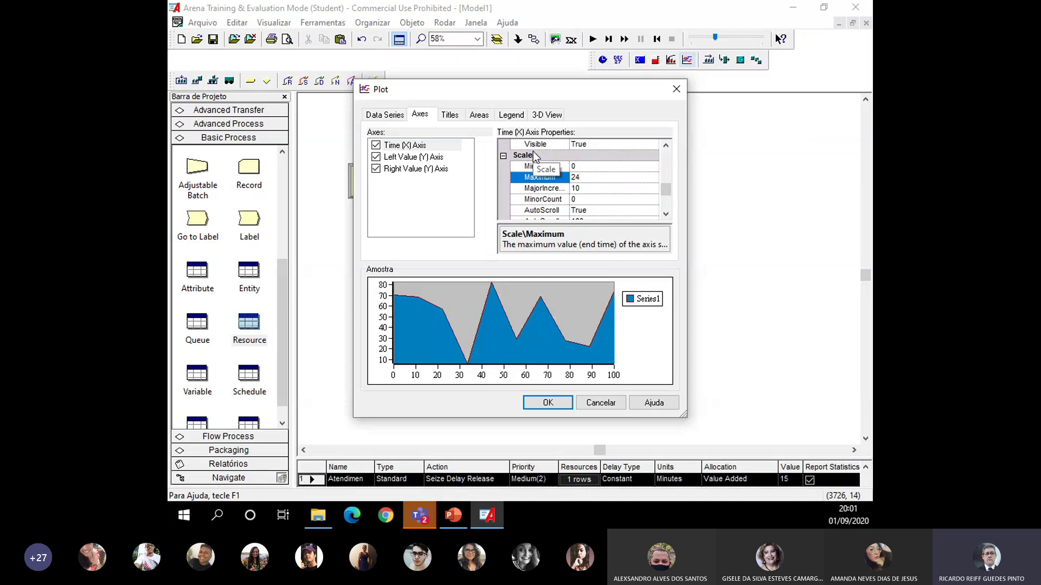
click(561, 405)
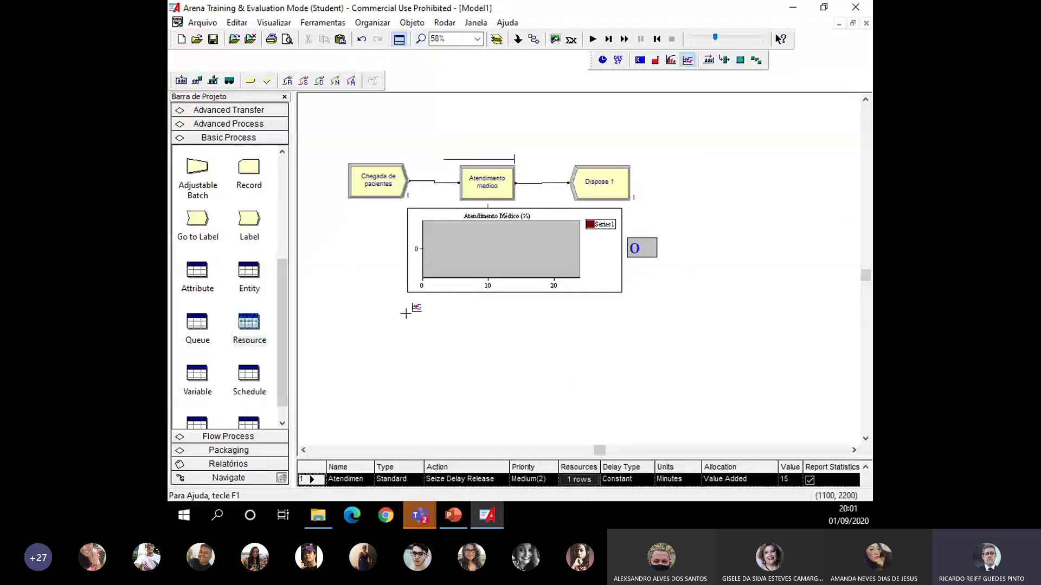
mouse_move(405, 311)
mouse_down()
mouse_move(618, 373)
mouse_move(622, 398)
mouse_up()
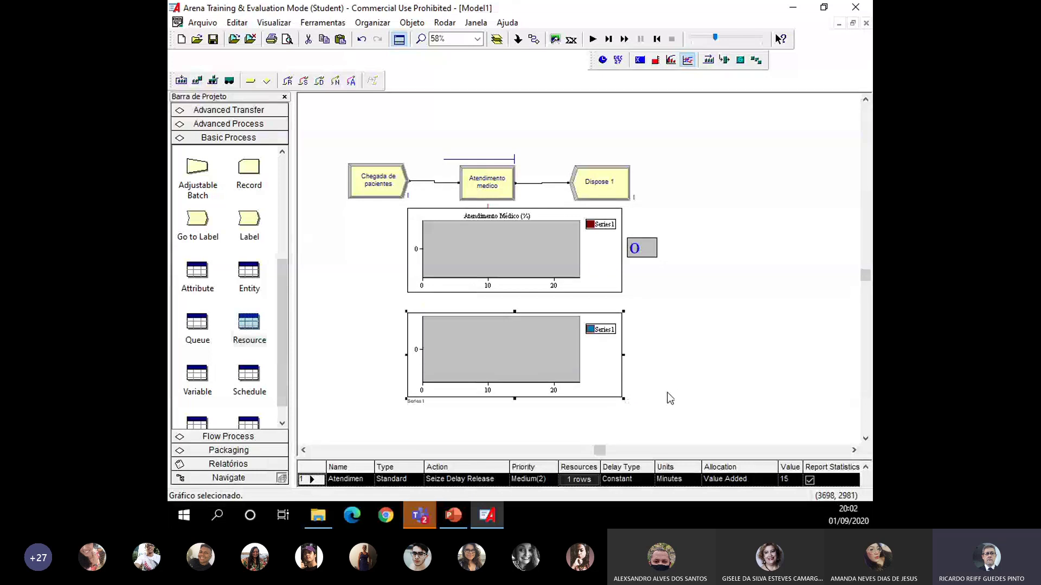
Create a variable display with its expression replaced by the current number in queue, NQ(Atendimento medico.Queue)
click(640, 60)
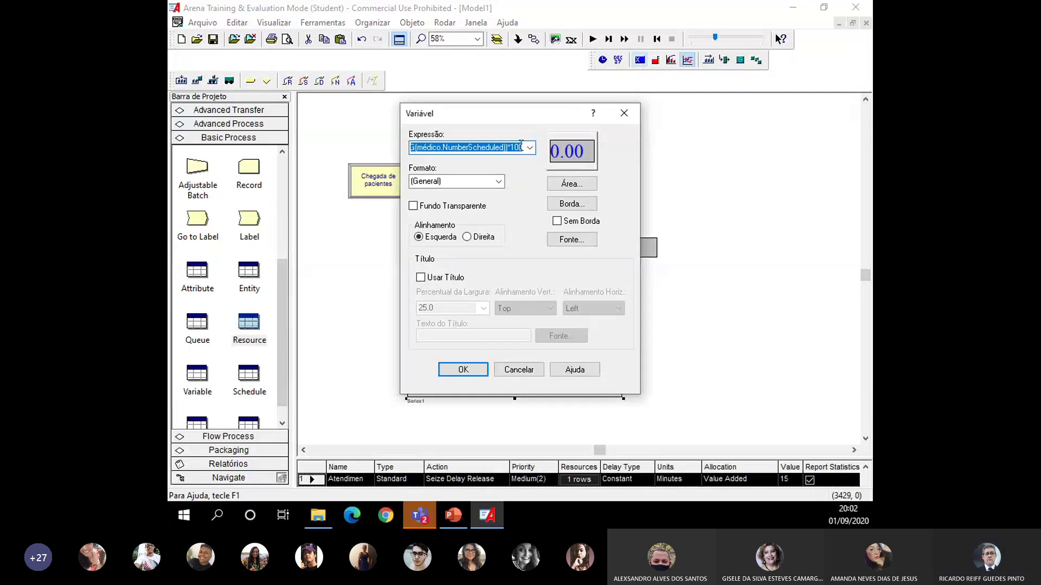
key(BackSpace)
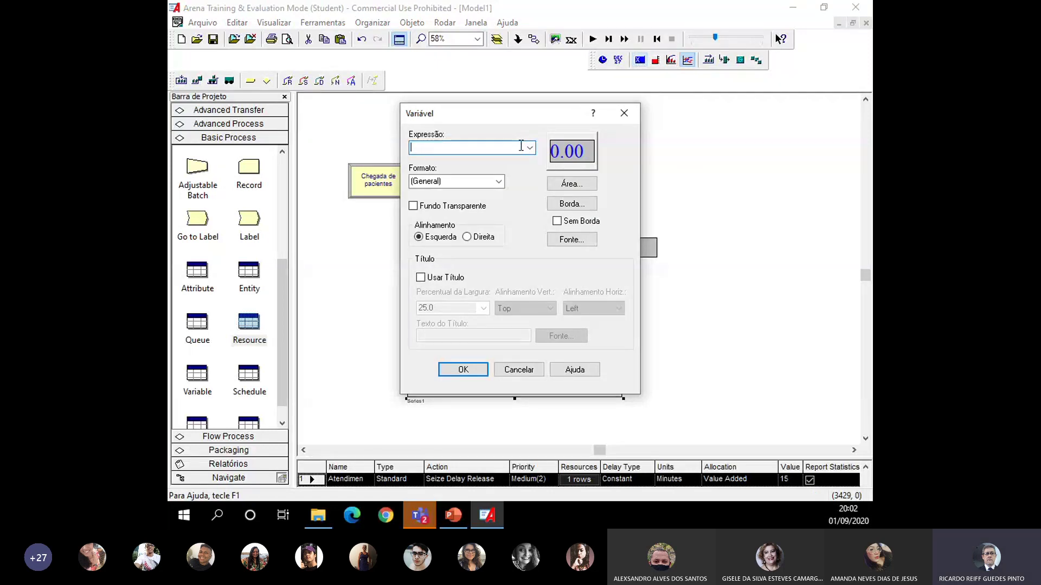
right_click(485, 147)
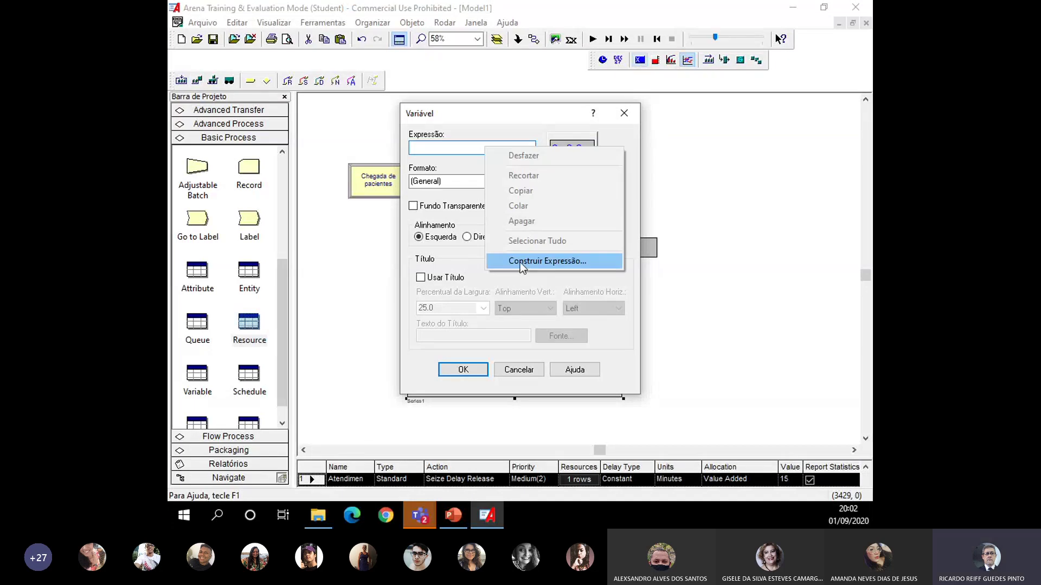
click(519, 262)
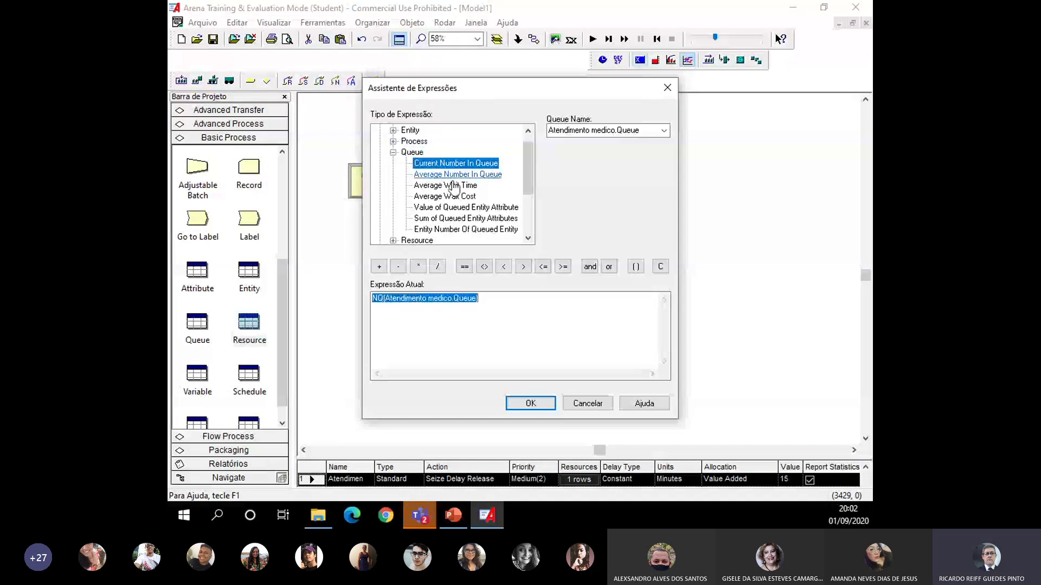
click(540, 405)
click(469, 373)
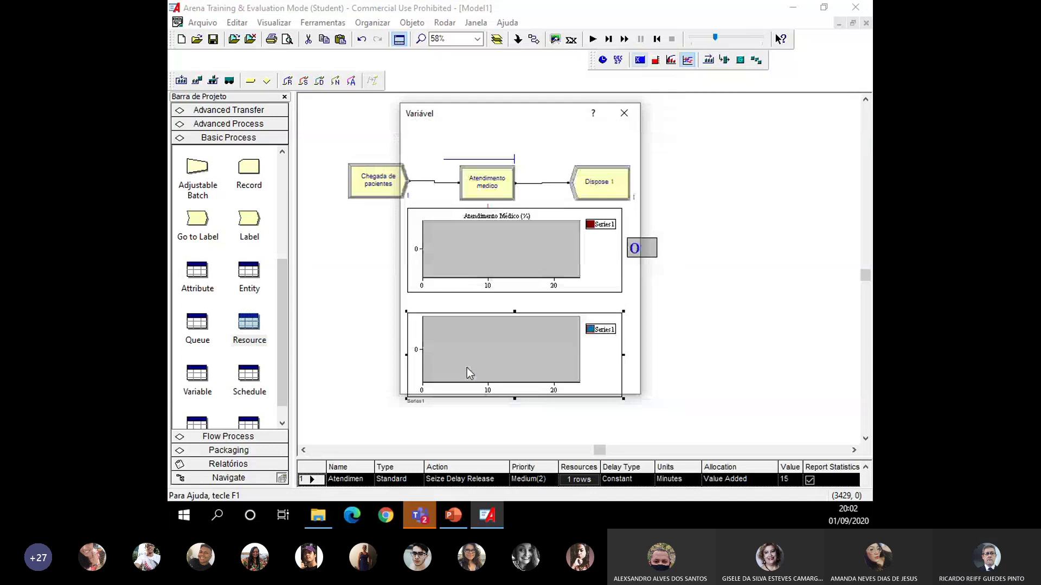
Draw the queue variable display beside the queue plot, roughly the size of the existing one, and set its format to ***
click(637, 338)
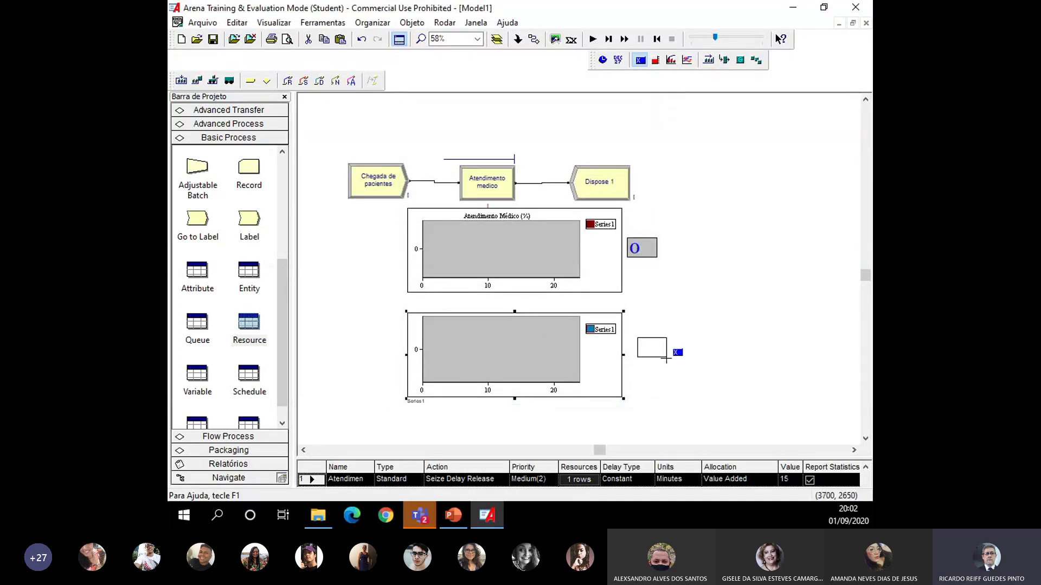
click(666, 358)
double_click(653, 348)
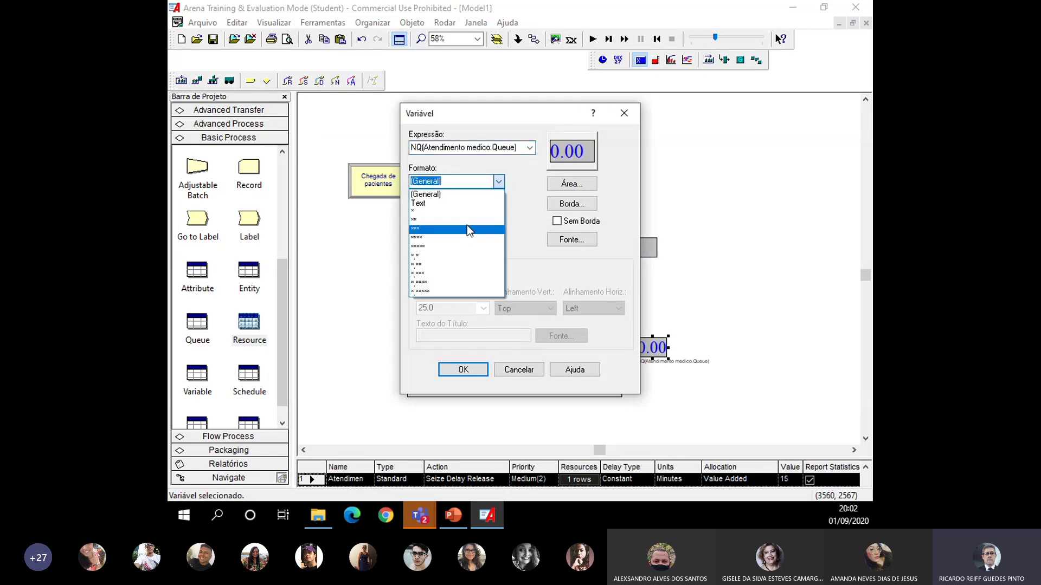
click(467, 228)
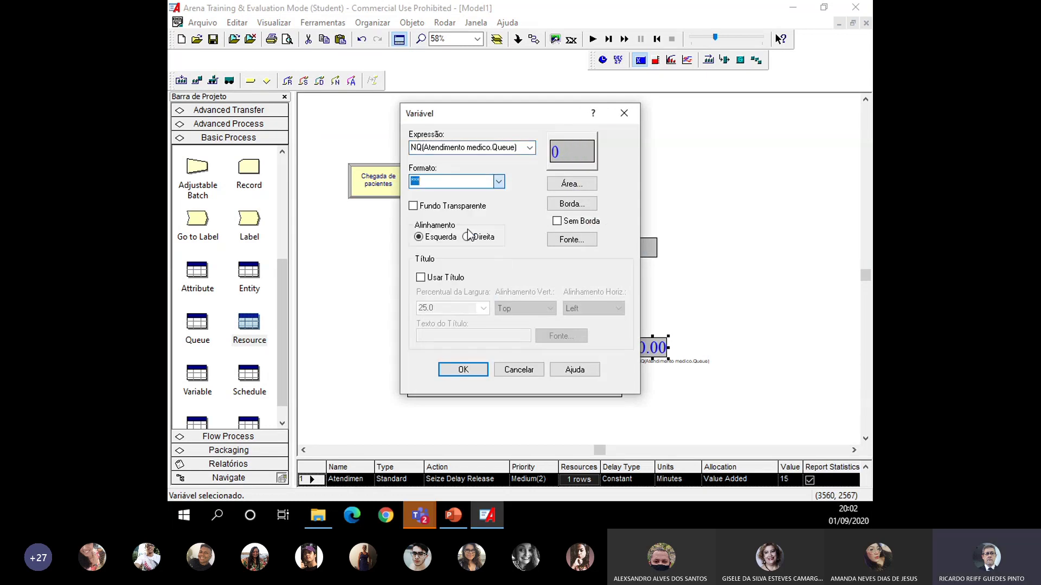
click(472, 368)
click(607, 409)
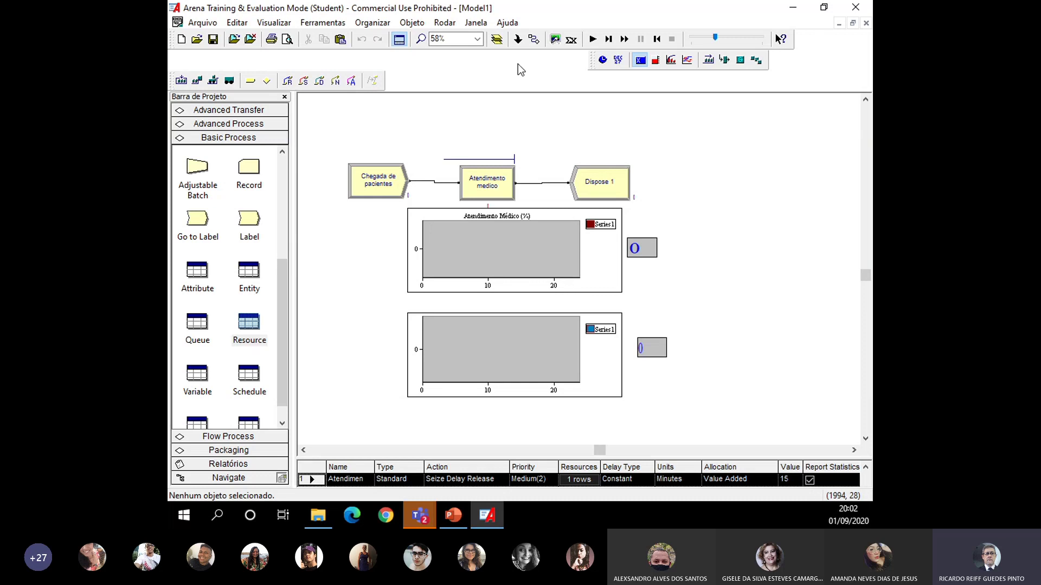
Run the simulation to the end and examine the médico resource's usage and scheduled utilization in the Category Overview report
click(592, 39)
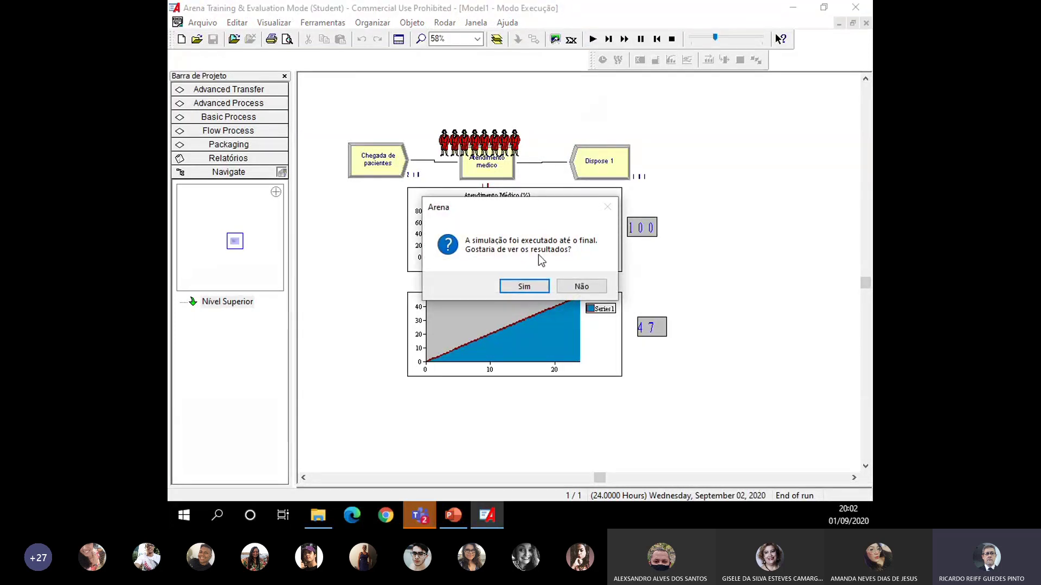
click(523, 287)
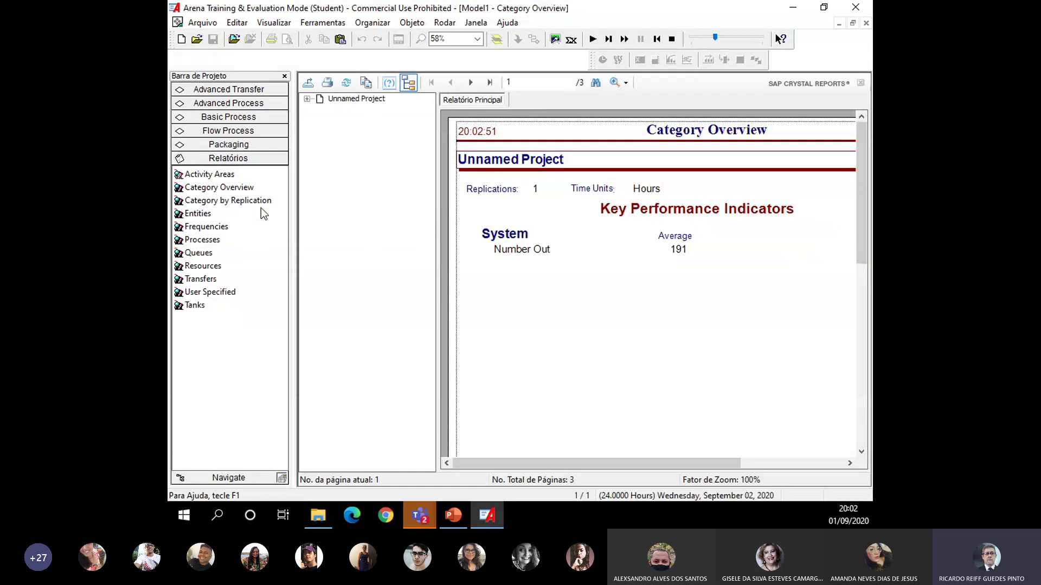
click(238, 118)
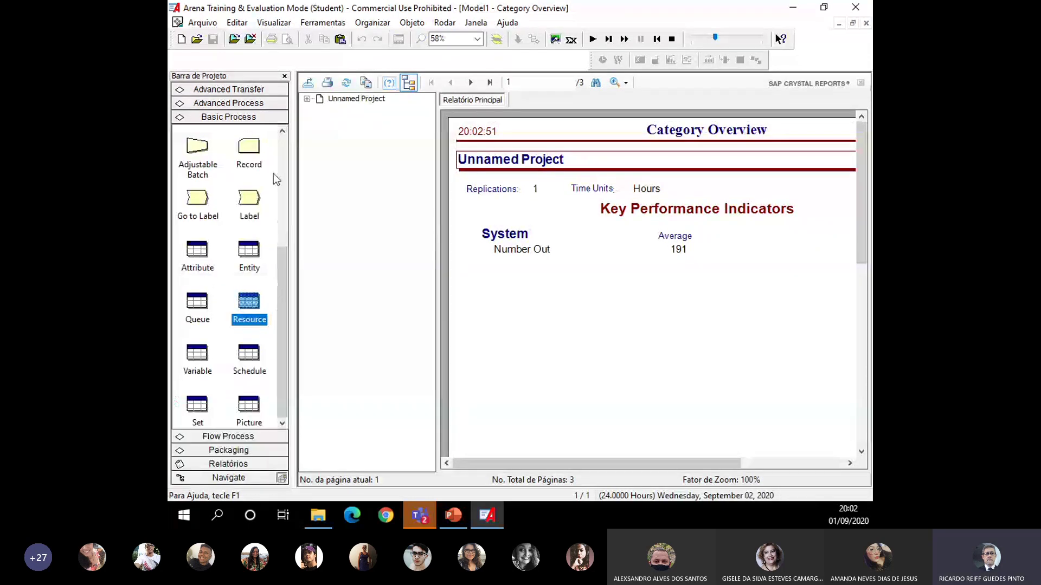
click(307, 99)
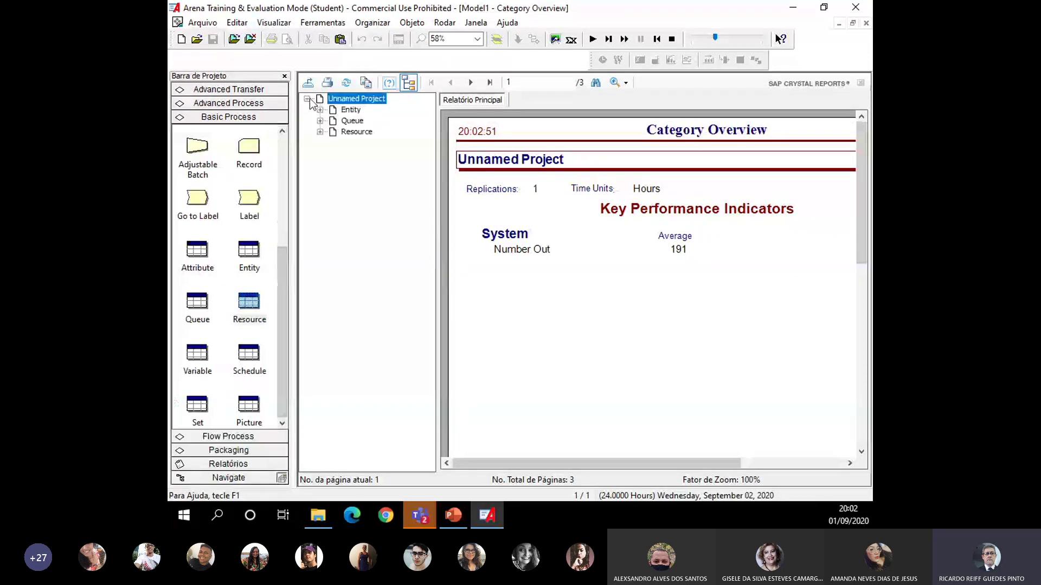
click(320, 132)
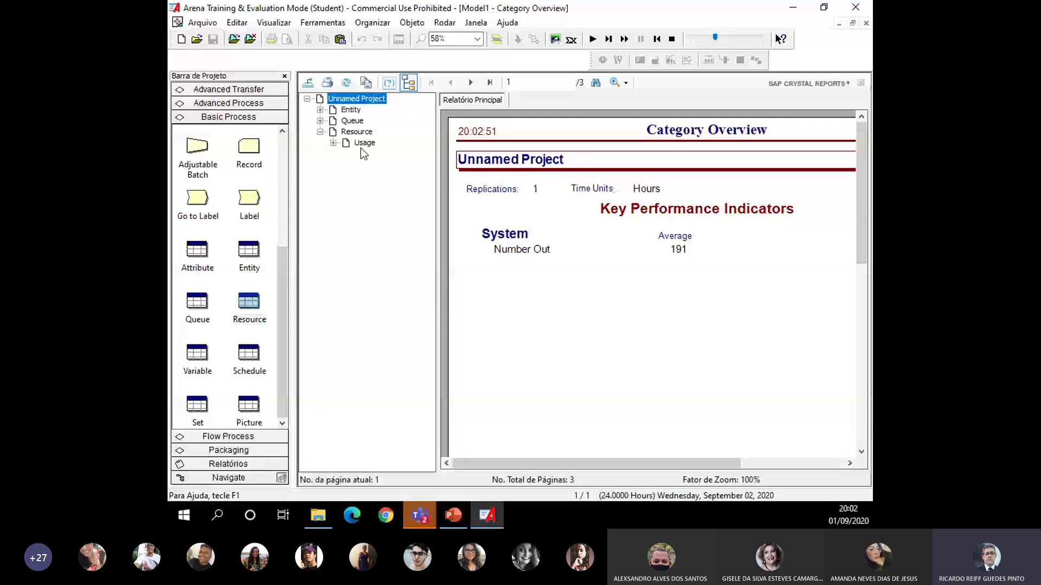
click(362, 143)
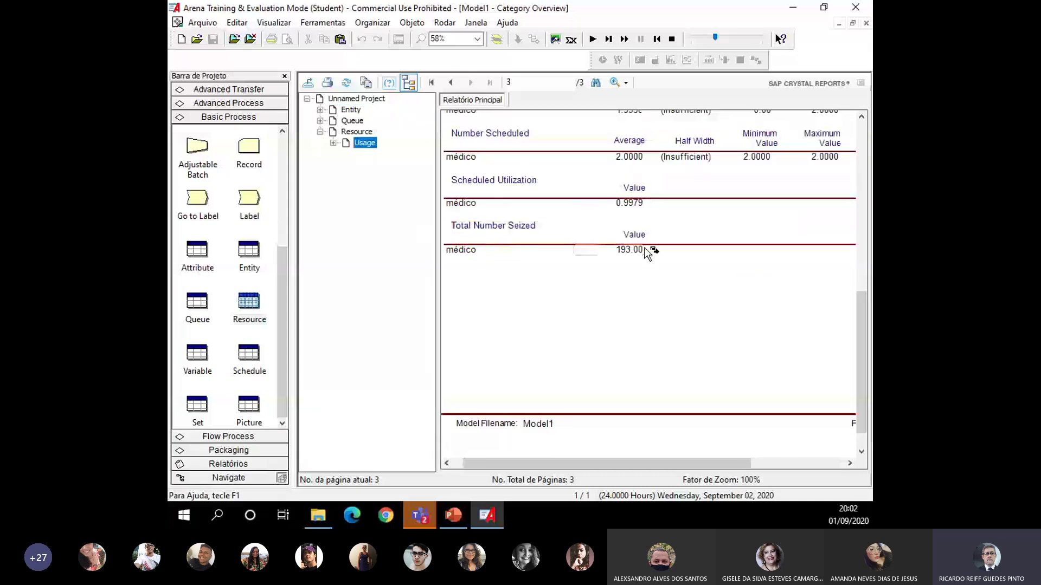
click(628, 204)
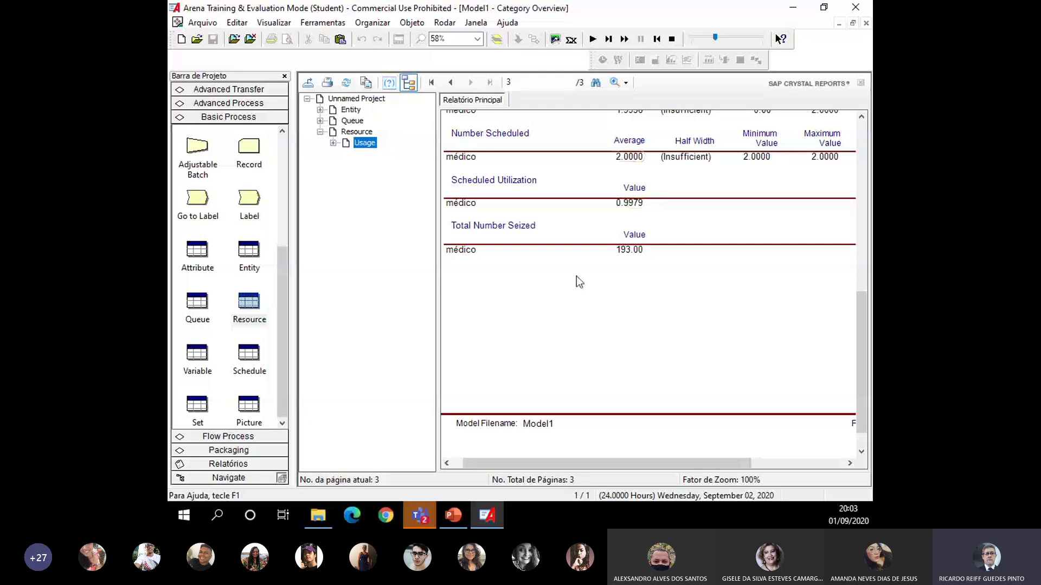
End the run and close the report, and rerun the simulation to watch the plots without opening the results
click(671, 39)
click(866, 23)
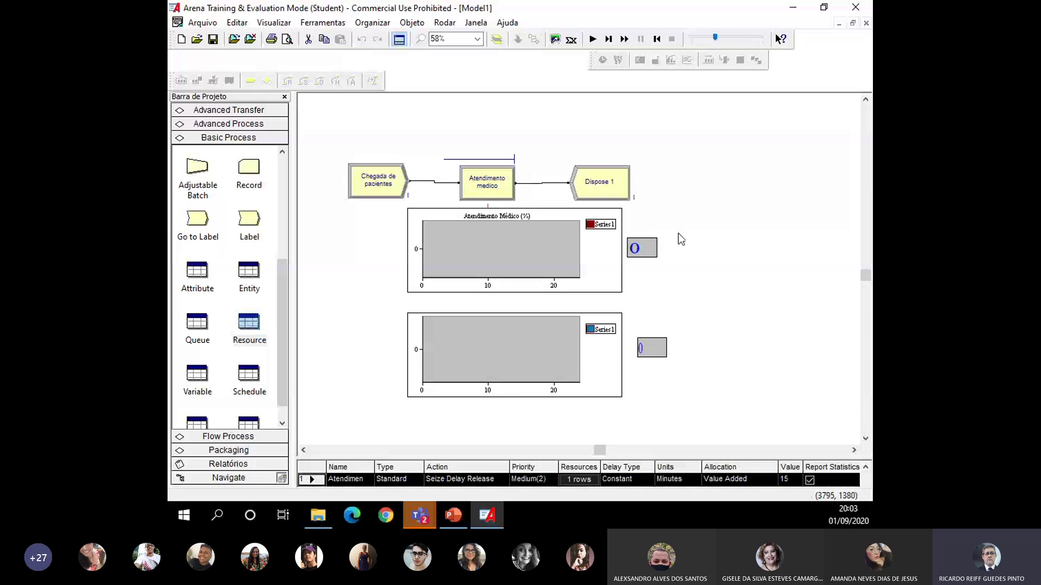
click(592, 39)
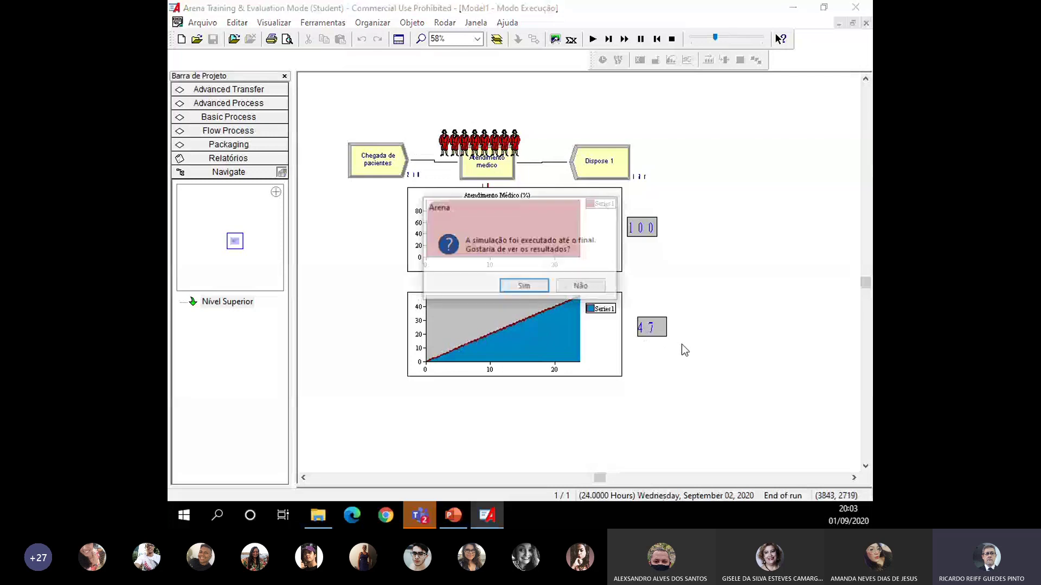
click(578, 287)
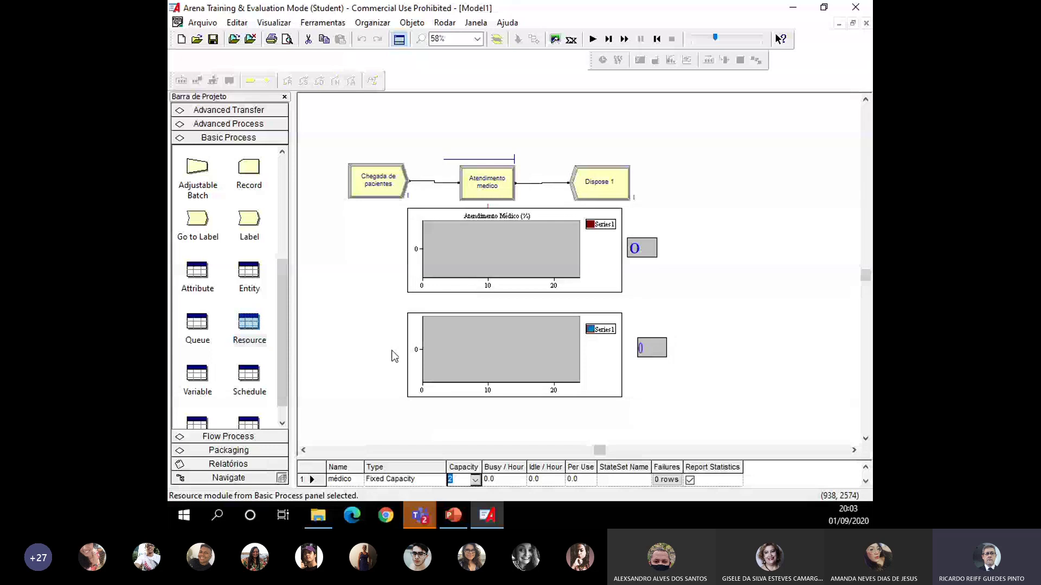
Set the médico resource's capacity to 3 and run the simulation to the end
text(3)
click(411, 389)
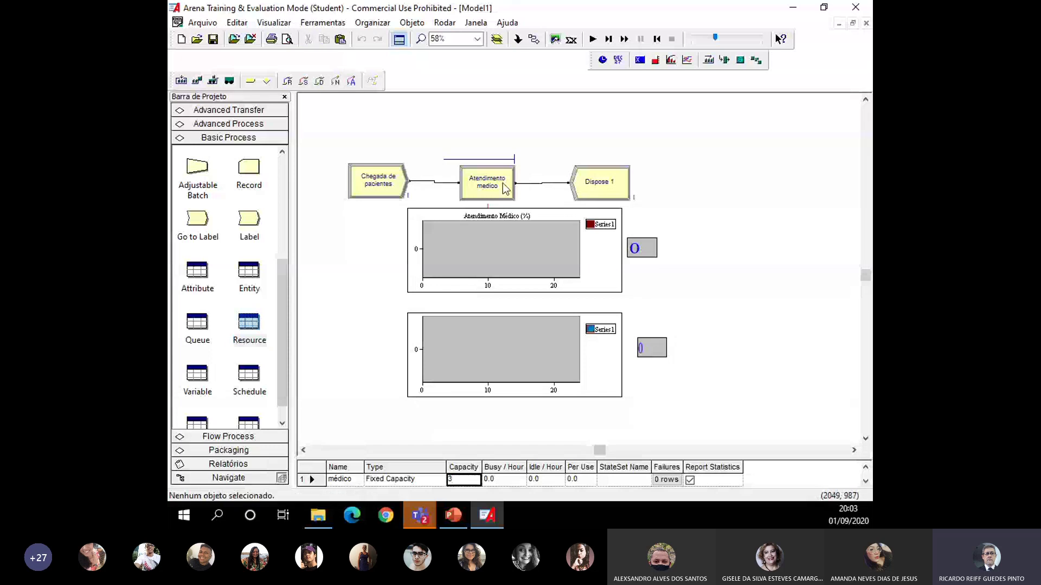
click(592, 39)
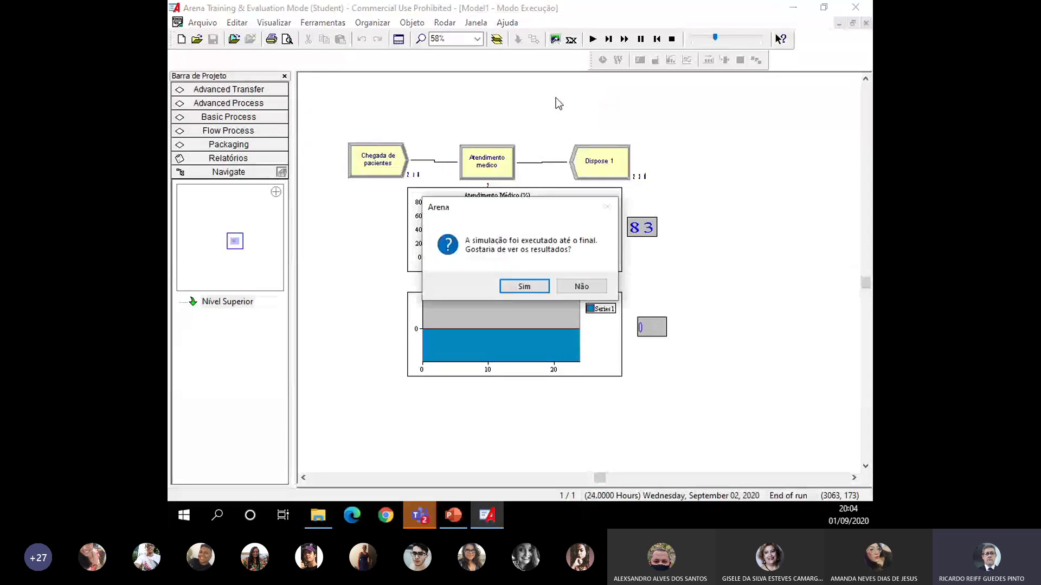
Review the Resource usage section of the new Category Overview report, and end the run and close the report
click(523, 286)
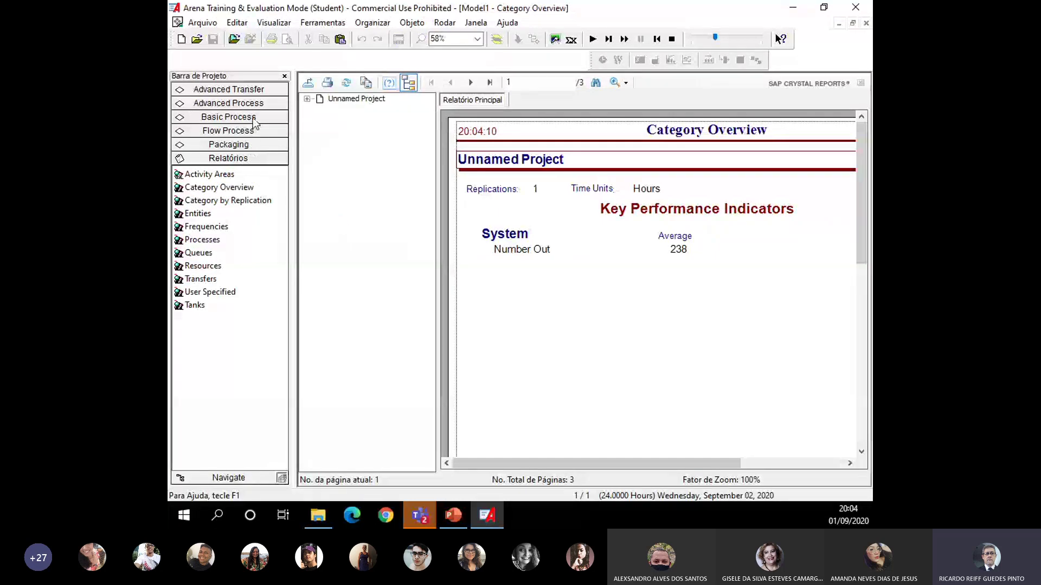
click(252, 119)
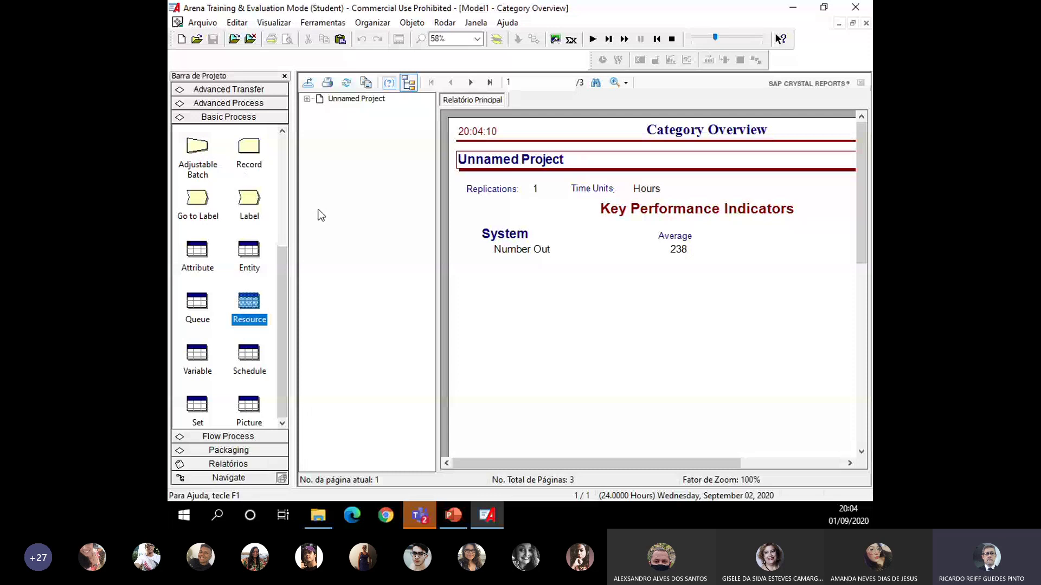
click(307, 98)
click(356, 132)
scroll(545, 276, up, 2)
scroll(545, 276, up, 2)
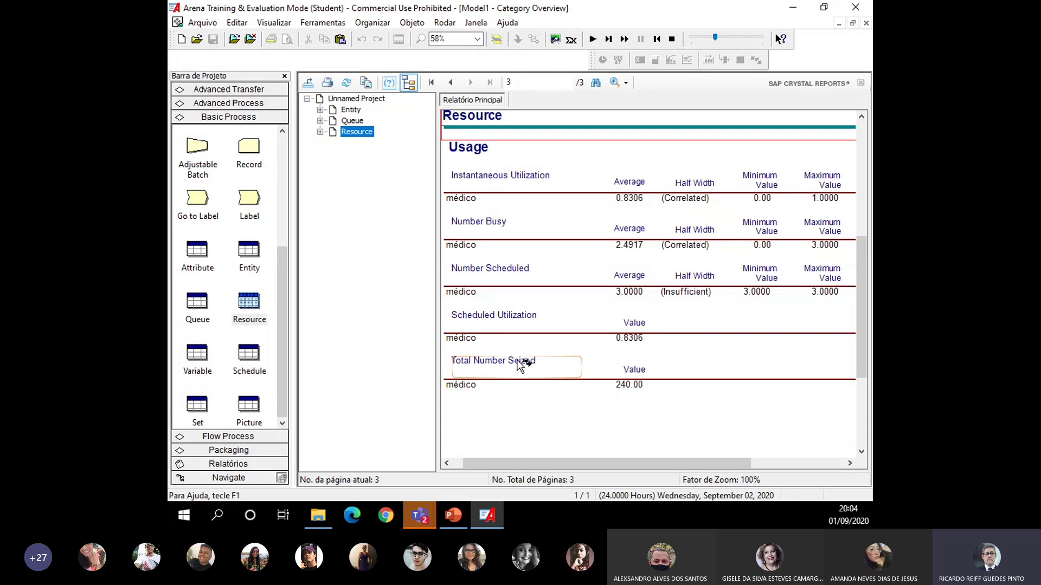
click(672, 39)
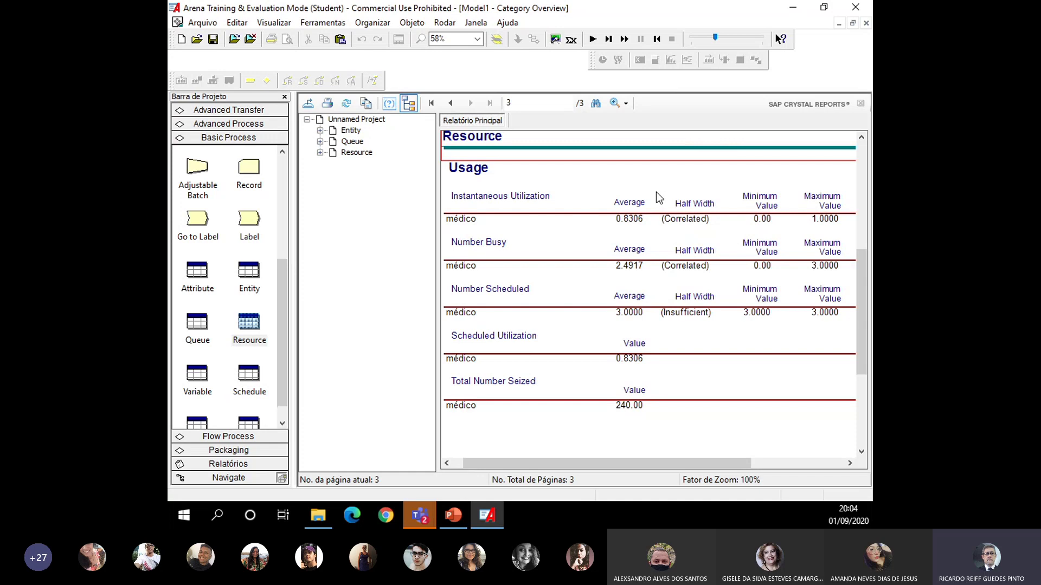
click(865, 24)
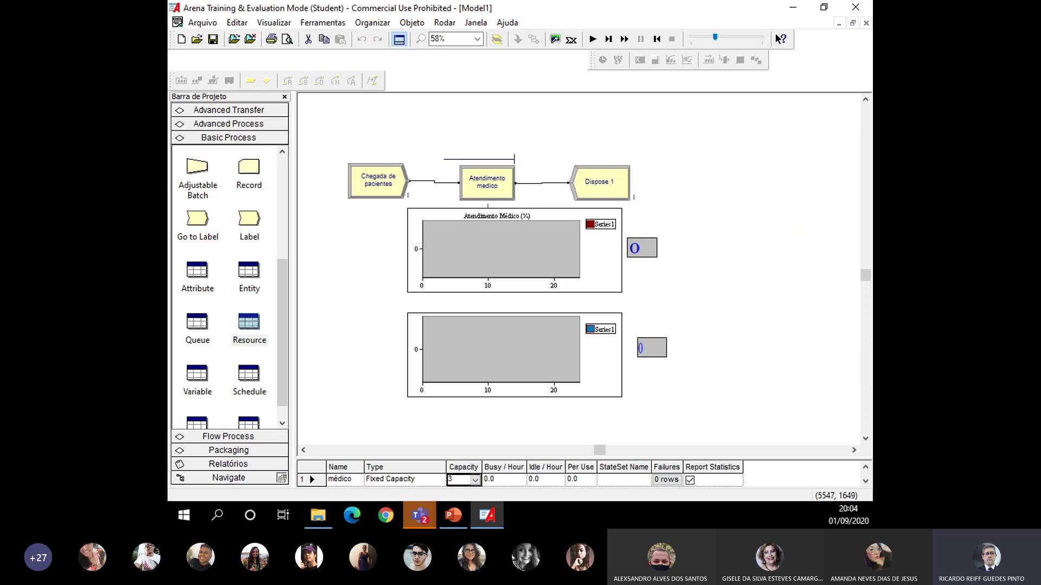
Change the time between arrivals type of the Chegada de pacientes module to Random (Expo)
click(368, 185)
double_click(369, 186)
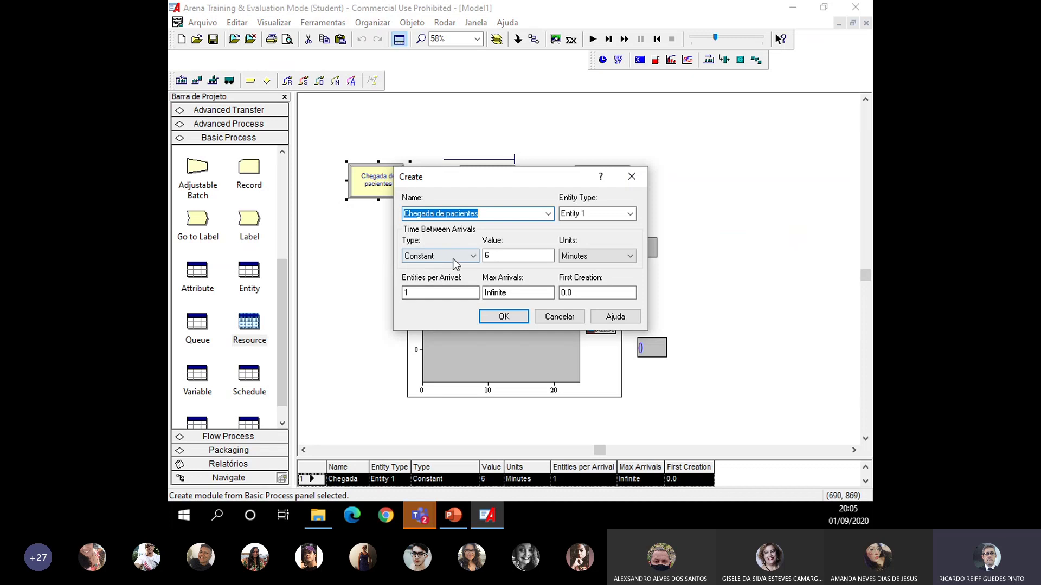
click(472, 257)
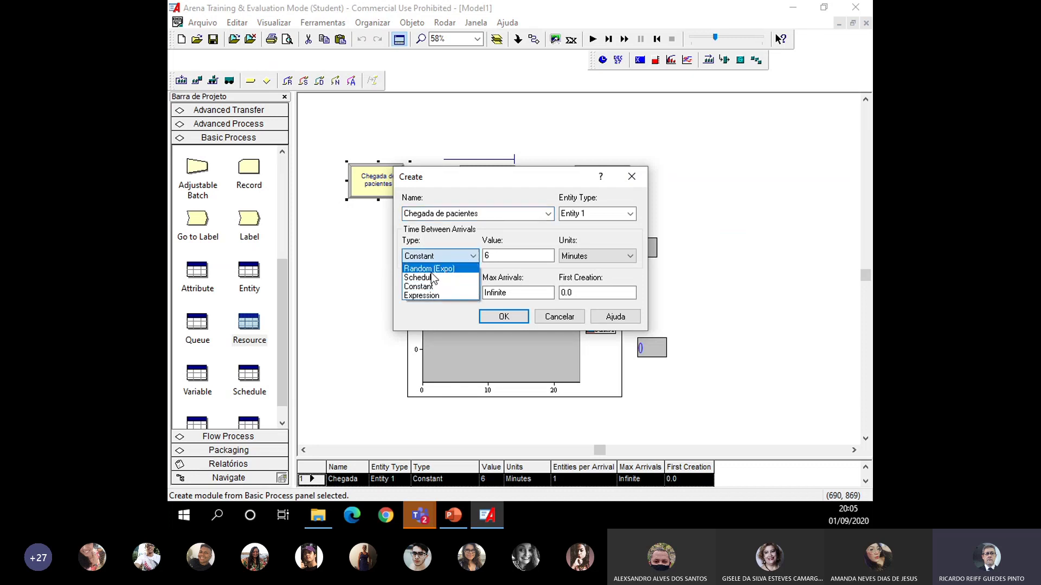
click(434, 269)
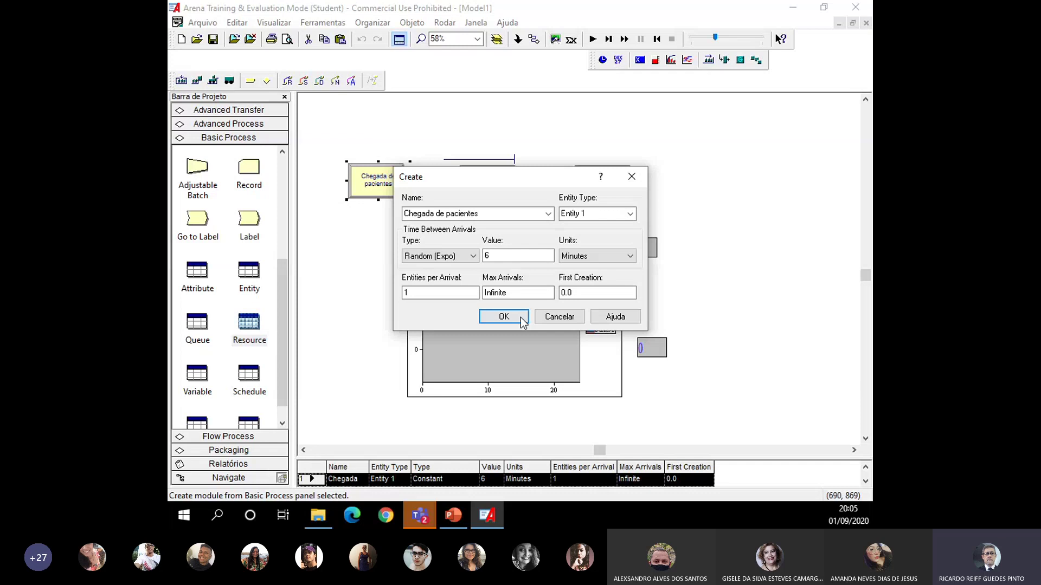
click(503, 317)
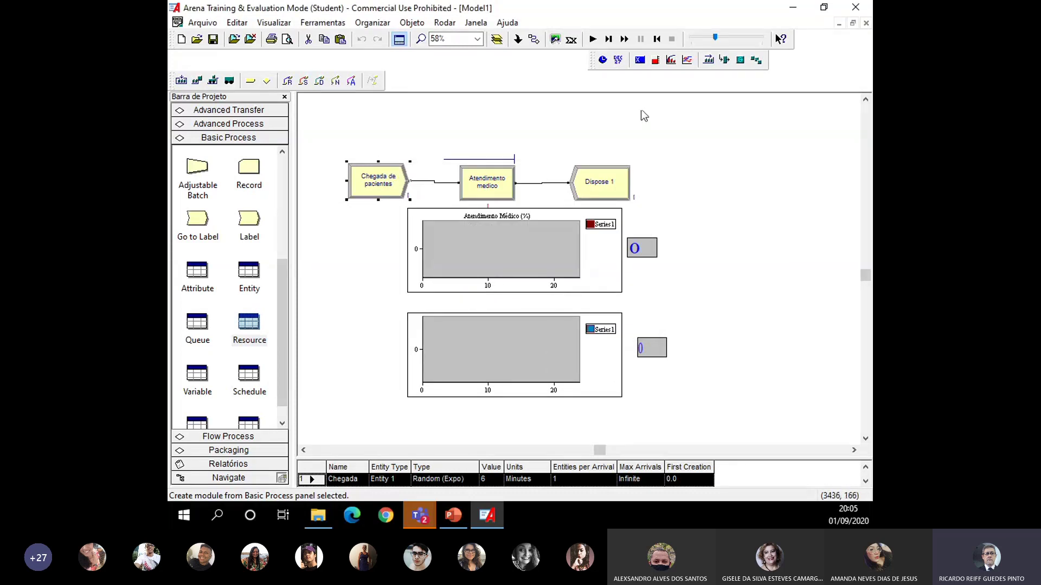
Run the simulation with random arrivals, examine the unobstructed utilization and queue plots, and end the run without opening the report
click(592, 39)
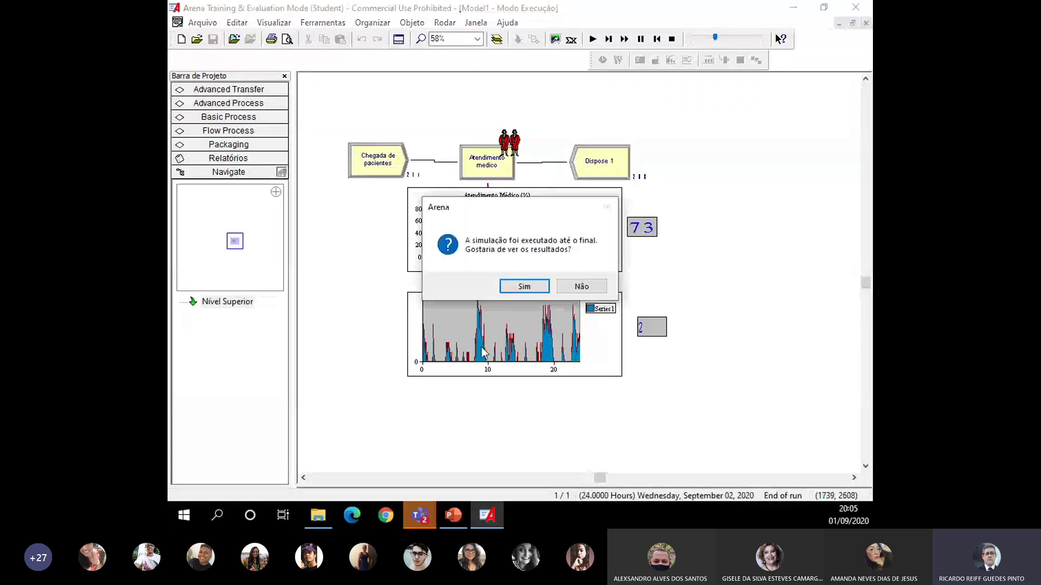
drag(520, 209, 718, 91)
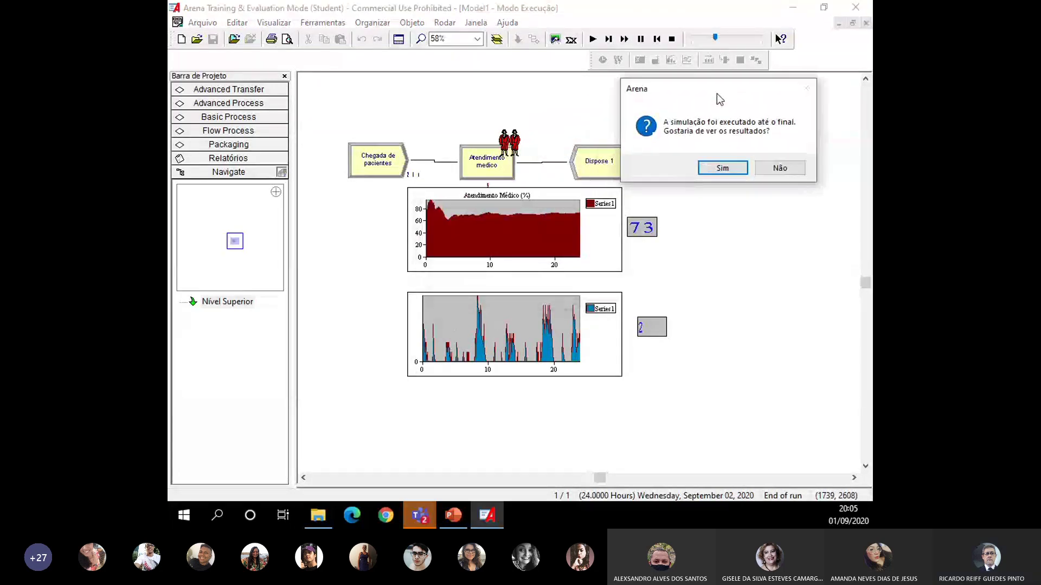
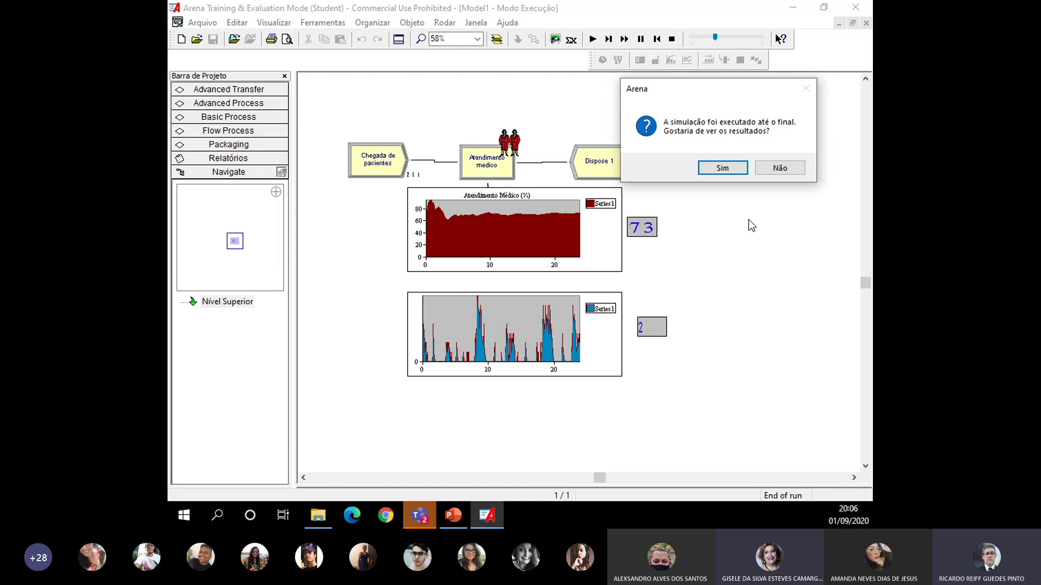
click(795, 169)
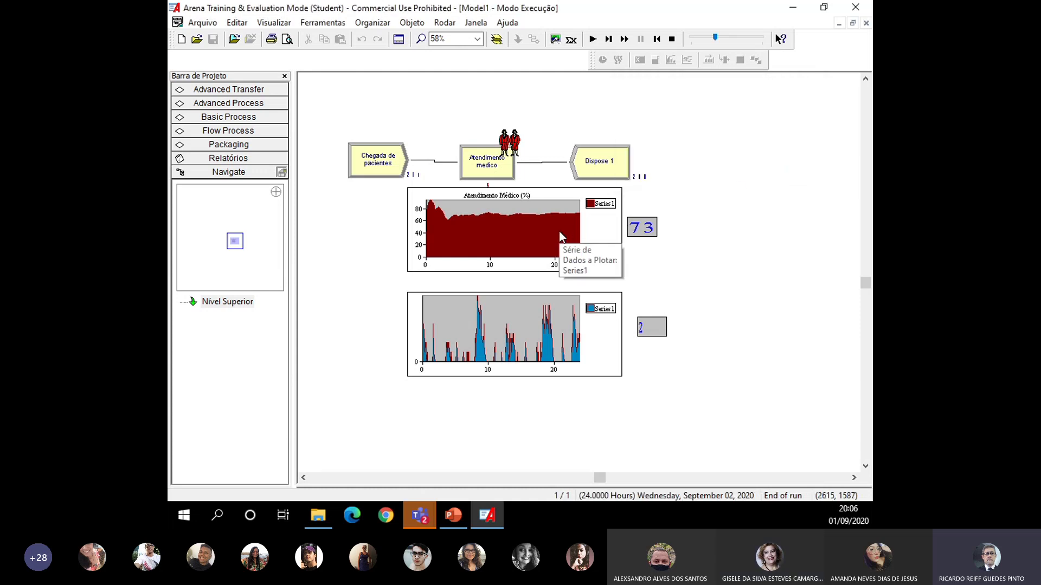
click(673, 39)
Change the time between arrivals type of the Chegada de pacientes module to Expression
click(378, 189)
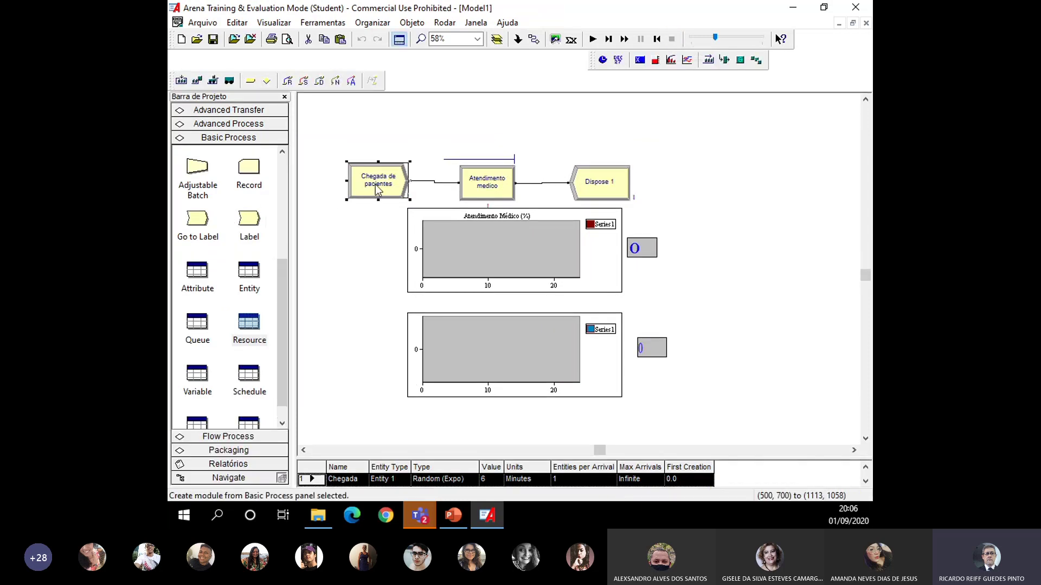
double_click(378, 187)
click(428, 257)
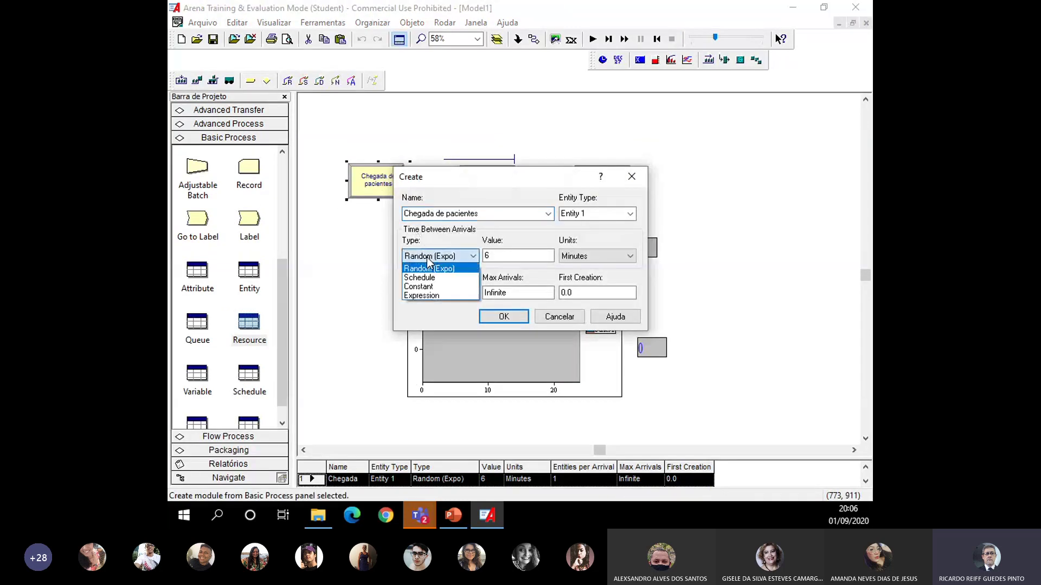
click(437, 296)
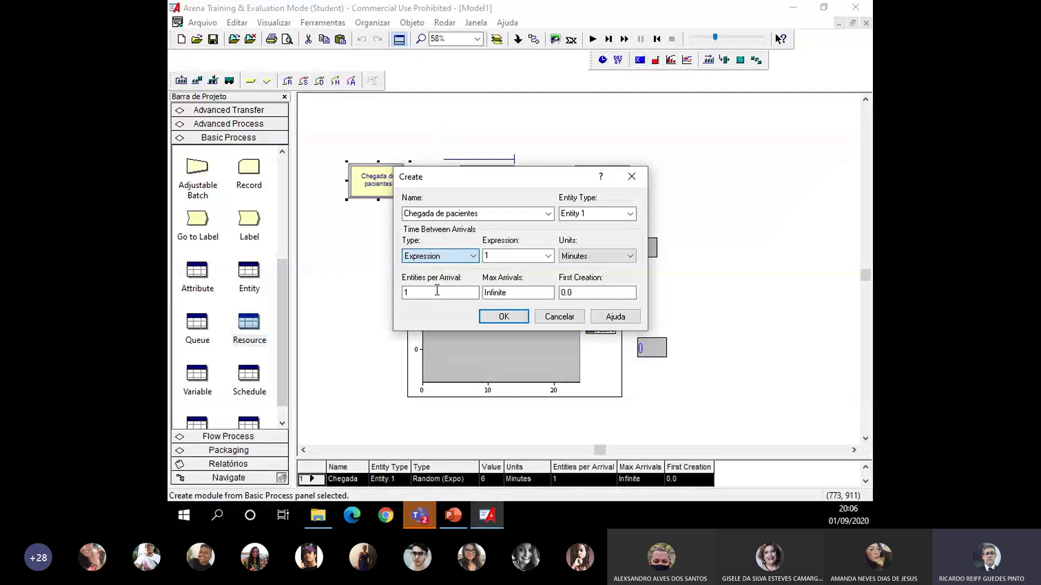
click(437, 291)
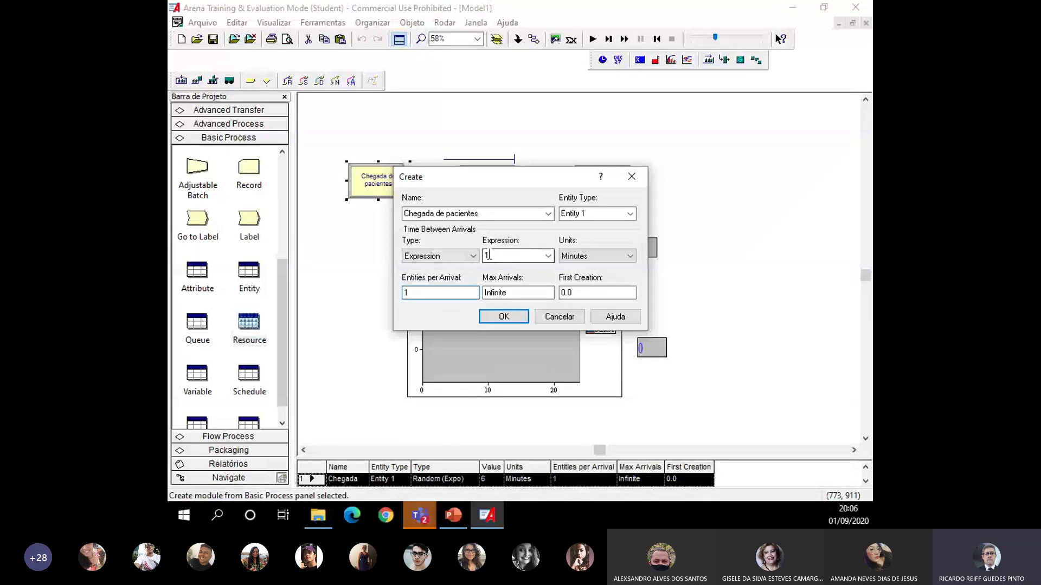
Open the expression builder for the arrival expression and compare the parameters of the Normal and Triangular random distributions
click(488, 256)
right_click(494, 257)
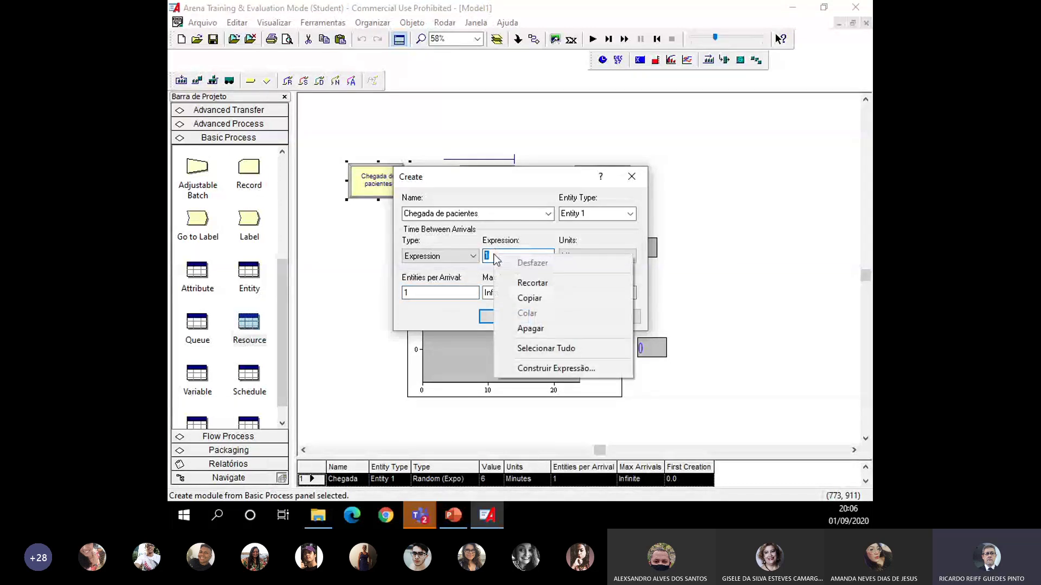
click(542, 367)
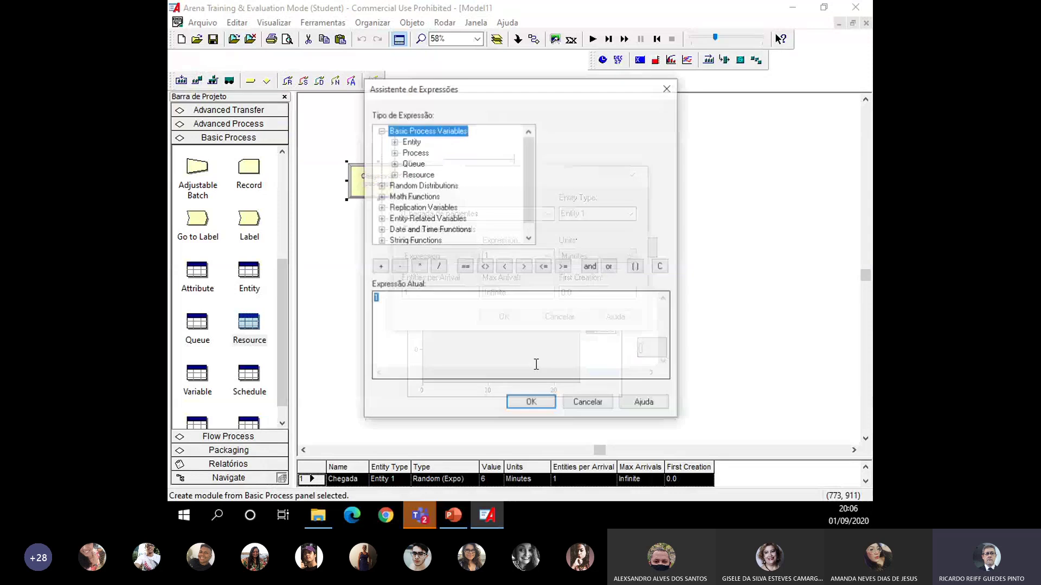
click(408, 186)
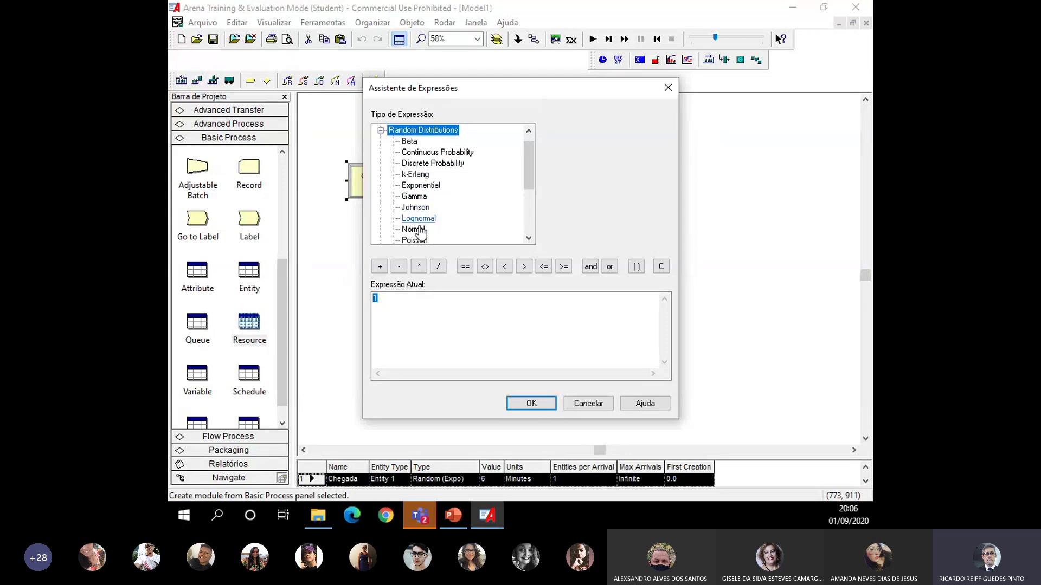
scroll(429, 204, down, 1)
scroll(428, 204, down, 1)
scroll(427, 200, up, 1)
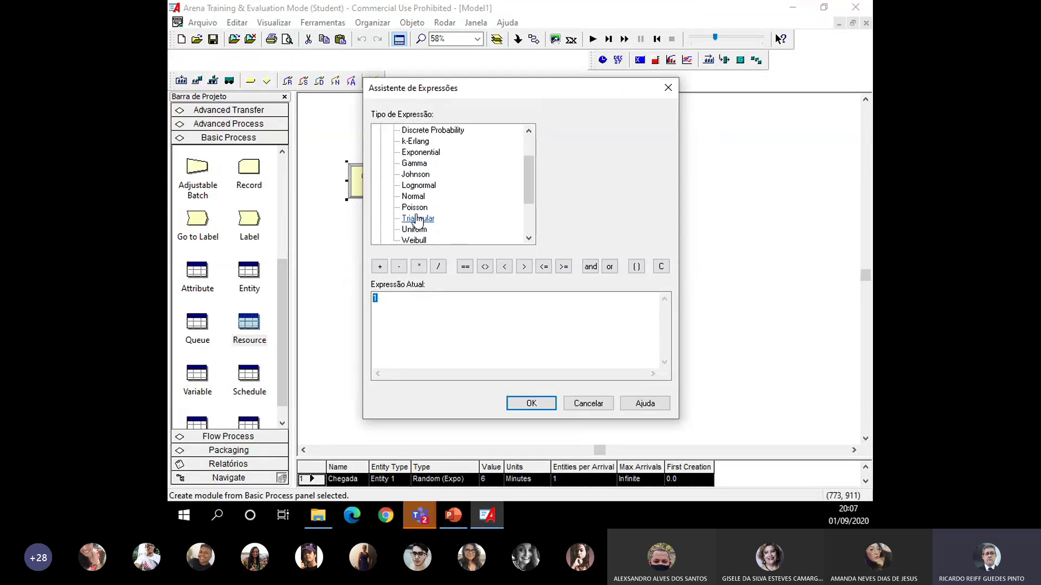
click(414, 197)
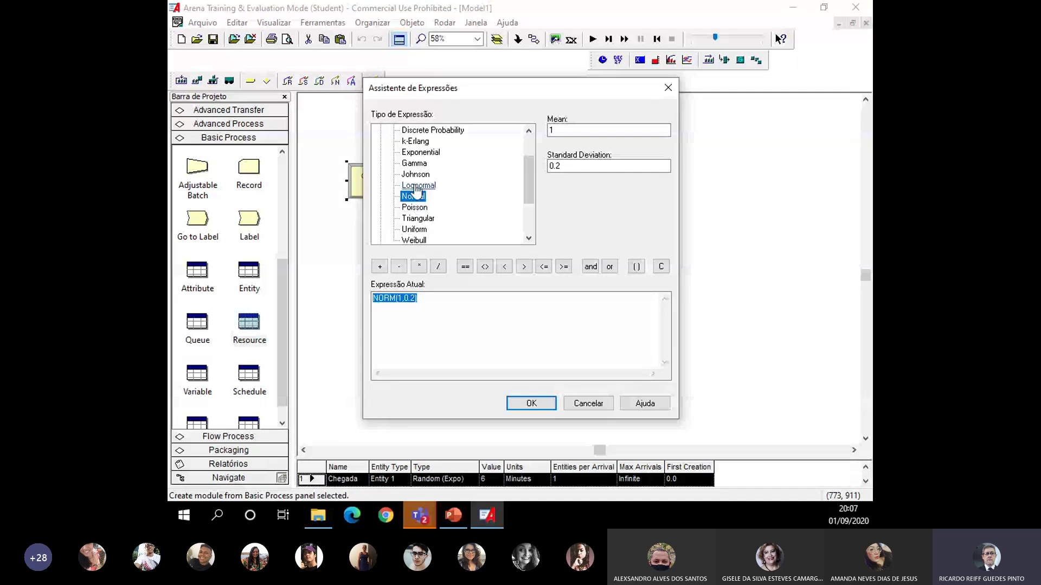
click(428, 218)
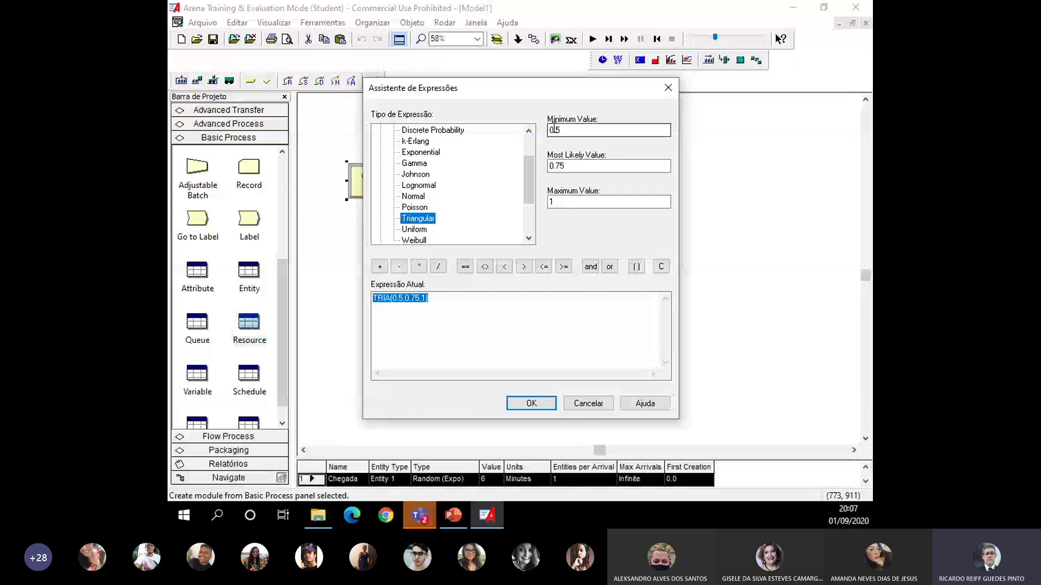
Build a Normal arrival expression with mean 6 and standard deviation 0,5 and apply it to the module
click(414, 196)
click(551, 166)
text(,5)
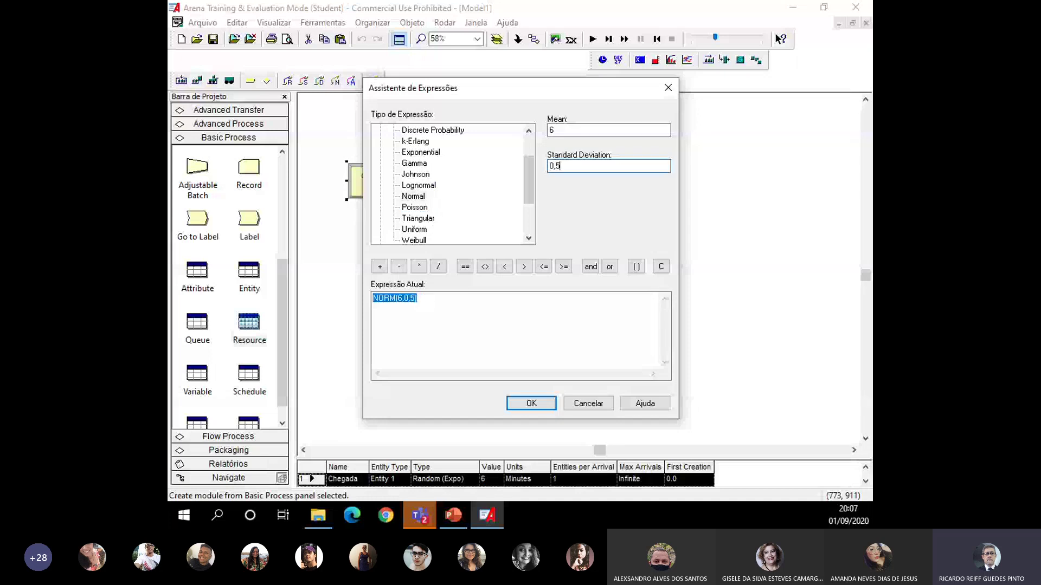
click(530, 402)
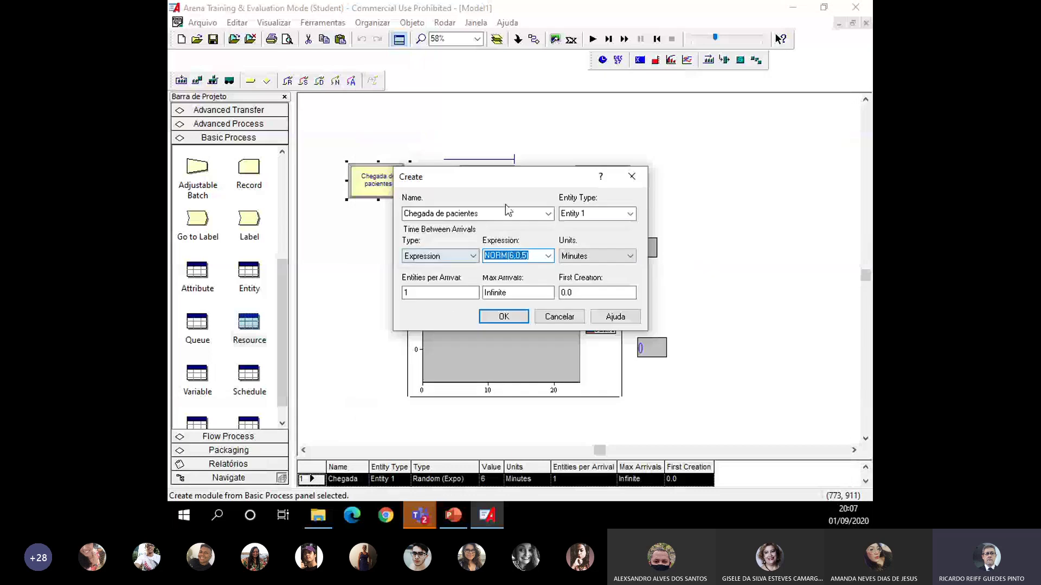
click(495, 320)
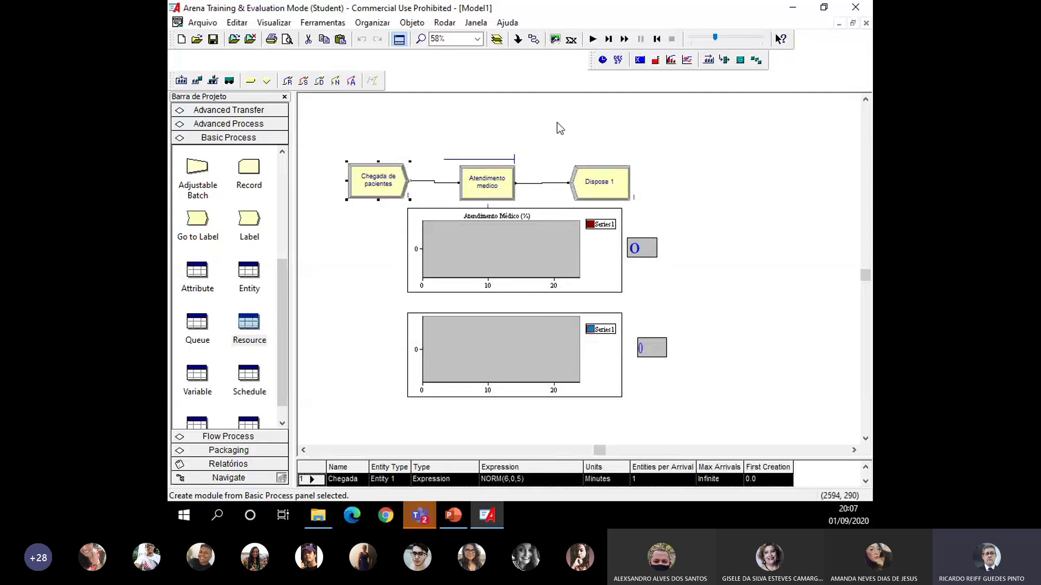
Try to run the simulation, and correct the arrival expression of the reported Create module to NORM(6,0.5)
click(592, 40)
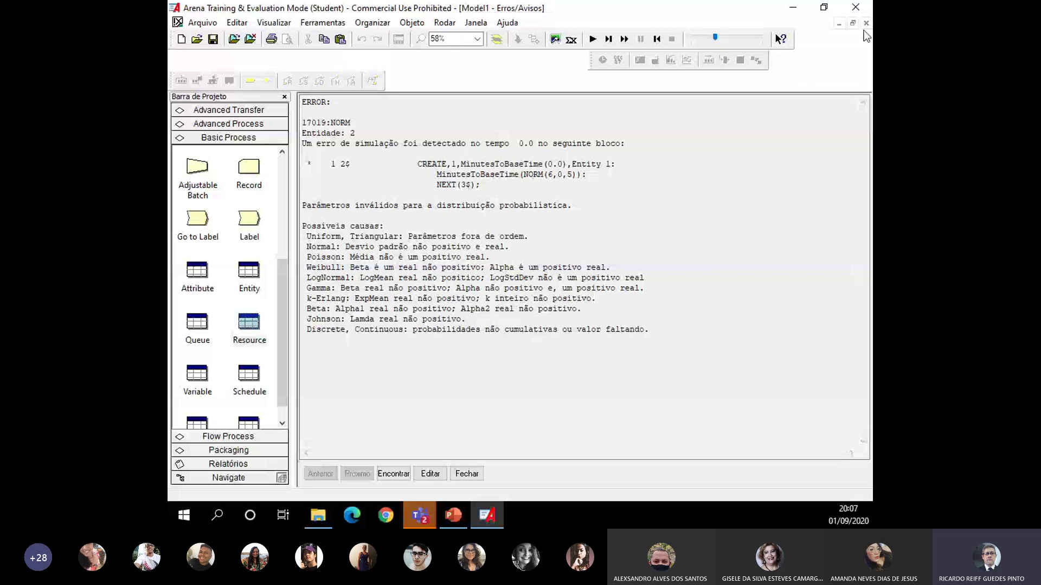
click(430, 473)
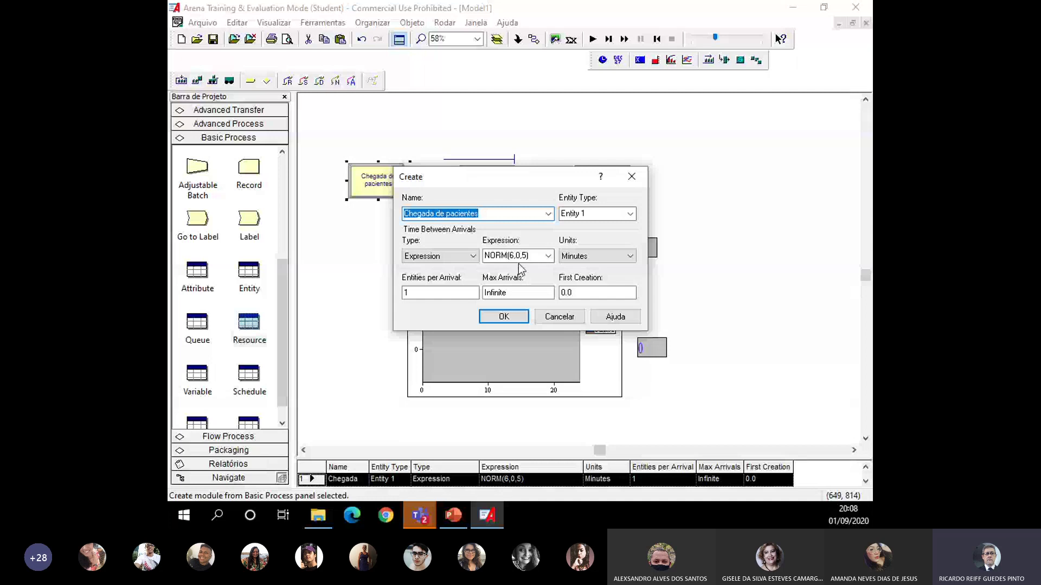
click(527, 255)
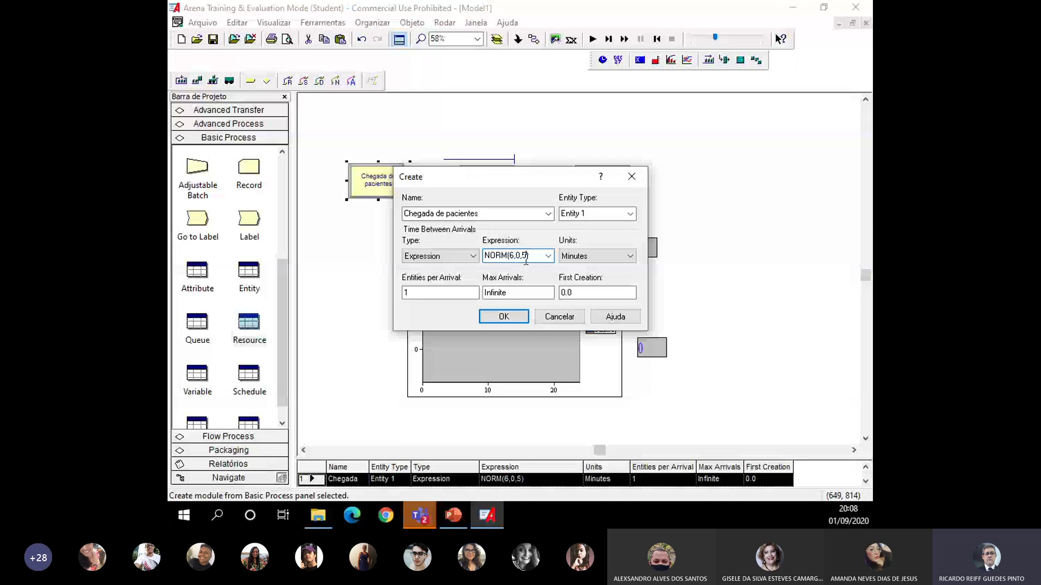
right_click(526, 260)
click(548, 267)
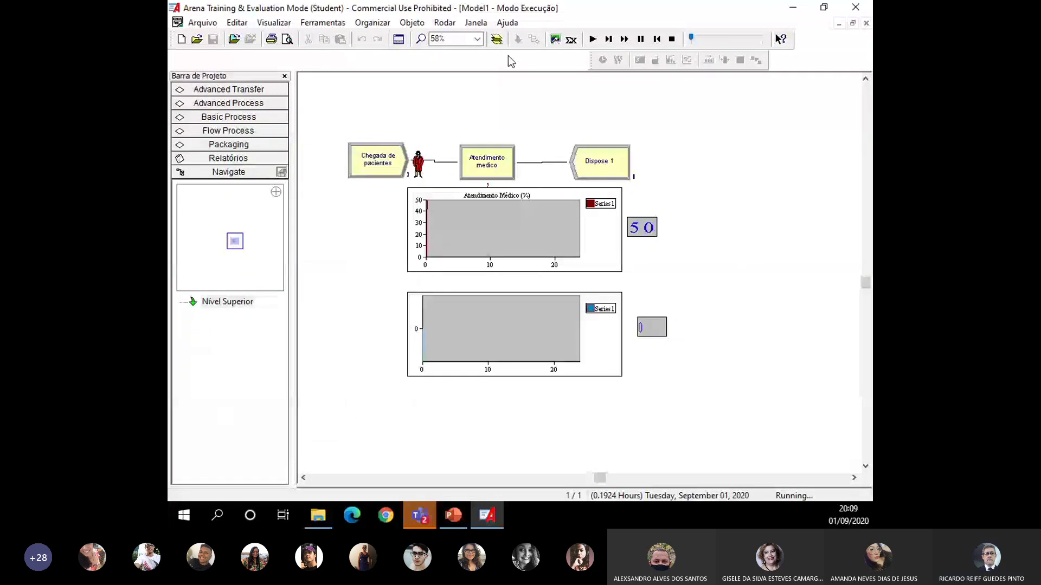
Speed up the animation of the NORM(6,0.5) run, watch the utilization and queue plots, and stop the run
drag(691, 38, 703, 39)
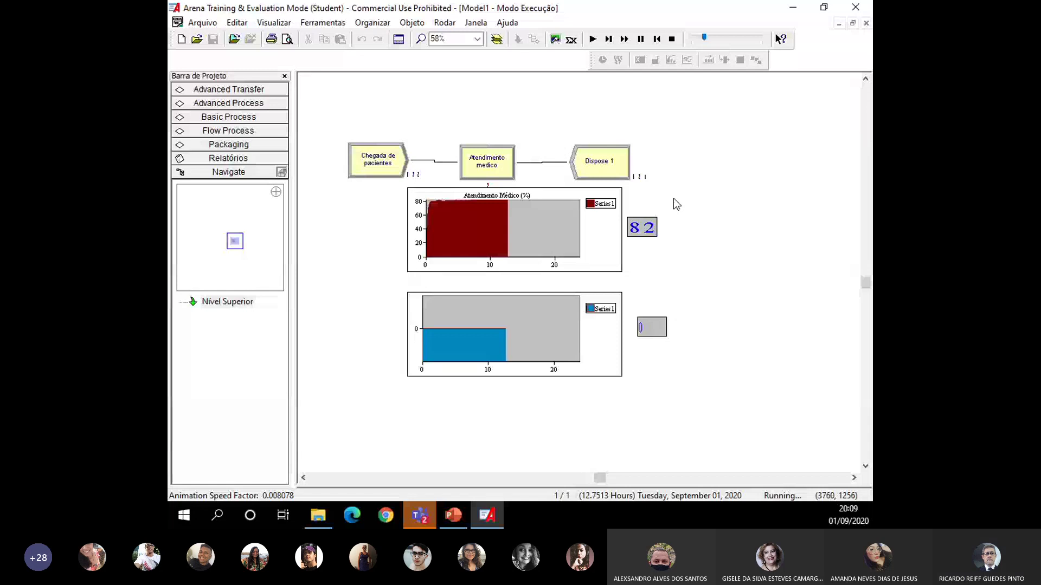
click(711, 39)
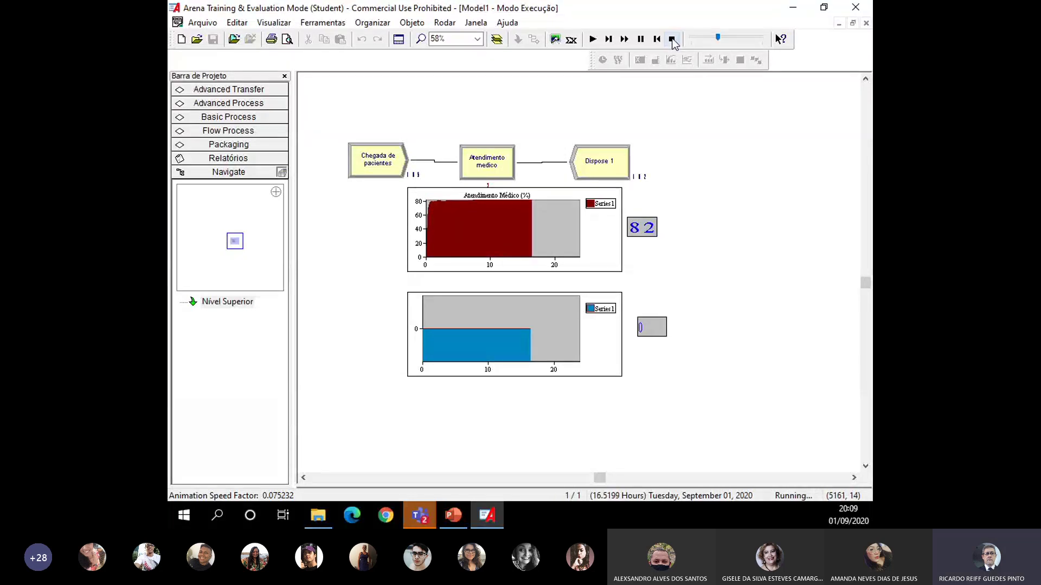
click(672, 39)
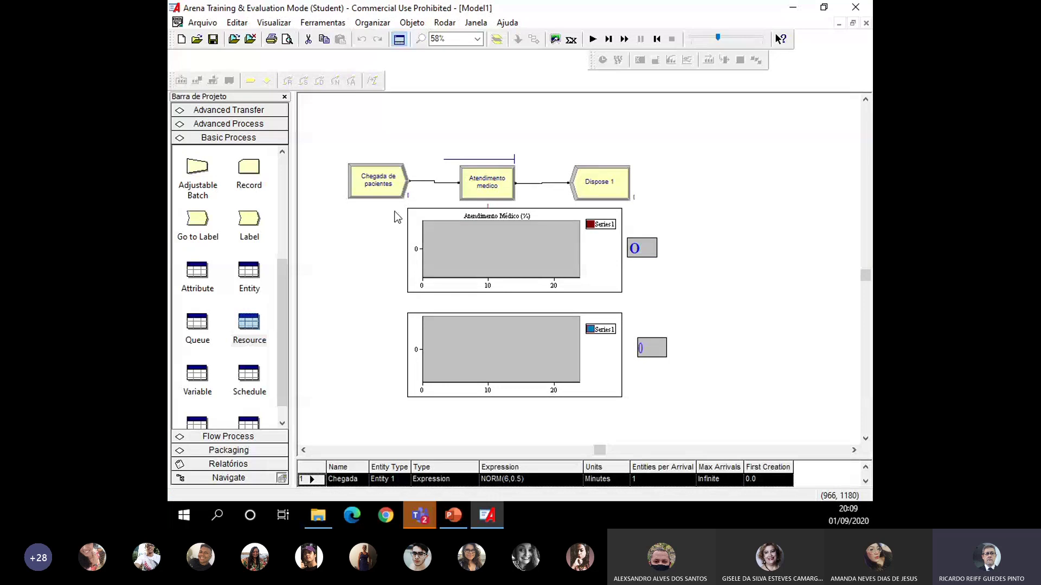
Set the arrival expression of the Chegada de pacientes module to NORM(6,1)
double_click(381, 190)
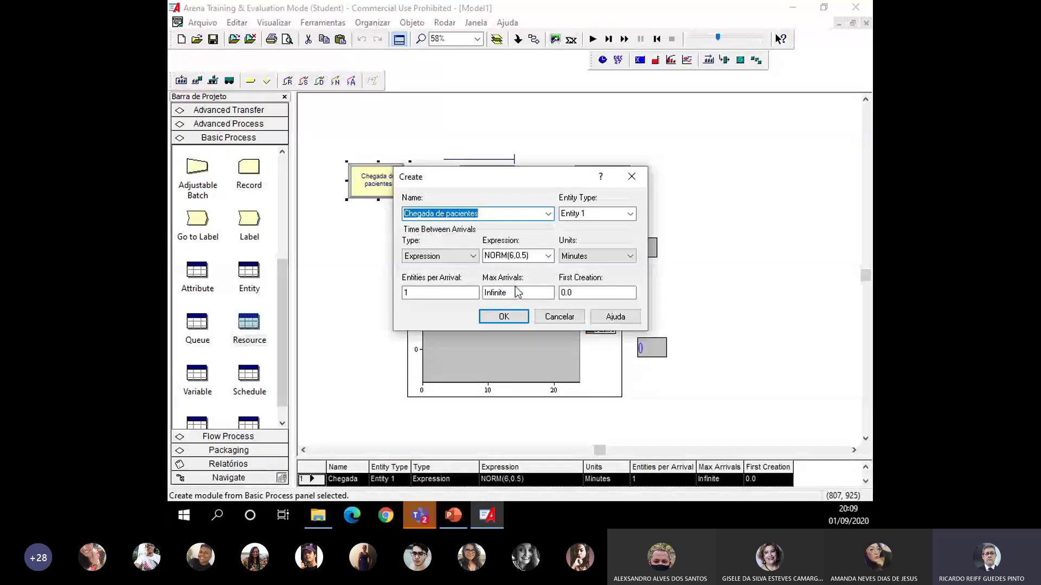
click(519, 256)
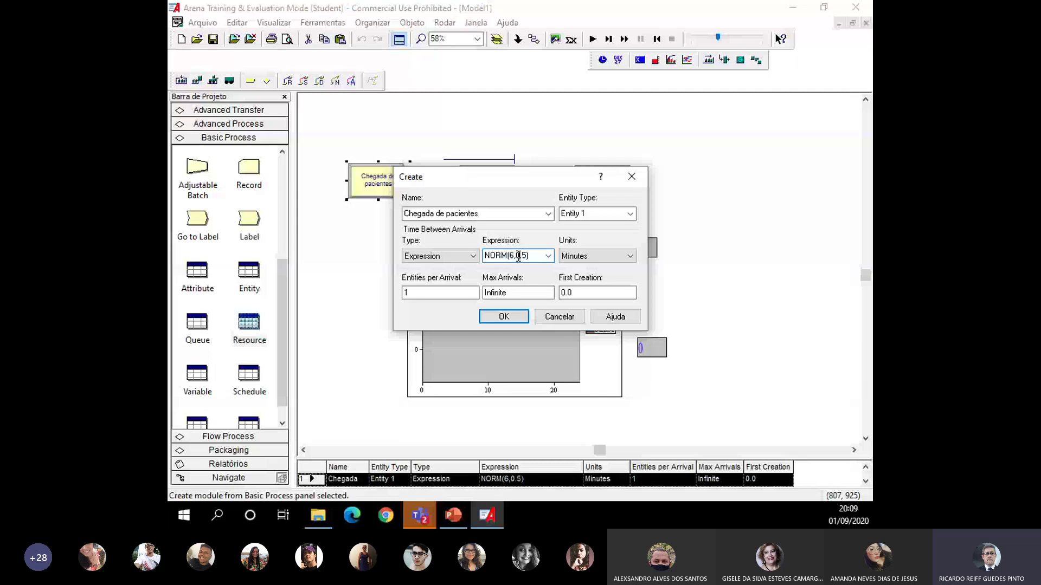
text(1)
key(Return)
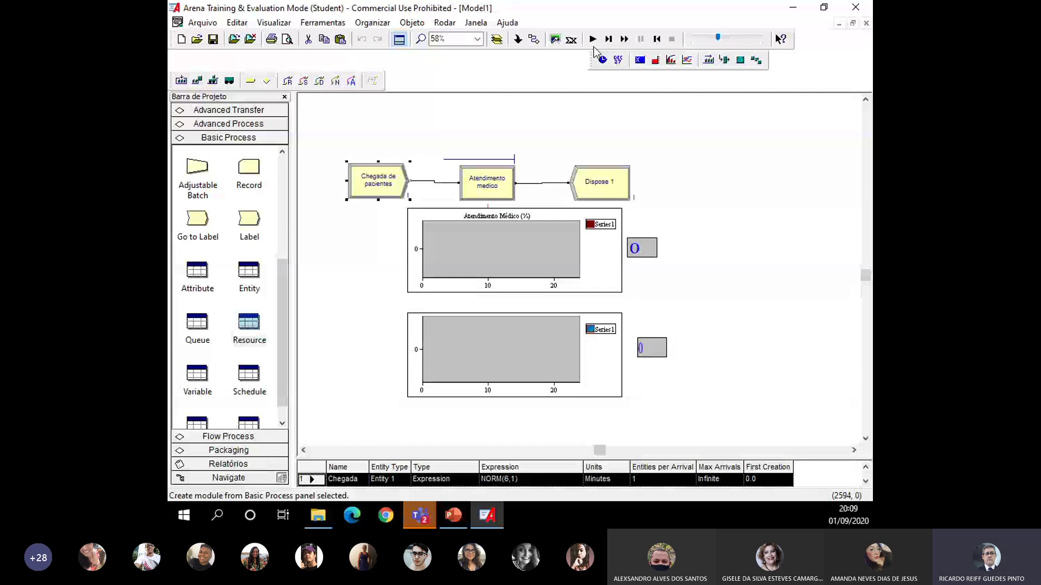
Run the simulation with NORM(6,1) arrivals to the end, skip the report, examine the plots and end the run
click(593, 45)
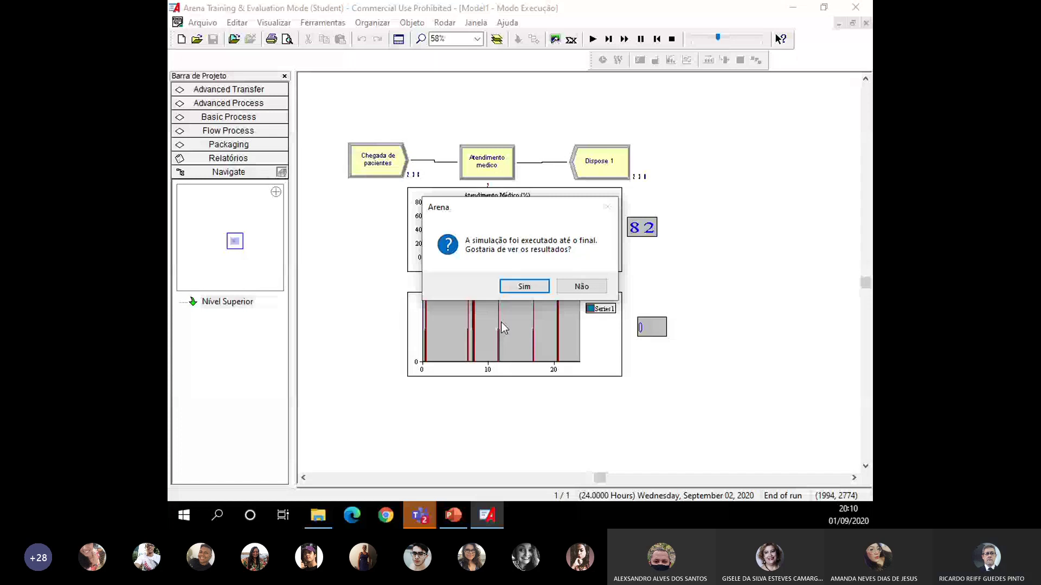
click(593, 289)
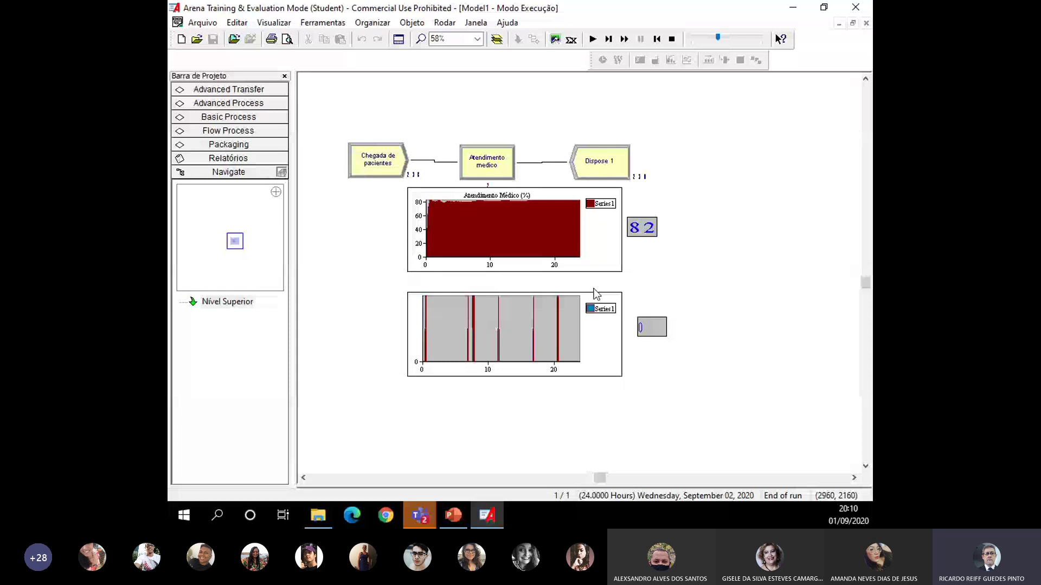
key(shift+F5)
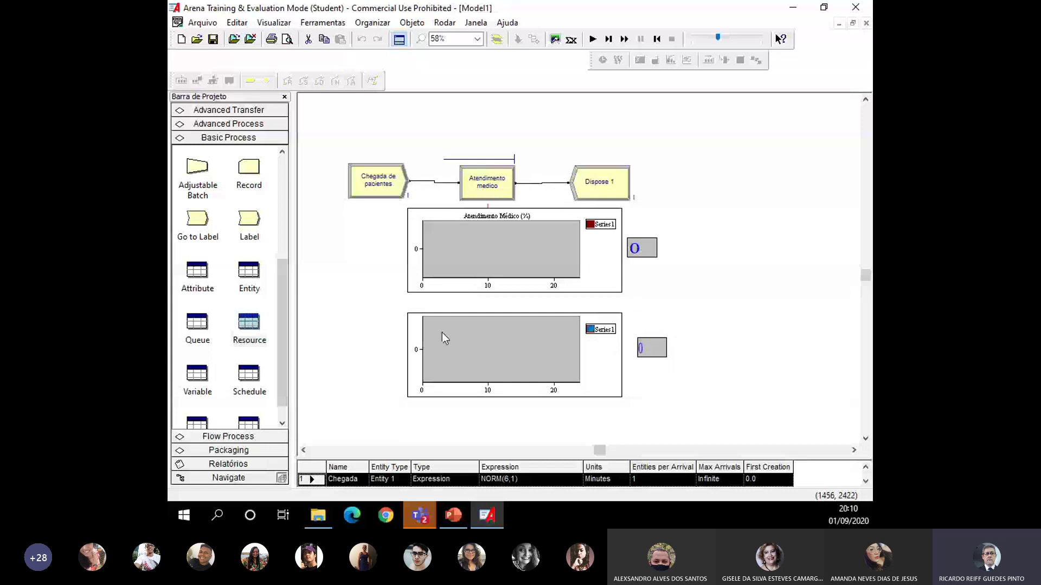
Switch the time between arrivals type of Chegada de pacientes back to Random (Expo), keeping the value of 6 minutes
double_click(373, 183)
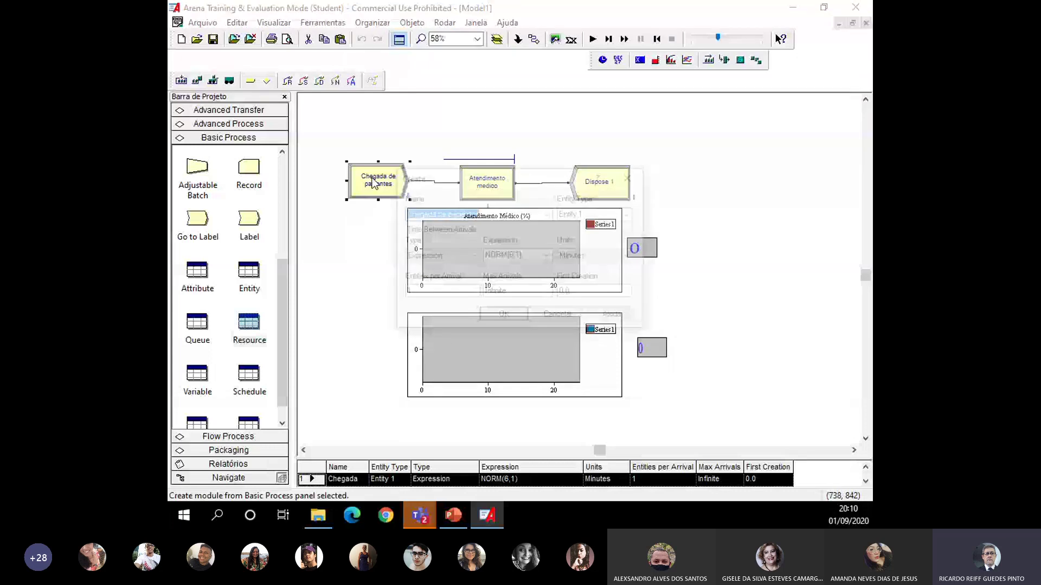
click(441, 255)
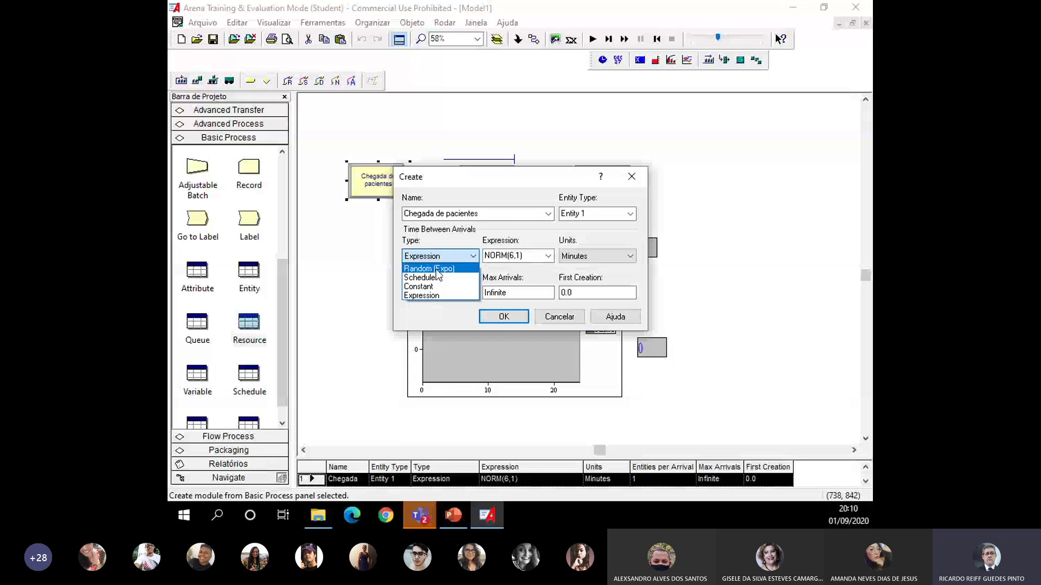
click(433, 269)
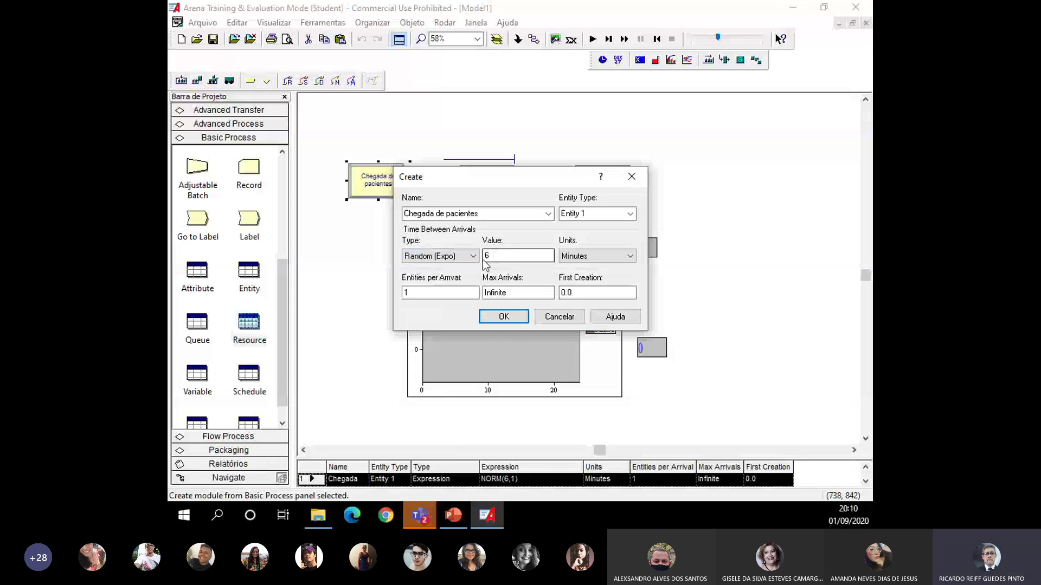
click(458, 257)
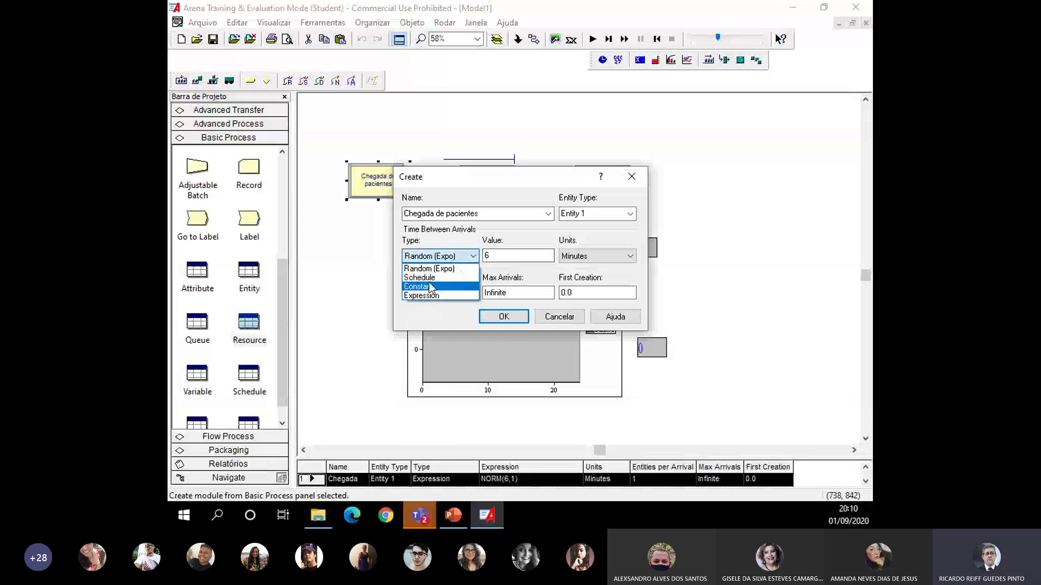
click(494, 257)
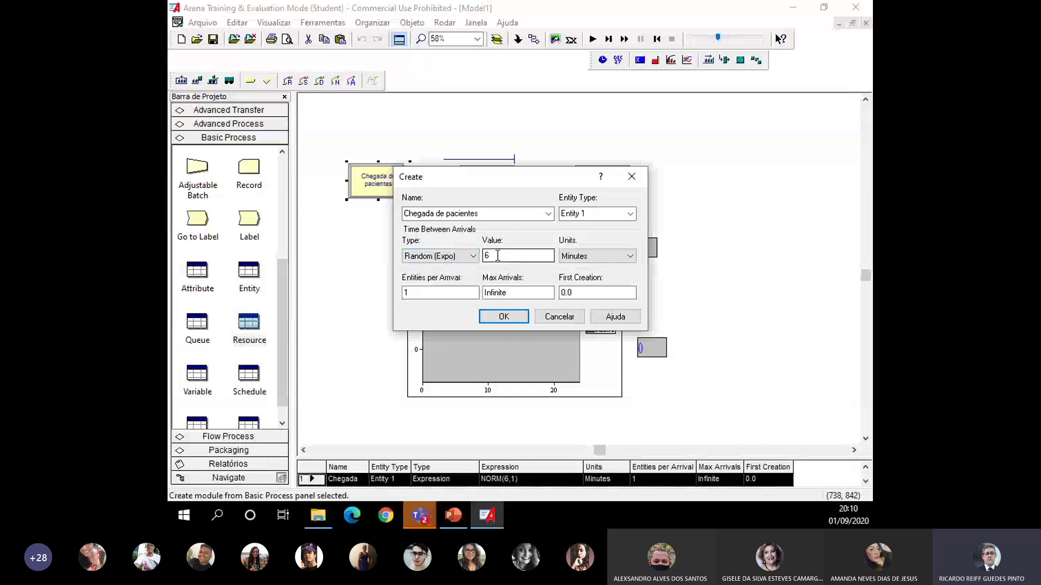
click(504, 317)
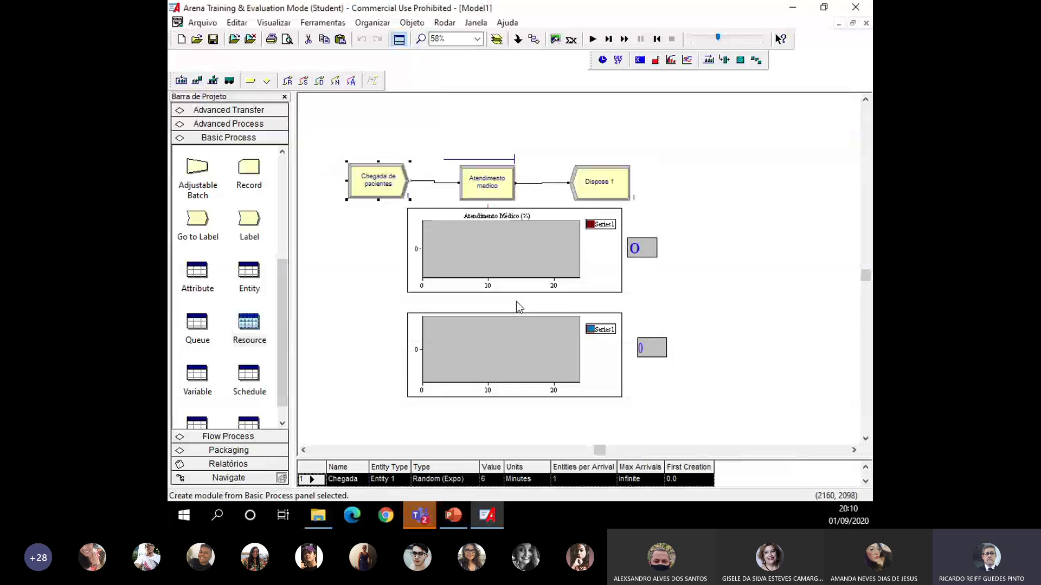
Rerun the simulation with exponential arrivals, decline the report, examine the utilization and queue plots, and end the run
click(593, 40)
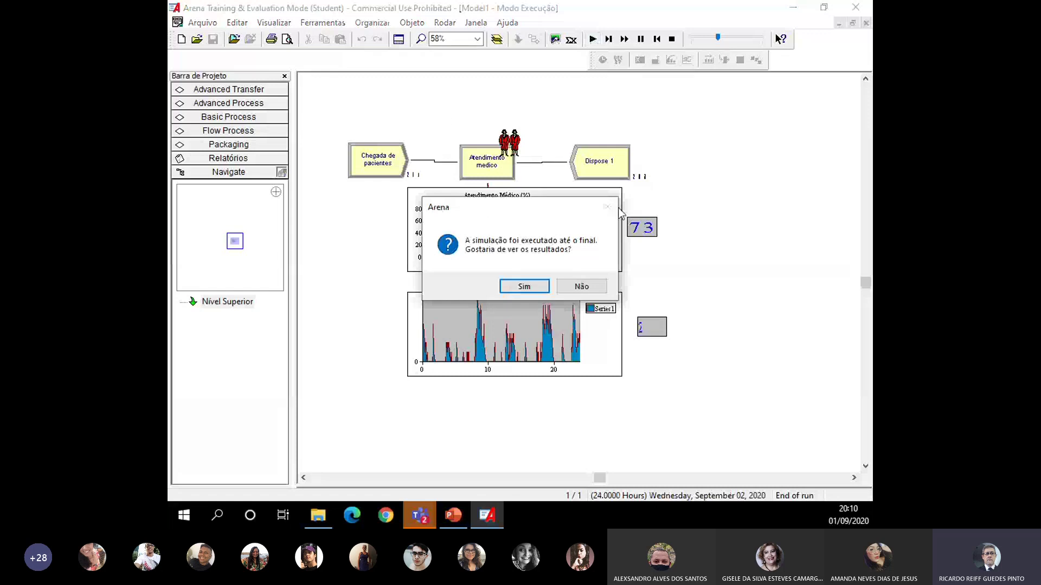
click(585, 288)
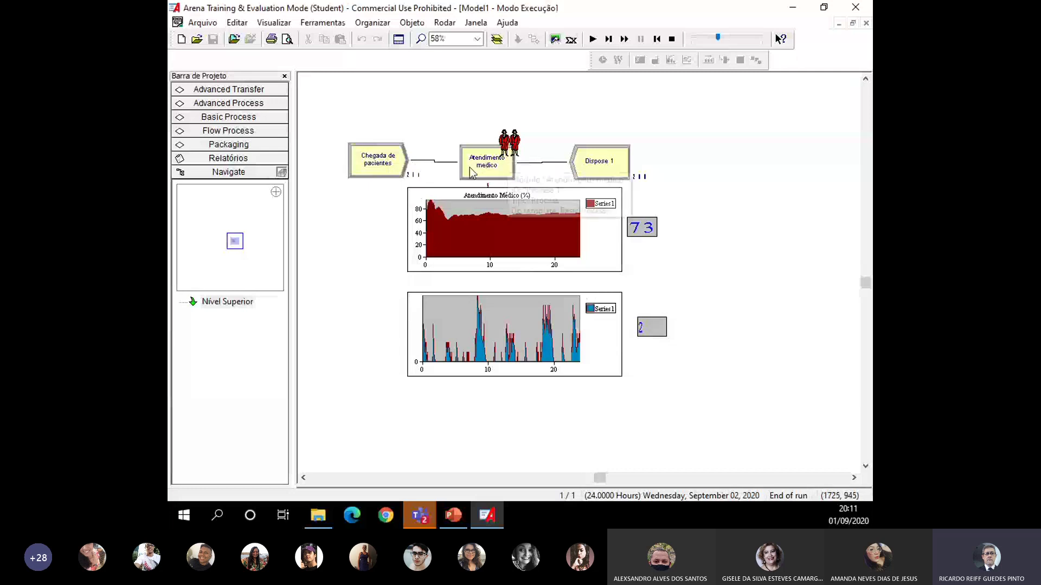
click(673, 43)
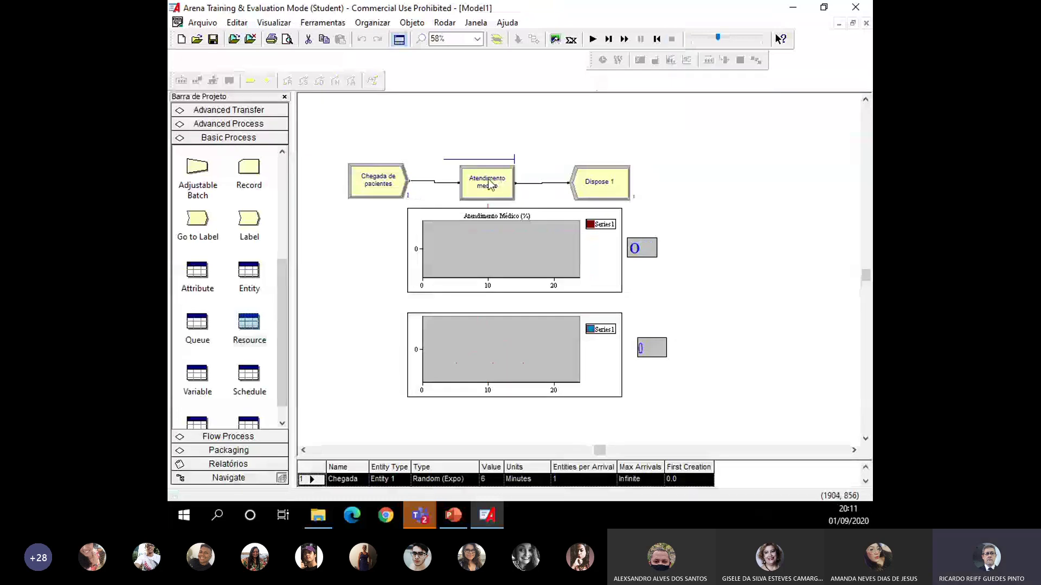
Review the Atendimento medico process settings unchanged, and rename the Dispose 1 module as Saida do consultorio
double_click(489, 183)
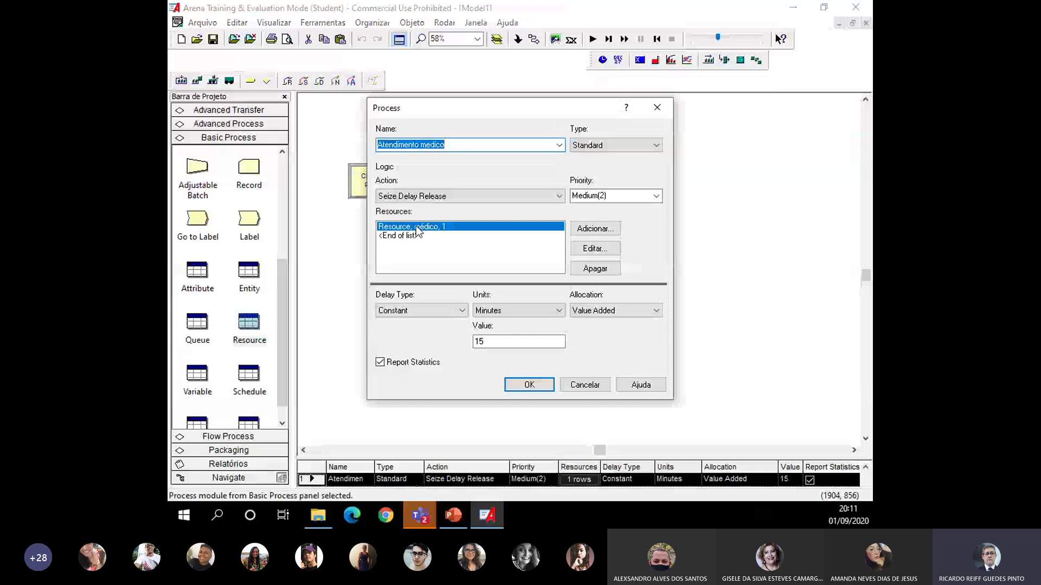
key(Return)
double_click(591, 184)
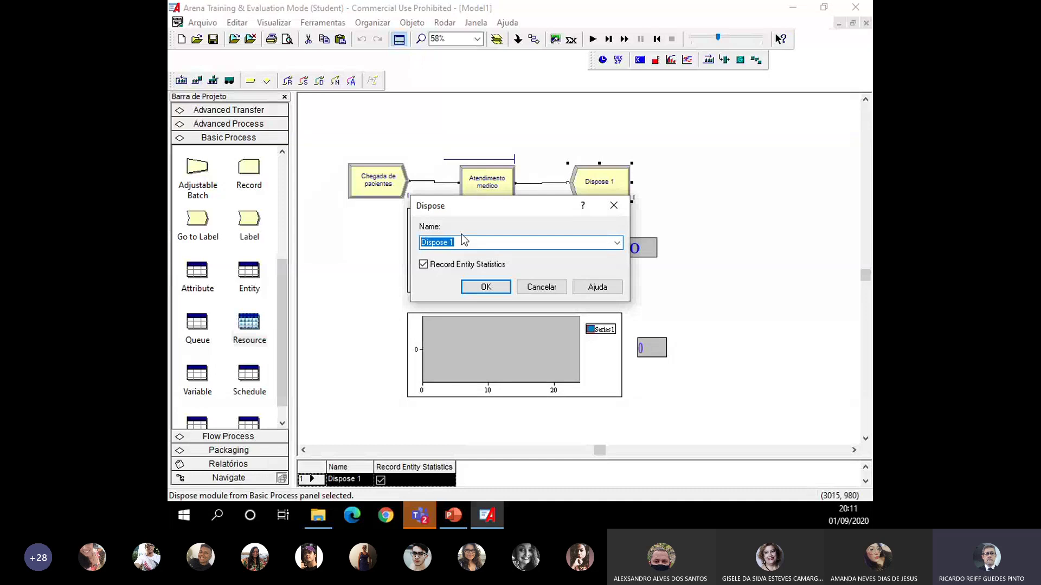
text(Saida do consultorio)
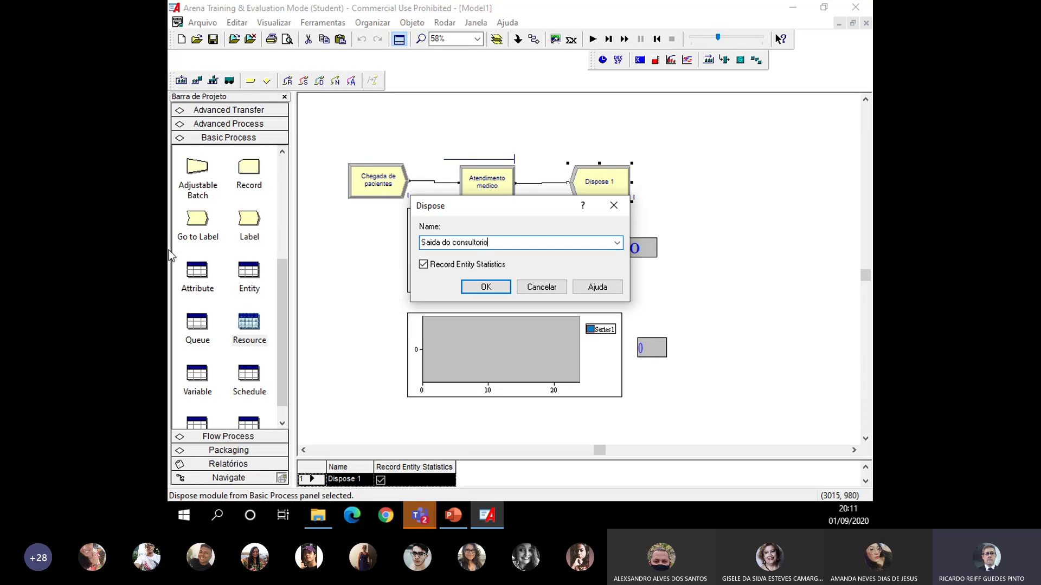
click(486, 288)
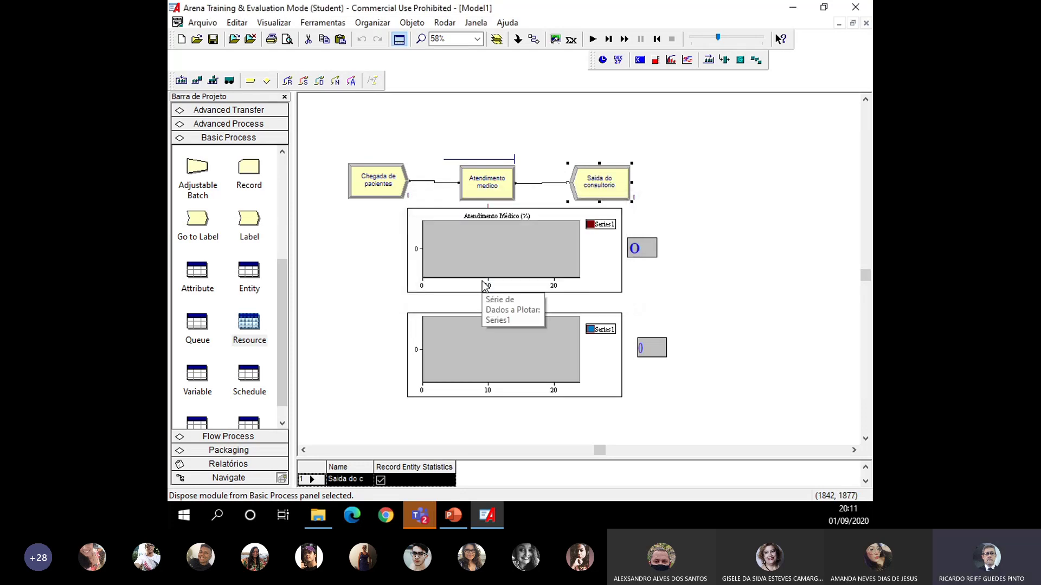
click(671, 314)
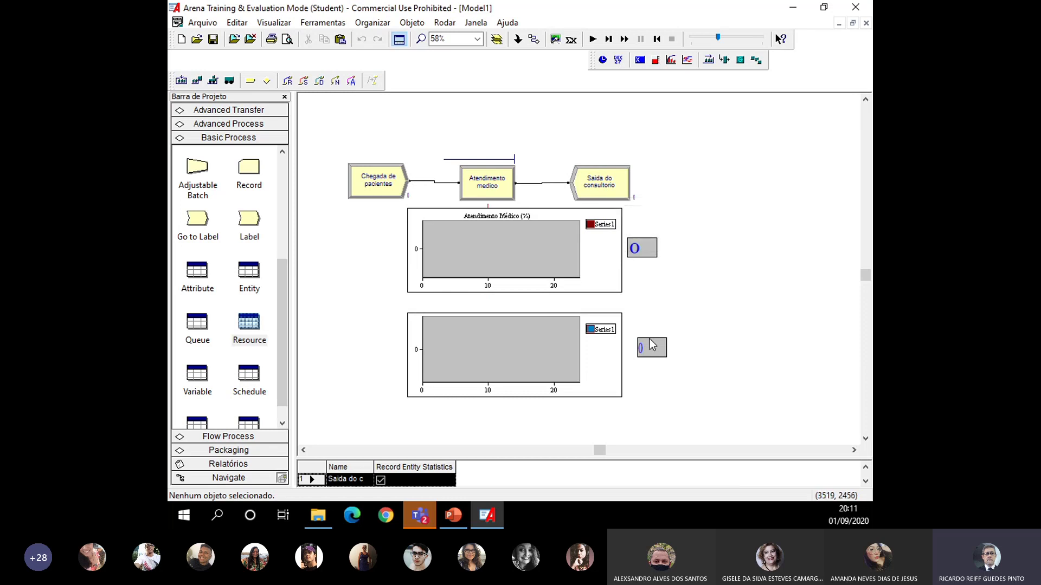
Move the queue value display slightly closer to its plot, and review the Record Entity Statistics option of the Saida do consultorio module
drag(652, 347, 648, 347)
click(721, 333)
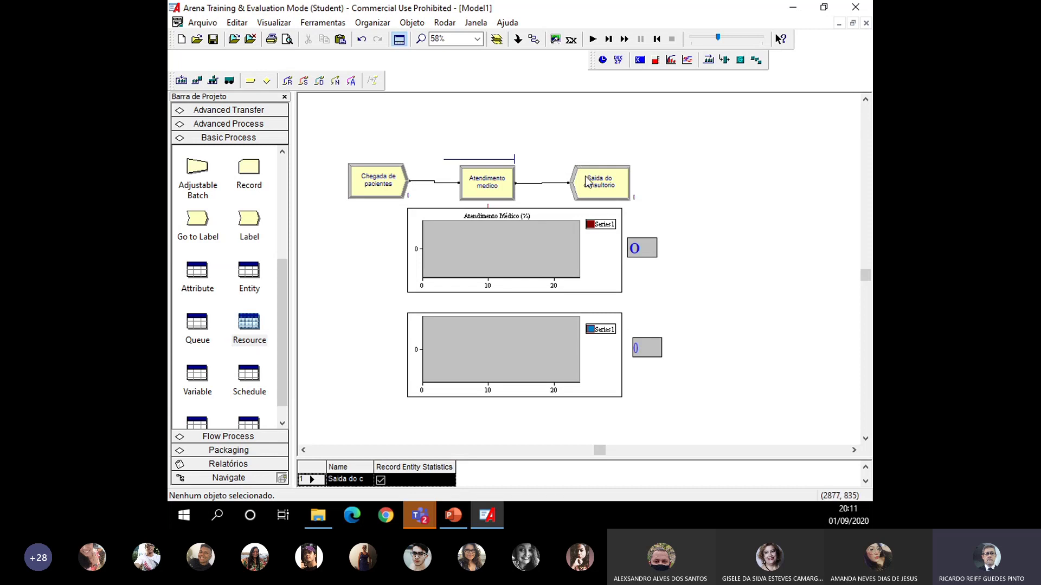
double_click(632, 187)
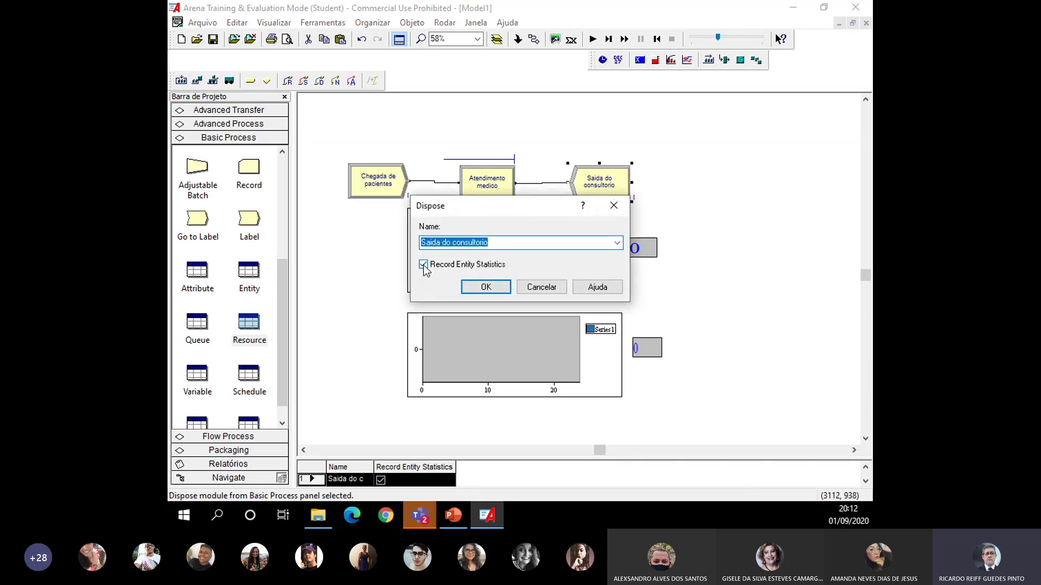
click(470, 287)
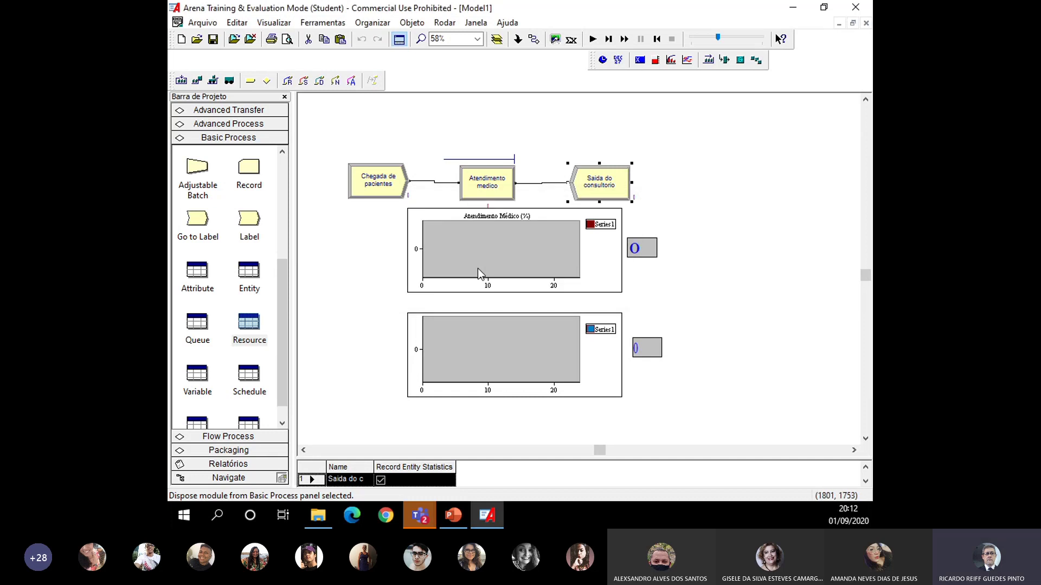
click(775, 207)
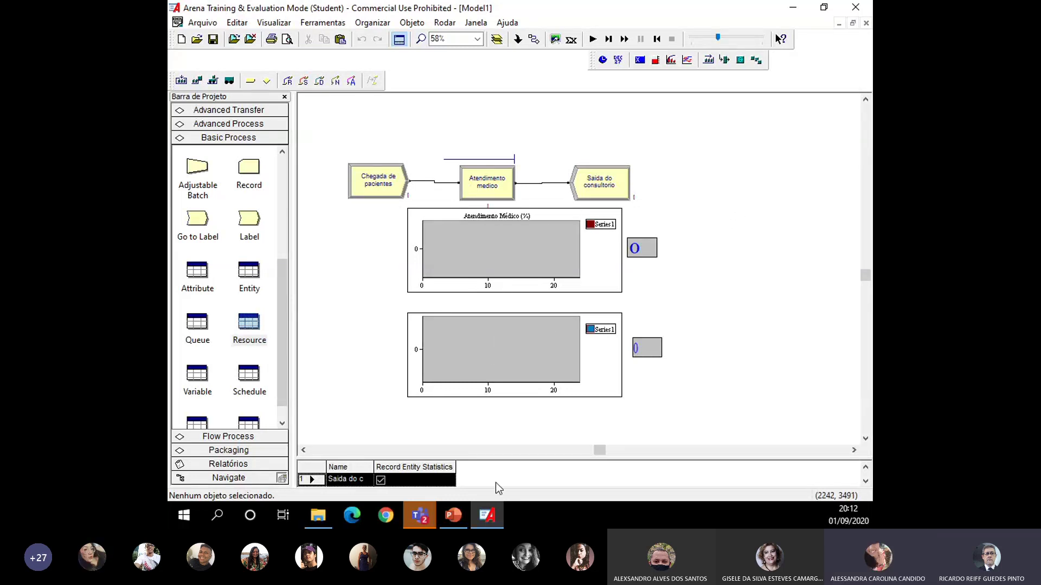
Switch to PowerPoint, maximize its window, read the medical office exercise on slide 16, and return to Arena
click(464, 517)
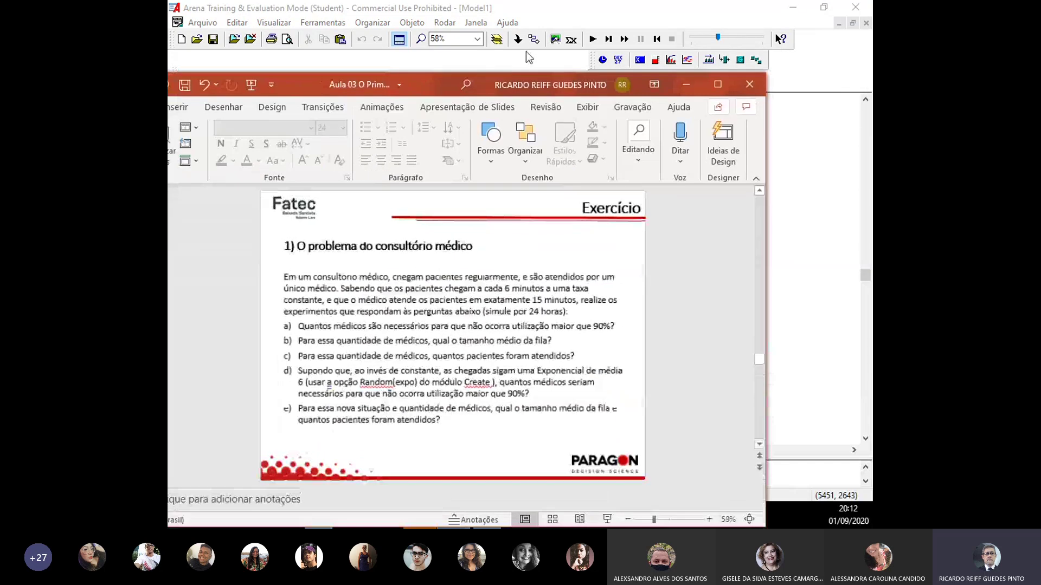
click(602, 50)
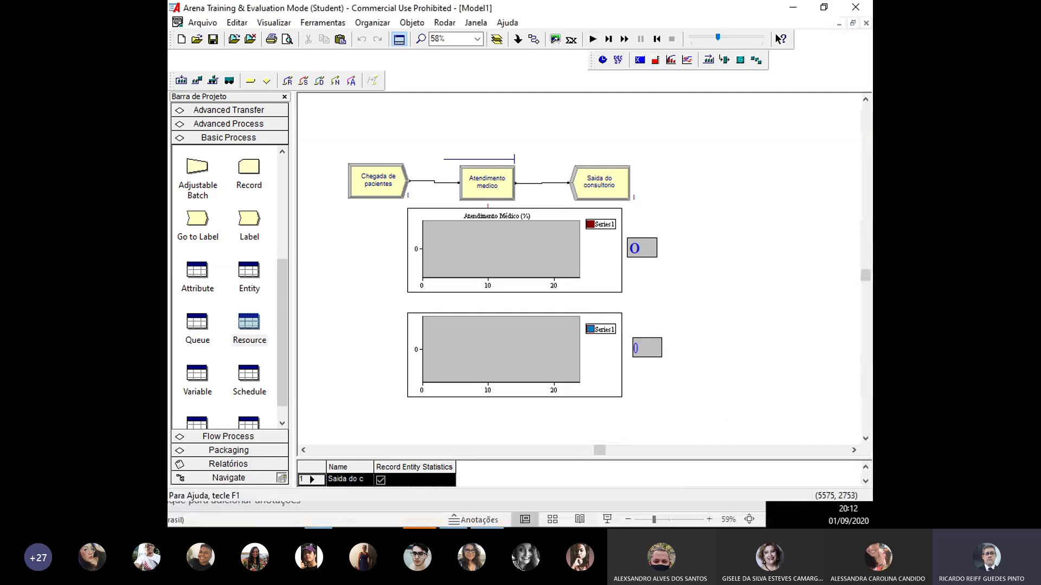
key(alt+Tab)
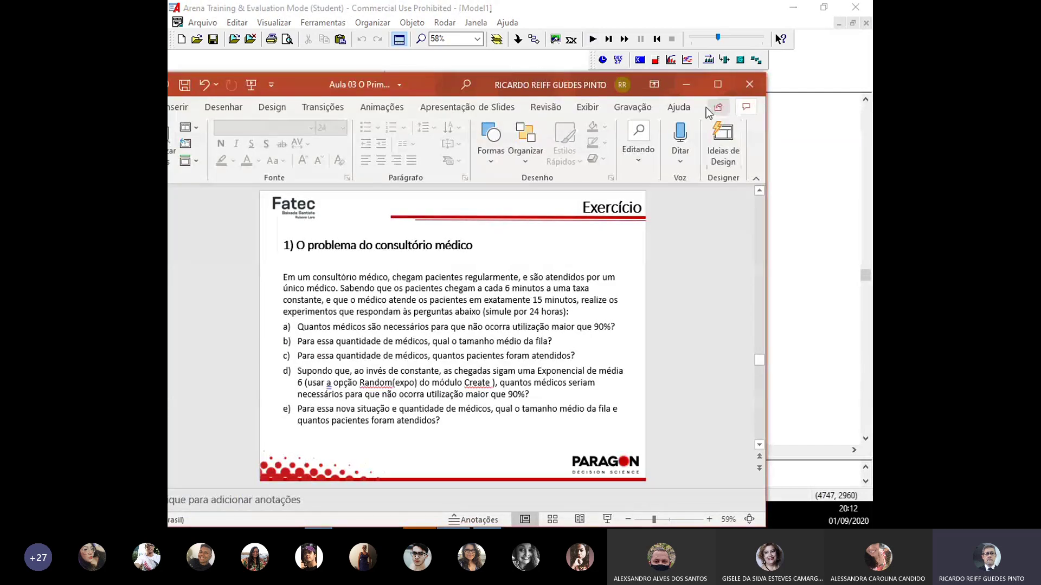
click(717, 84)
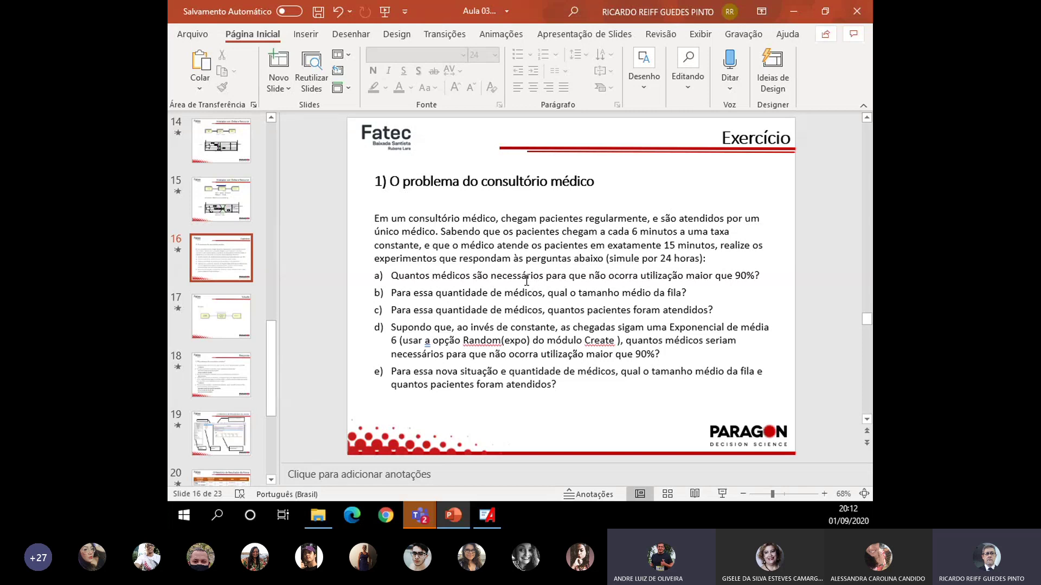
key(alt+Tab)
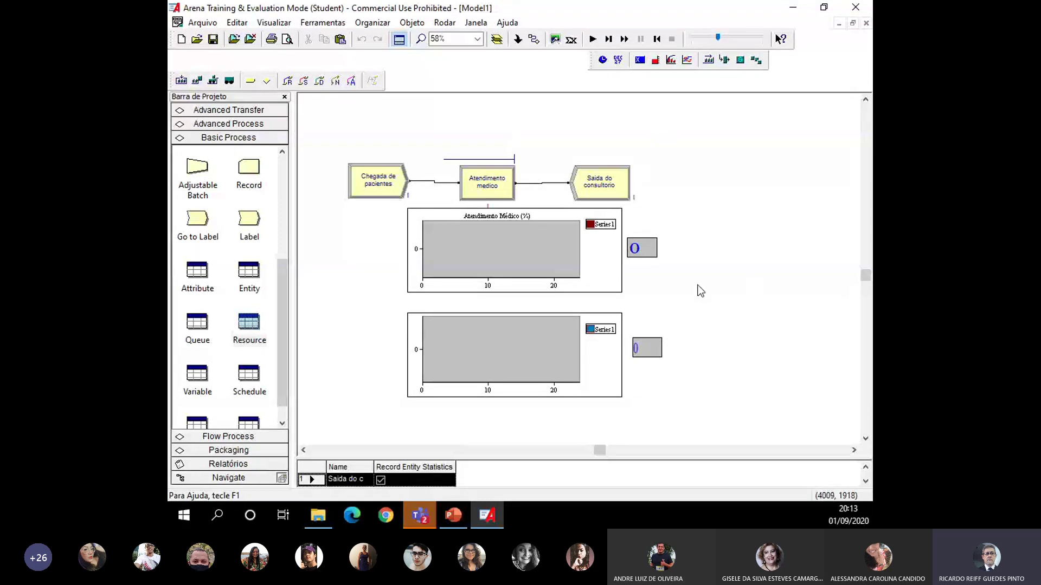
Check the utilization and queue value displays in the model, and view the Solução model on slide 17 in PowerPoint
click(653, 253)
click(647, 348)
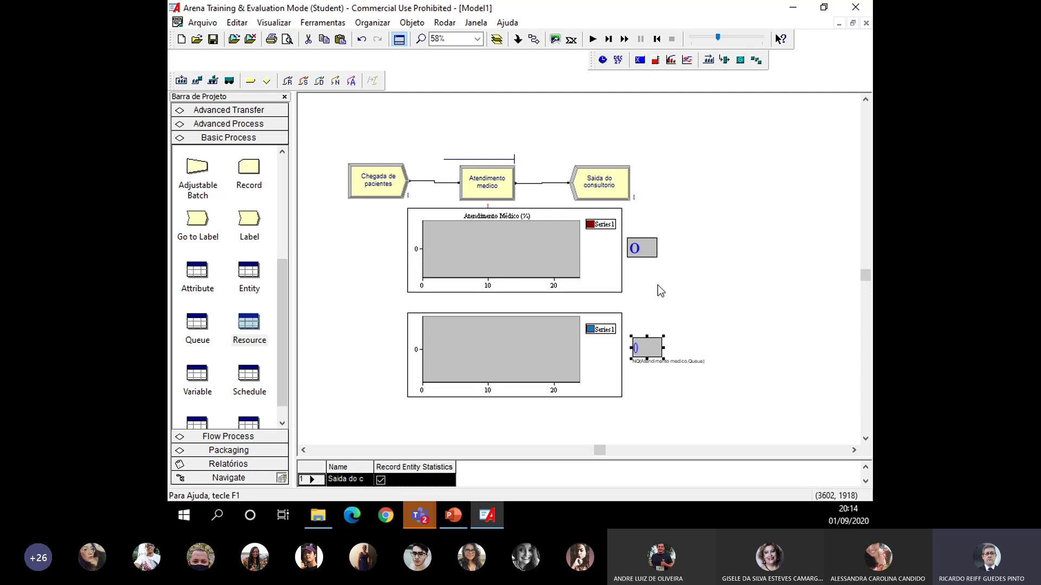
mouse_move(454, 515)
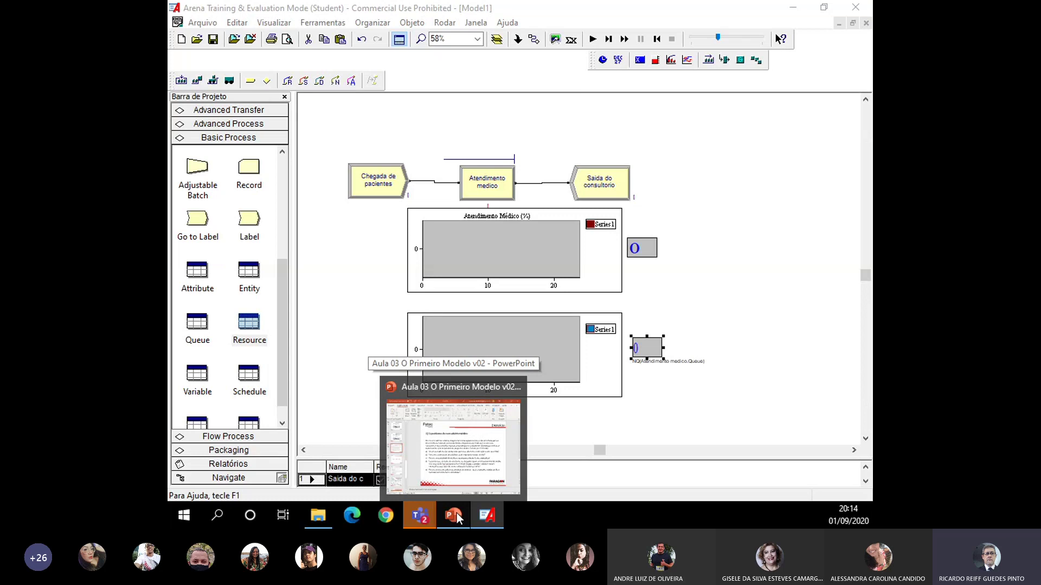
click(457, 517)
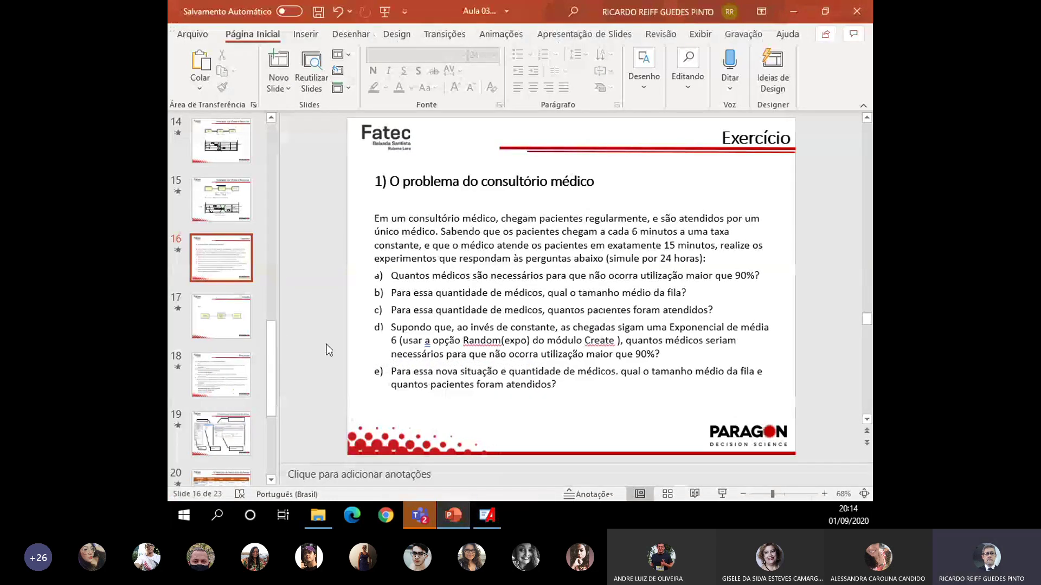
click(241, 325)
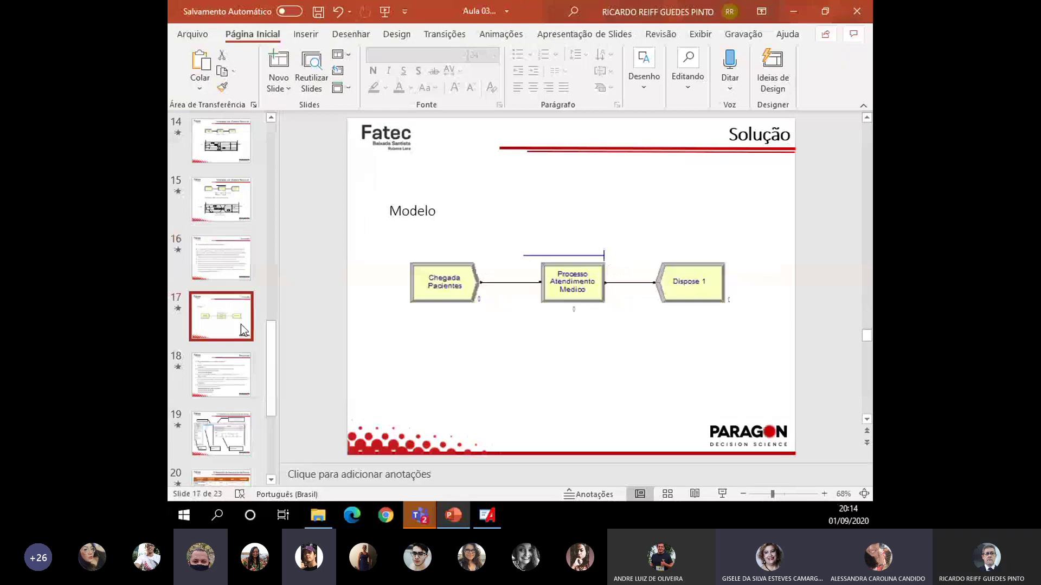
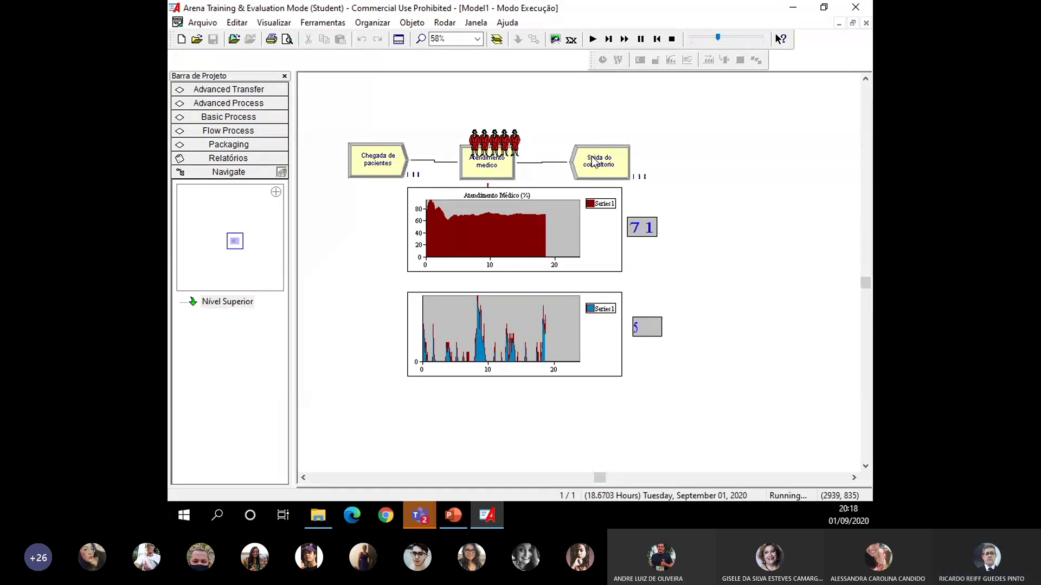
End the current run, open the Chegada de pacientes module, and set the capacity of the médico resource to 2
click(672, 39)
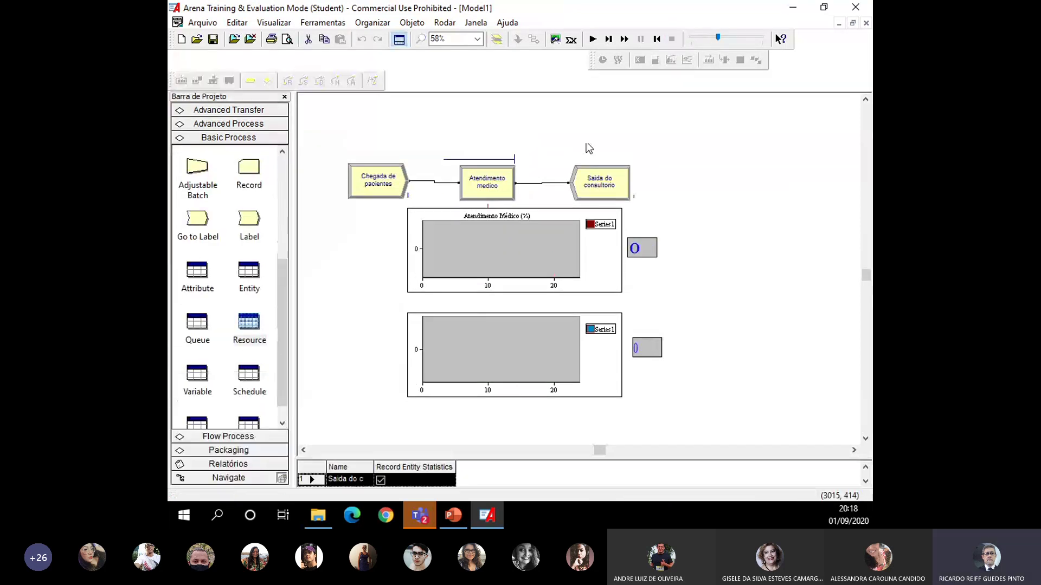
double_click(355, 179)
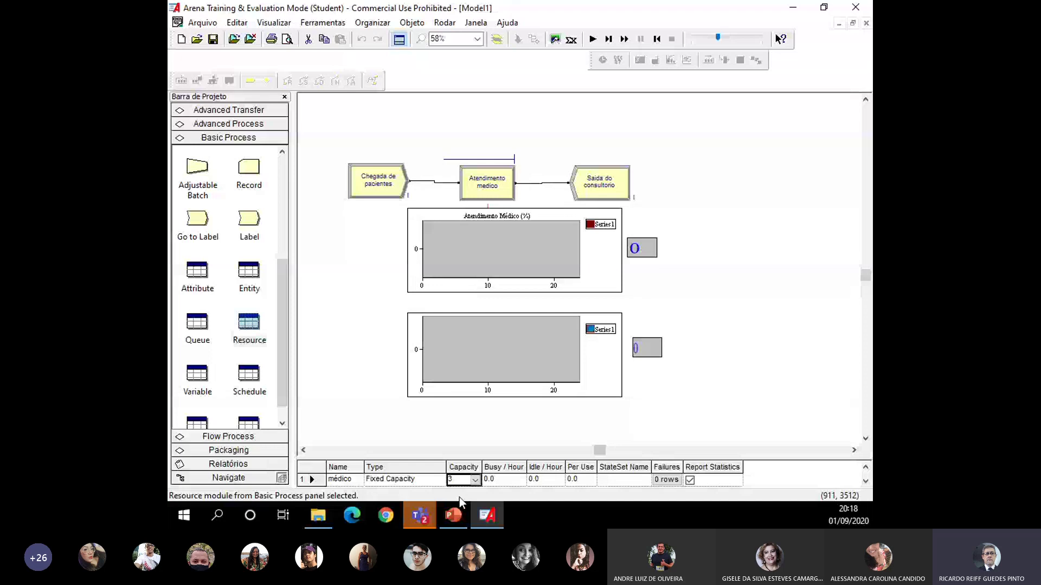
click(530, 422)
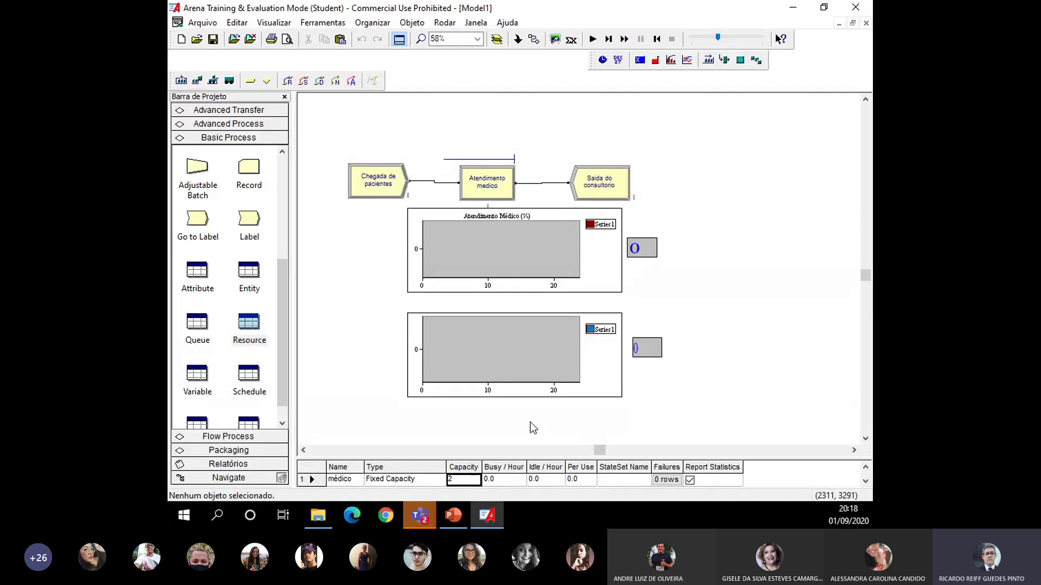
Run the simulation to the end of the 24 hours and open the Category Overview results report
click(592, 38)
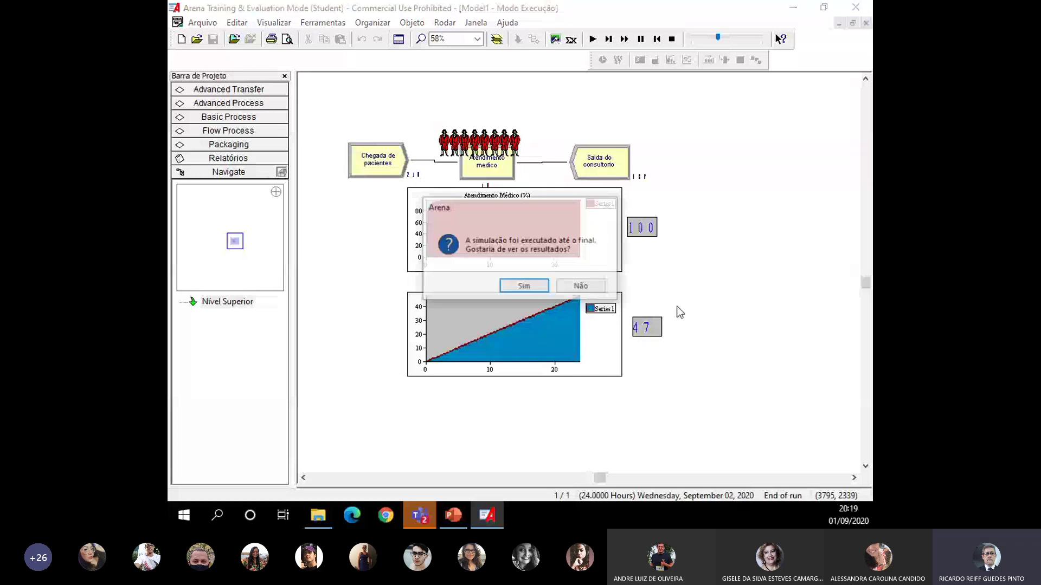
click(535, 287)
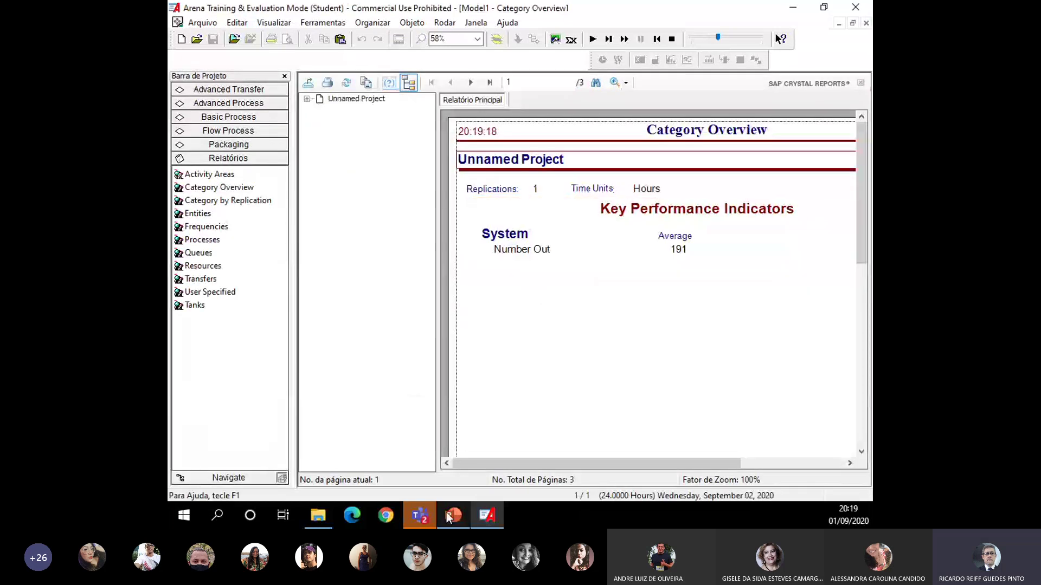
Consult the report guide table on slide 20 in PowerPoint for average queue waiting time, and return to the Arena report
click(454, 514)
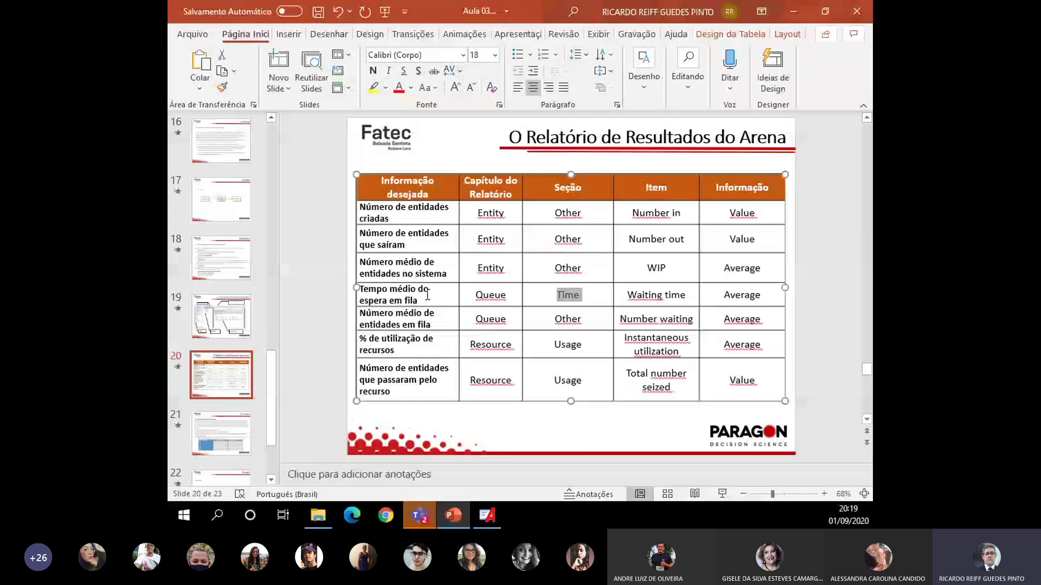
double_click(727, 296)
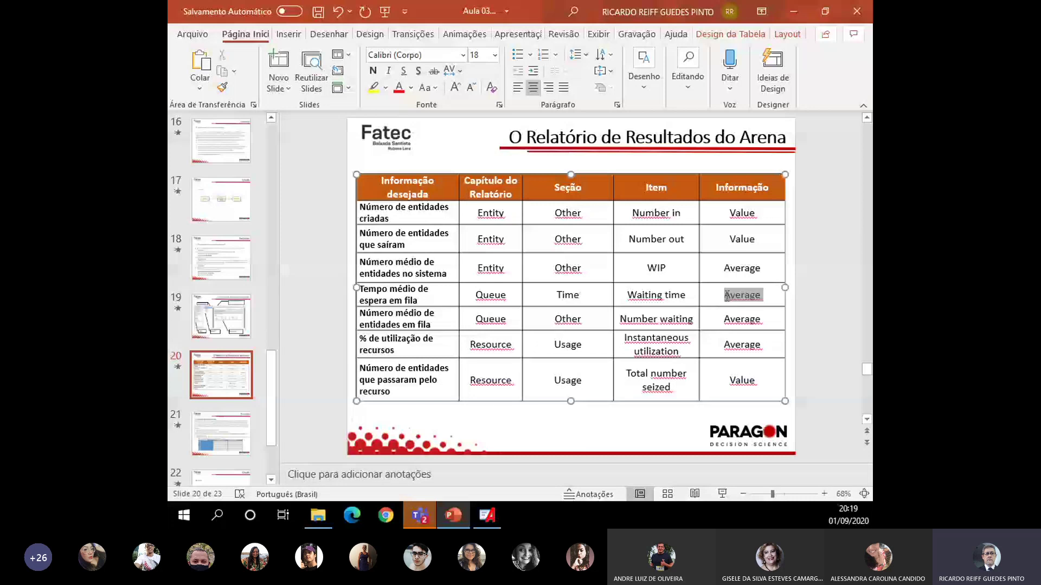
click(484, 515)
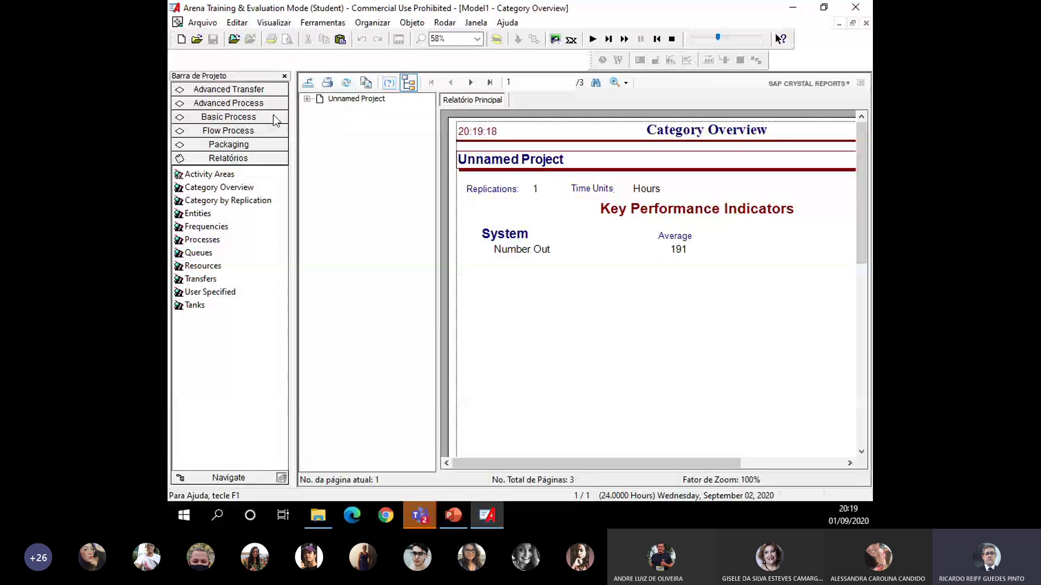
Expand the Queue and Time sections of the results report and examine the Waiting Time average
click(307, 98)
click(345, 121)
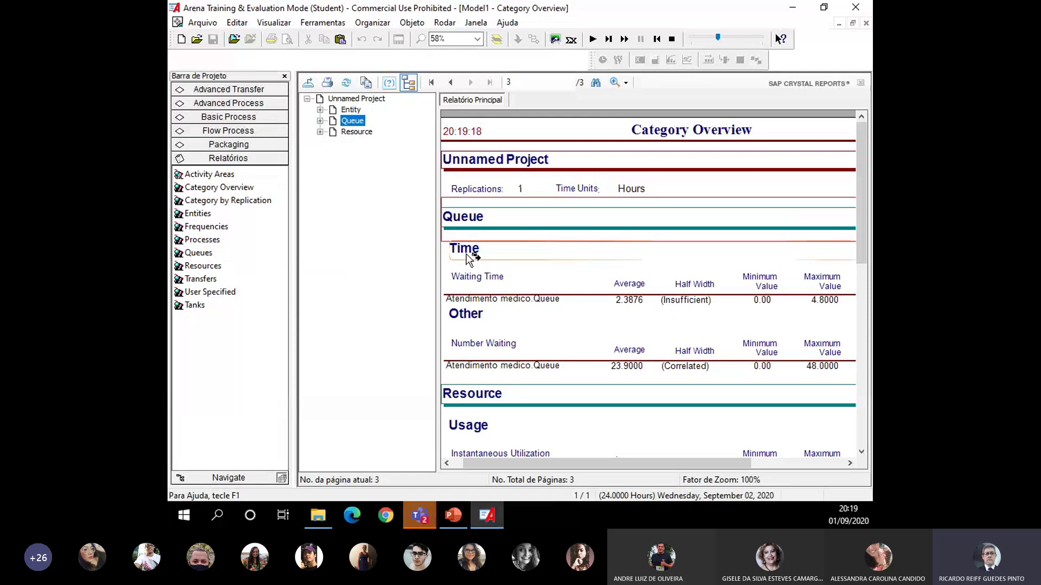
double_click(351, 121)
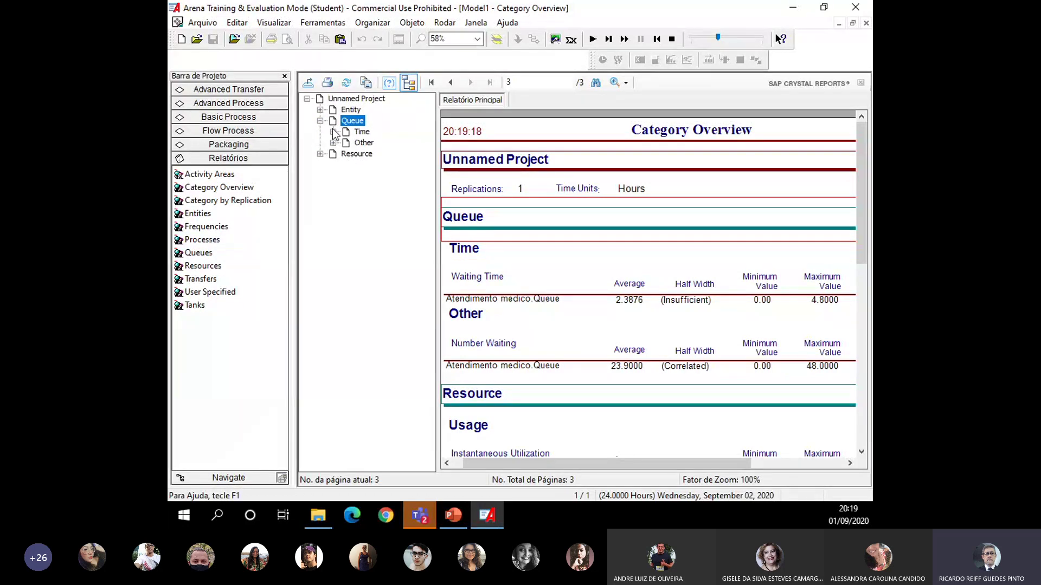
click(362, 132)
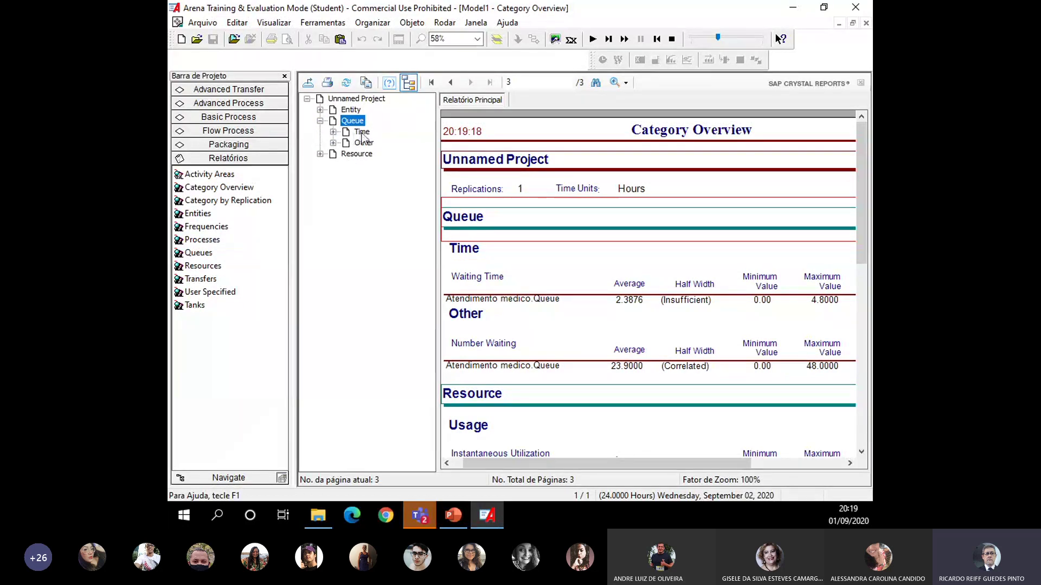
click(333, 132)
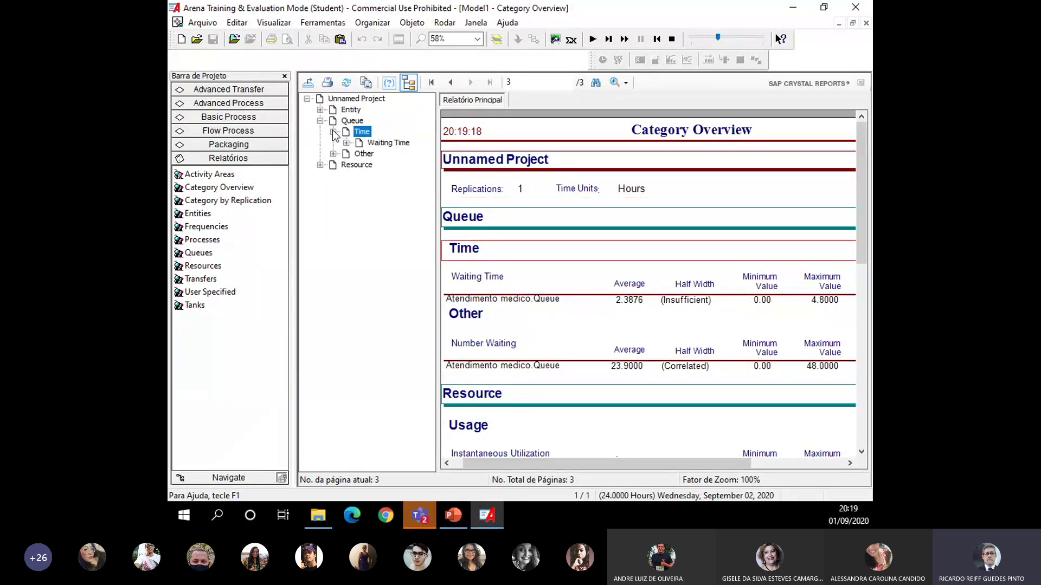
click(387, 144)
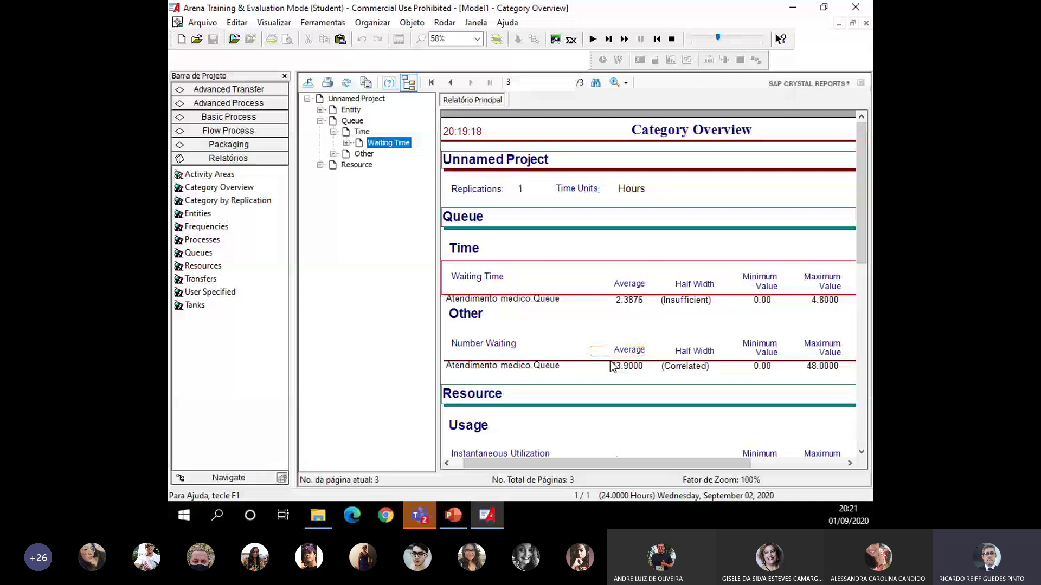
Check the resource utilization row in PowerPoint's report guide table, return to the Arena report, and examine the médico's Scheduled Utilization under Resource Usage
key(alt+Tab)
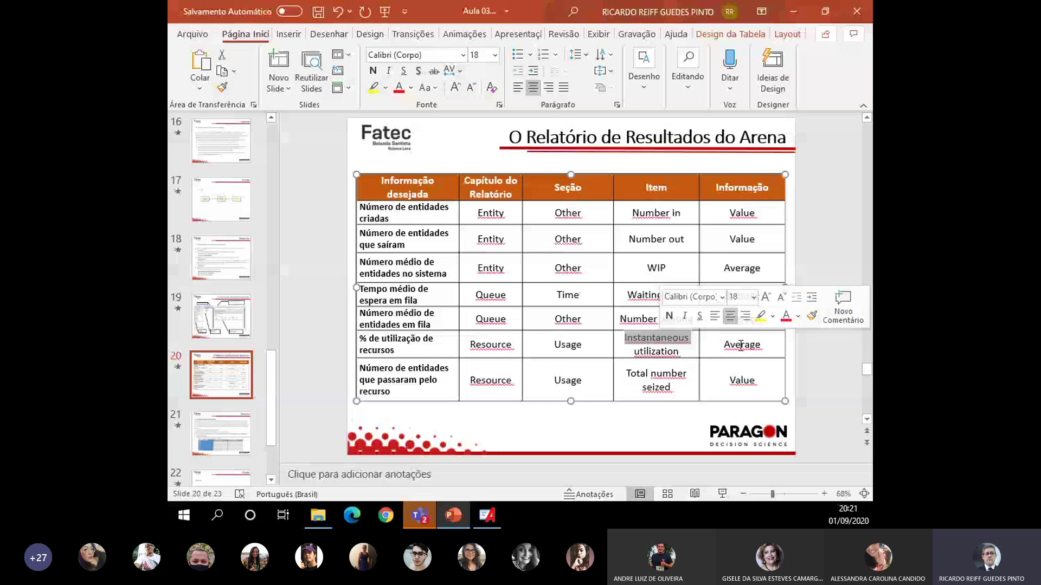
key(alt+Tab)
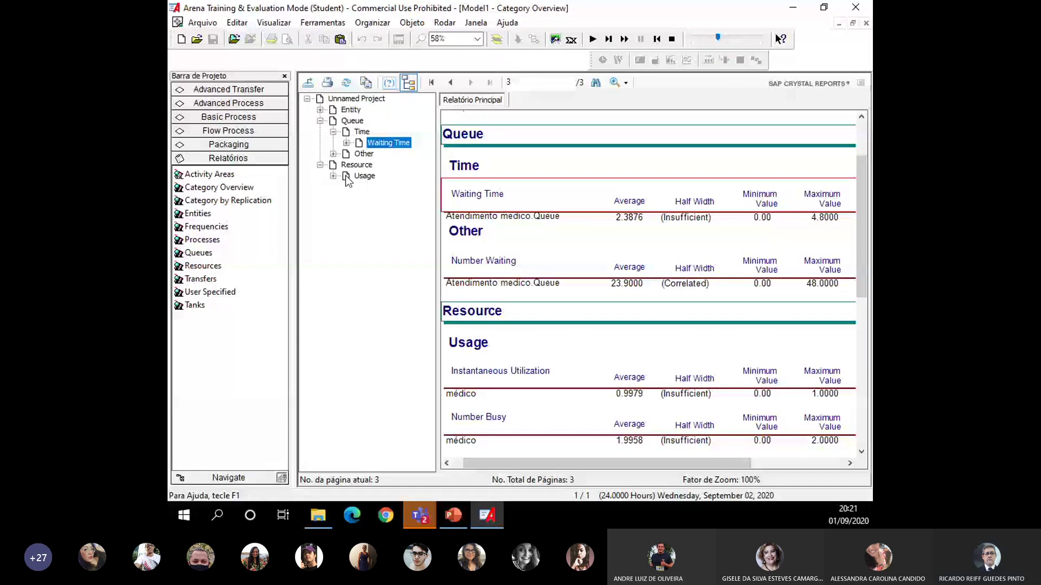
click(347, 177)
click(334, 176)
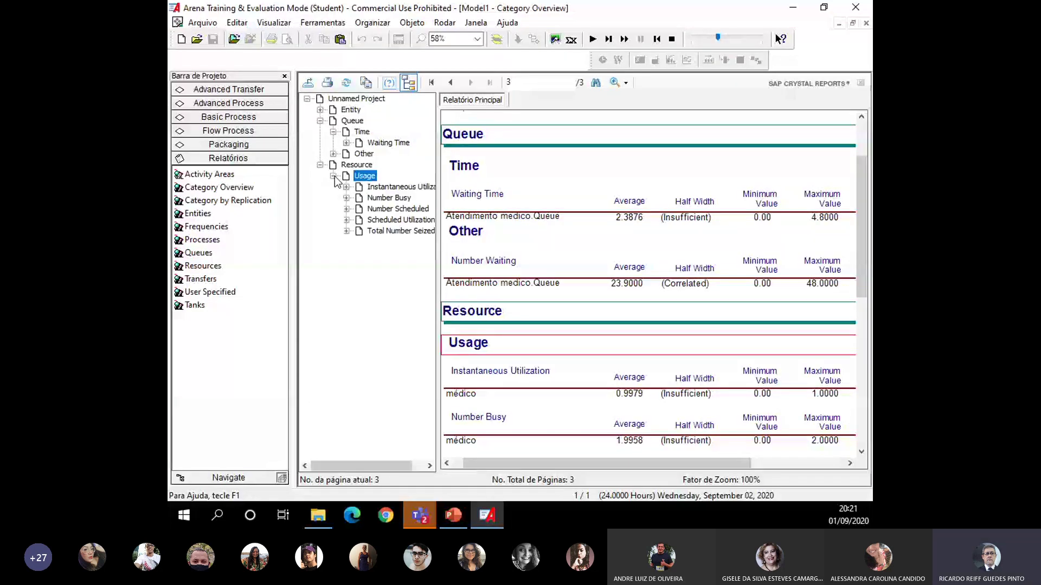
click(346, 220)
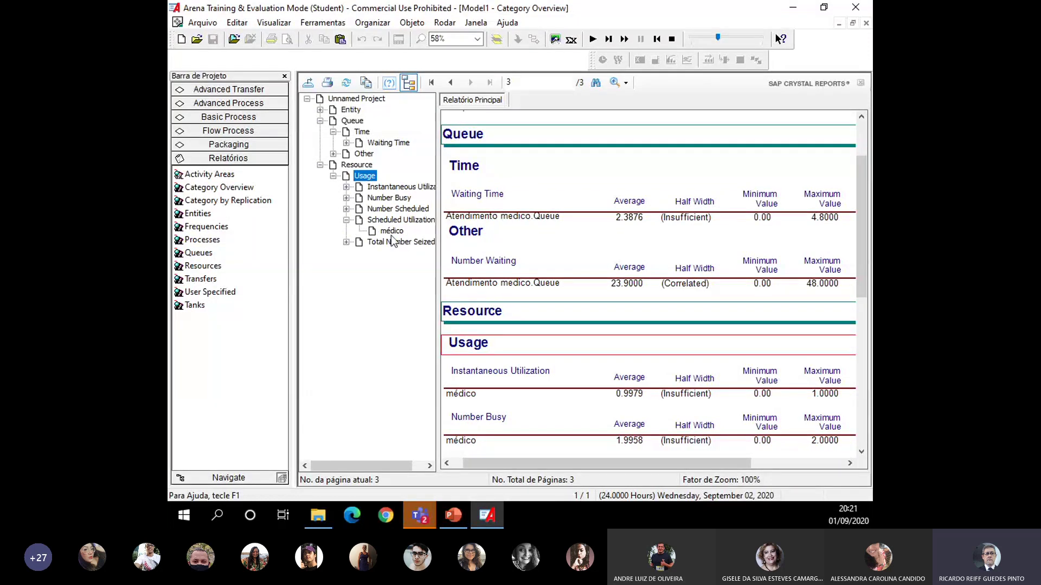
click(392, 231)
scroll(542, 444, down, 2)
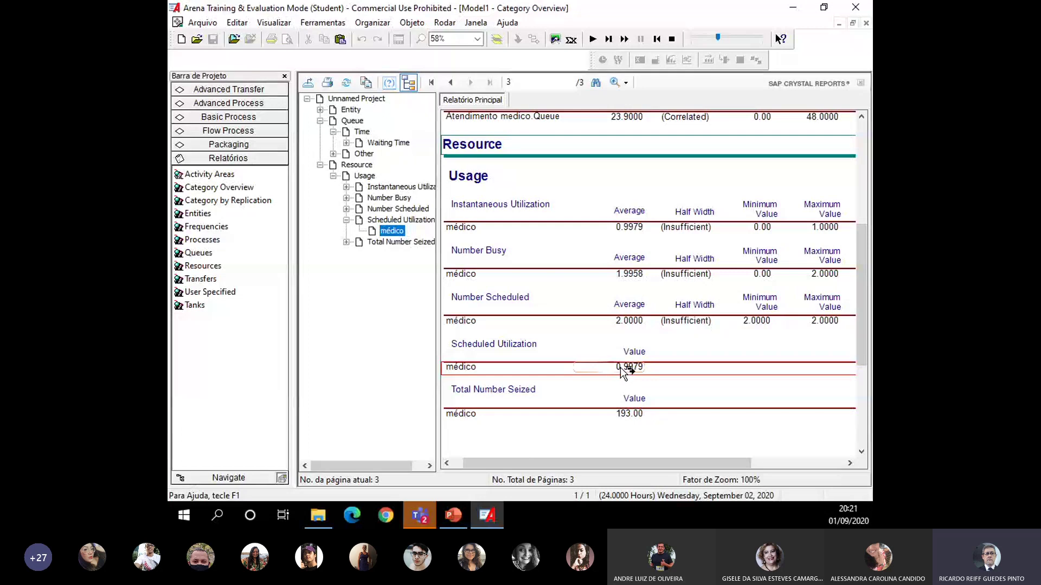
drag(640, 370, 650, 373)
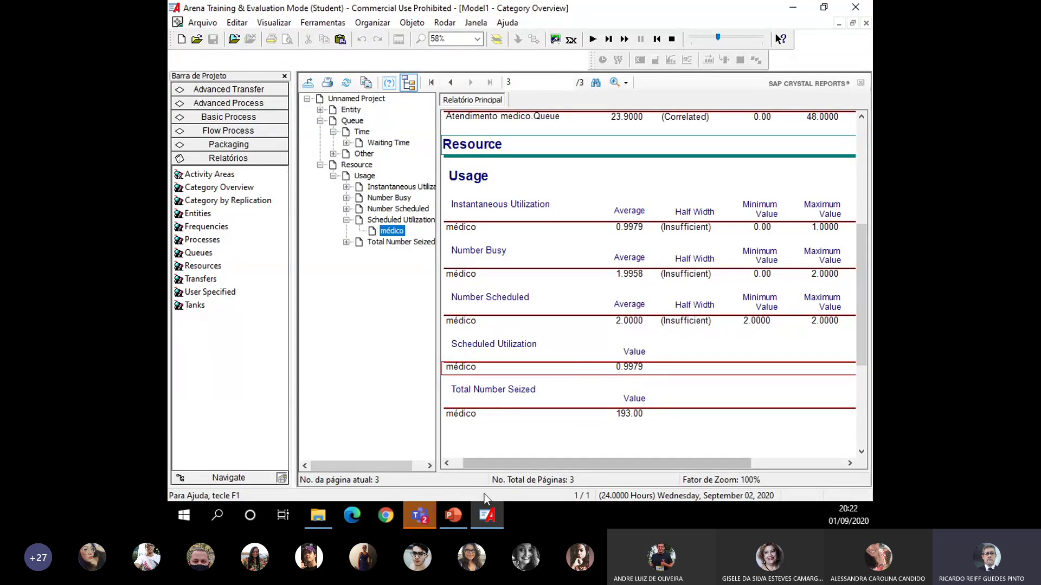
Switch to PowerPoint and view the production line exercise on slide 21
click(490, 517)
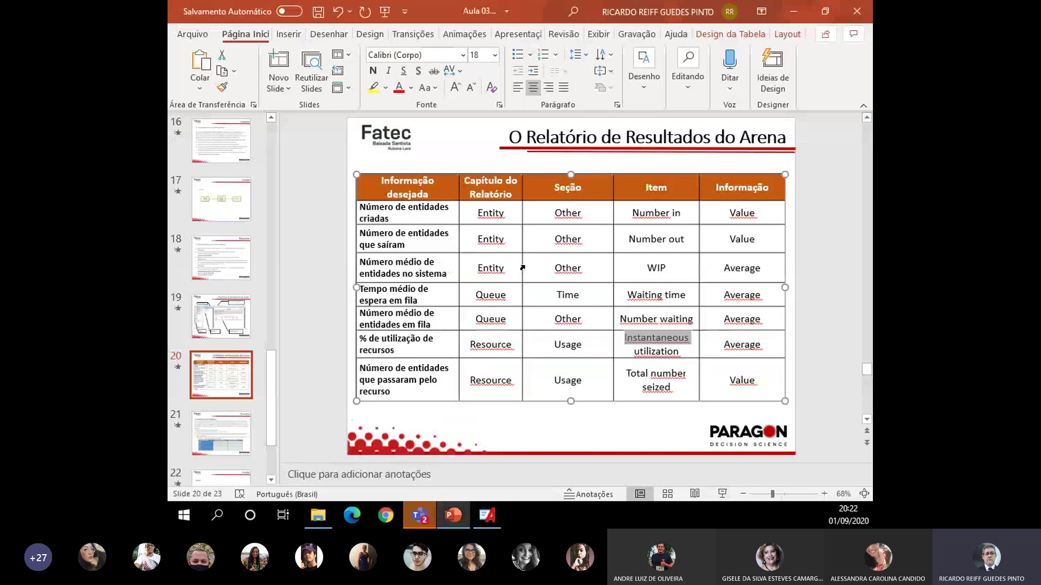
click(516, 430)
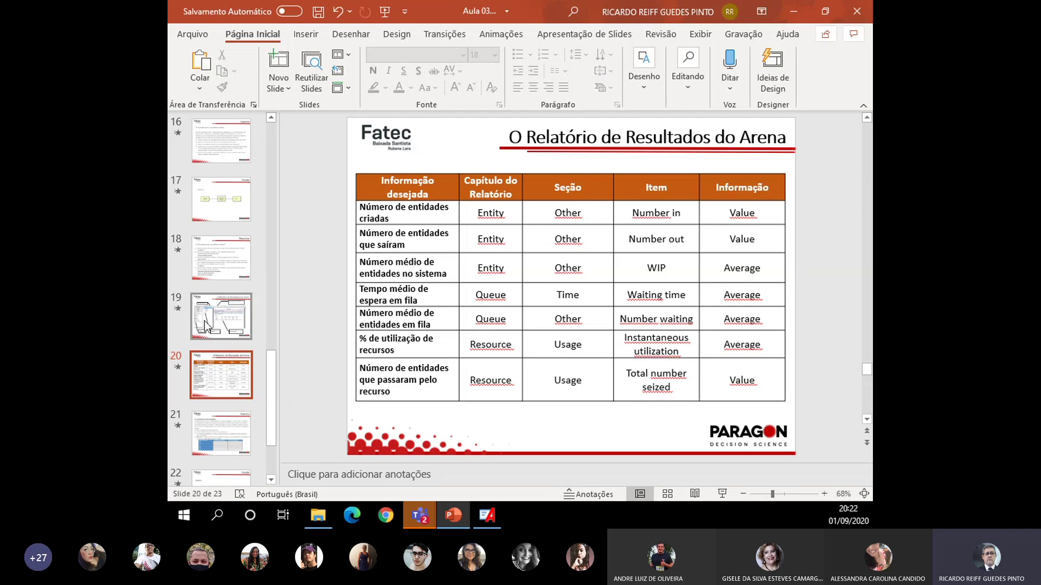
click(245, 437)
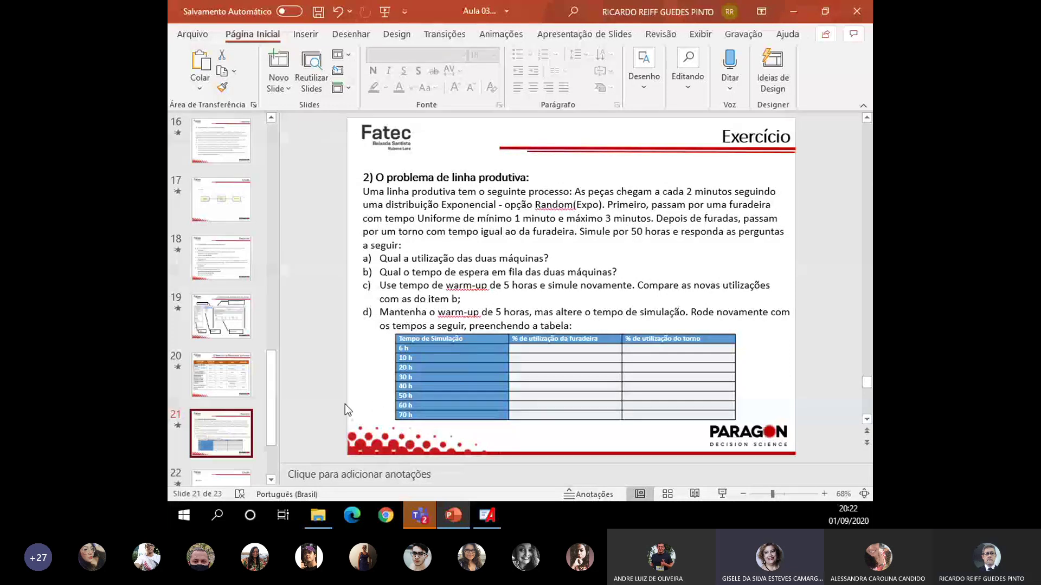
Return to the Arena report and examine the average Waiting Time of the Atendimento medico queue
click(488, 517)
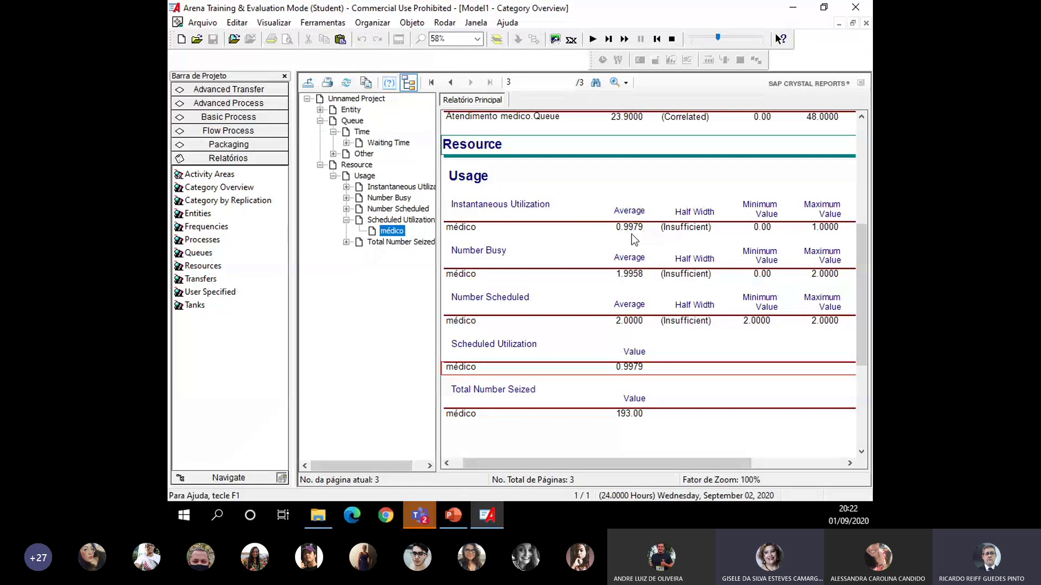
click(360, 132)
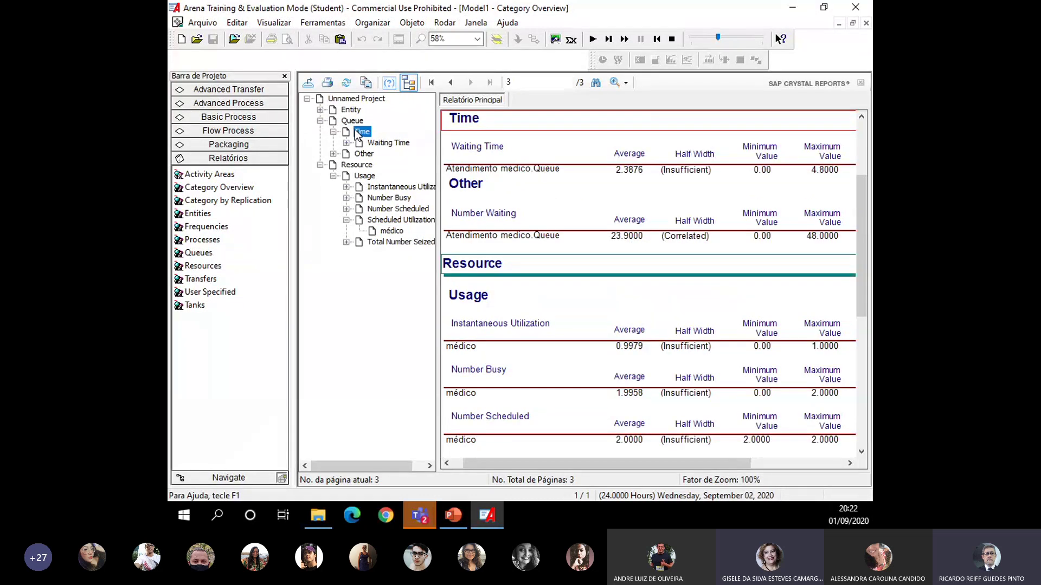
click(631, 170)
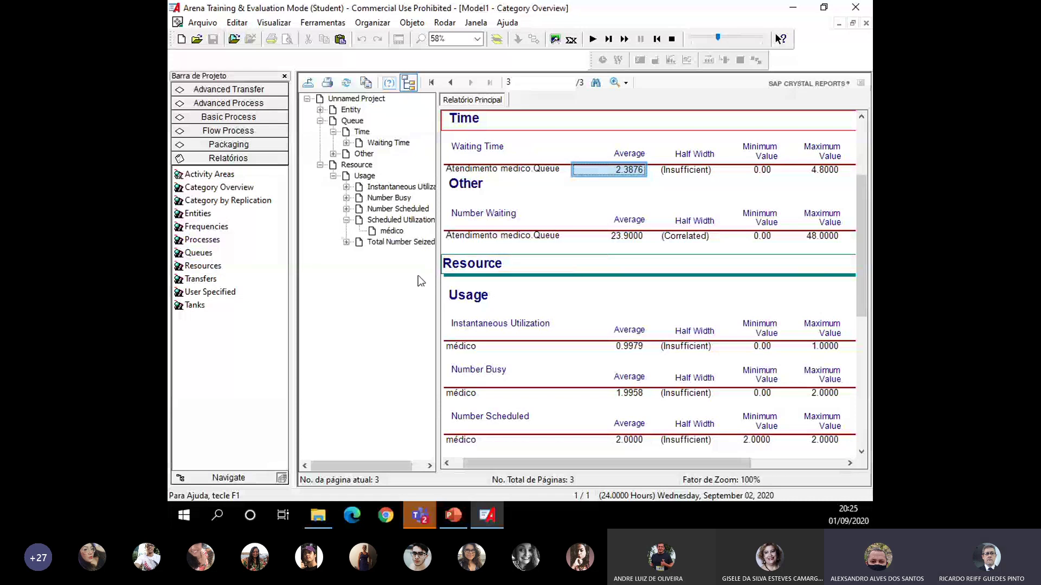
End the run and inspect the médico resource's units to seize/release in the Atendimento medico process, leaving without changes
click(671, 41)
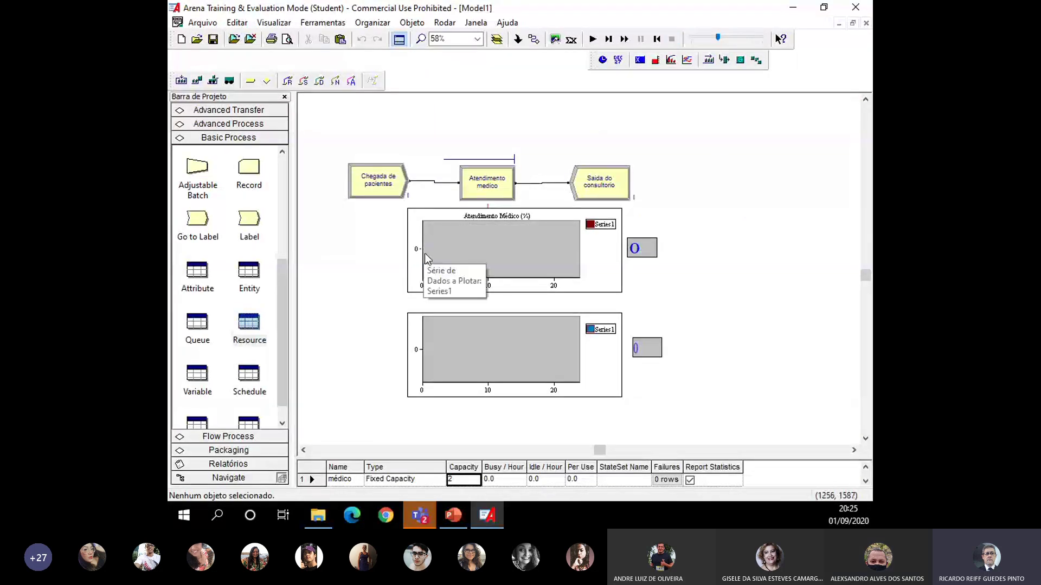
click(484, 189)
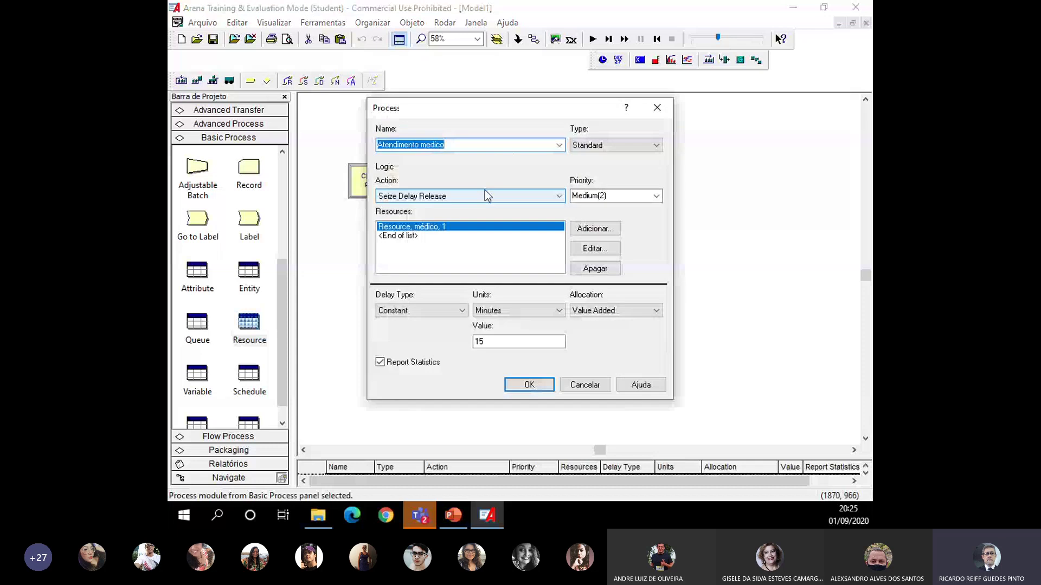
click(606, 250)
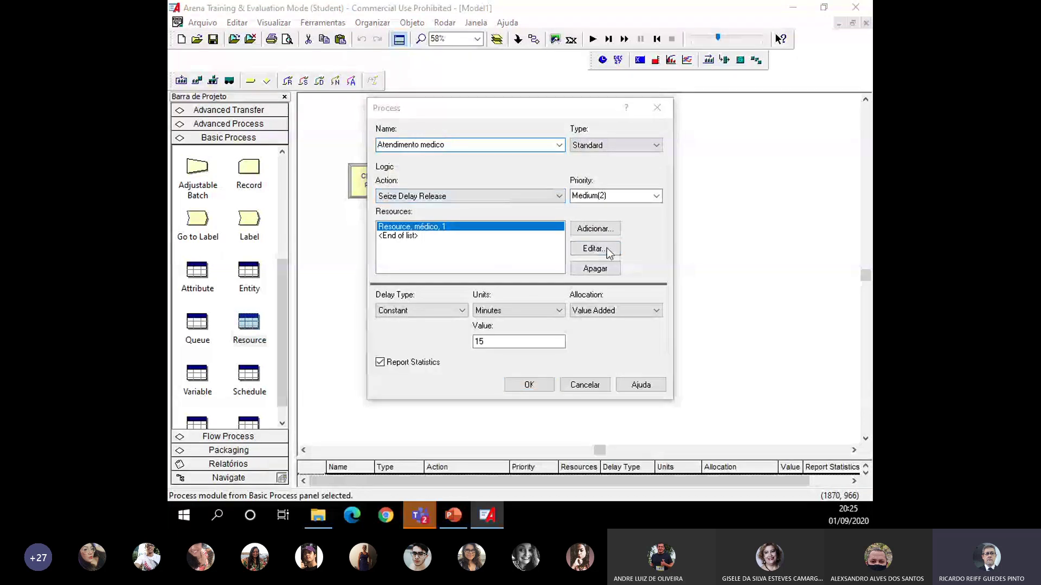
click(543, 255)
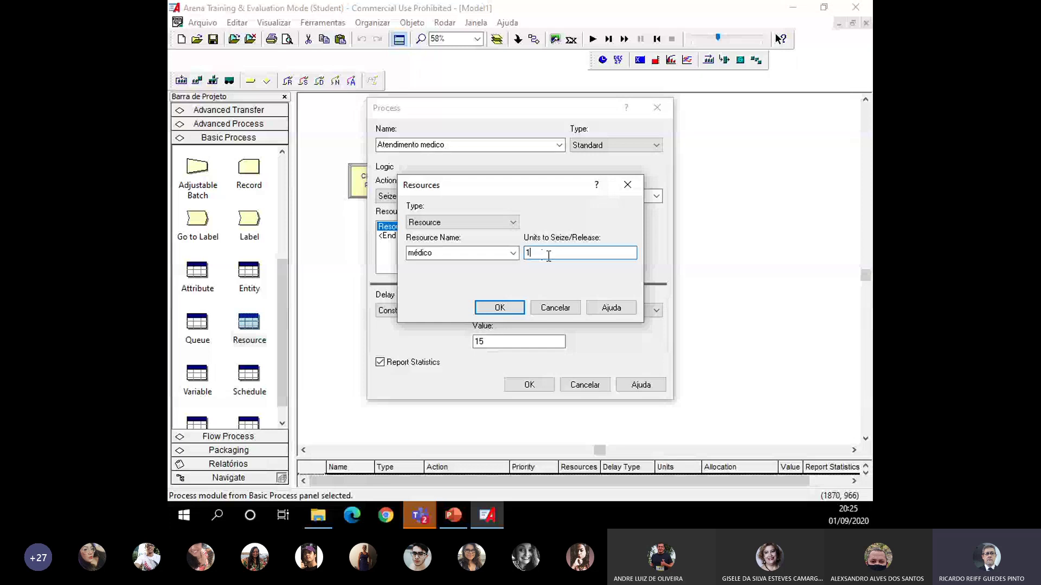
click(557, 309)
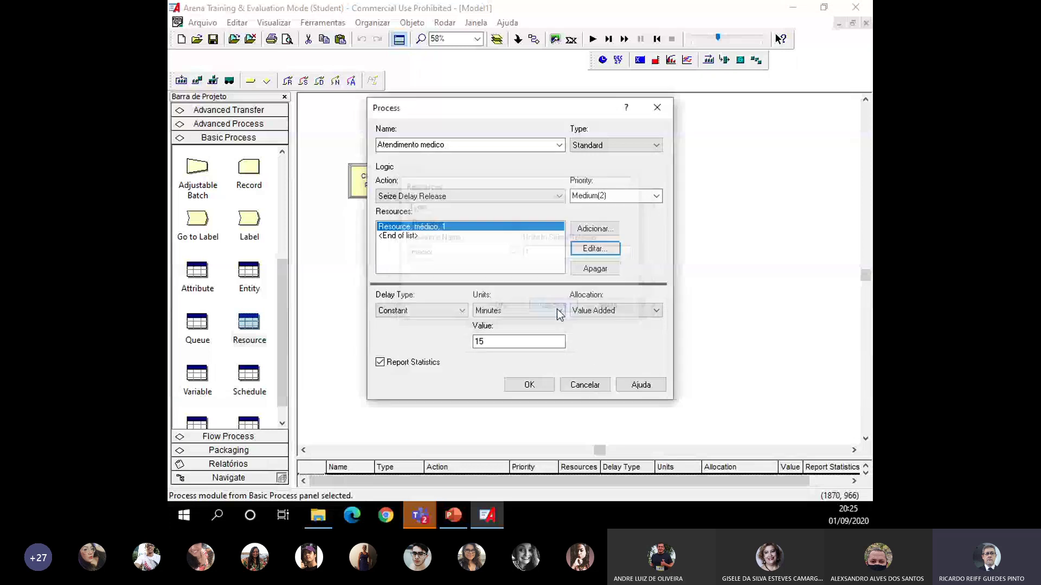
click(581, 386)
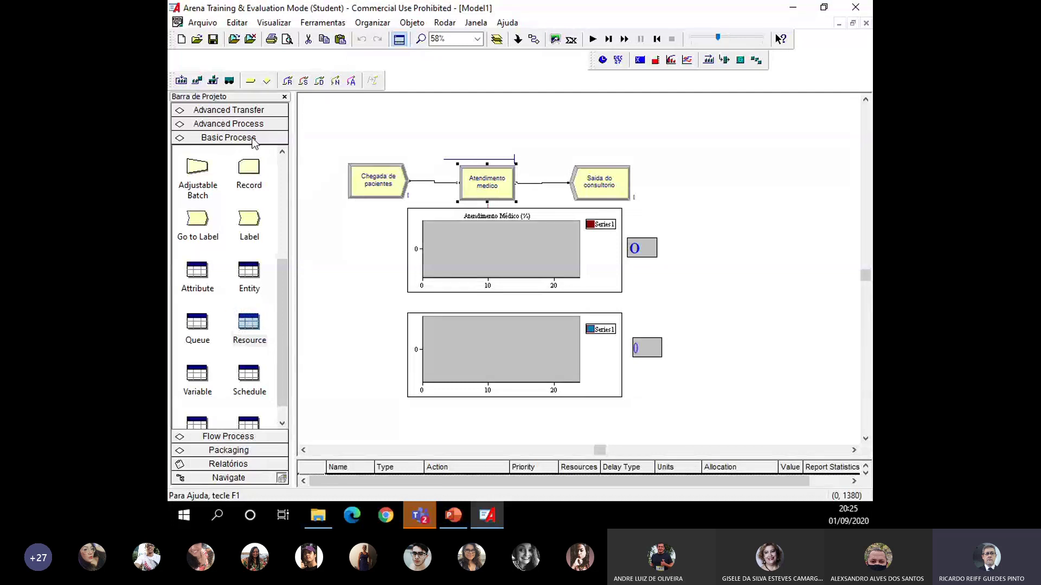
Set the médico resource's capacity to 3, run the simulation, and end the run
click(259, 333)
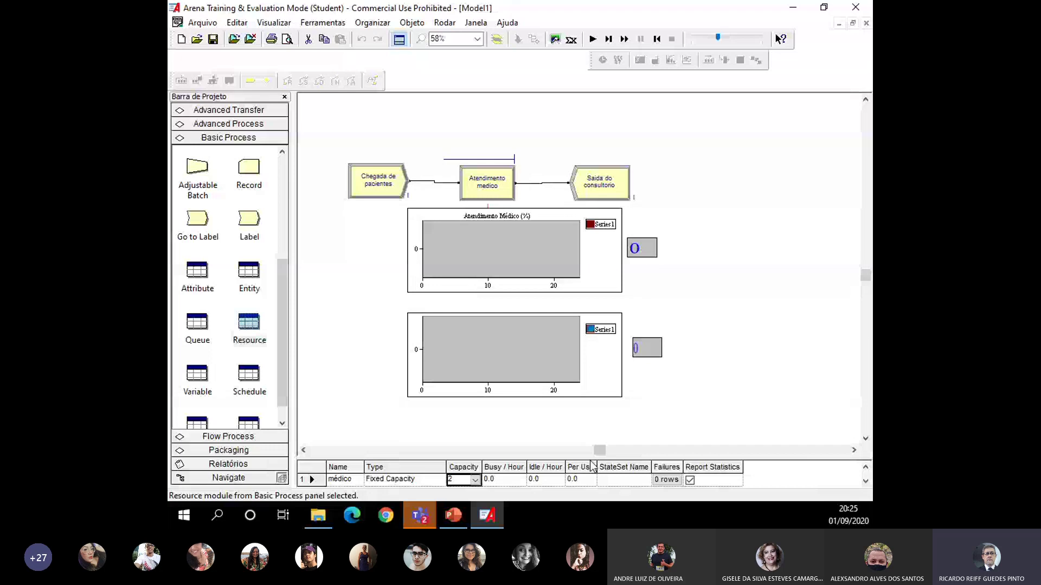
drag(599, 450, 603, 448)
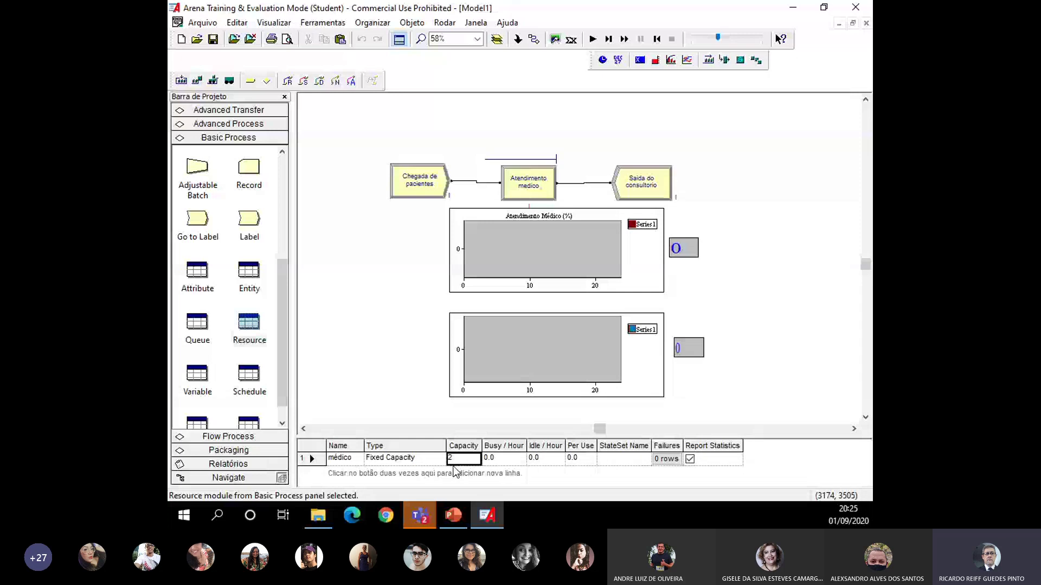
click(456, 459)
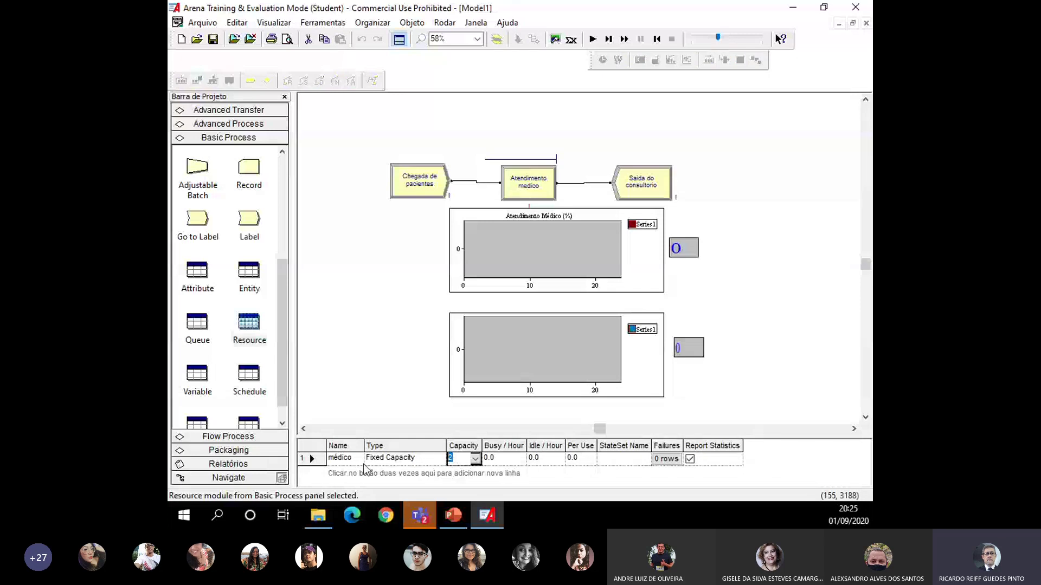
text(3)
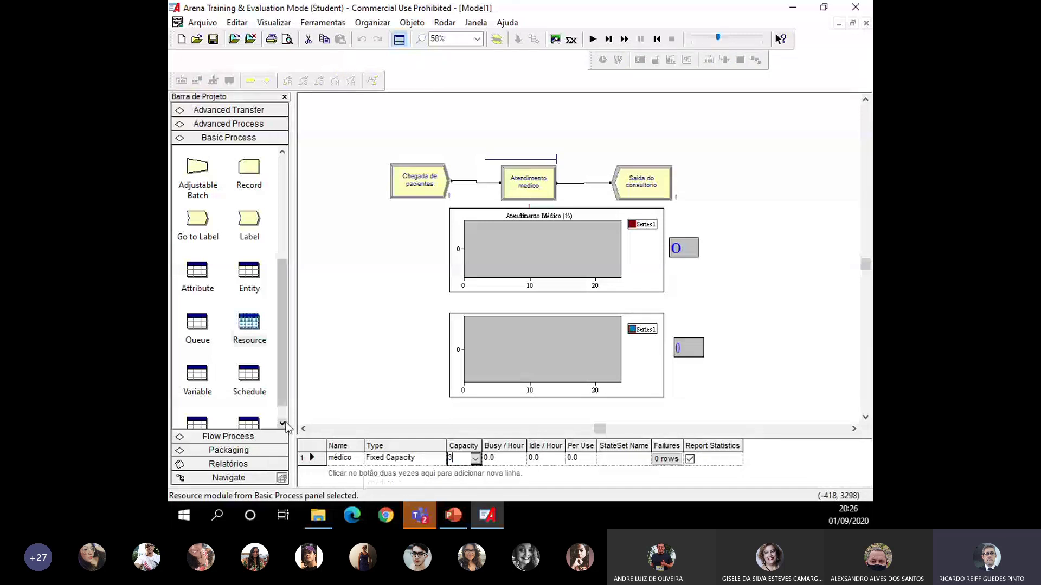
click(343, 389)
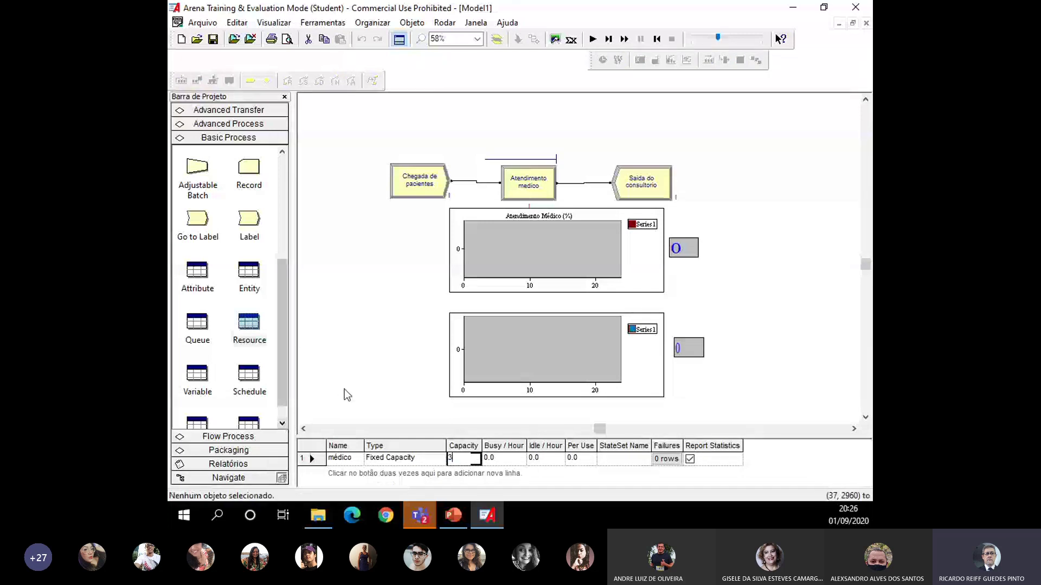
click(592, 40)
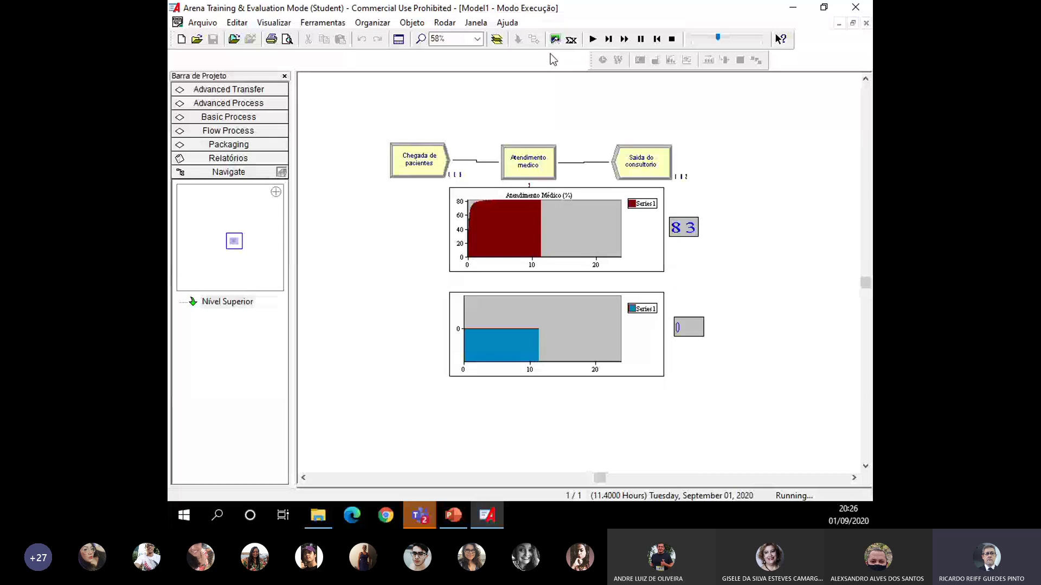
click(672, 41)
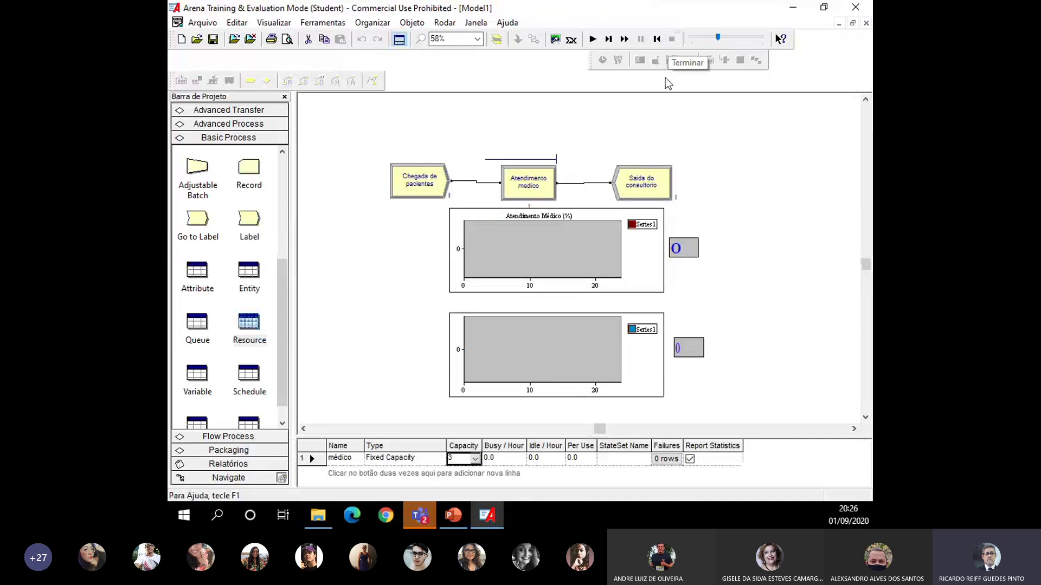
Move the Saida do consultorio module farther from Atendimento medico and delete the connection between them
drag(661, 180, 765, 180)
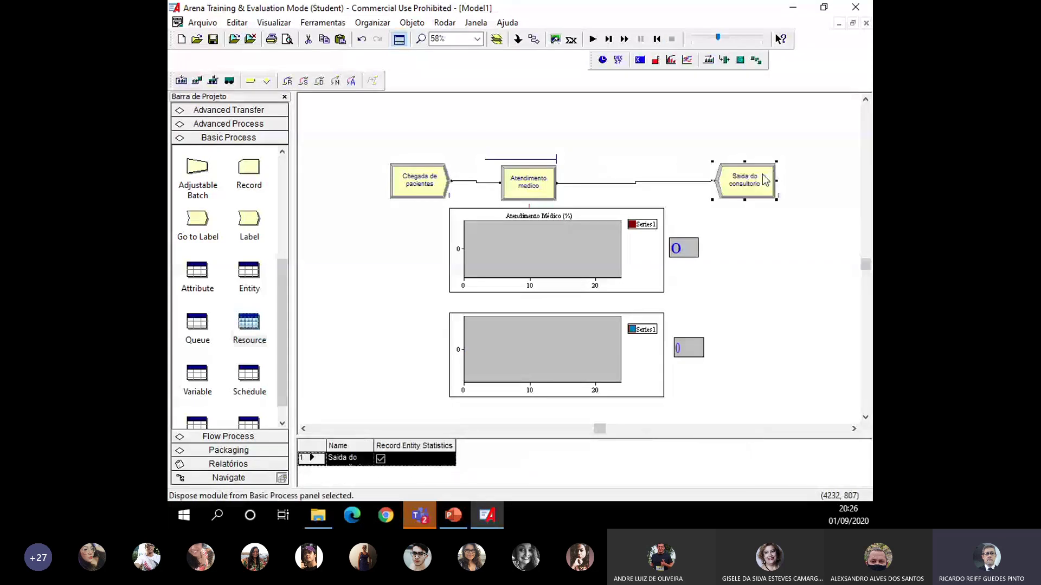
click(688, 182)
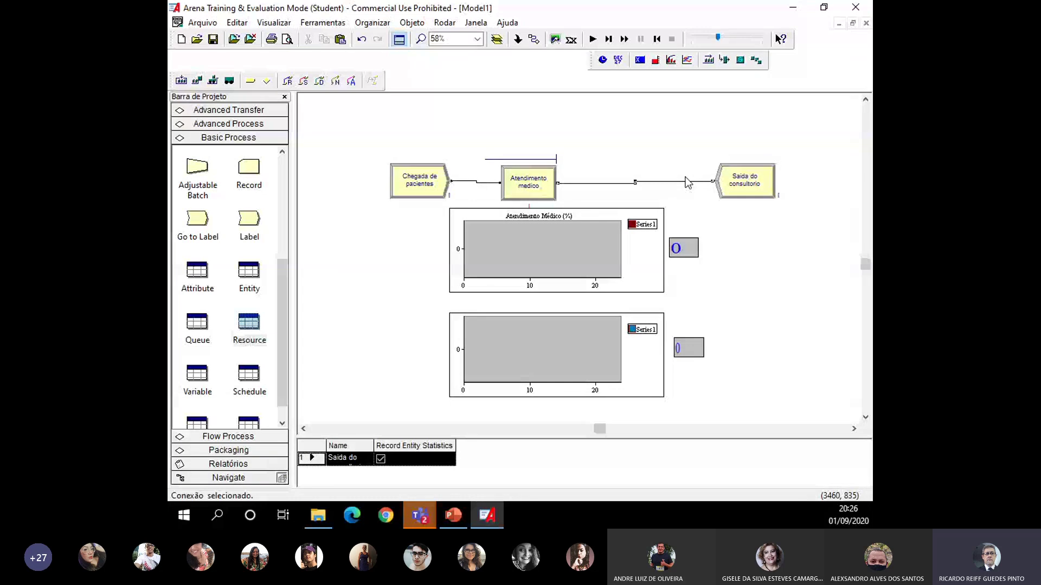
key(Delete)
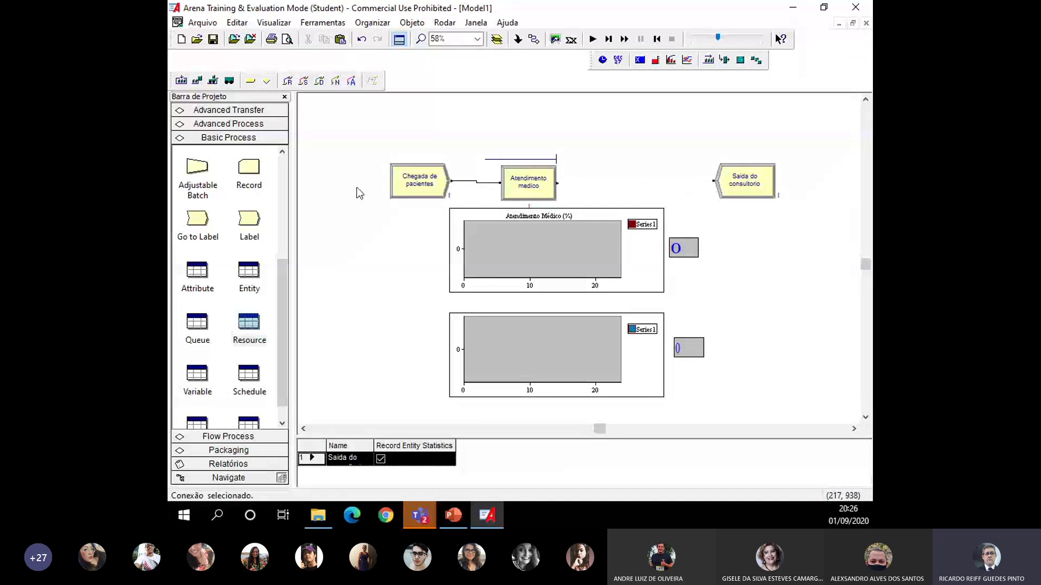
Place a new Process module between Atendimento medico and Saida do consultorio
scroll(255, 239, up, 1)
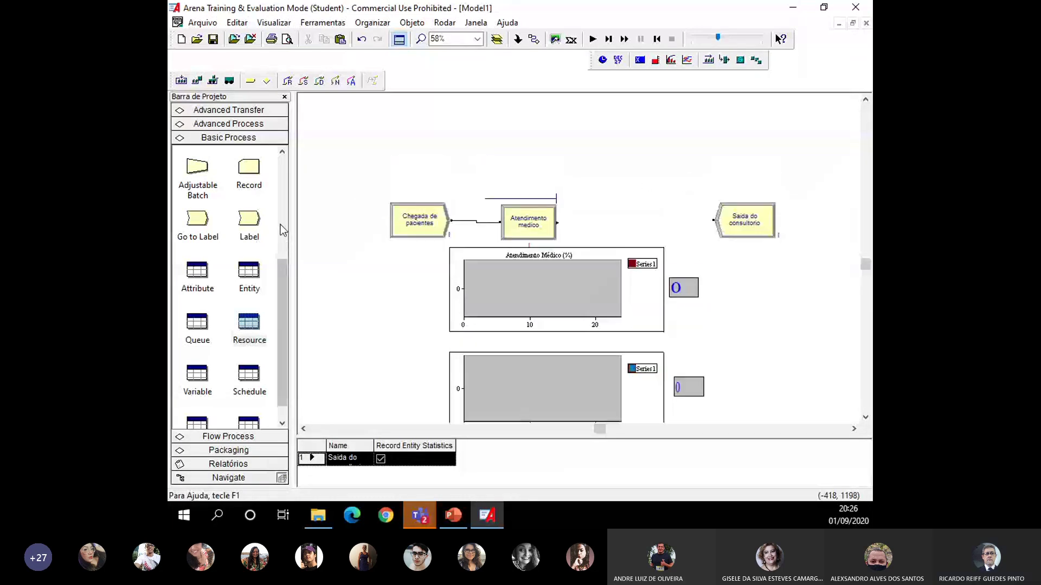
click(281, 220)
drag(200, 211, 607, 220)
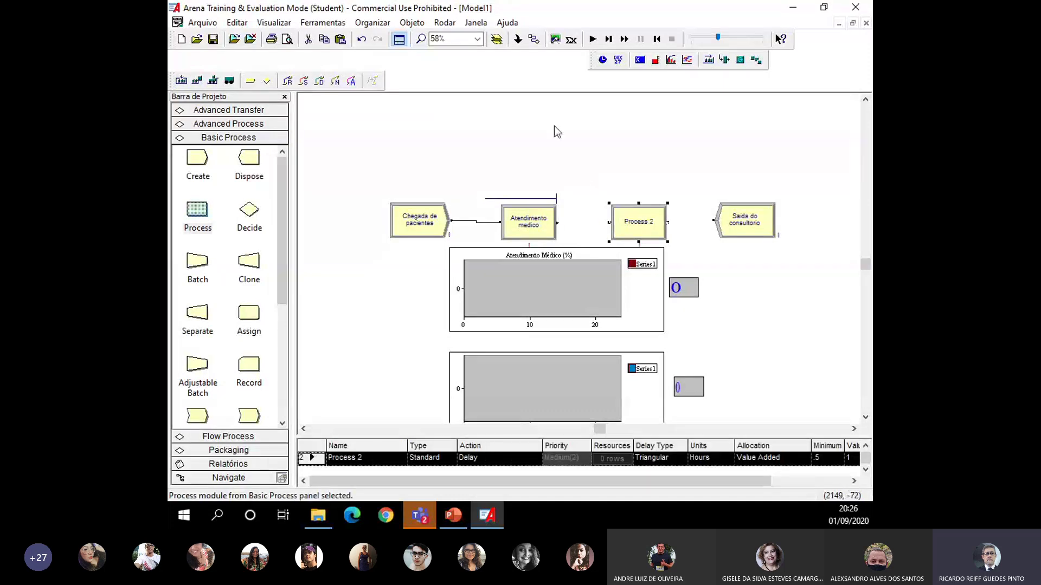
Connect Atendimento medico to the new Process module, and connect that module to Saida do consultorio
click(534, 40)
click(558, 223)
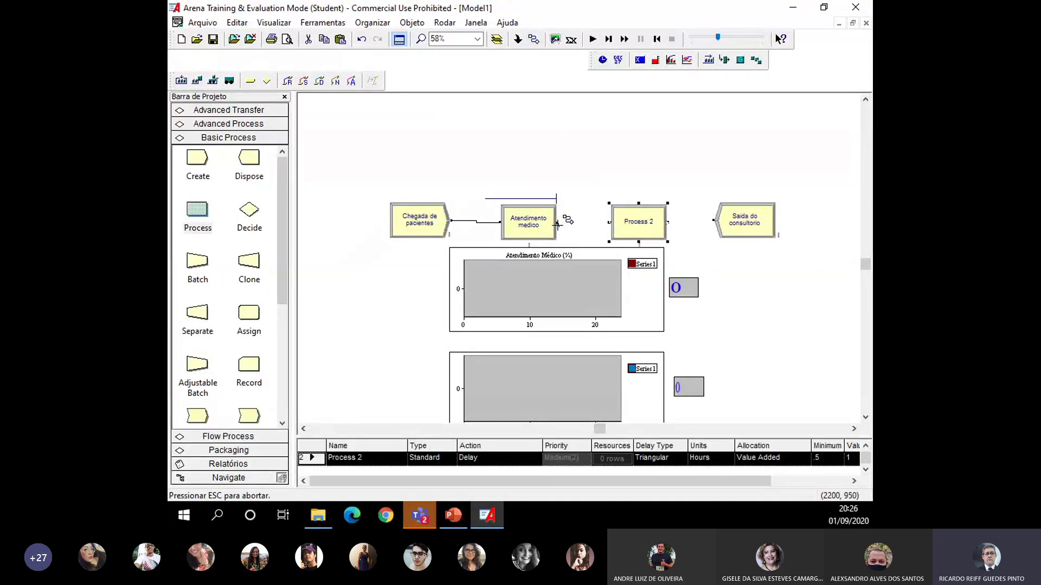
click(609, 223)
right_click(684, 199)
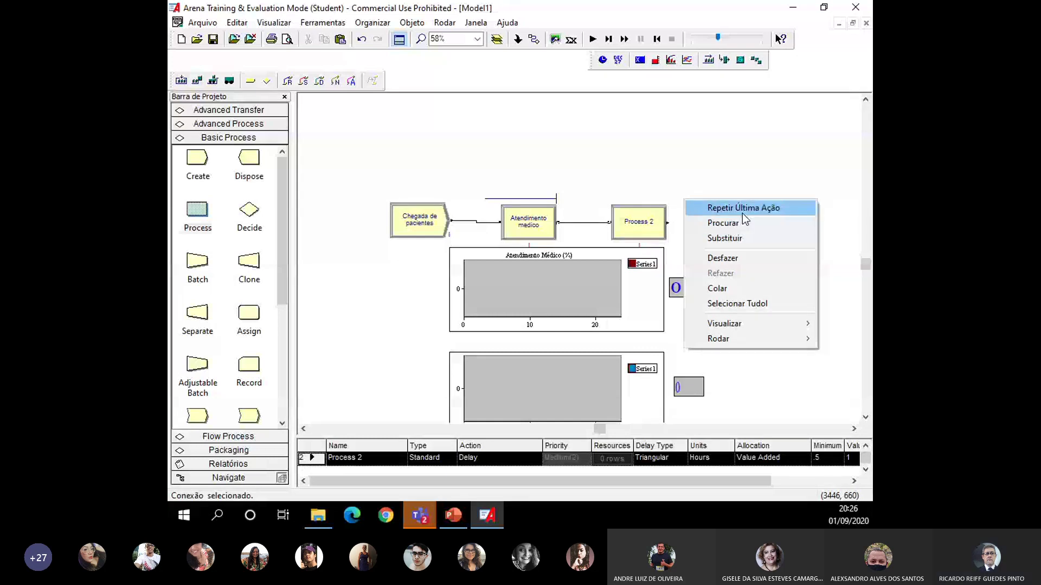
click(743, 211)
click(668, 222)
click(712, 220)
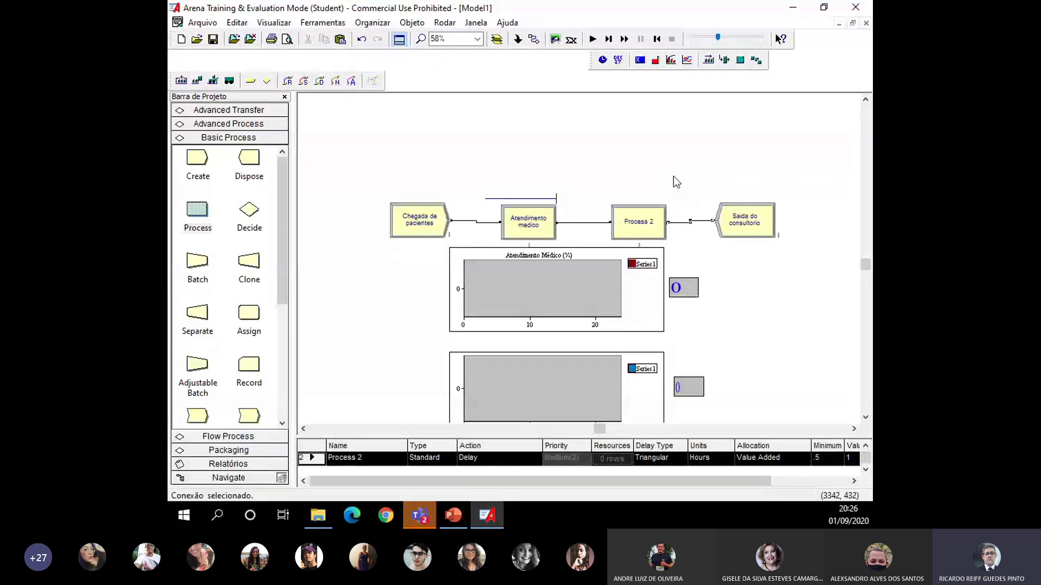
Set Process 2's action to Seize Delay Release and add one unit of a resource named Enfermeira
double_click(645, 218)
click(479, 196)
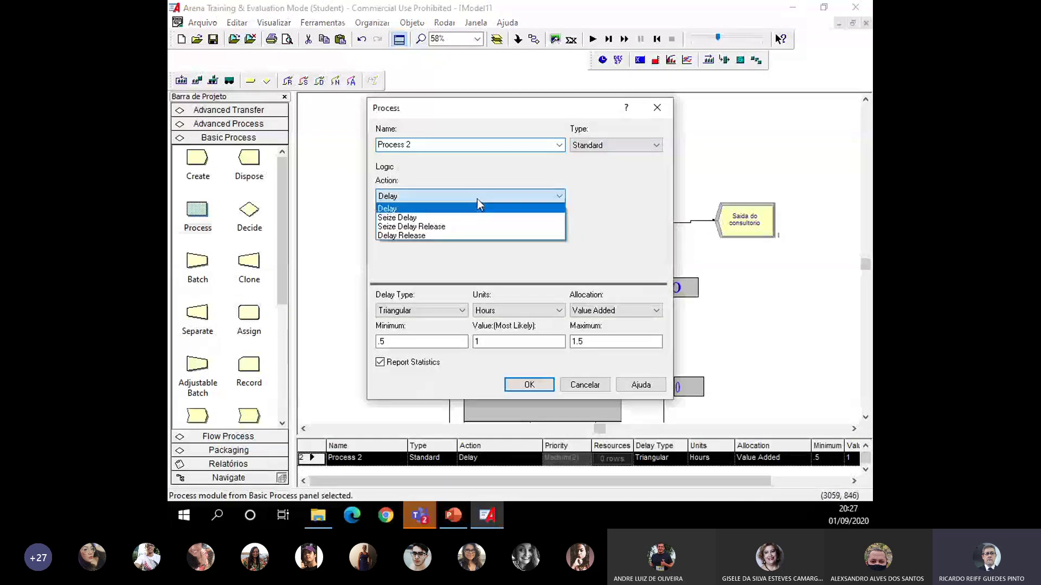
click(475, 225)
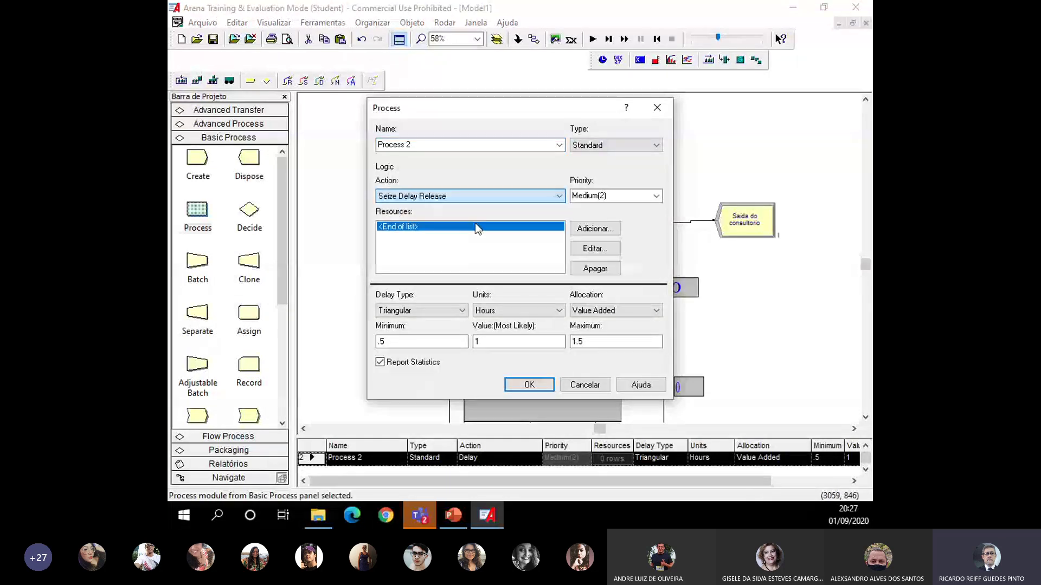
click(582, 229)
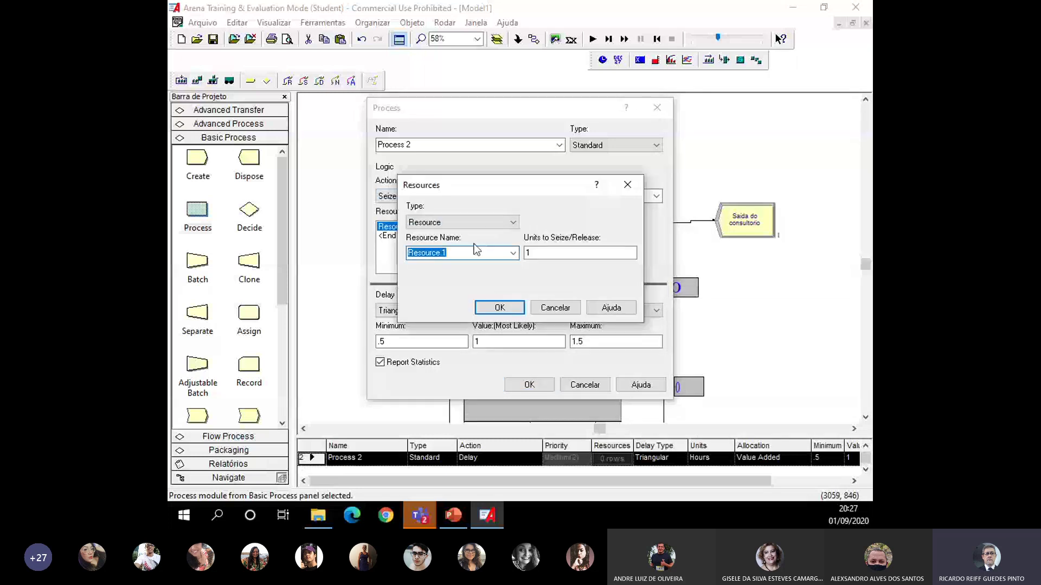
text(E)
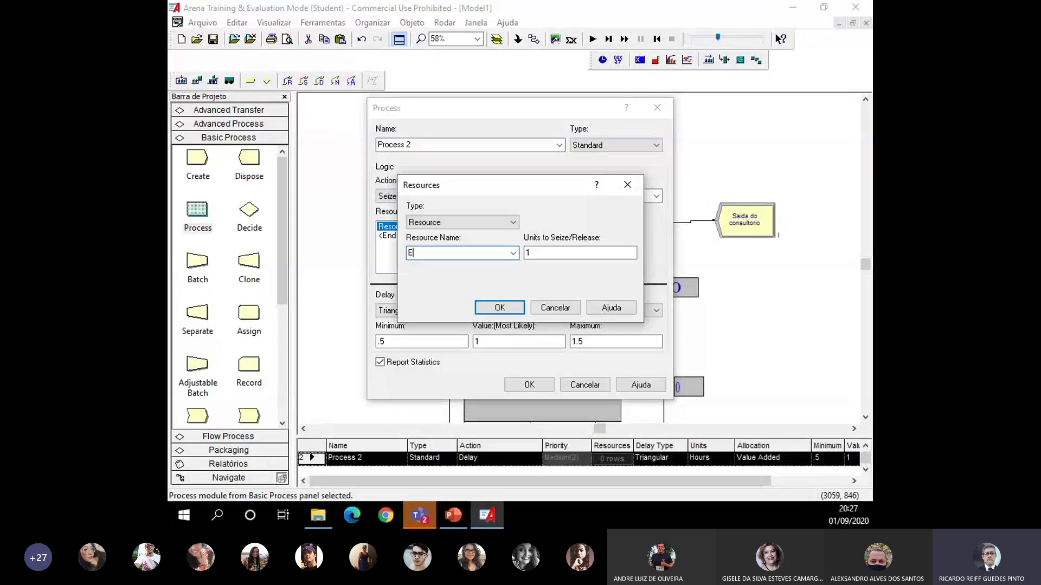
text(nfermeira)
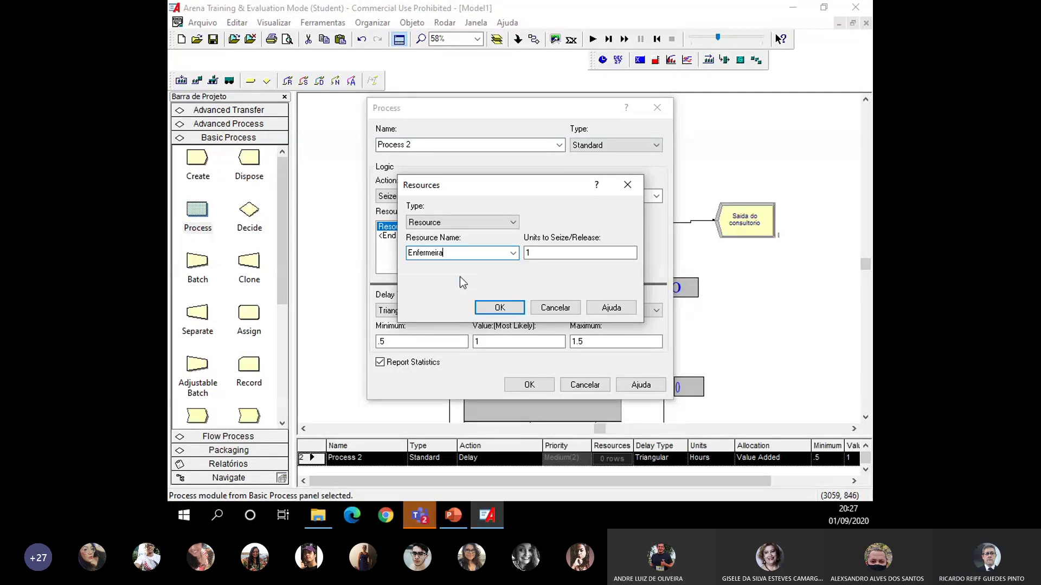
click(494, 307)
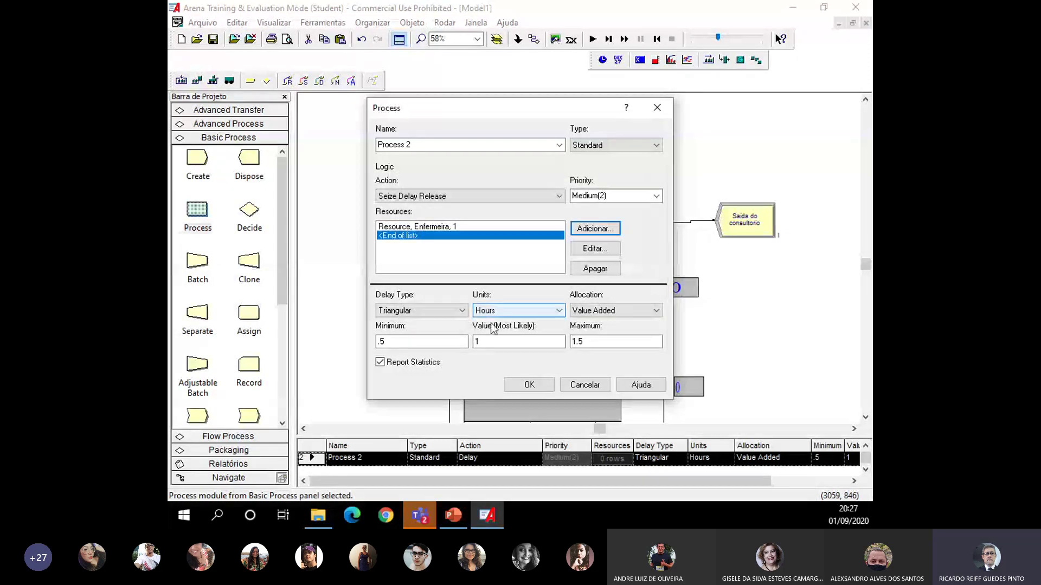
Give Process 2 a Normal delay in minutes with a mean of 5, and test-run the simulation
click(429, 314)
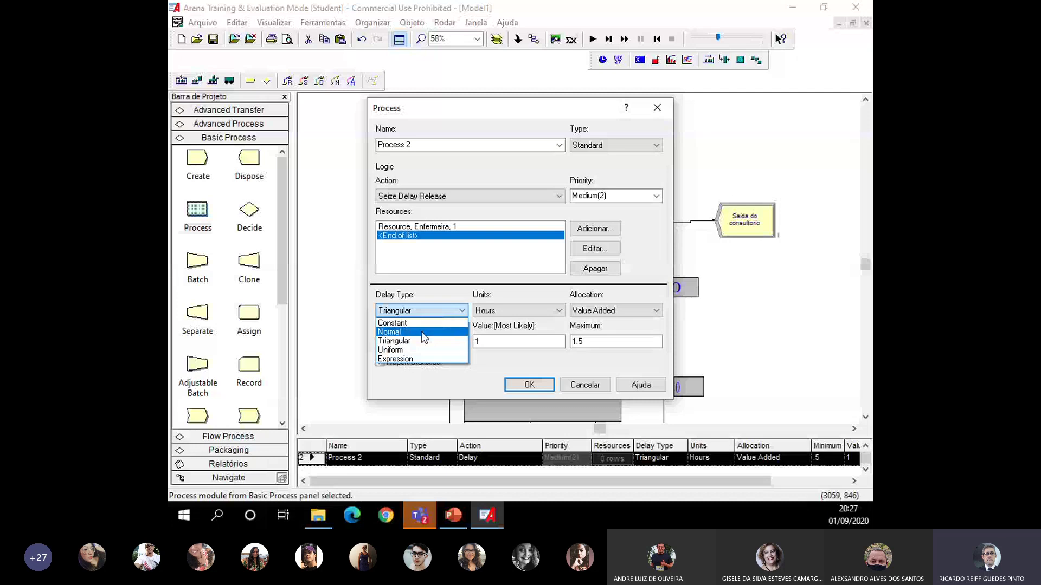
click(423, 330)
click(503, 313)
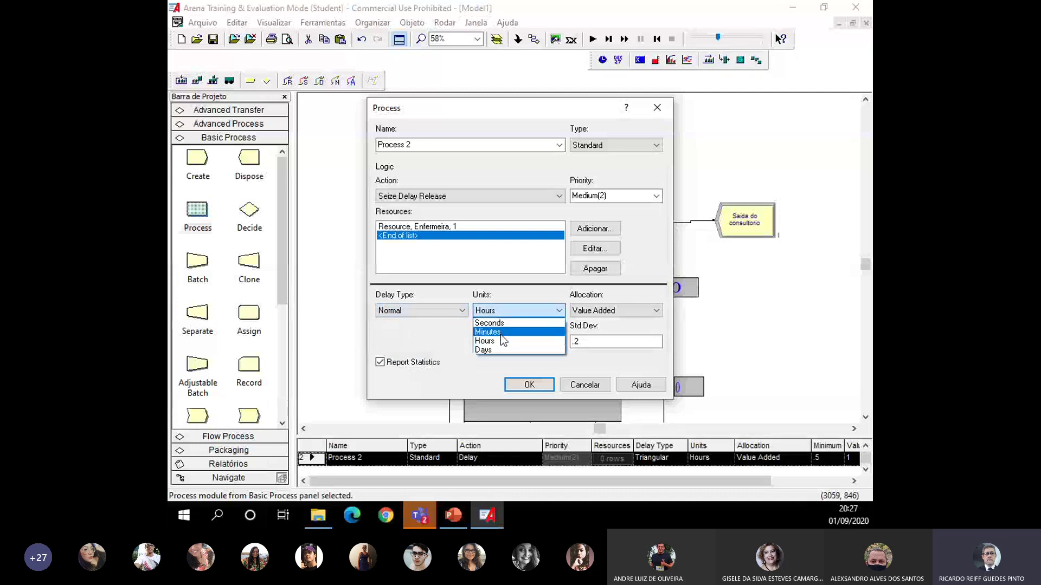
click(498, 335)
double_click(496, 341)
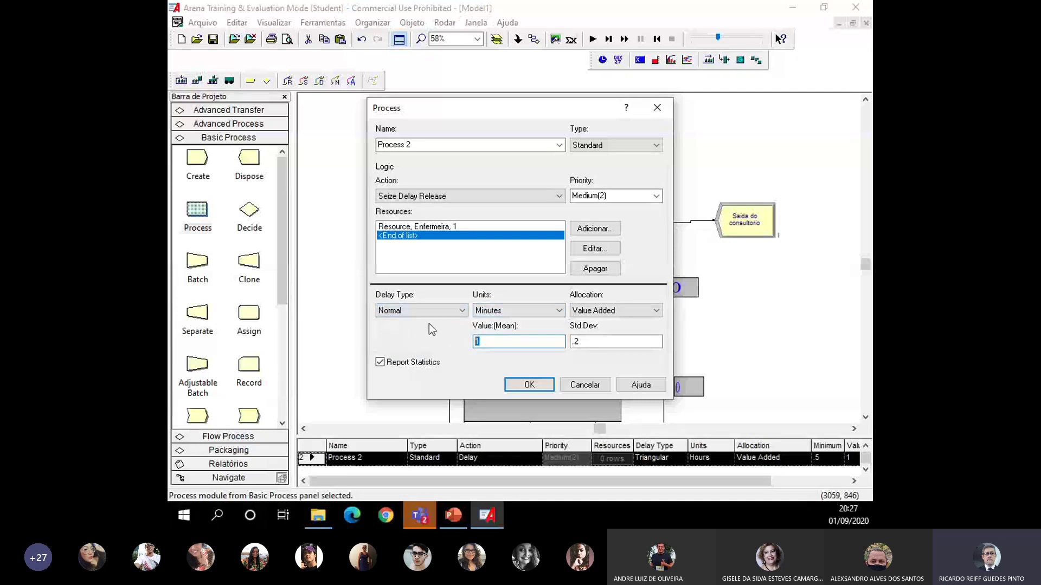
text(5)
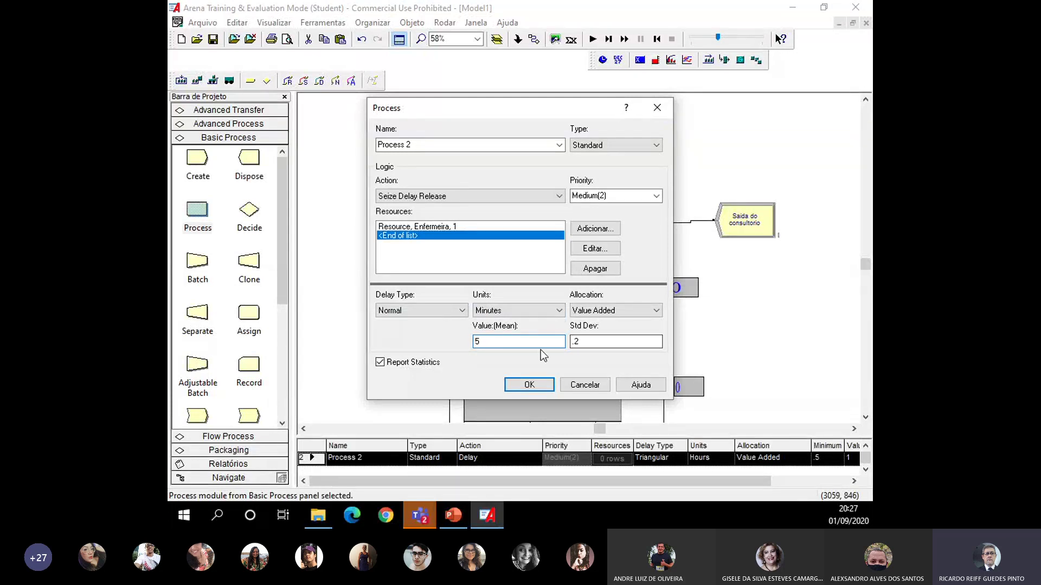
click(529, 386)
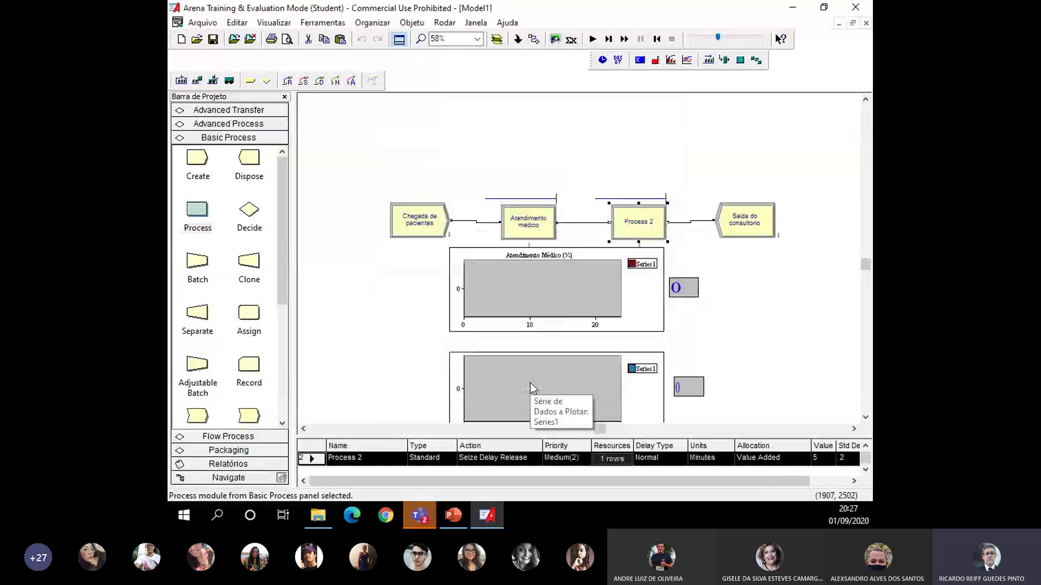
click(591, 39)
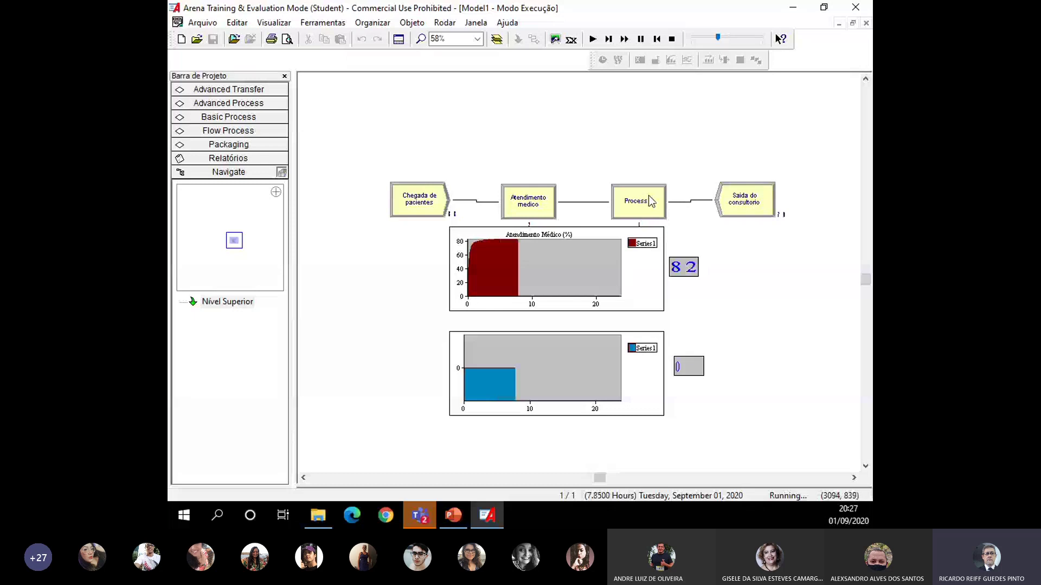
click(671, 41)
Set the mean delay of Process 2 to 15 minutes
double_click(639, 201)
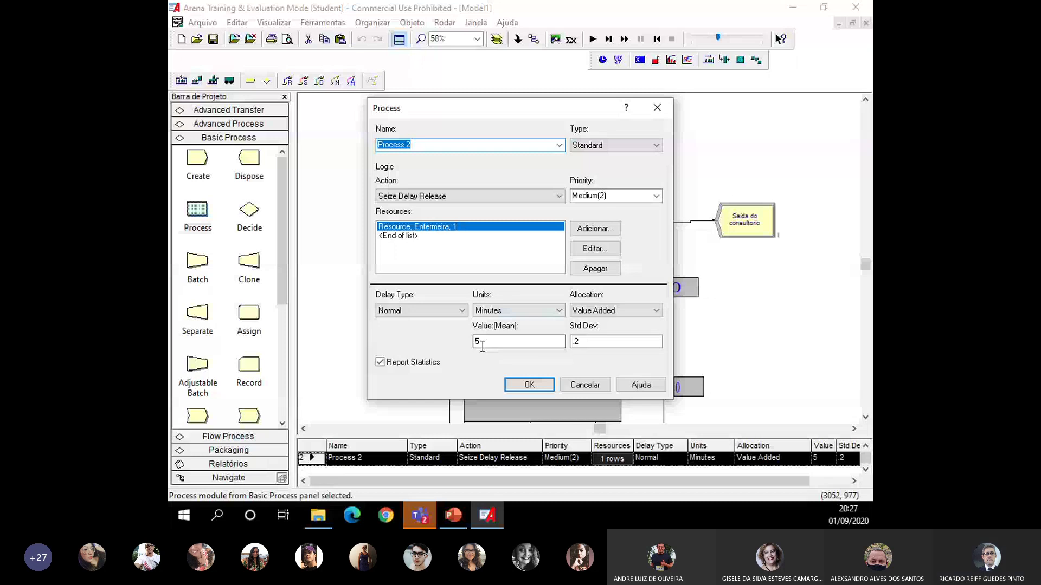
click(484, 340)
key(Home)
text(1)
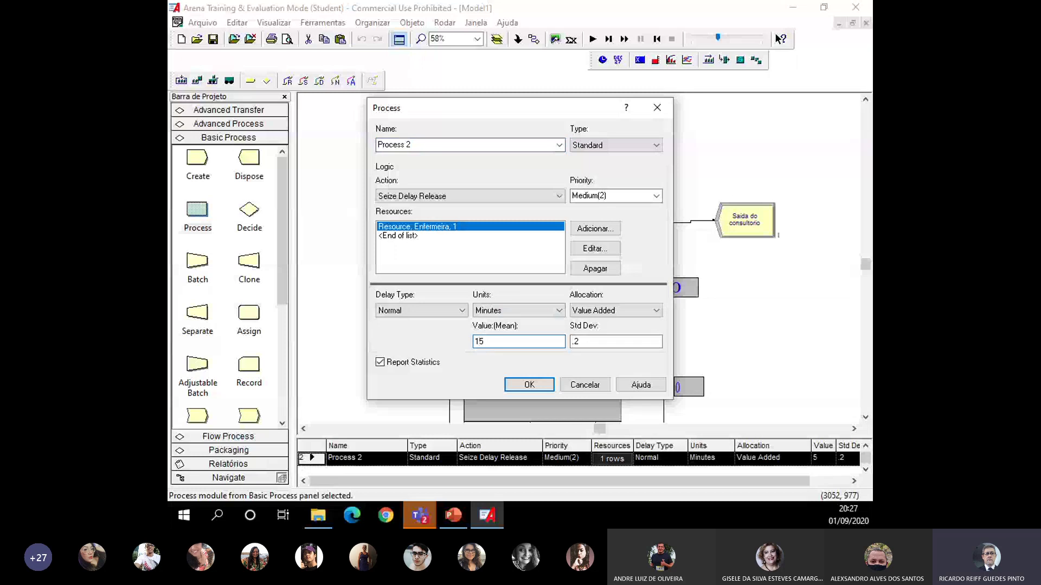
click(529, 384)
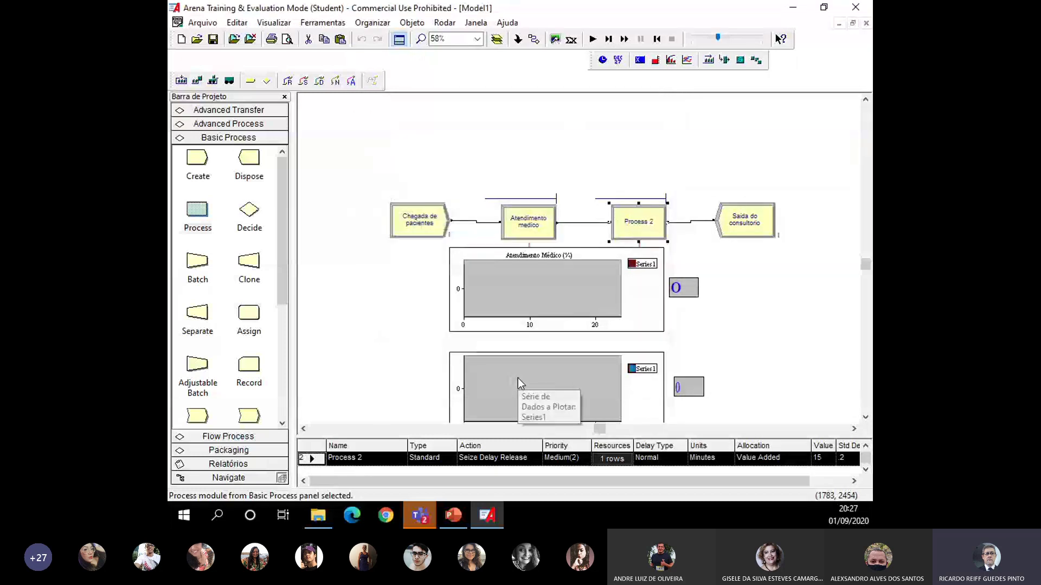
Run the simulation to the end, examine the Resource usage section of the results report, and close the report
click(594, 39)
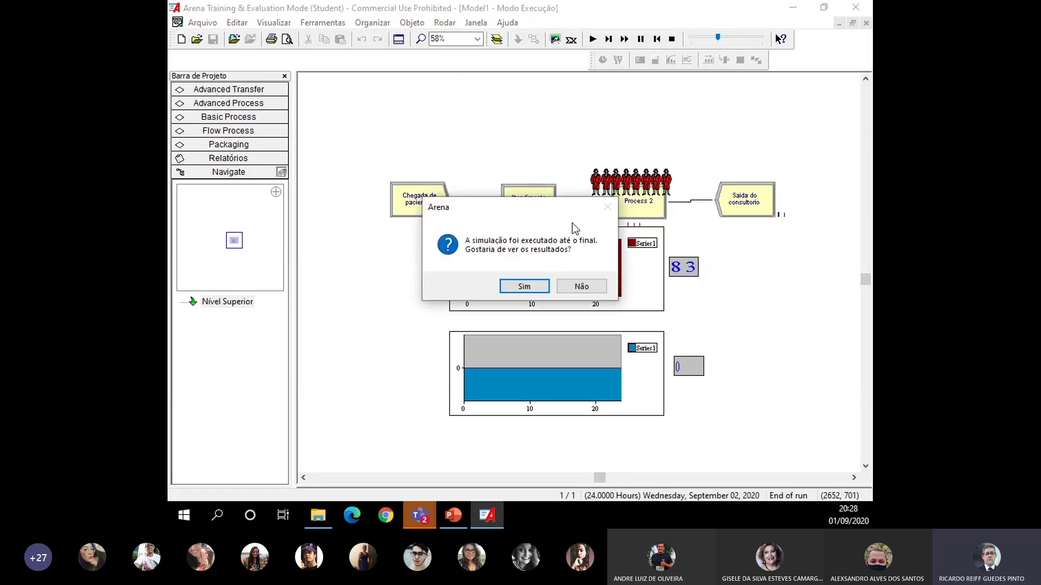
click(524, 286)
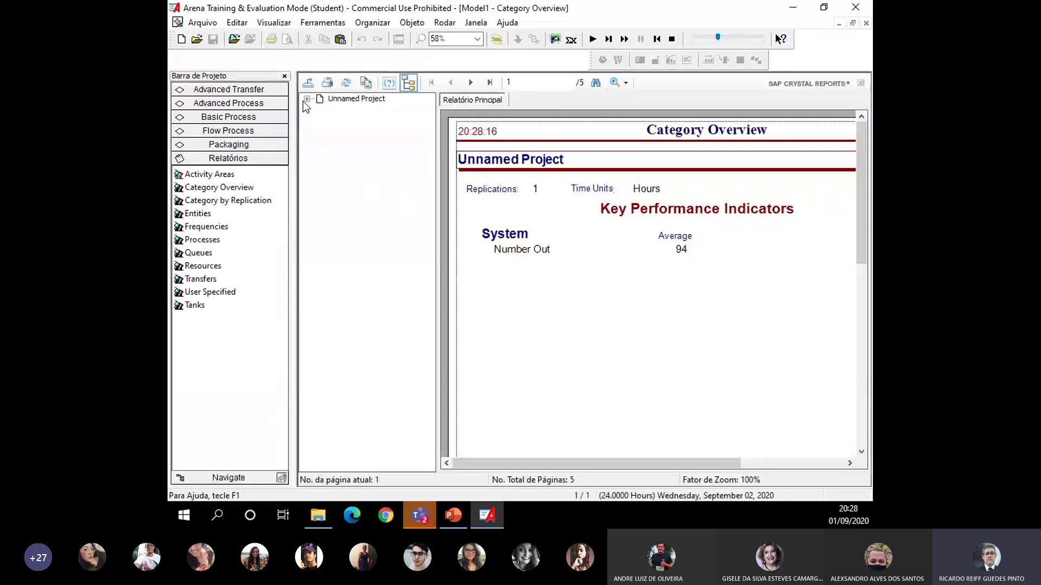
click(307, 99)
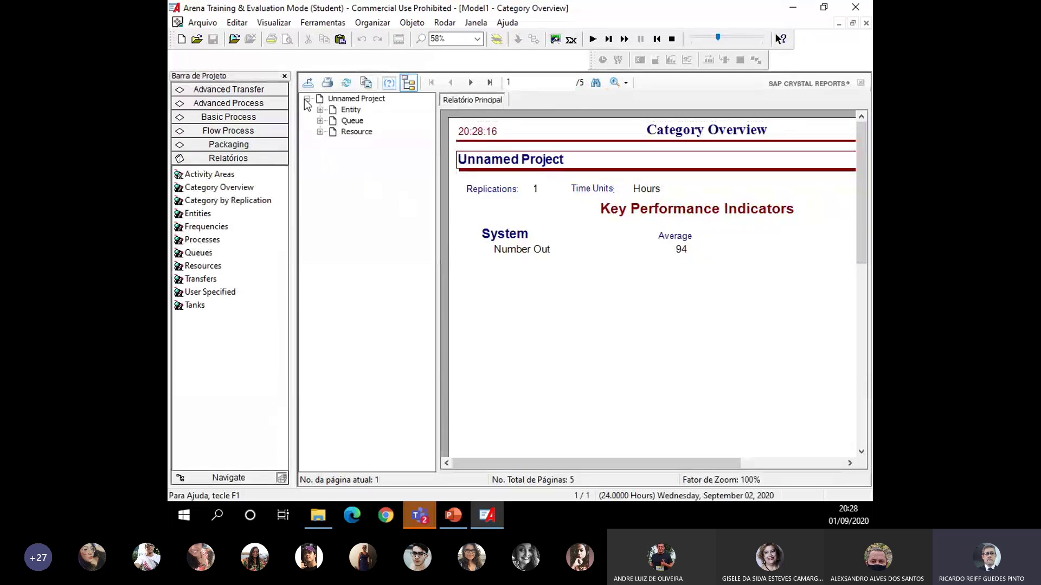
click(353, 133)
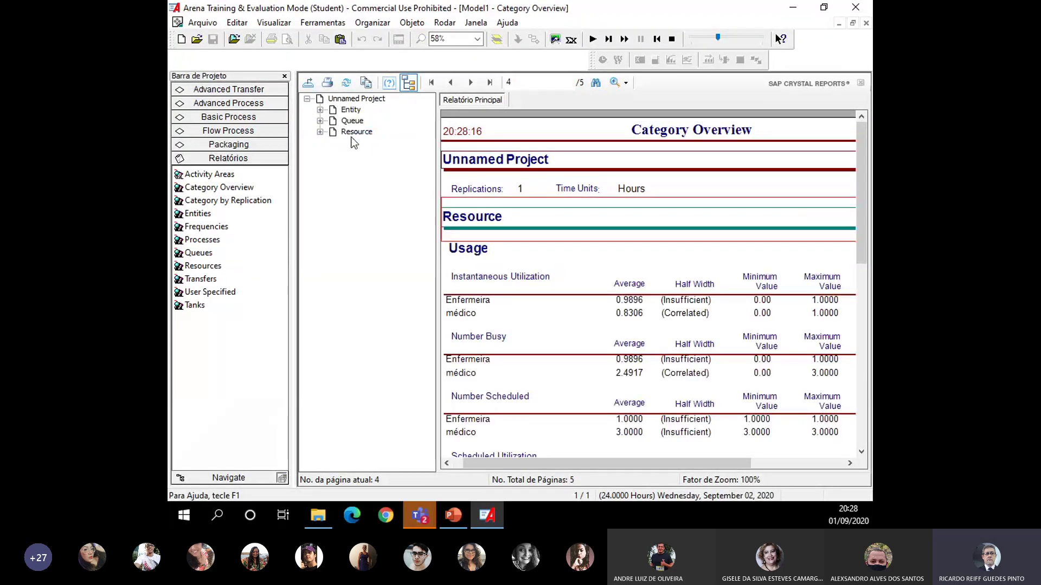
scroll(551, 230, down, 10)
scroll(549, 229, up, 2)
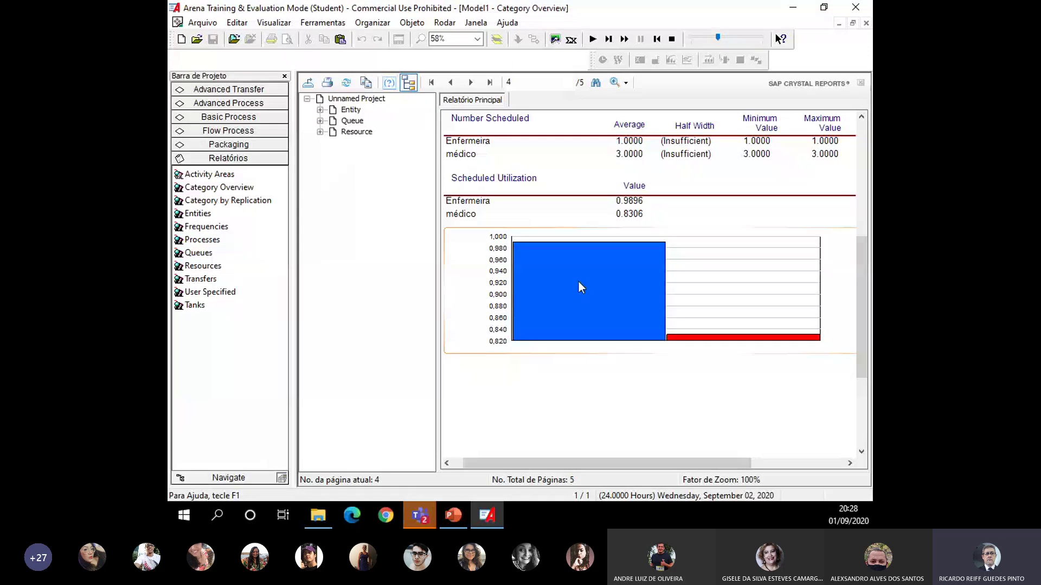
click(671, 39)
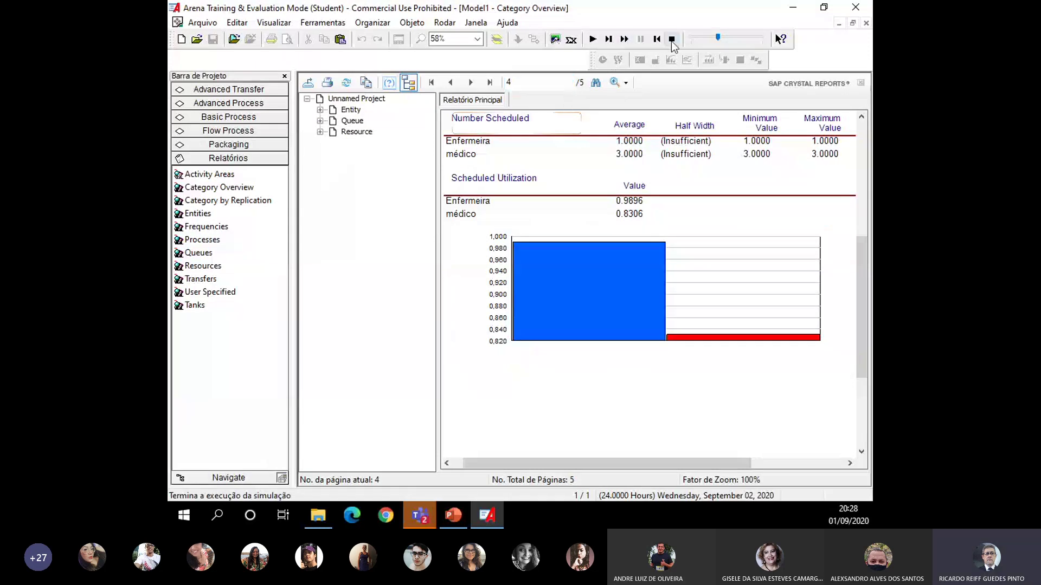
click(866, 24)
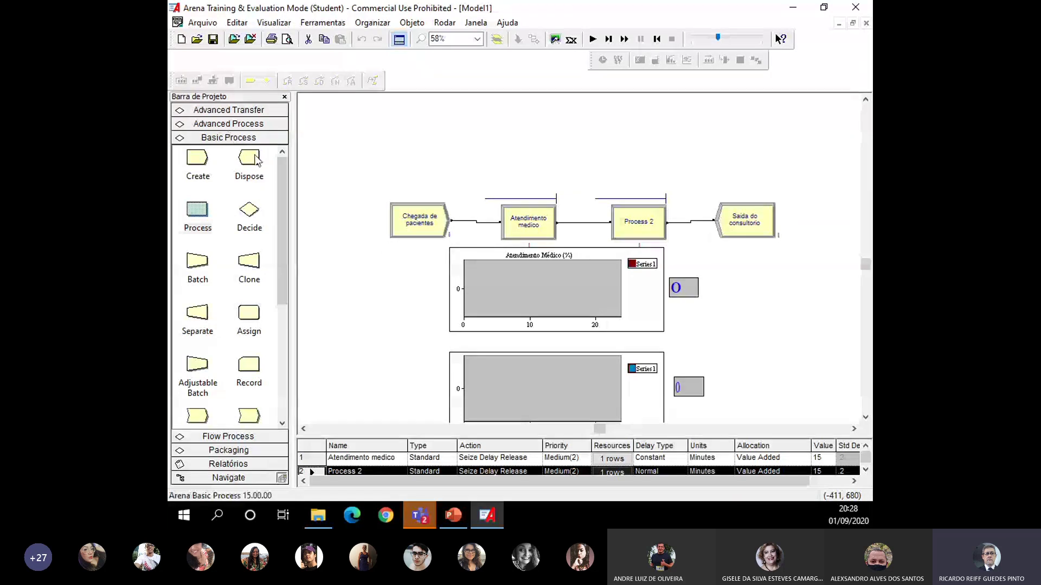
Set the Enfermeira resource's capacity to 2, run the simulation, and end the run early
drag(280, 176, 278, 288)
click(250, 302)
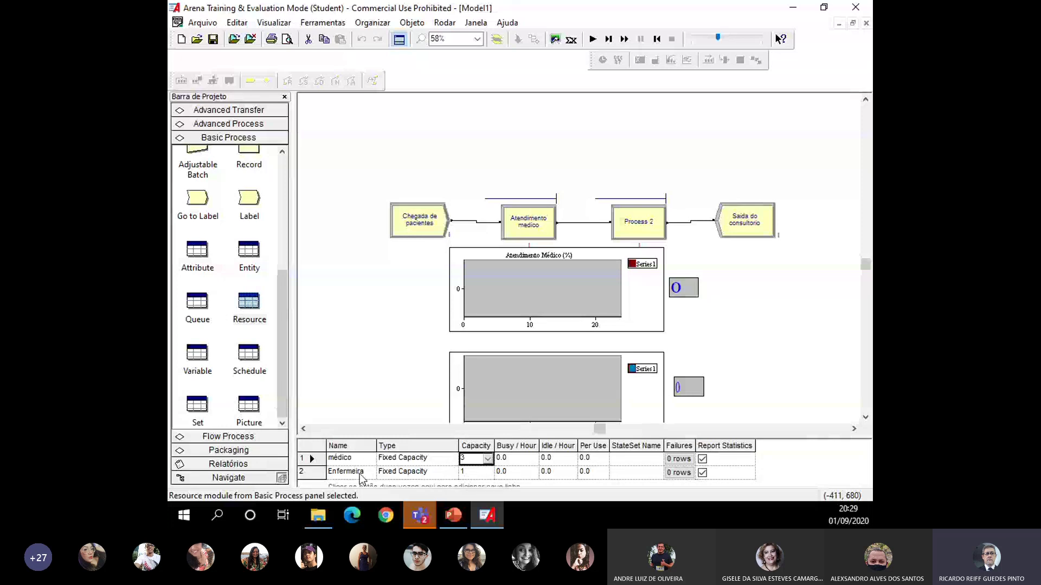
click(465, 472)
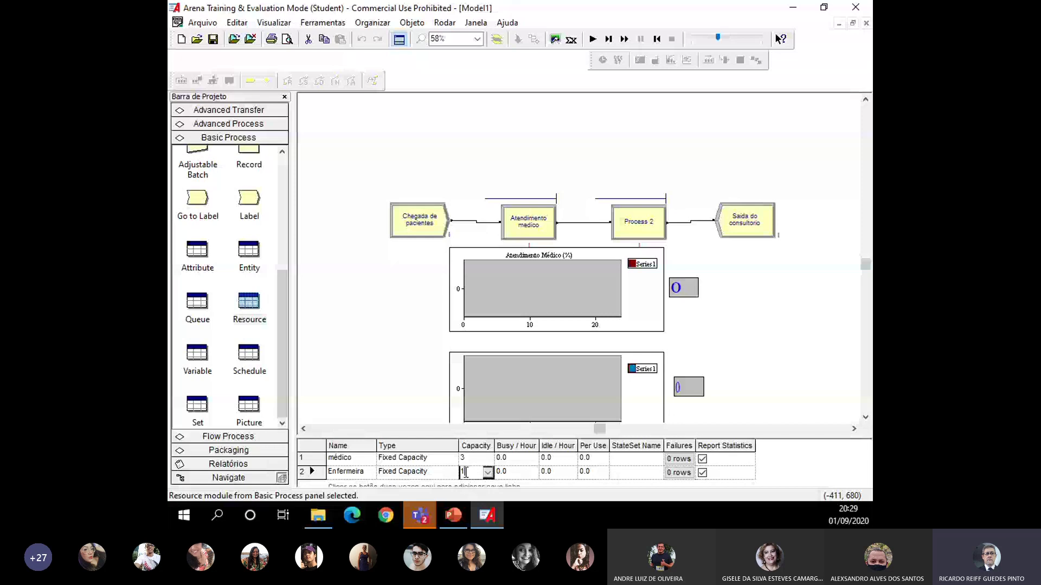
double_click(466, 472)
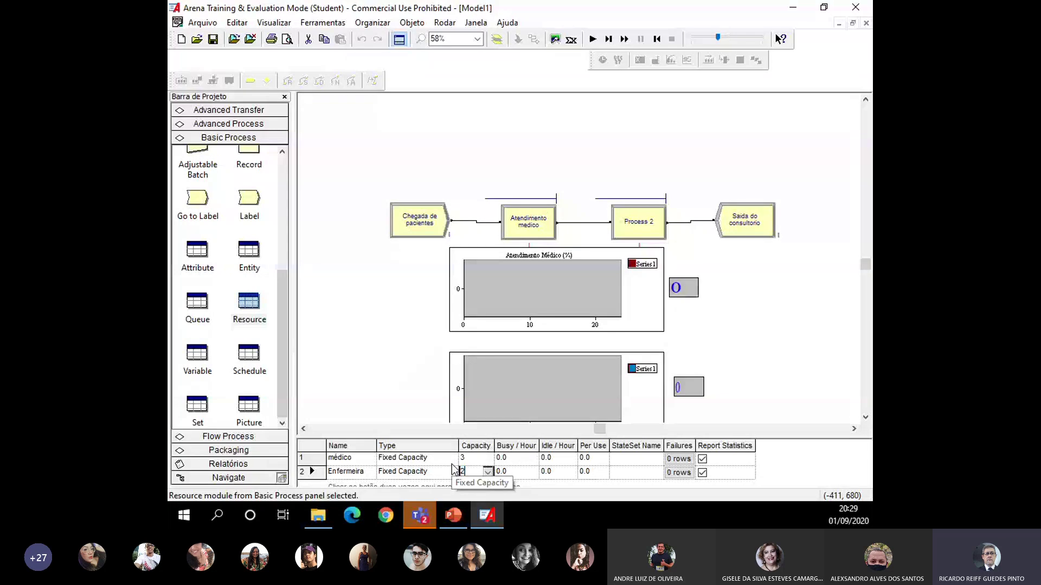
text(2)
click(370, 388)
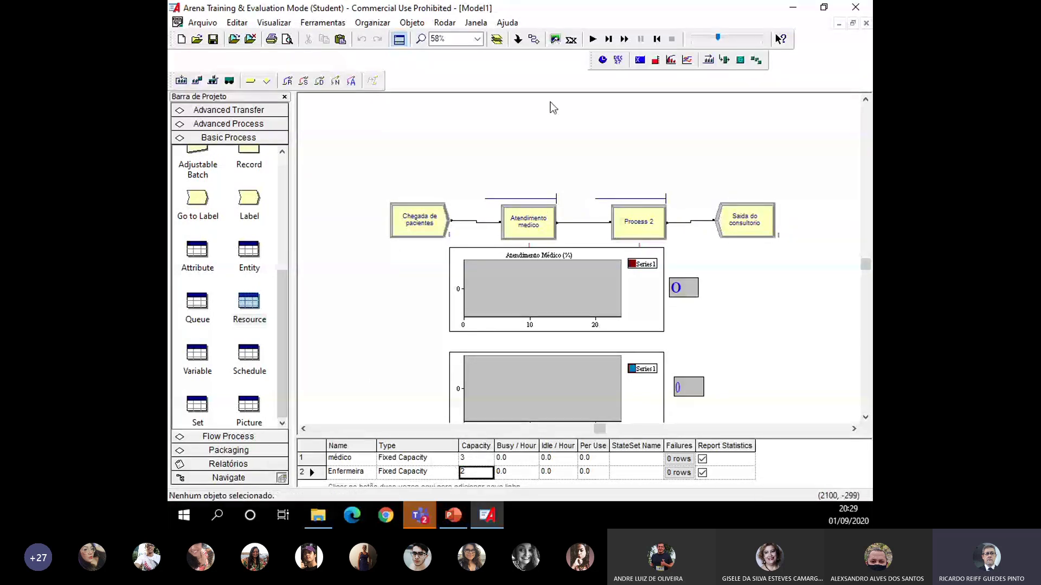
click(589, 38)
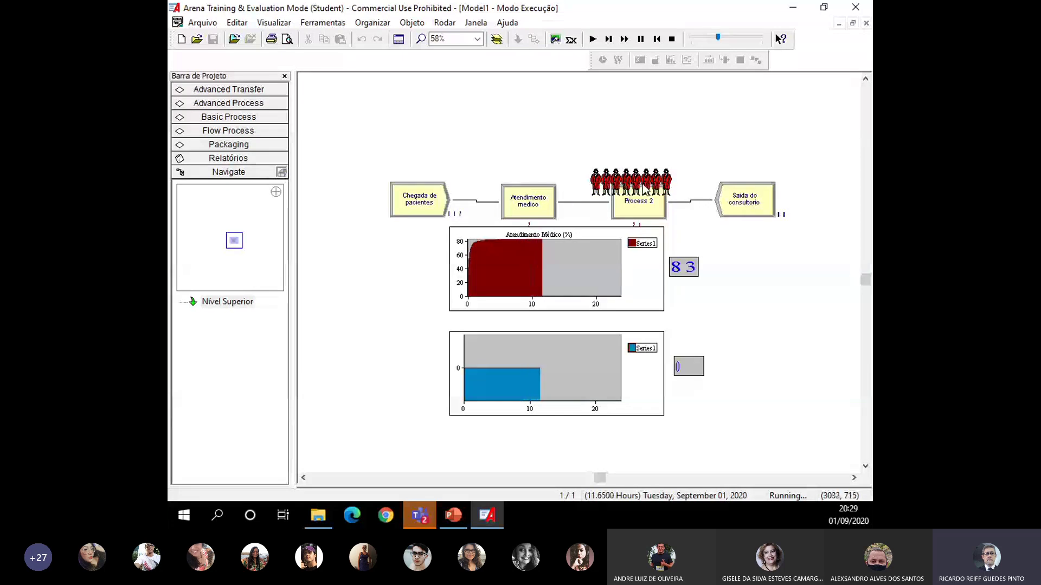
click(671, 39)
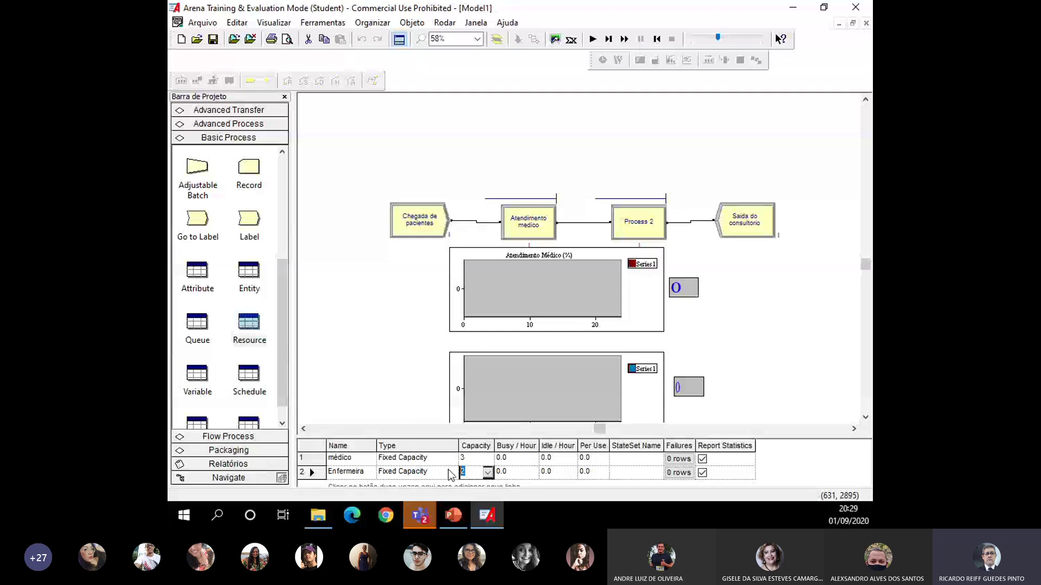
Set the Enfermeira resource's capacity to 3 and run the simulation to the end without opening the results
text(3)
click(741, 346)
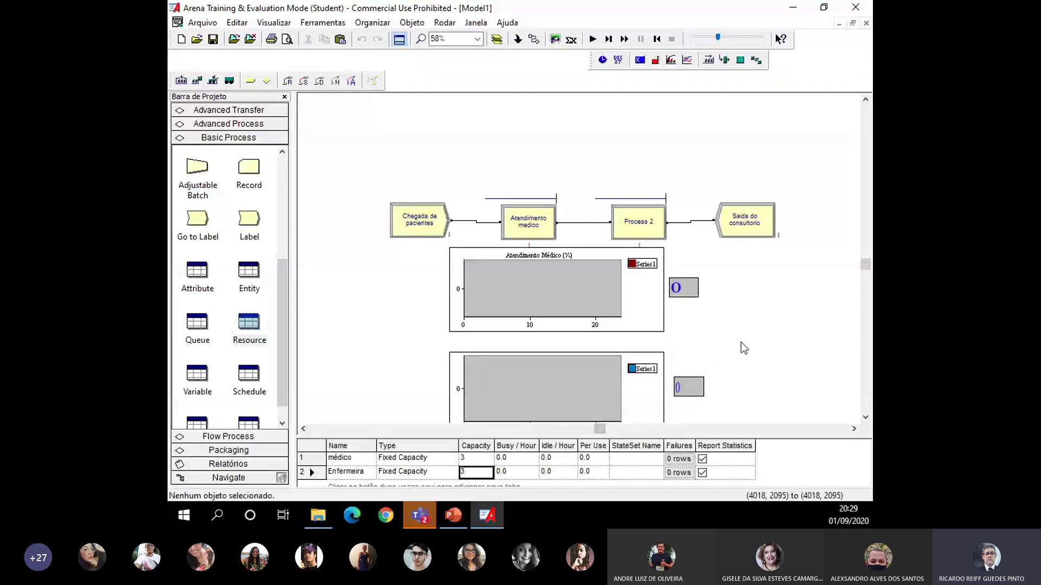
click(593, 39)
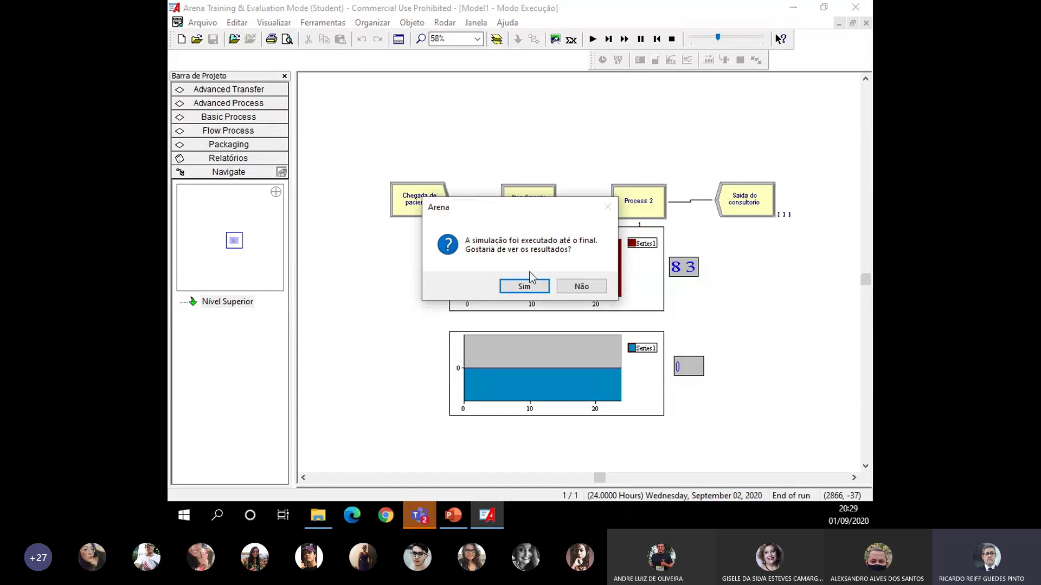
click(573, 287)
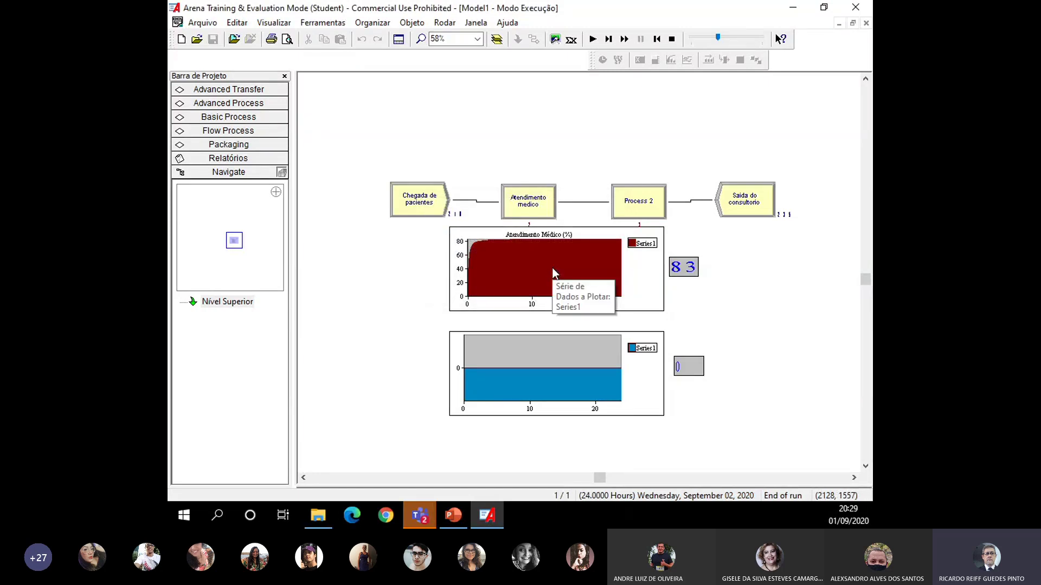